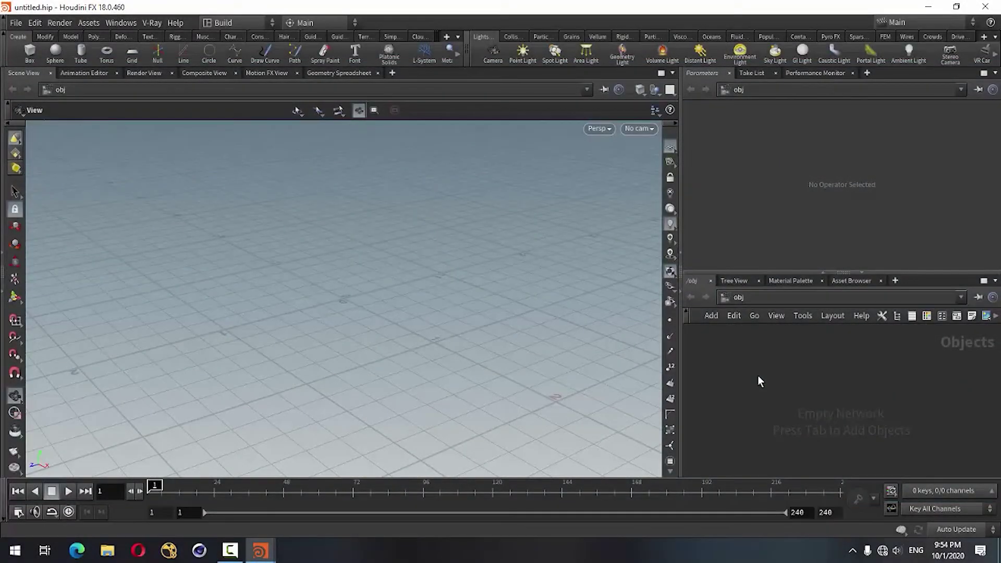
Add a Geometry object to the network and rename it Horse
key(Tab)
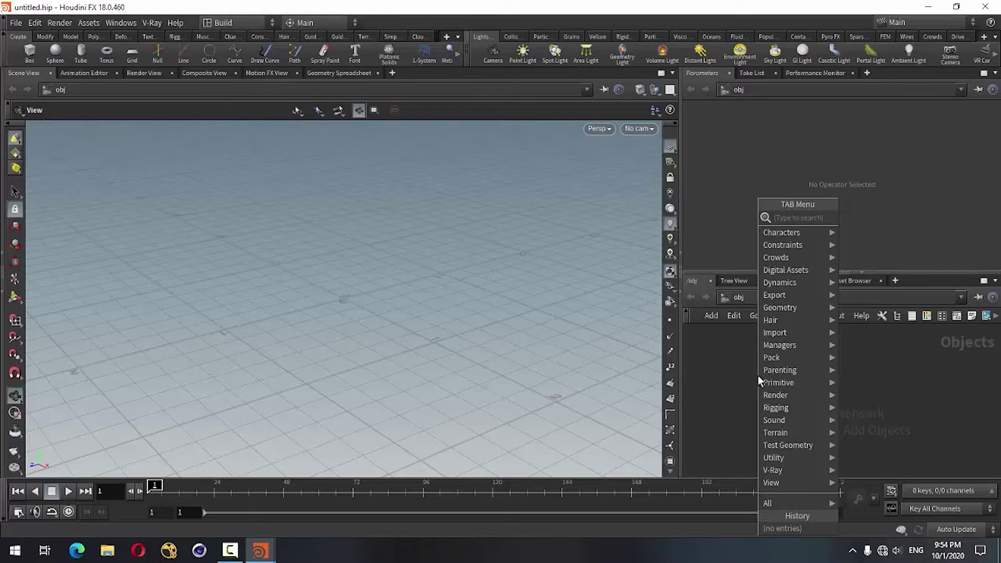
text(geo)
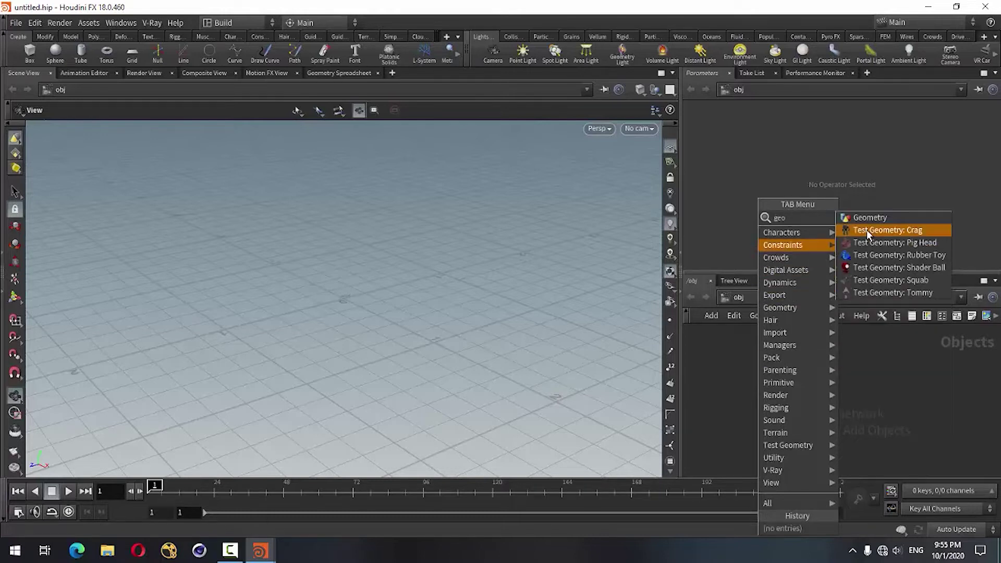
click(876, 217)
click(764, 367)
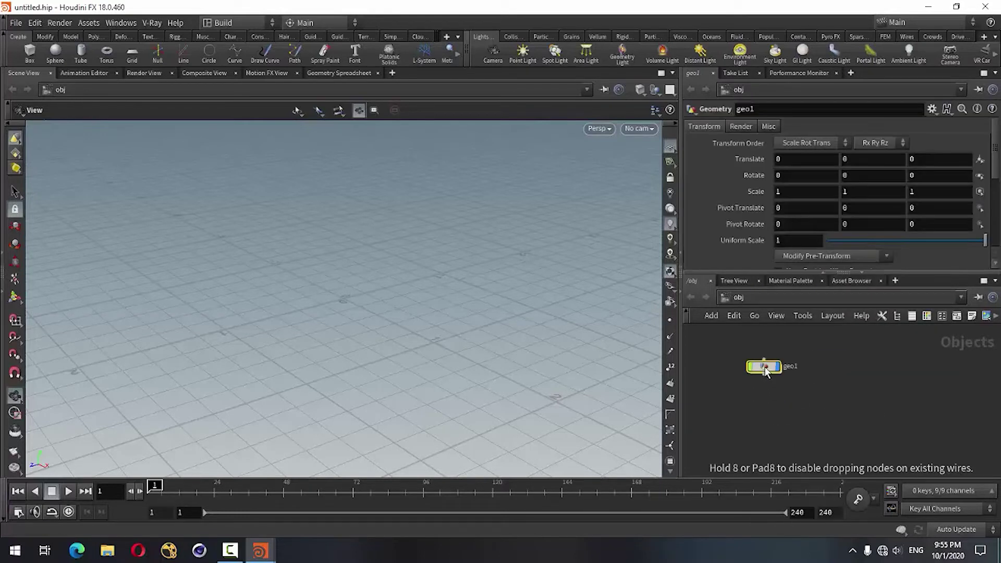
double_click(791, 366)
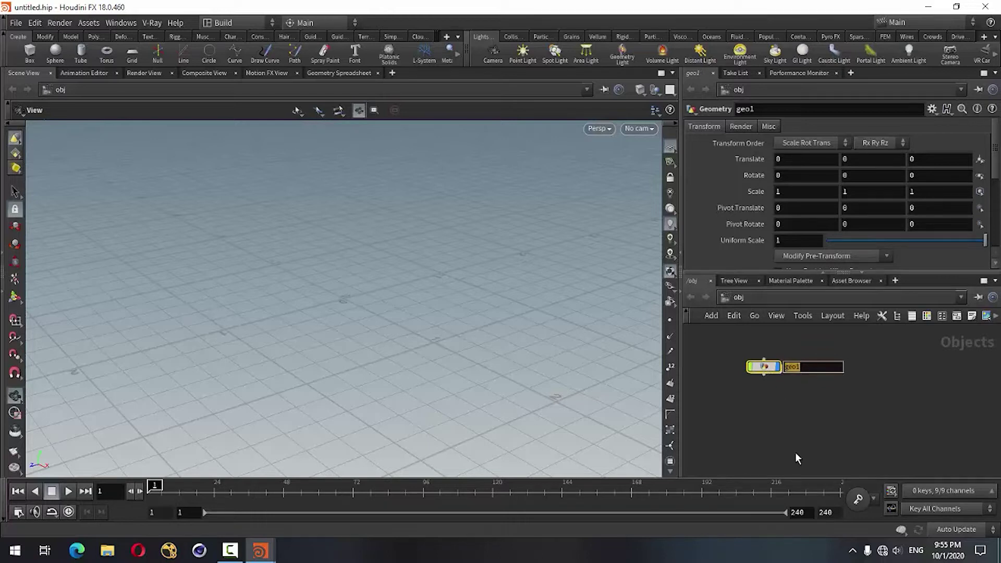
text(Ho)
text(rse)
key(Return)
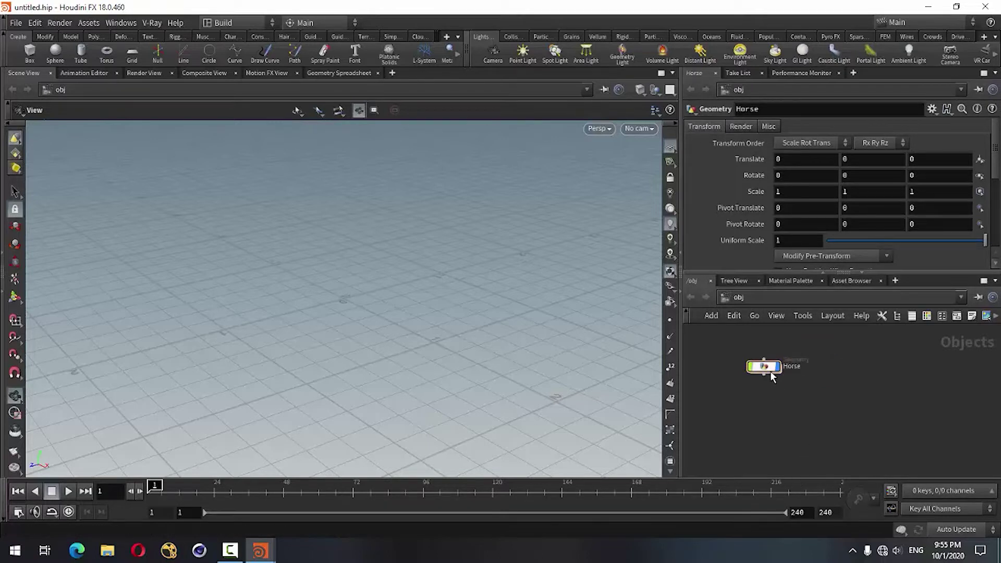
Dive inside the Horse object and choose an Alembic node to add
double_click(767, 367)
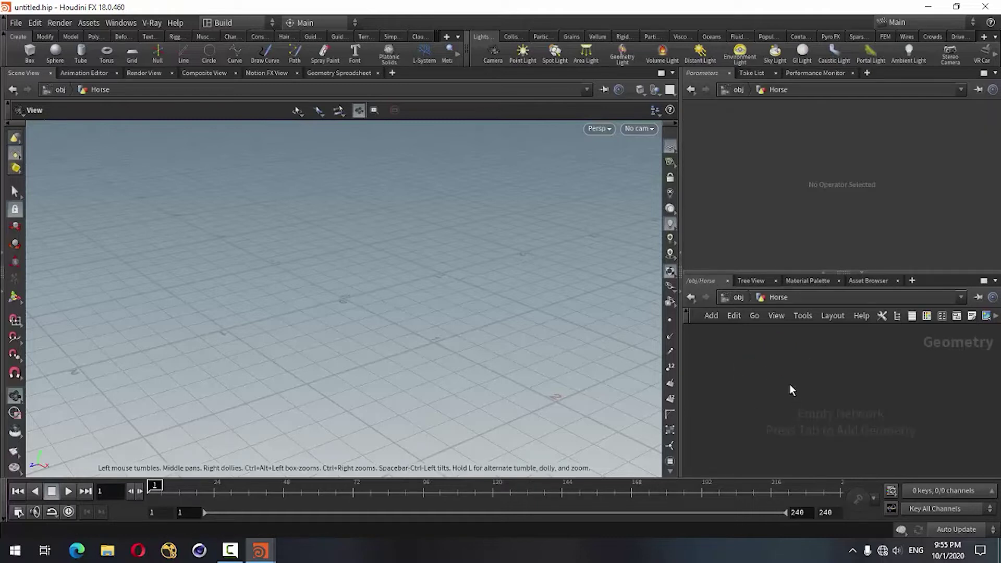
key(Tab)
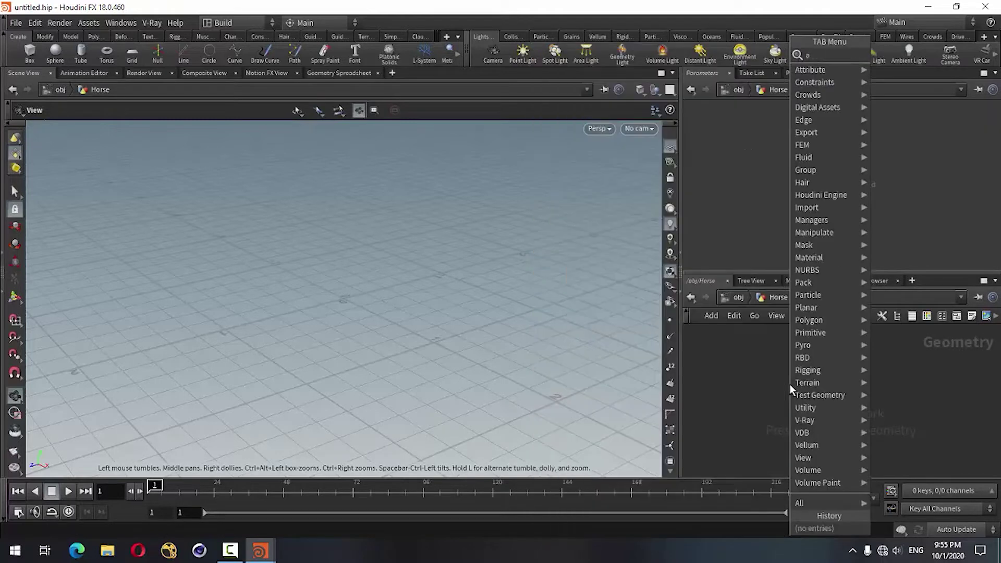
click(904, 67)
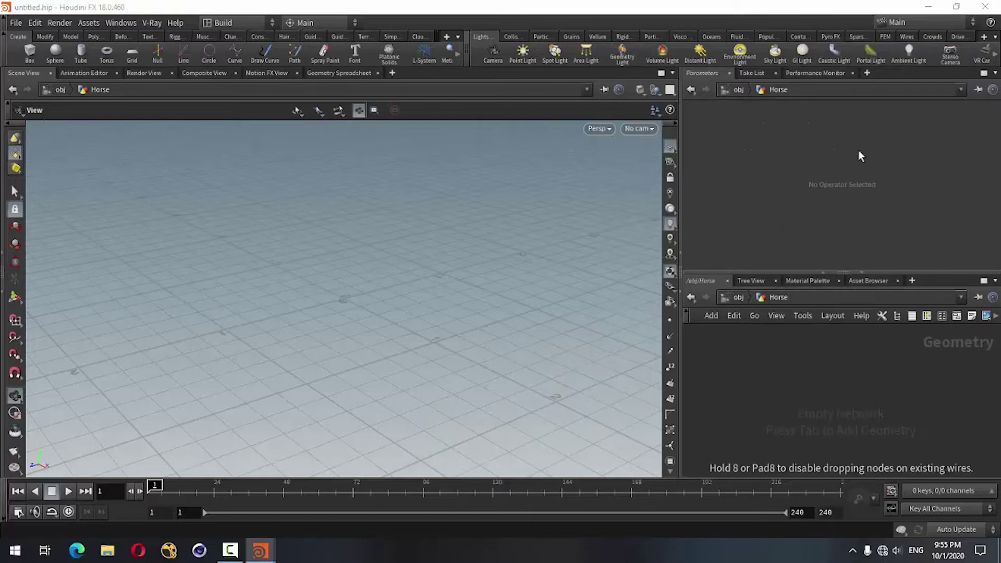
Place the Alembic node and browse to the F:/3D model folder
click(769, 367)
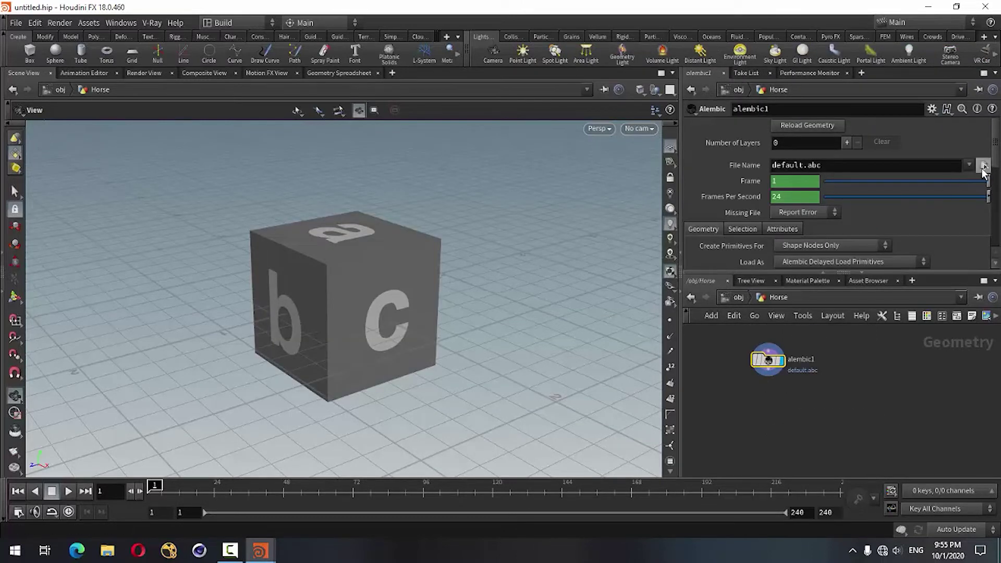
click(982, 166)
drag(796, 21, 517, 82)
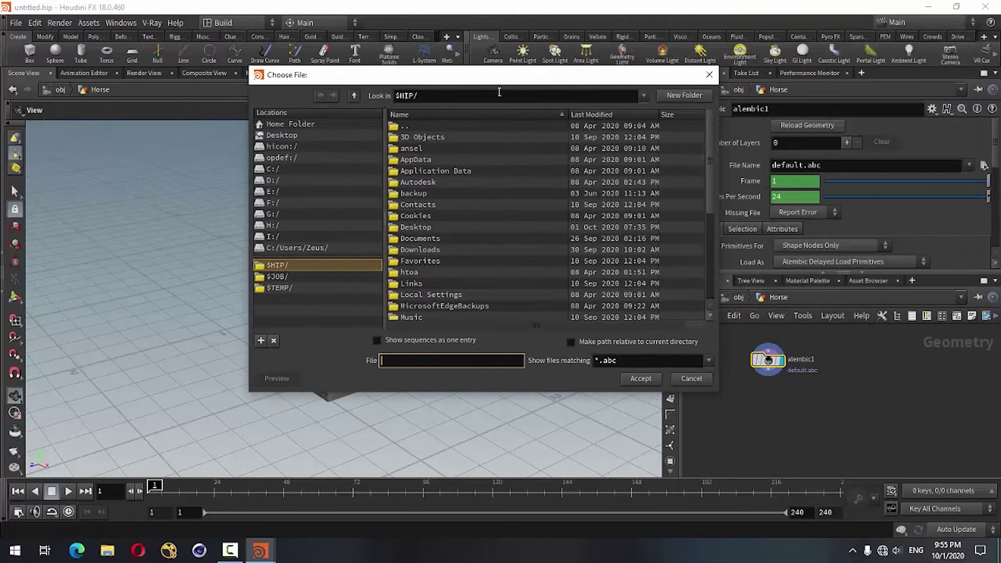
click(264, 205)
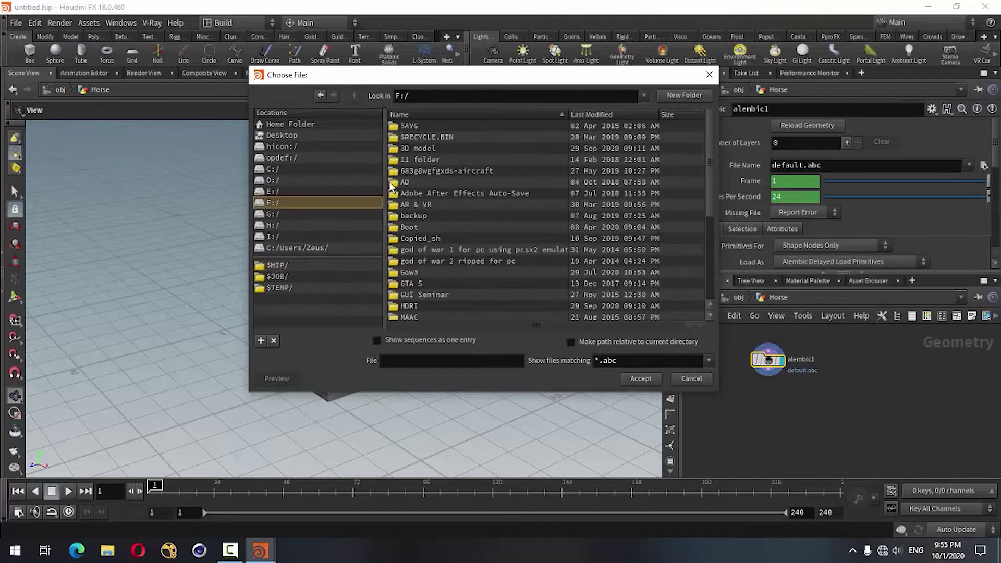
double_click(417, 149)
Select Run_path_horse.abc and accept it as the Alembic file
scroll(498, 255, down, 3)
scroll(499, 255, down, 3)
scroll(498, 256, down, 3)
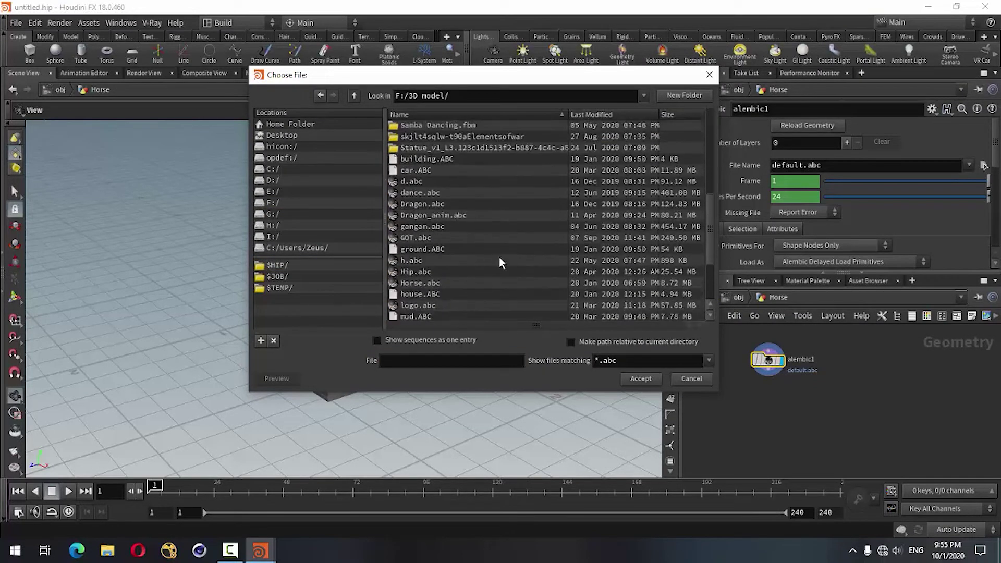
scroll(499, 257, down, 1)
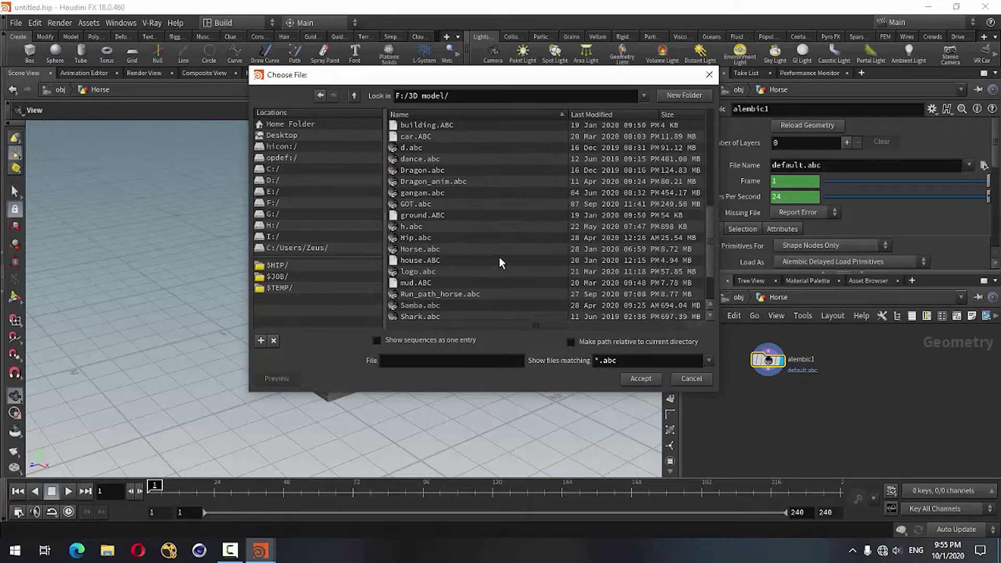
scroll(499, 258, down, 1)
scroll(499, 257, down, 2)
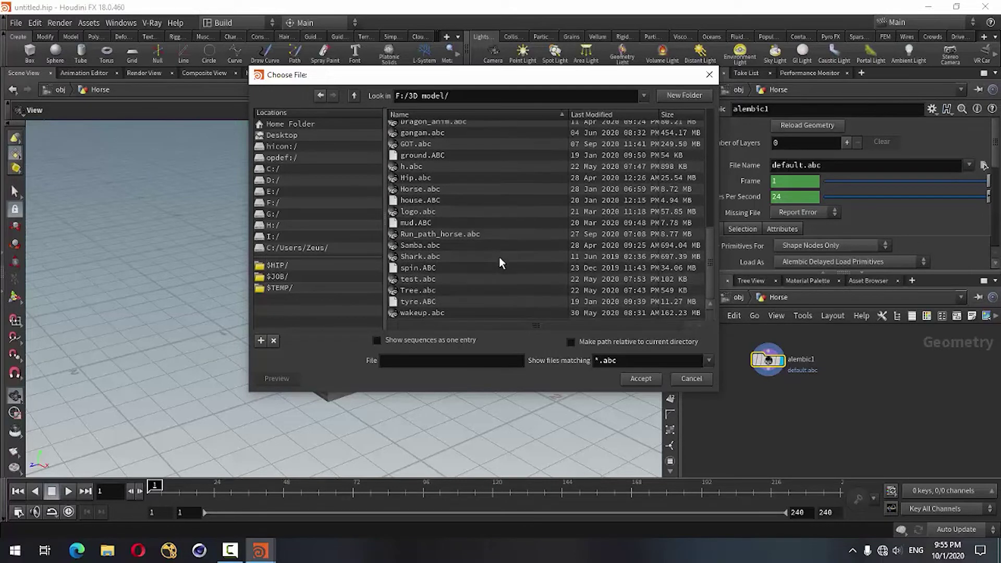
click(457, 234)
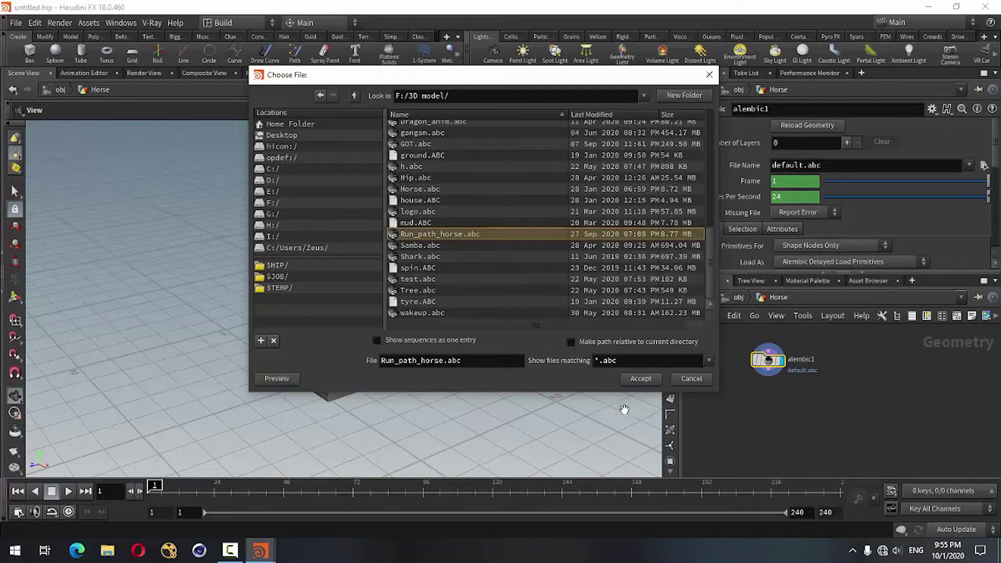
click(641, 379)
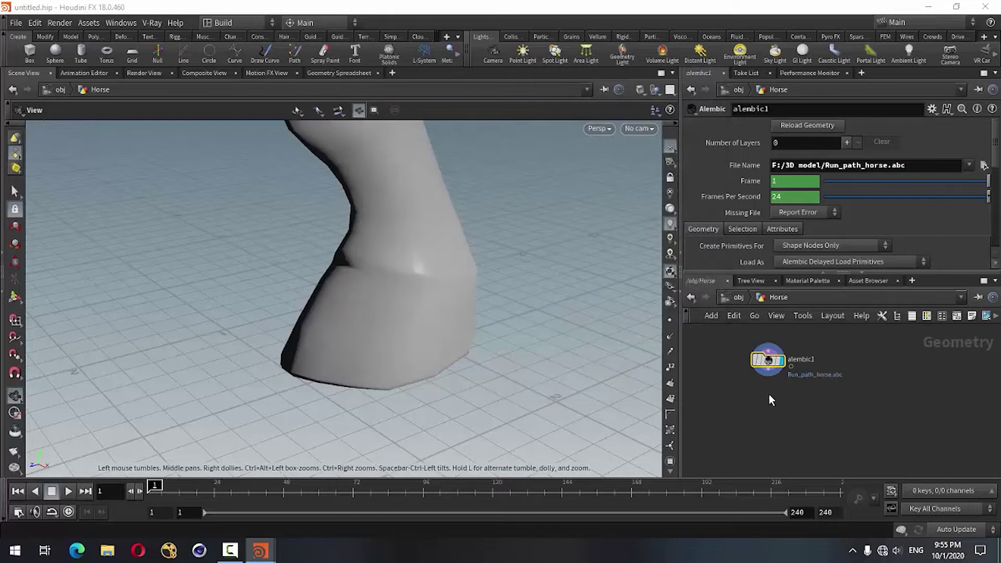
Add a Transform under alembic1 with Uniform Scale 0.1 and display it
key(Tab)
text(tr)
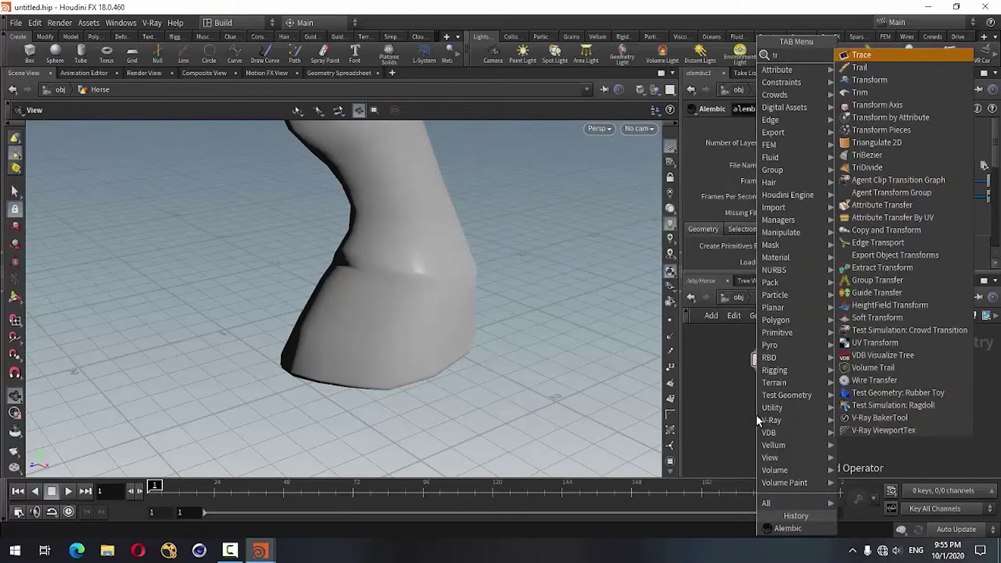
click(878, 78)
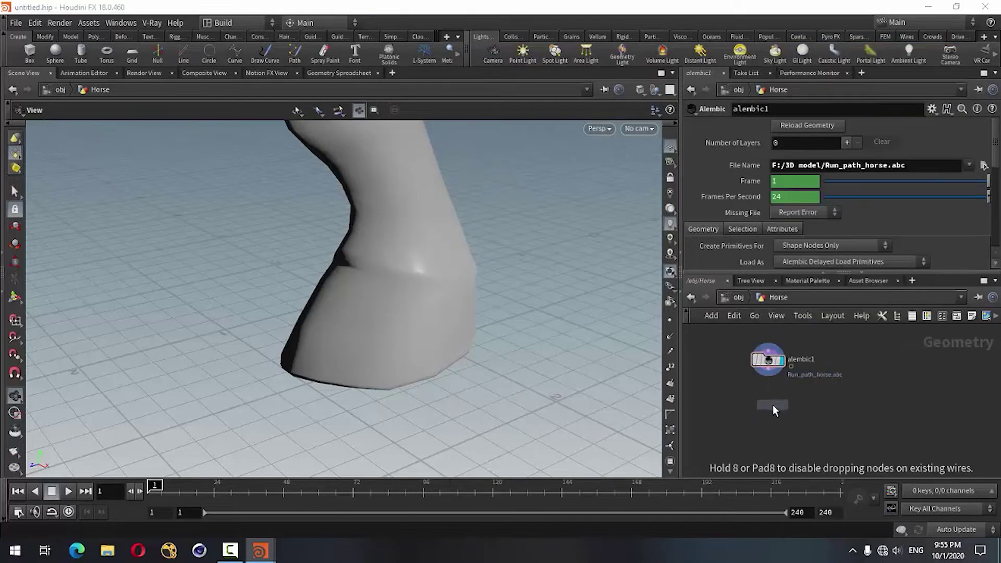
click(768, 405)
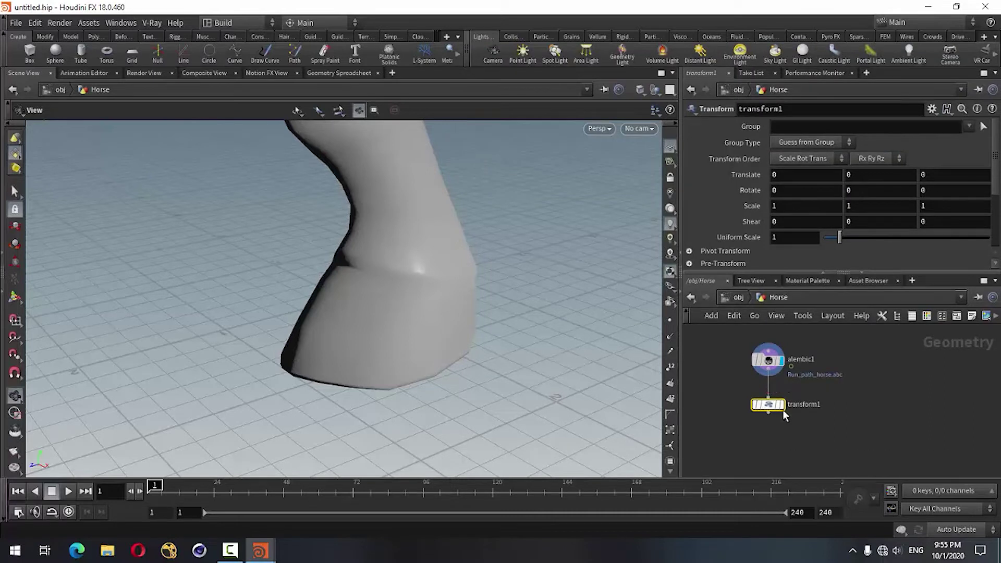
click(781, 405)
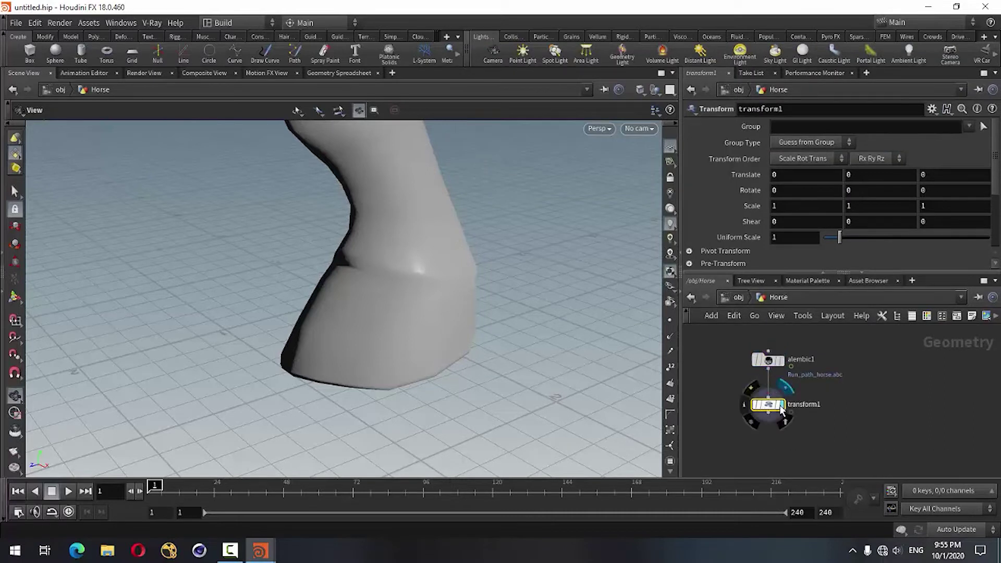
click(782, 241)
text(-1.1)
key(Return)
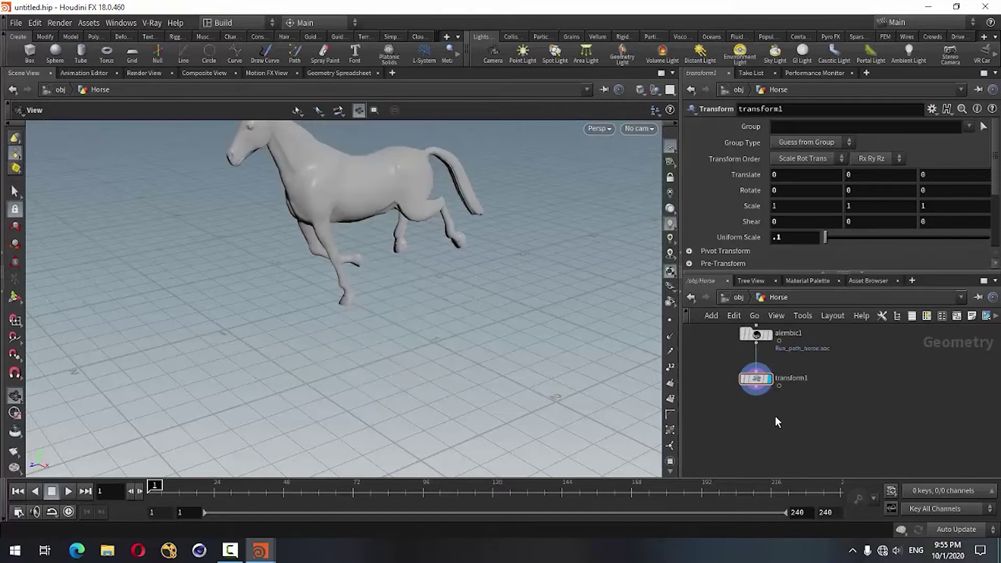
Add a Convert node wired below transform1 and set its display flag
key(Tab)
text(co)
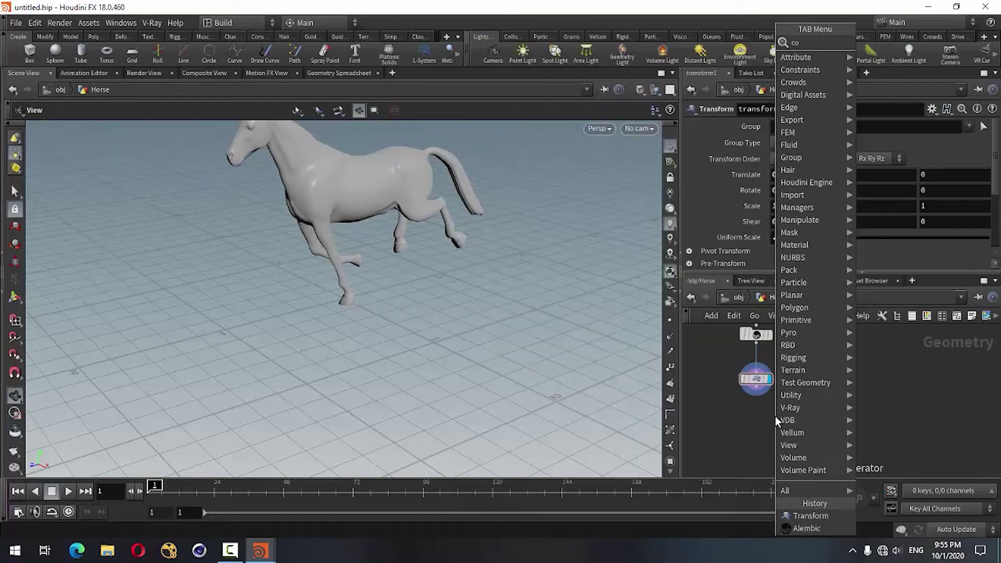
text(nv)
click(699, 46)
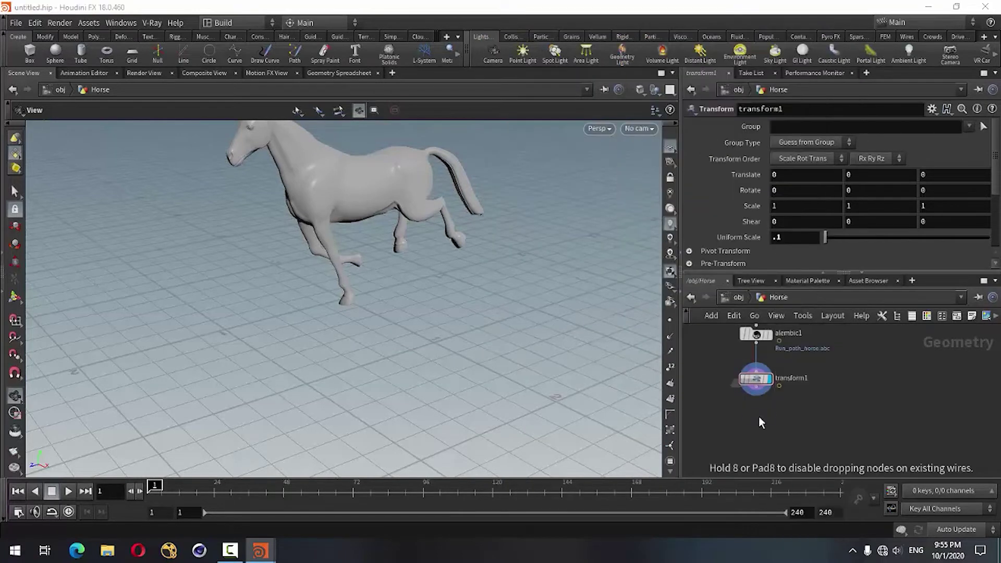
click(758, 421)
click(756, 395)
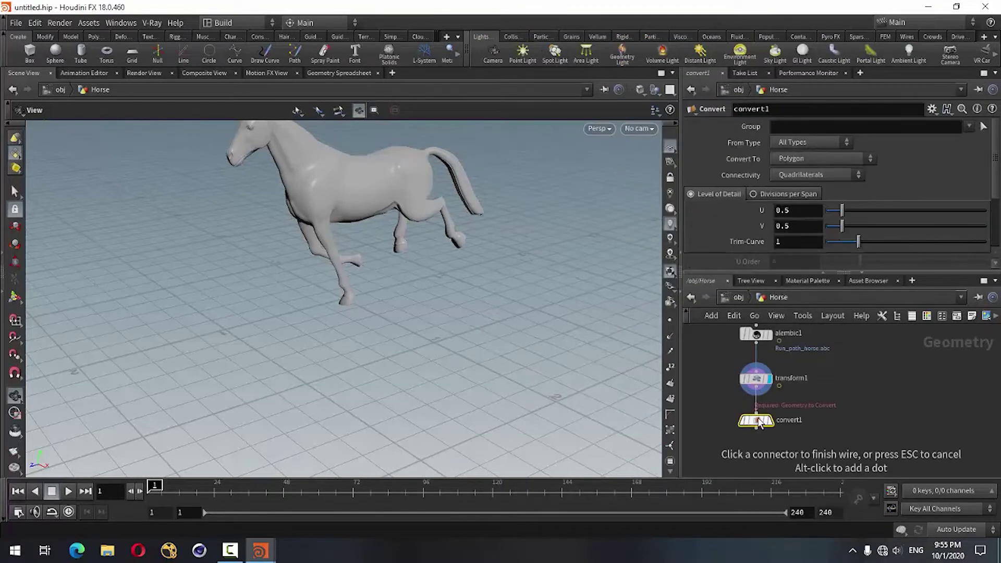
click(758, 419)
click(769, 420)
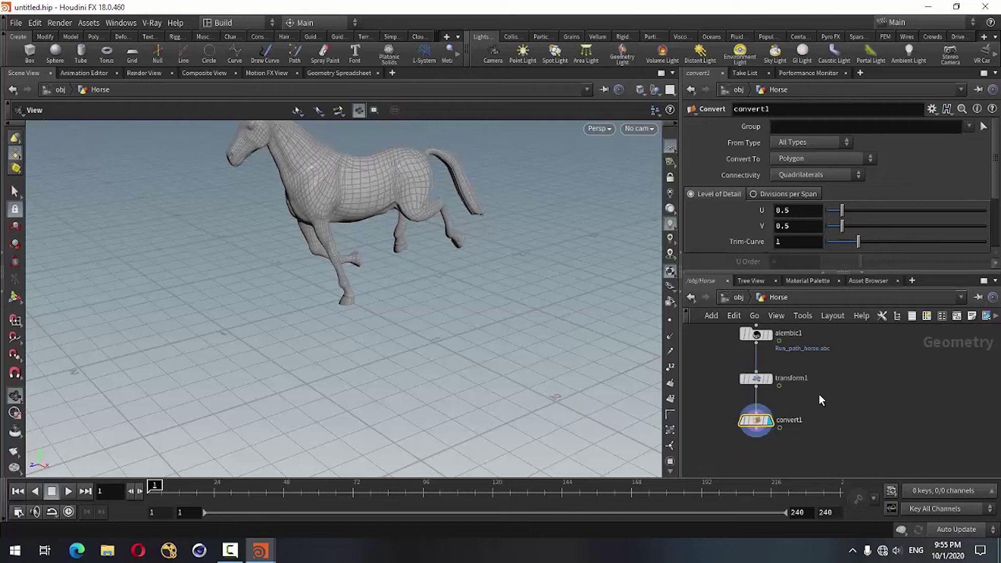
Play the horse animation while orbiting and panning the view to follow it
mouse_move(389, 355)
mouse_down()
mouse_move(384, 375)
mouse_move(474, 306)
mouse_up()
right_drag(474, 306, 335, 365)
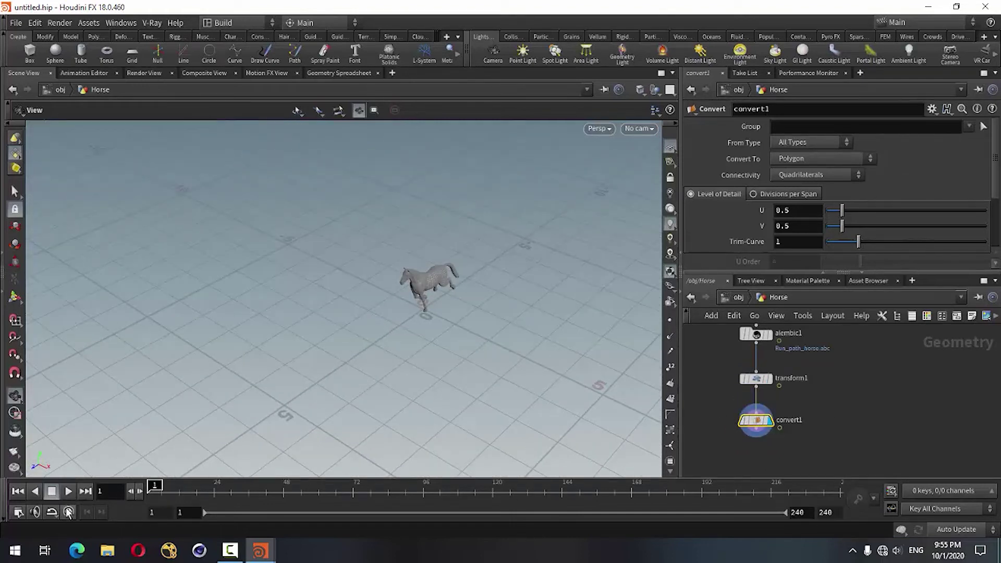
click(68, 490)
mouse_move(369, 369)
middle_down()
mouse_move(313, 357)
mouse_move(290, 398)
mouse_move(339, 384)
mouse_move(348, 245)
middle_up()
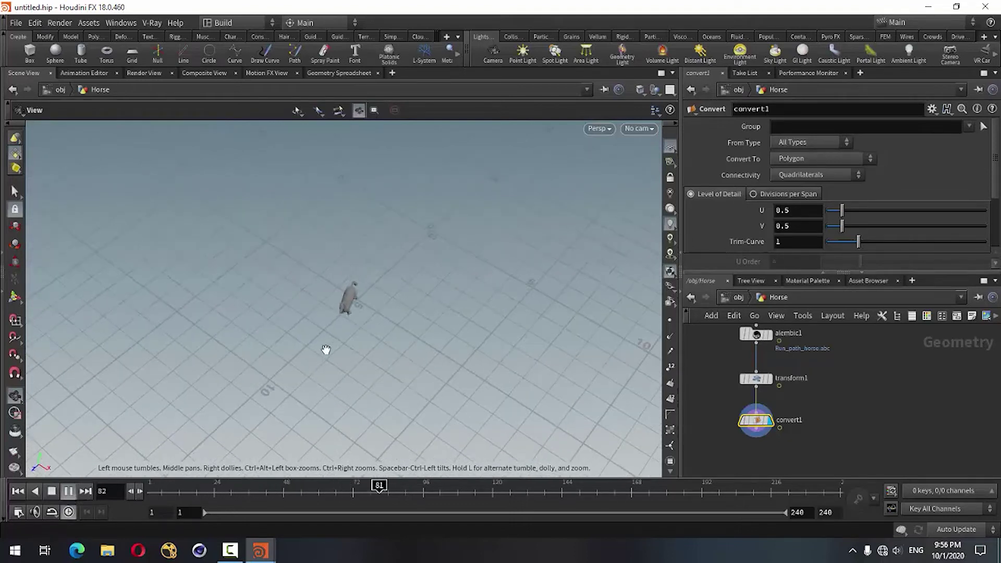
middle_drag(325, 348, 329, 288)
right_drag(297, 266, 400, 257)
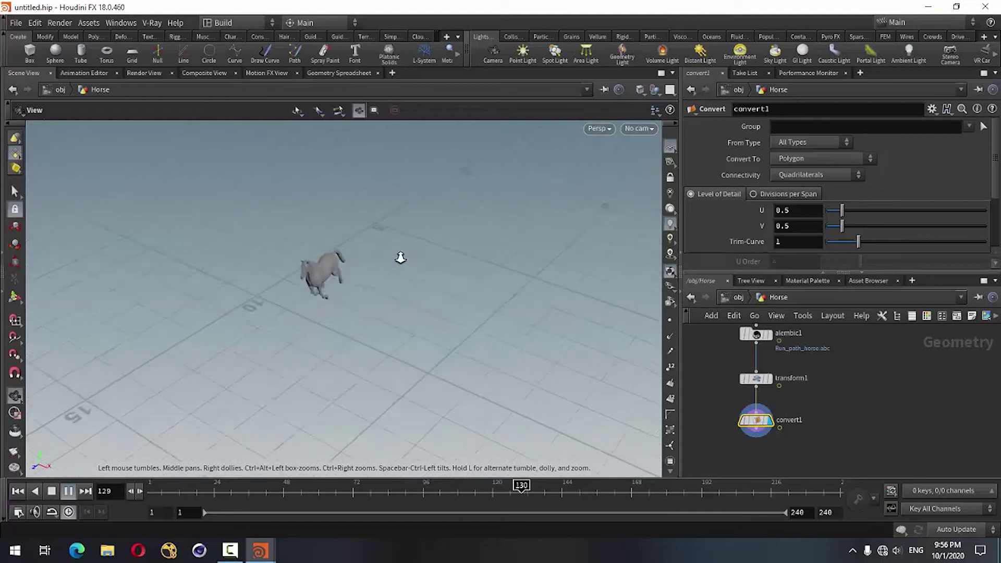
scroll(280, 334, up, 3)
mouse_move(280, 334)
middle_down()
mouse_move(324, 320)
mouse_move(256, 340)
mouse_move(333, 324)
middle_up()
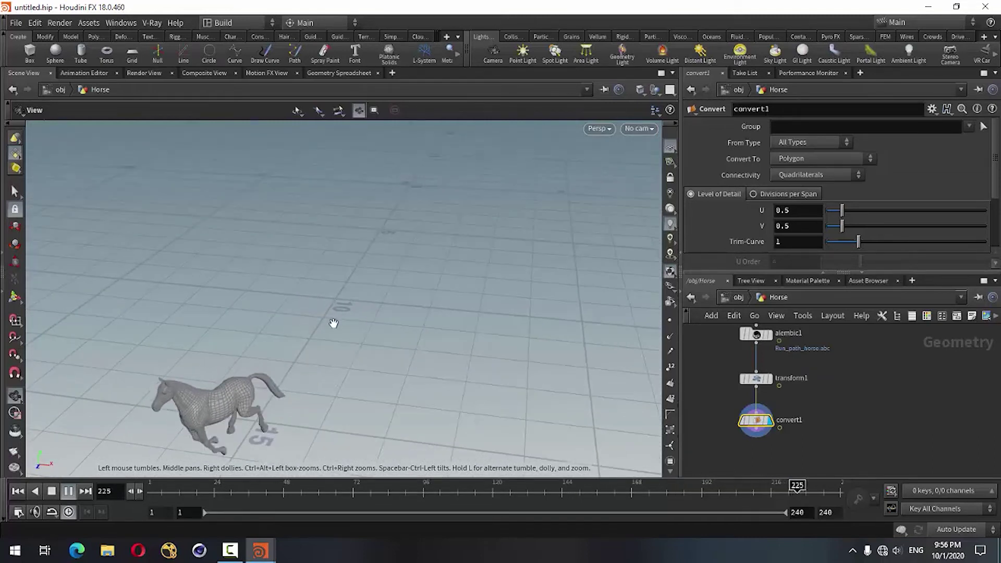
mouse_move(333, 324)
right_down()
mouse_move(319, 345)
mouse_move(380, 351)
right_up()
mouse_move(380, 351)
middle_down()
mouse_move(333, 370)
mouse_move(342, 364)
middle_up()
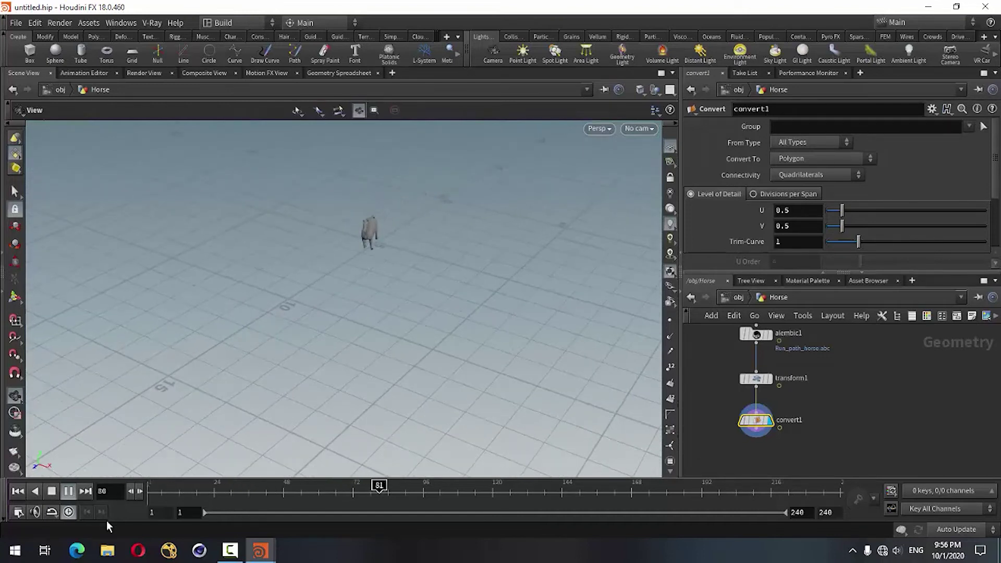
Stop playback at frame 102
click(66, 492)
scroll(840, 399, down, 1)
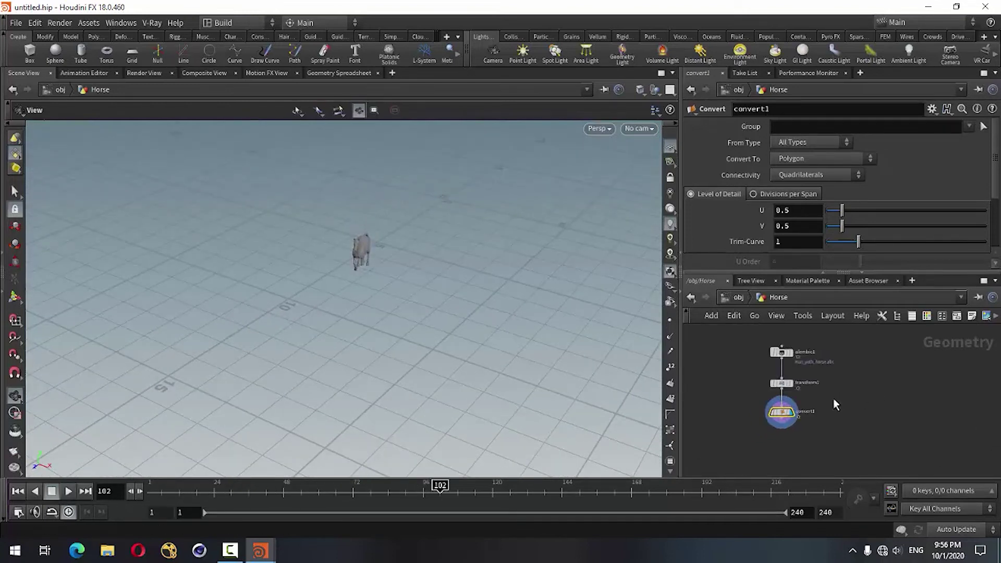
scroll(860, 404, up, 2)
Wire a displayed trail1 node under convert1 with Result Type Compute Velocity
key(Tab)
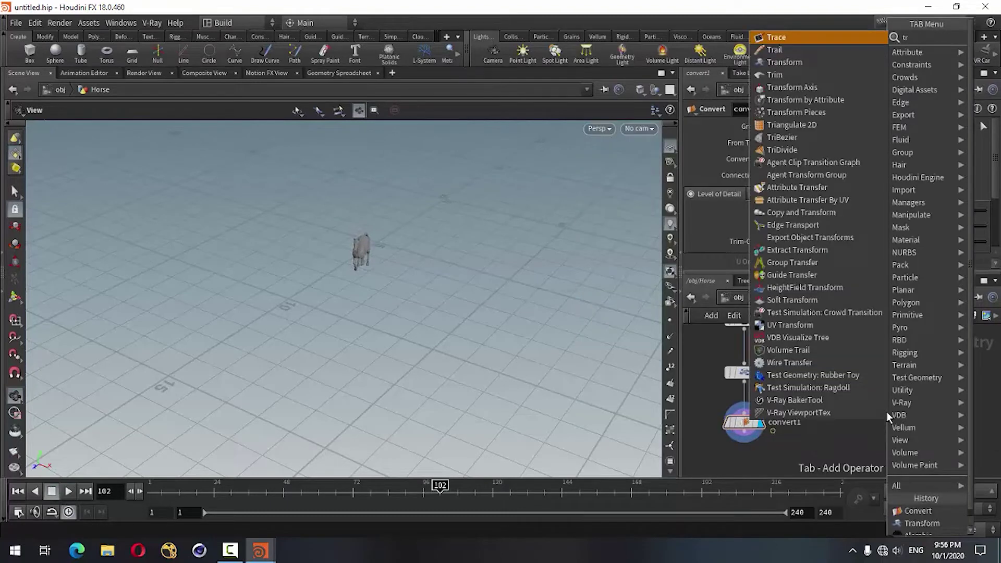
text(rai)
click(853, 37)
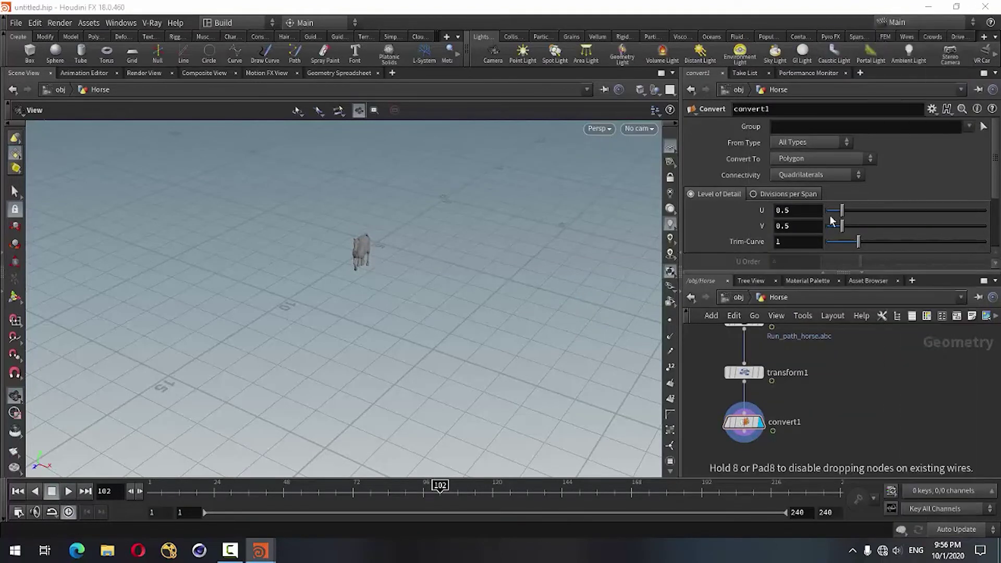
click(793, 405)
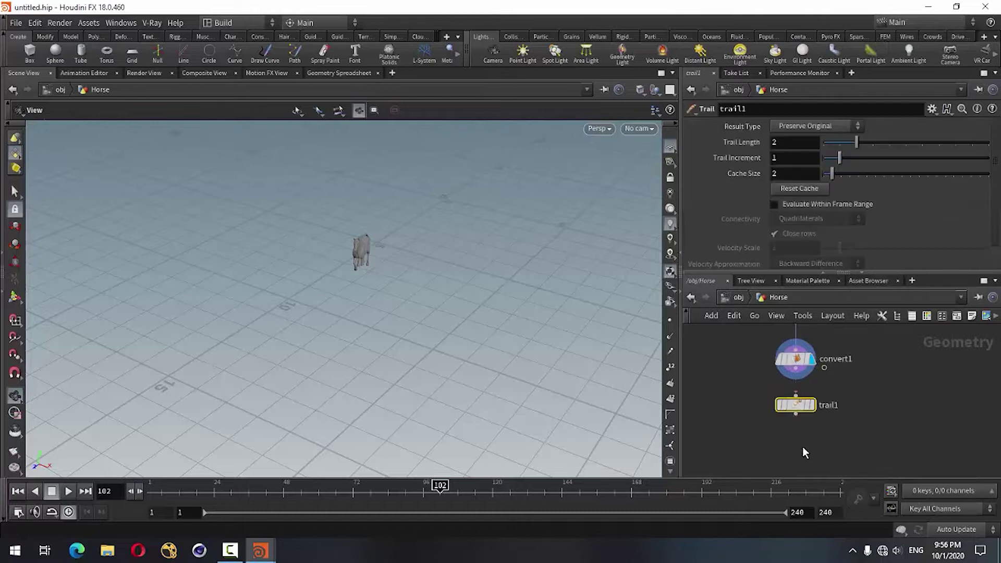
scroll(802, 391, up, 1)
click(794, 358)
click(793, 397)
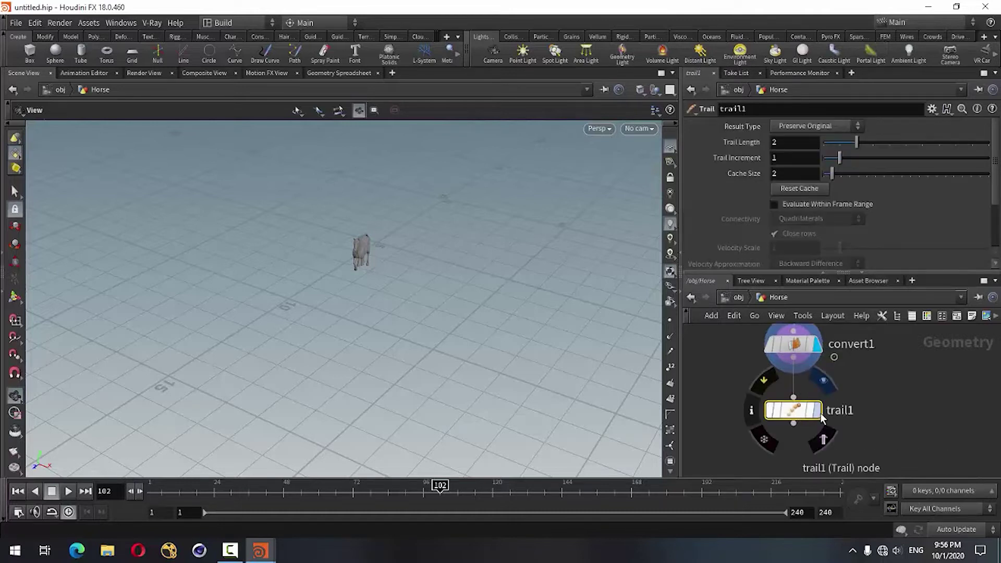
click(817, 411)
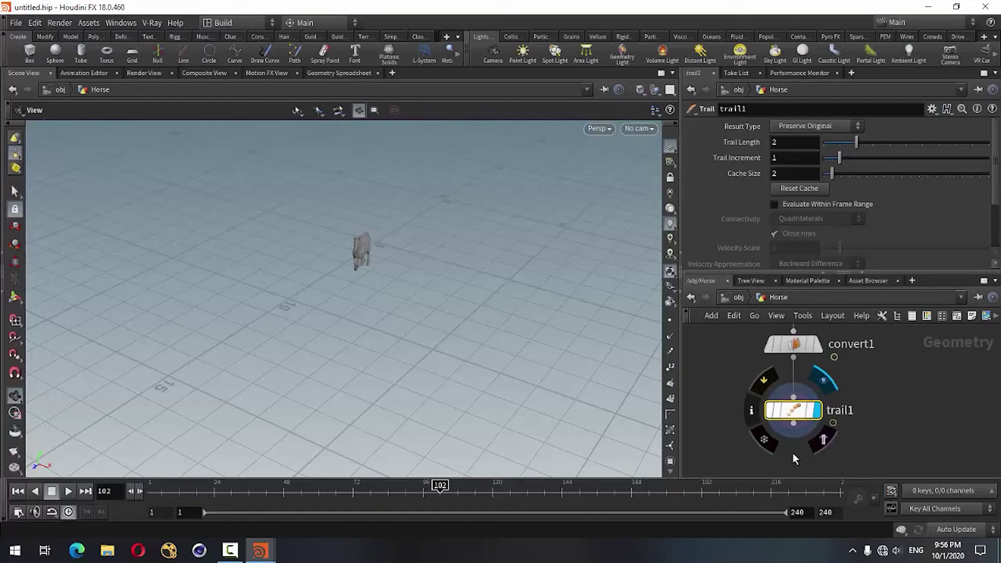
click(805, 126)
click(801, 175)
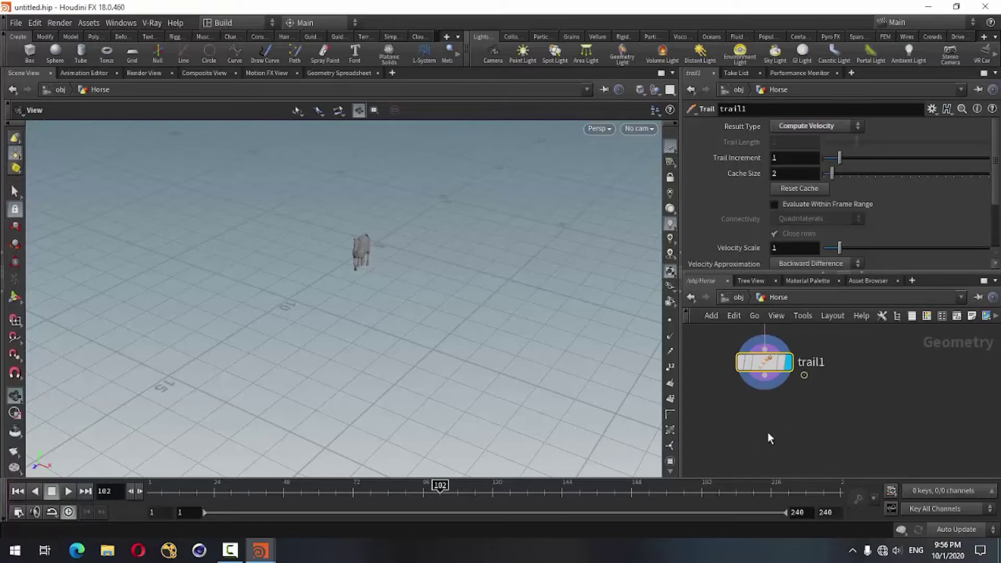
Add a Null node below trail1 and wire trail1 into it
key(Tab)
text(n)
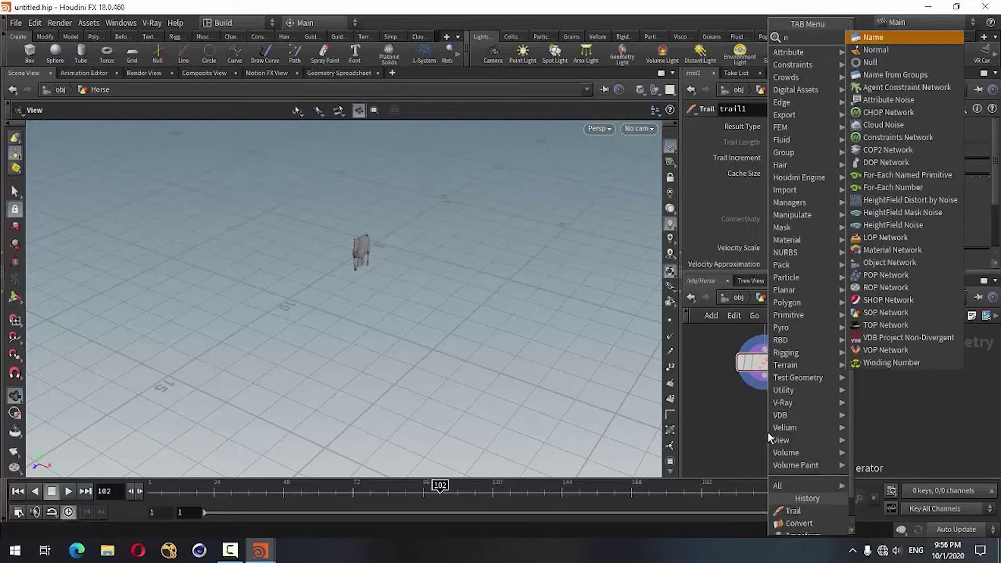
text(ul)
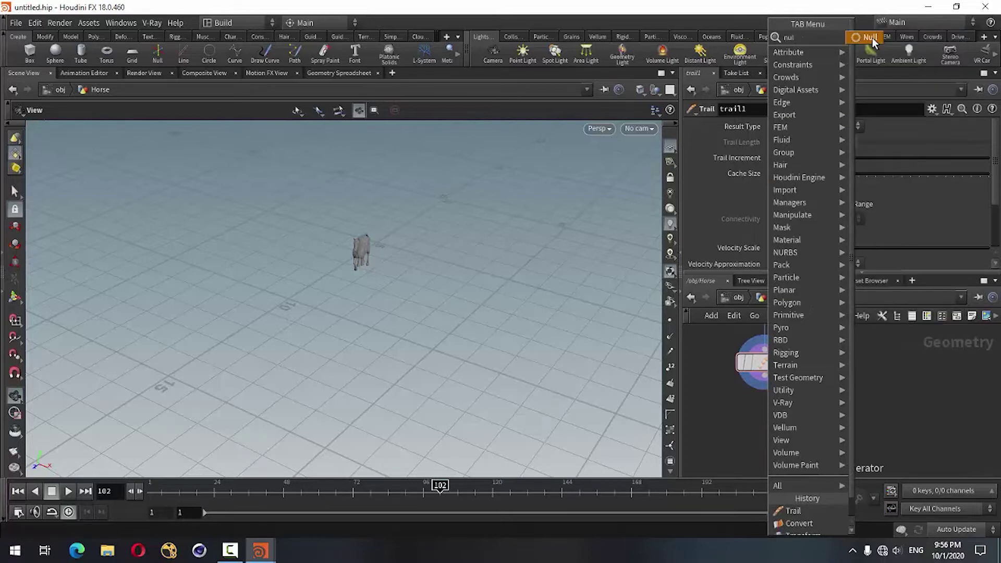
click(869, 37)
click(764, 438)
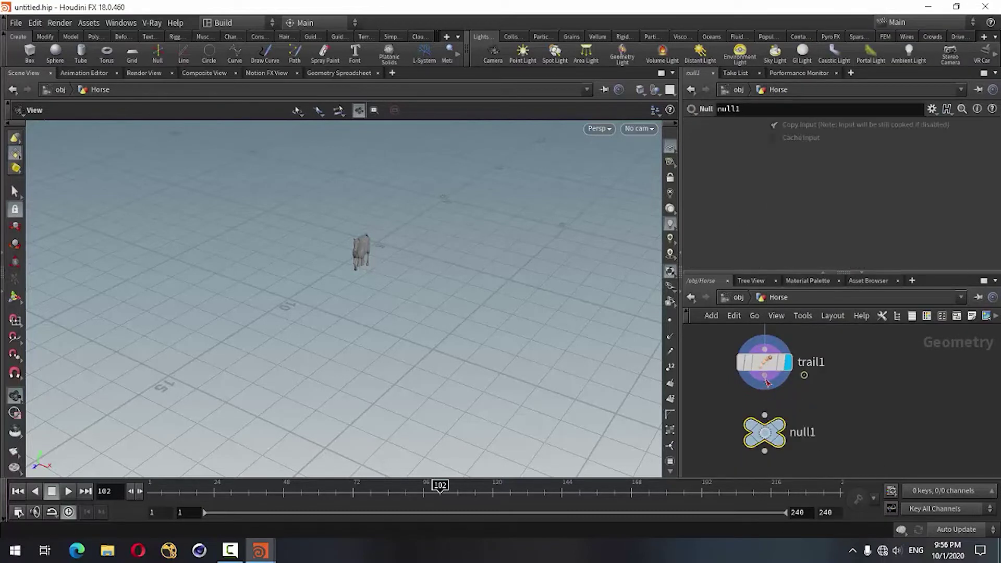
click(764, 381)
click(764, 431)
Rename the null to out, make it the display output, and return to /obj
double_click(766, 433)
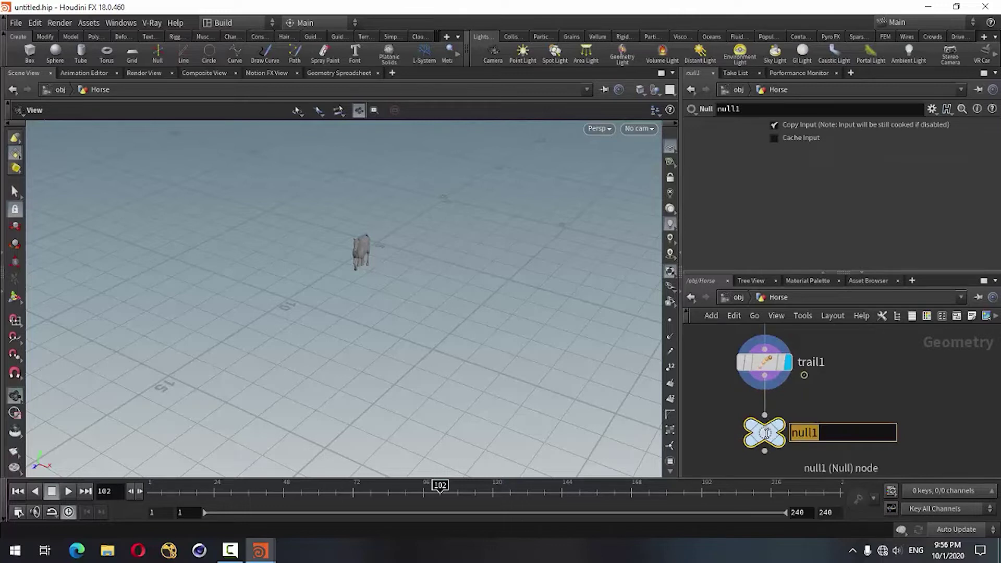
text(out)
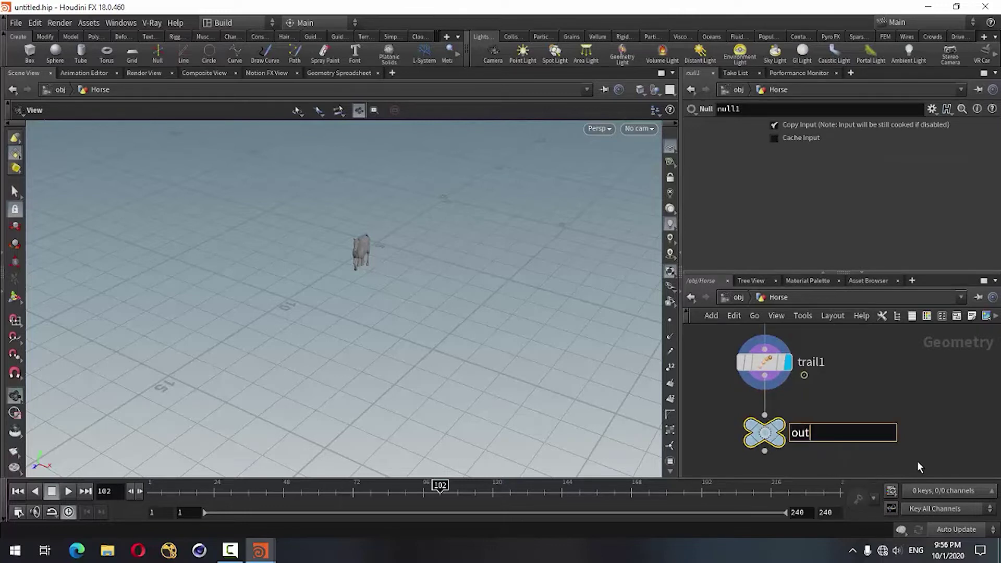
key(Return)
click(795, 402)
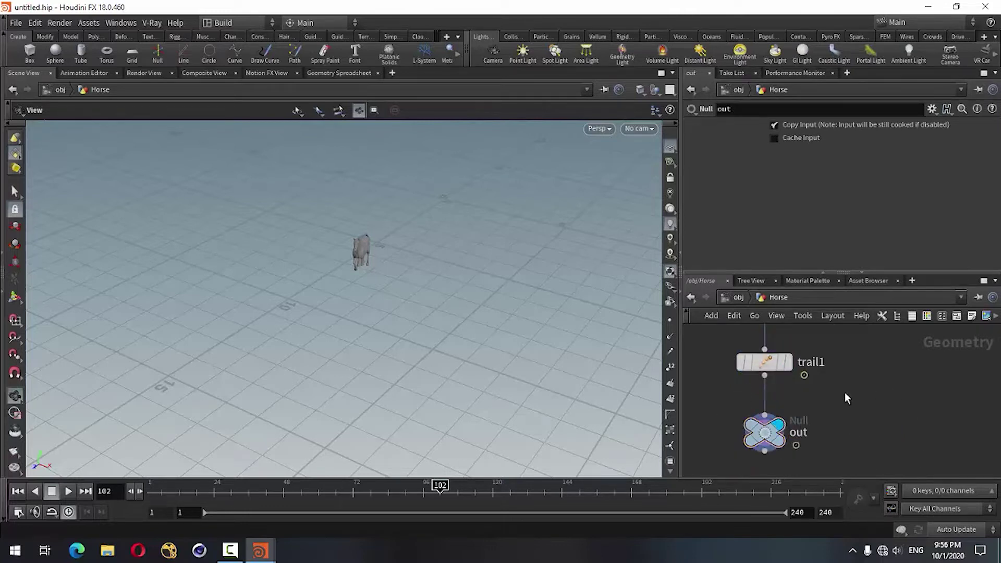
scroll(844, 392, down, 1)
click(692, 298)
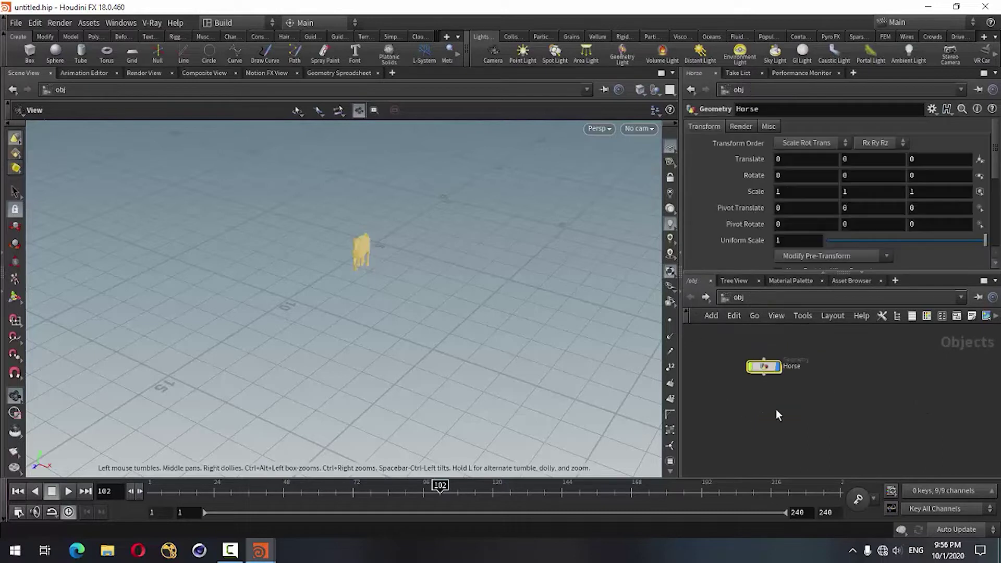
Rewind the timeline to frame 1 while tumbling and panning closer to the horse
drag(367, 311, 346, 313)
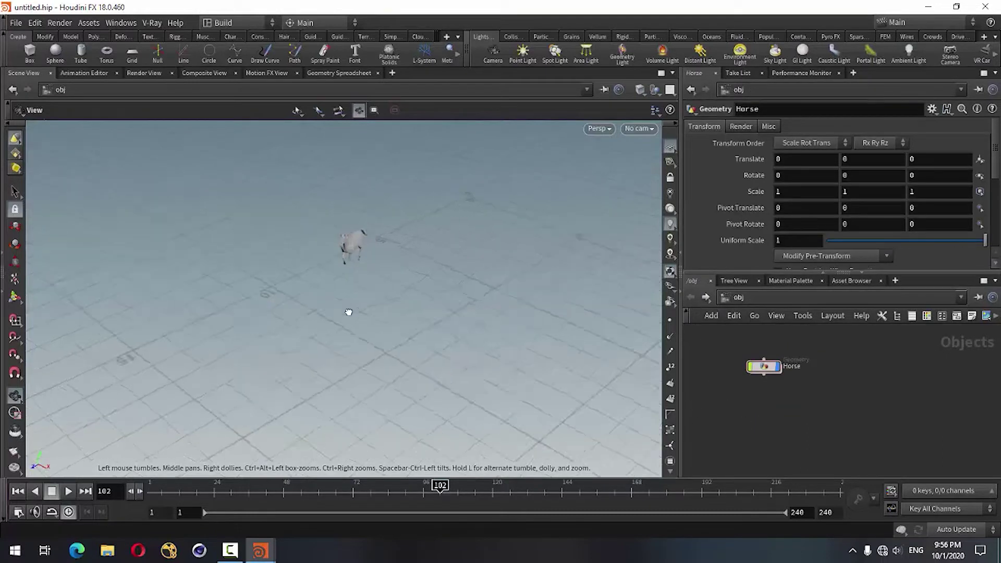
right_drag(304, 250, 494, 256)
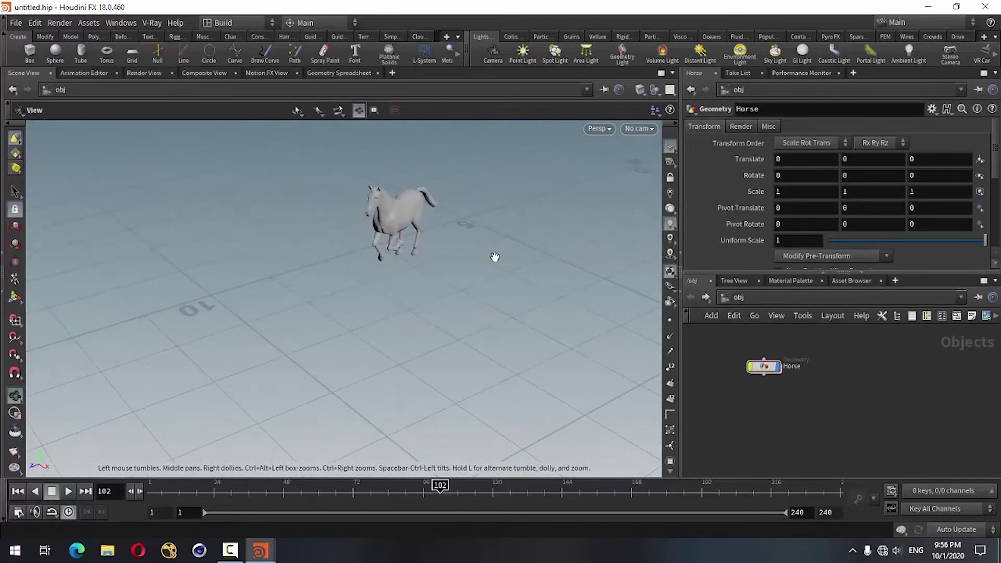
mouse_move(427, 262)
middle_down()
mouse_move(351, 340)
mouse_move(298, 333)
mouse_move(309, 339)
middle_up()
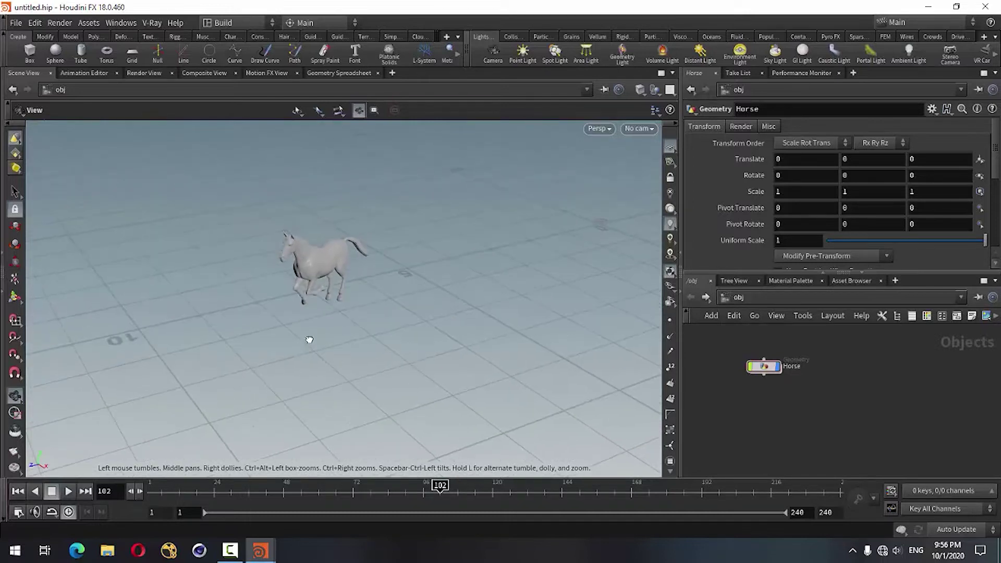
click(17, 492)
mouse_move(293, 338)
middle_down()
mouse_move(322, 346)
mouse_move(433, 279)
mouse_move(257, 351)
mouse_move(414, 297)
middle_up()
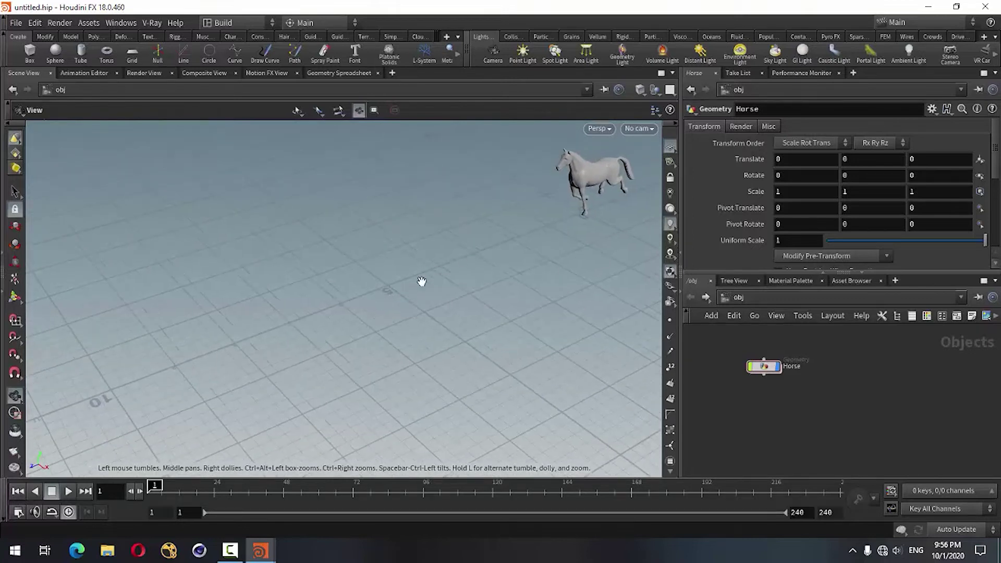
mouse_move(422, 282)
mouse_down()
mouse_move(521, 304)
mouse_move(568, 373)
mouse_up()
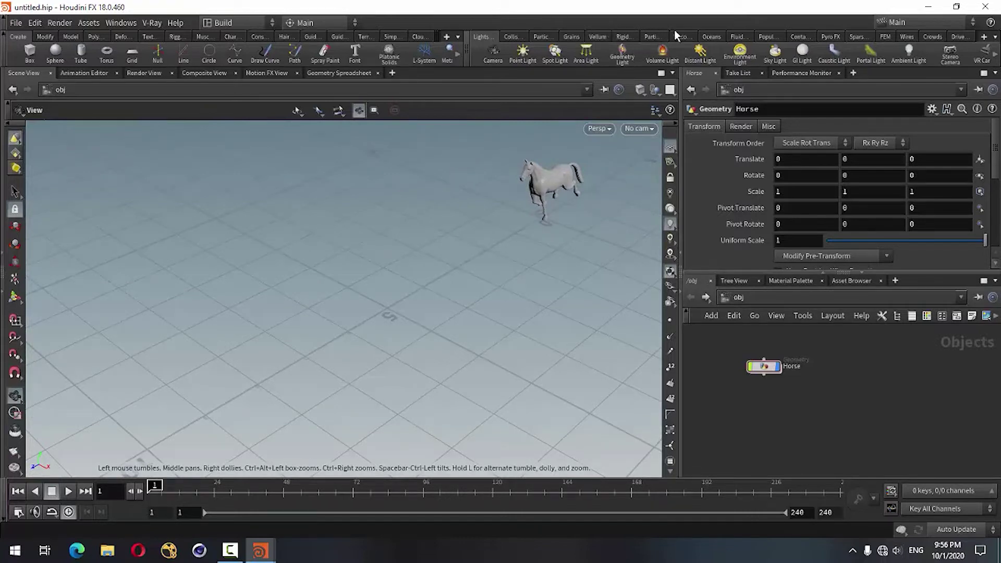
Create a Guided Ocean Layer from the Oceans shelf following the horse, then view the result
click(713, 36)
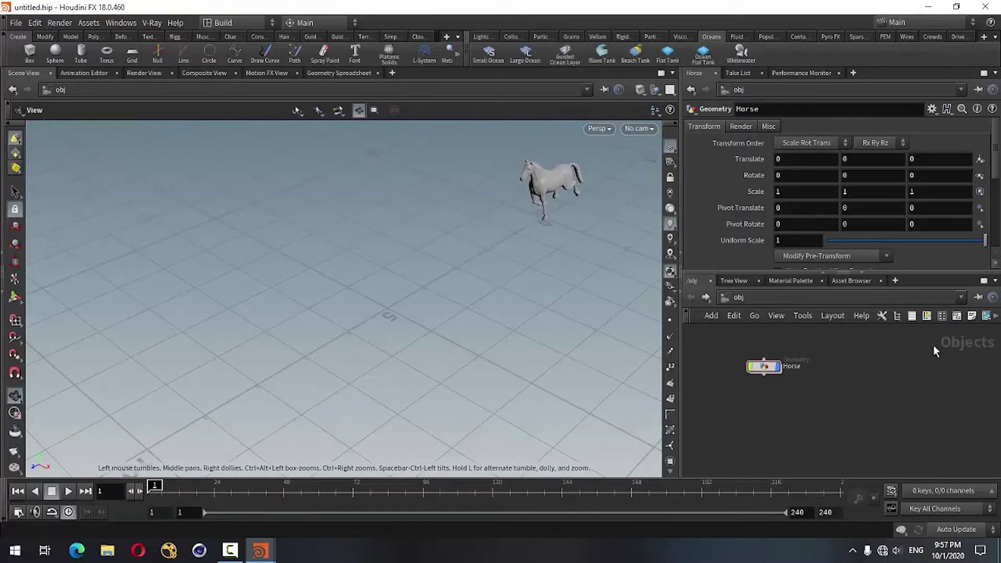
click(565, 54)
click(544, 192)
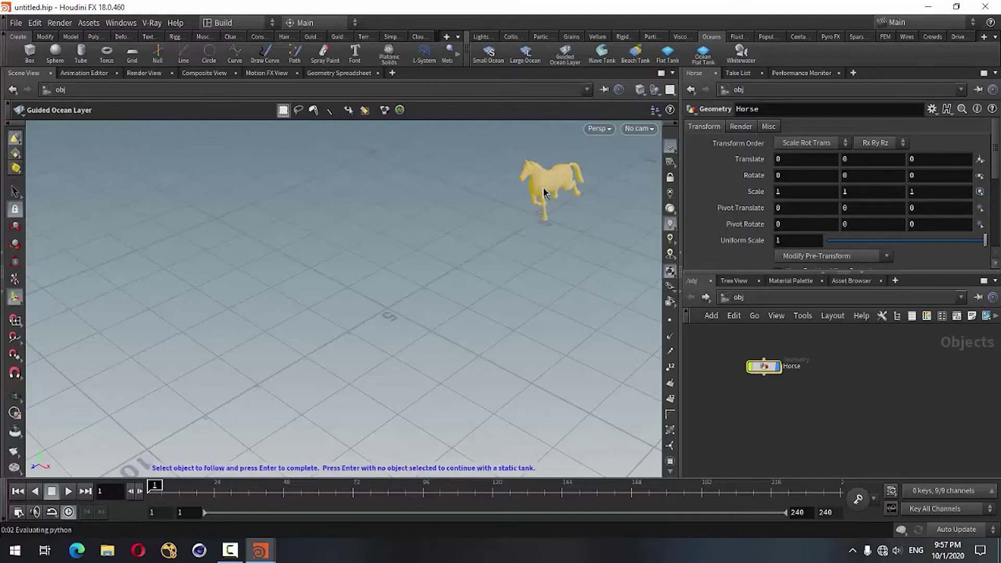
key(Return)
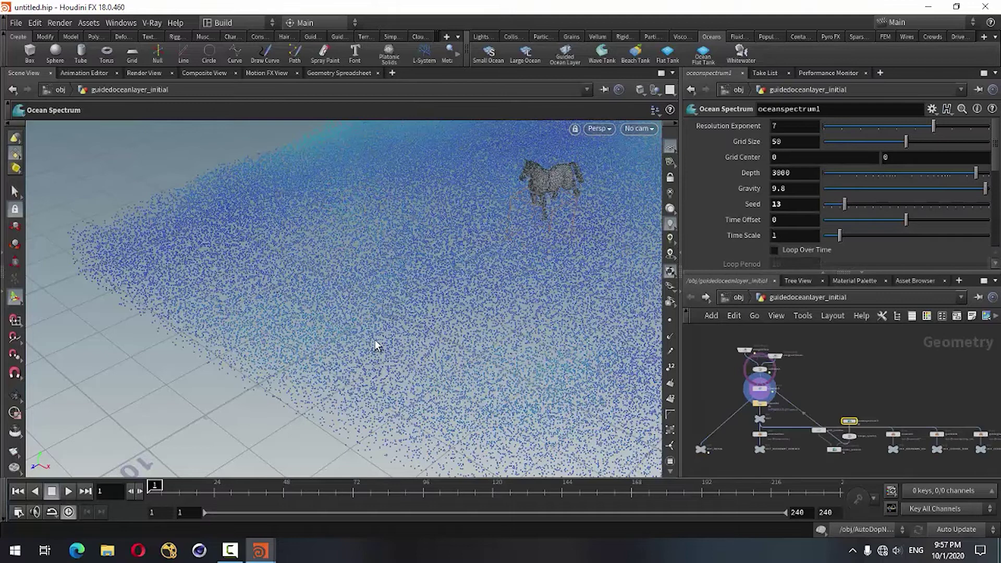
key(Escape)
drag(398, 329, 310, 330)
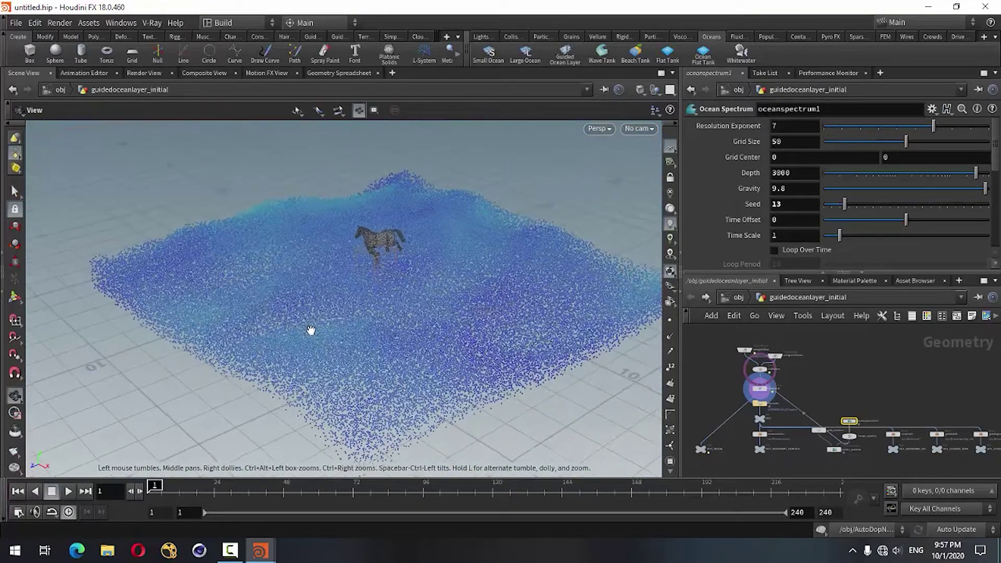
key(Return)
scroll(754, 403, up, 5)
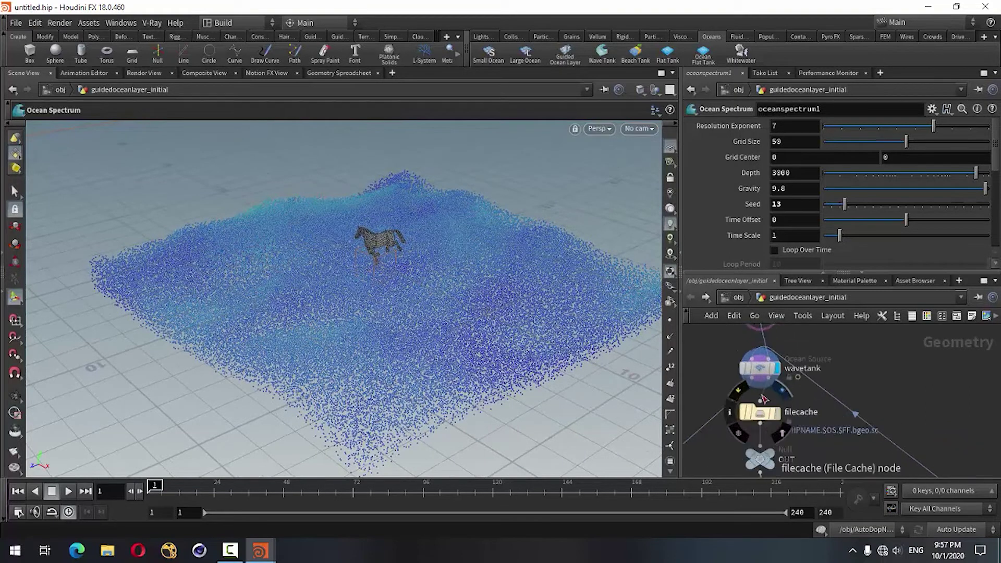
Set the wavetank Size to 6, 5, 6
click(760, 369)
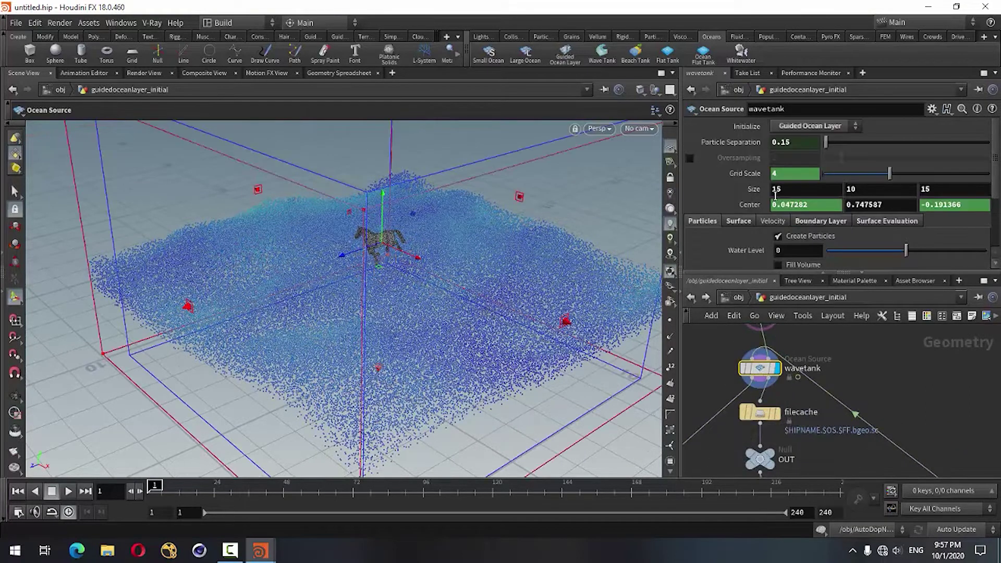
mouse_move(806, 236)
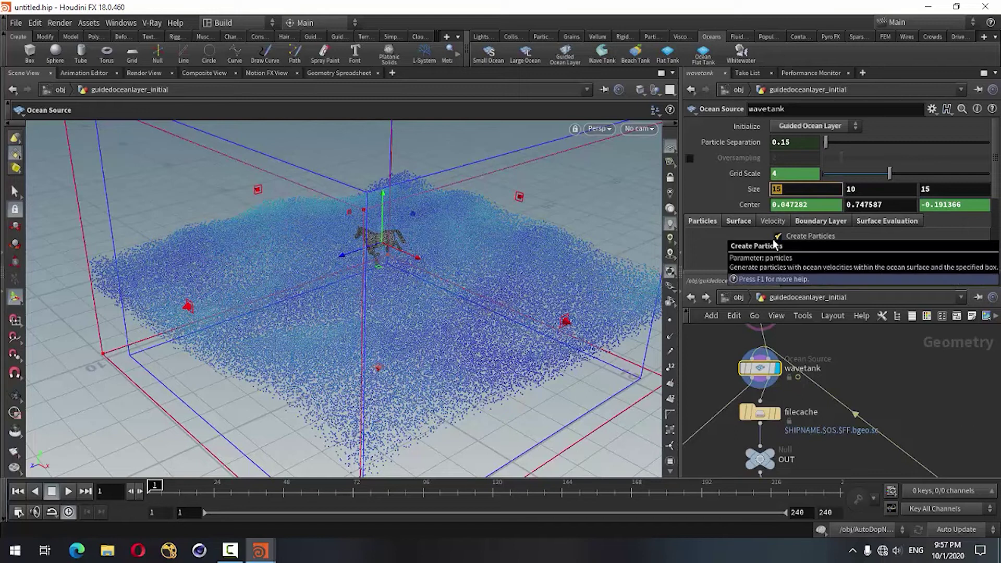
text(6)
key(Return)
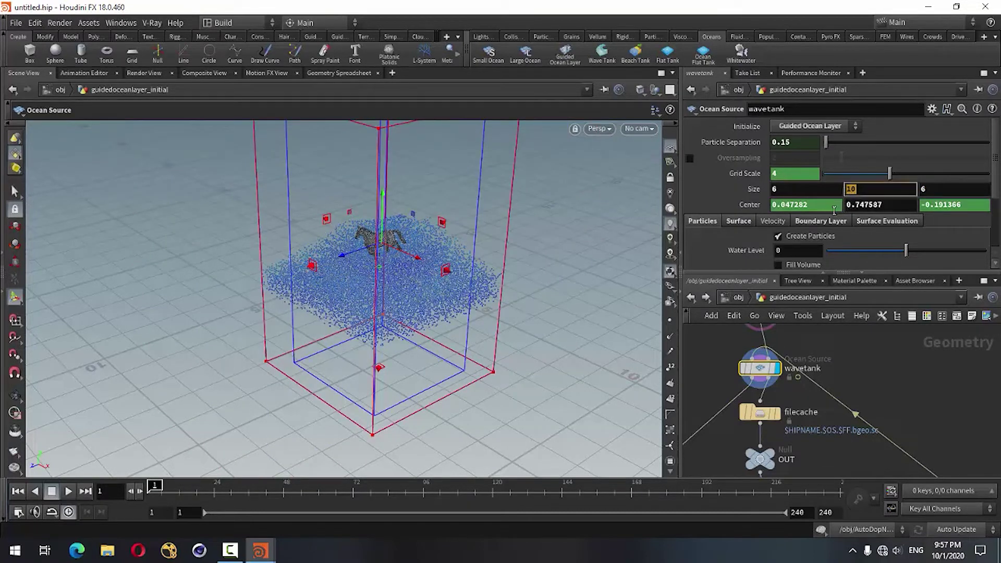
text(5)
key(Return)
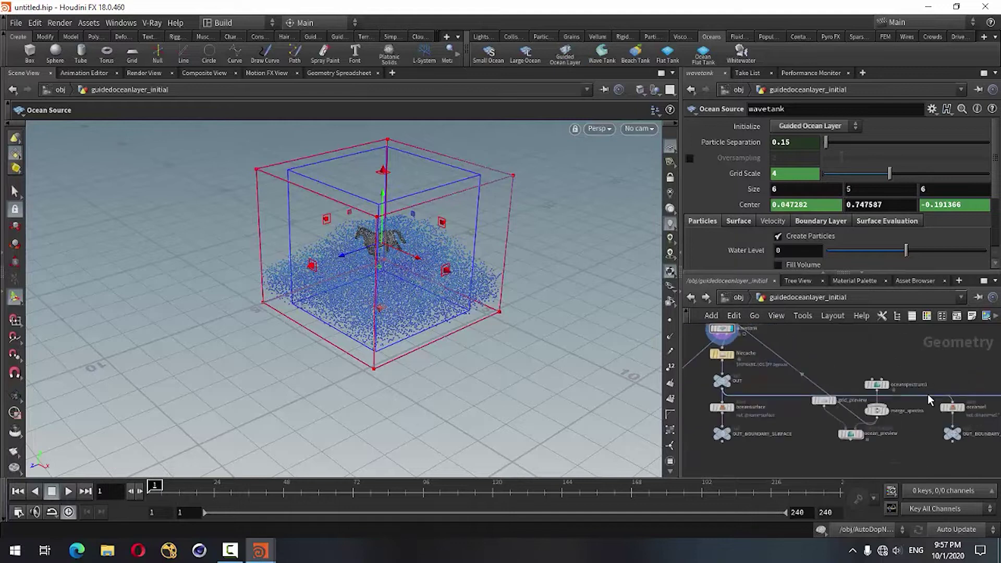
click(842, 379)
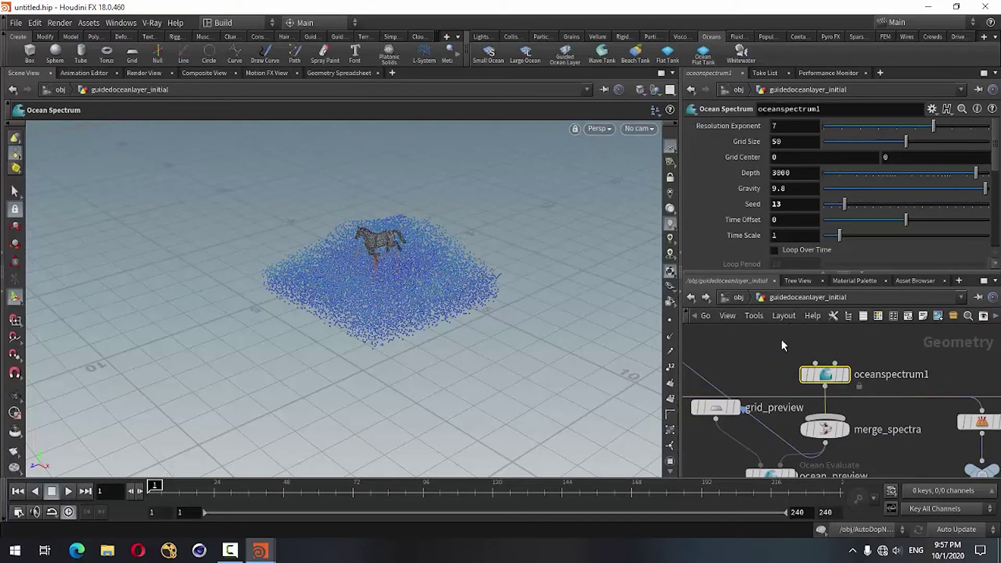
Display ocean_preview and set Resolution Exponent to 10
scroll(781, 346, up, 3)
scroll(779, 377, down, 5)
scroll(771, 391, up, 2)
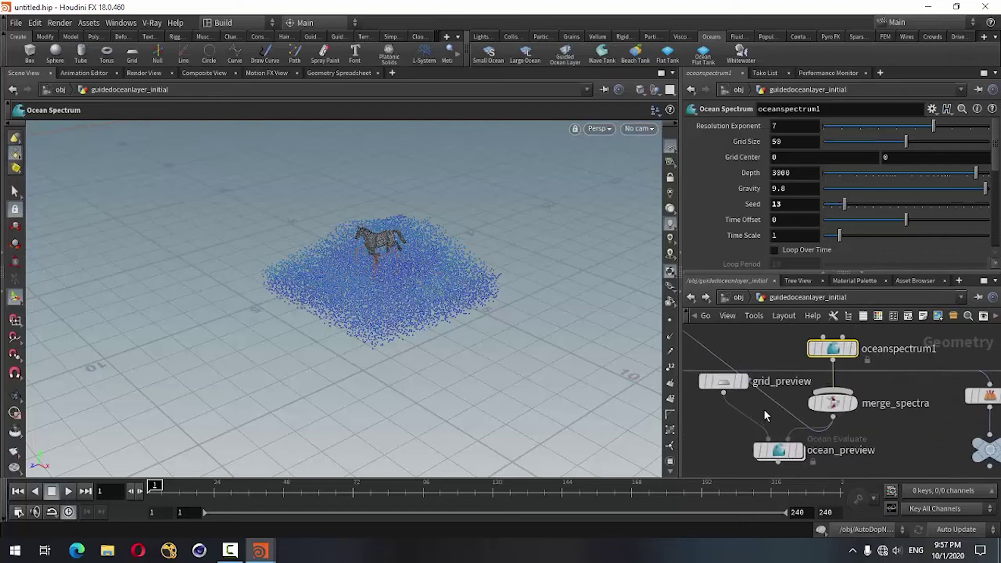
click(798, 451)
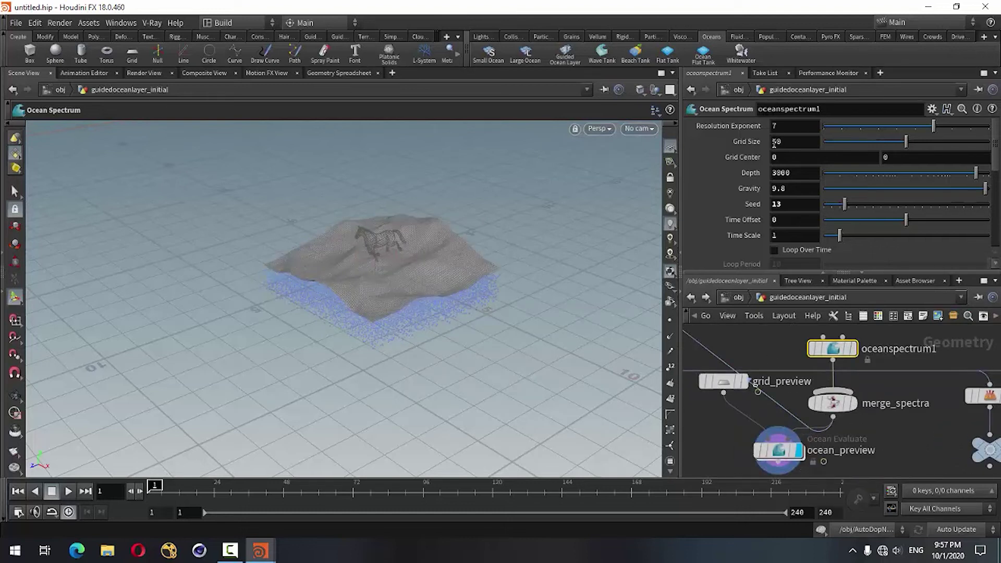
key(BackSpace)
text(10)
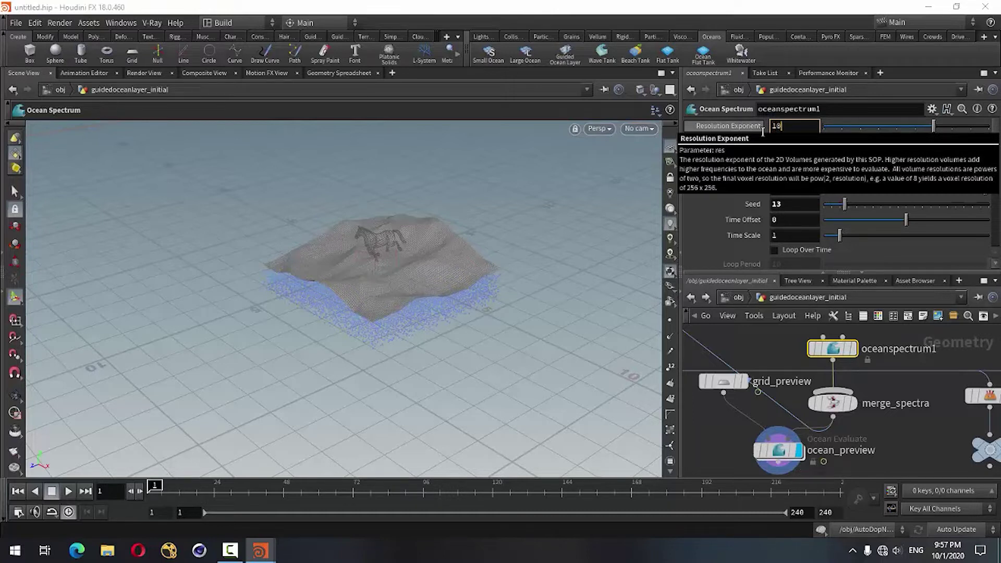
key(Return)
key(Escape)
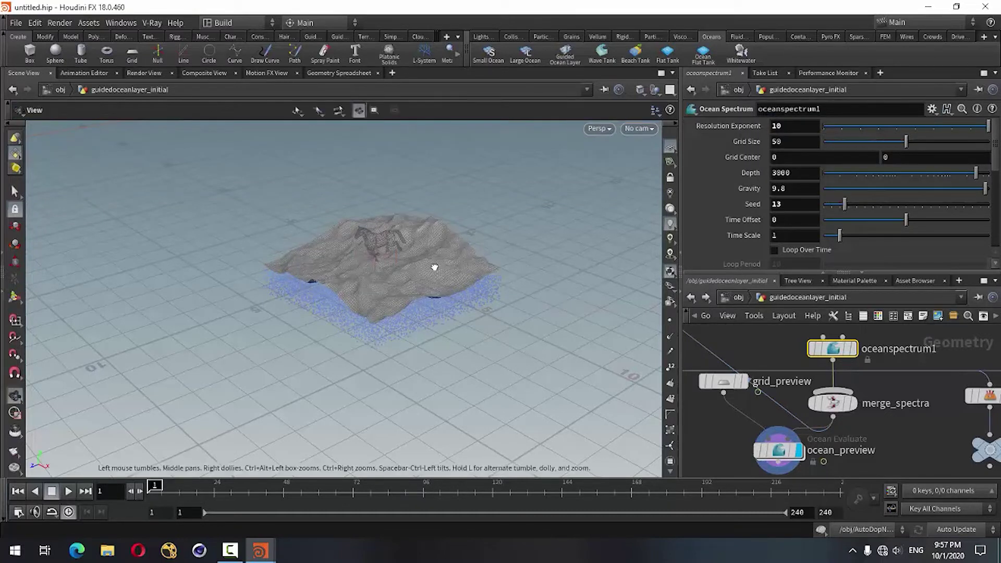
mouse_move(434, 269)
mouse_down()
mouse_move(432, 278)
mouse_move(419, 267)
mouse_move(451, 330)
mouse_up()
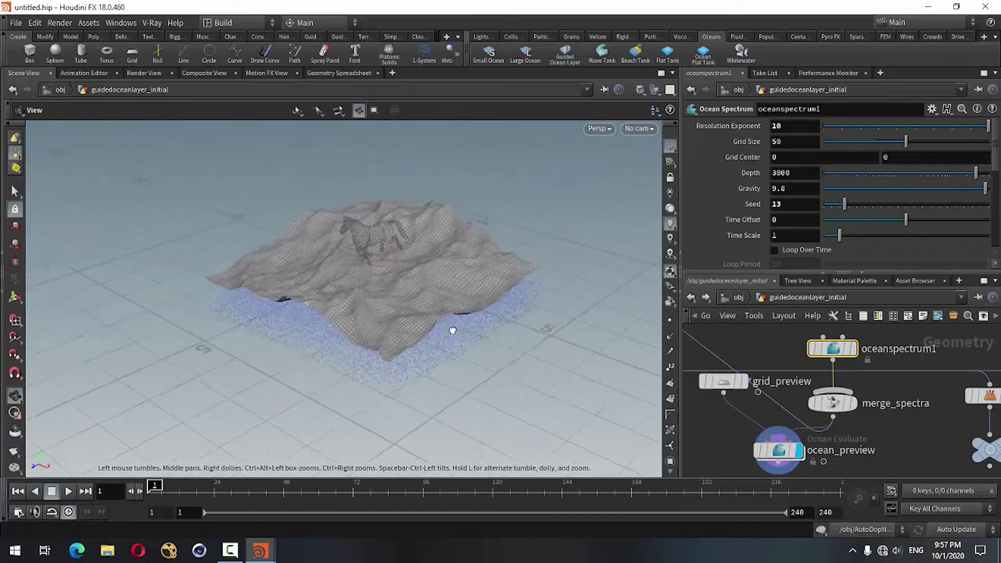
key(Return)
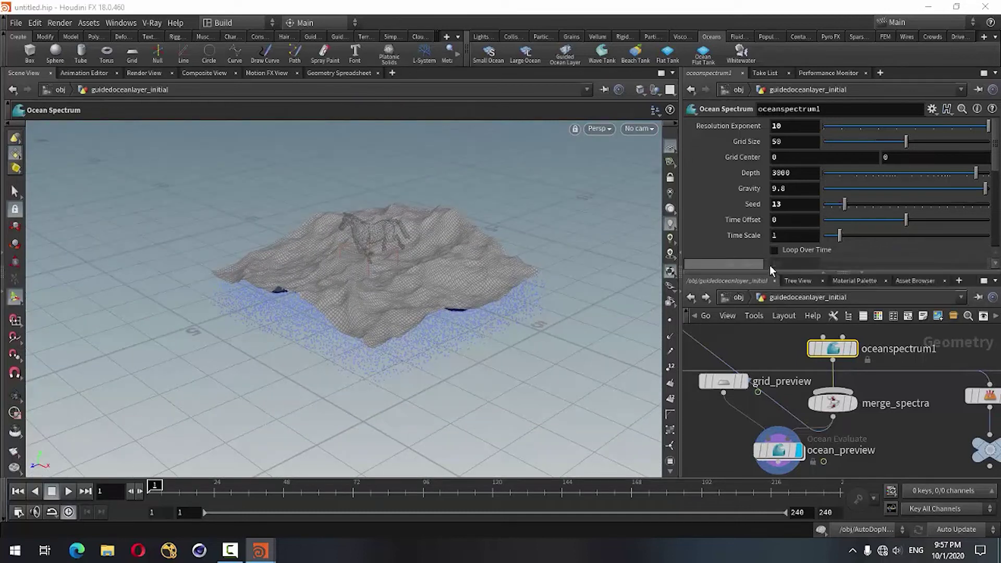
Set the oceanspectrum1 wind Speed to 1
scroll(733, 219, down, 3)
scroll(730, 220, down, 2)
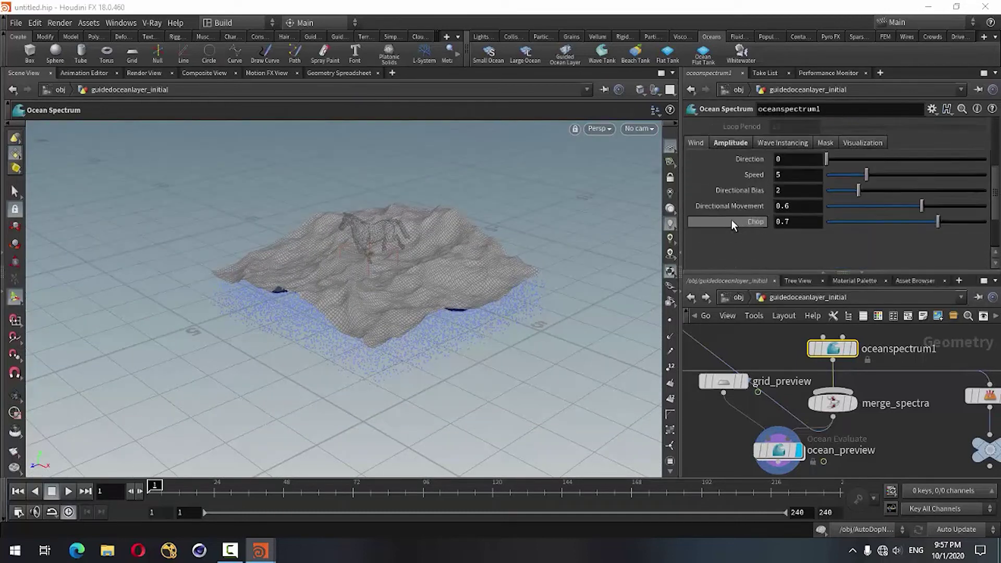
click(775, 175)
text(1)
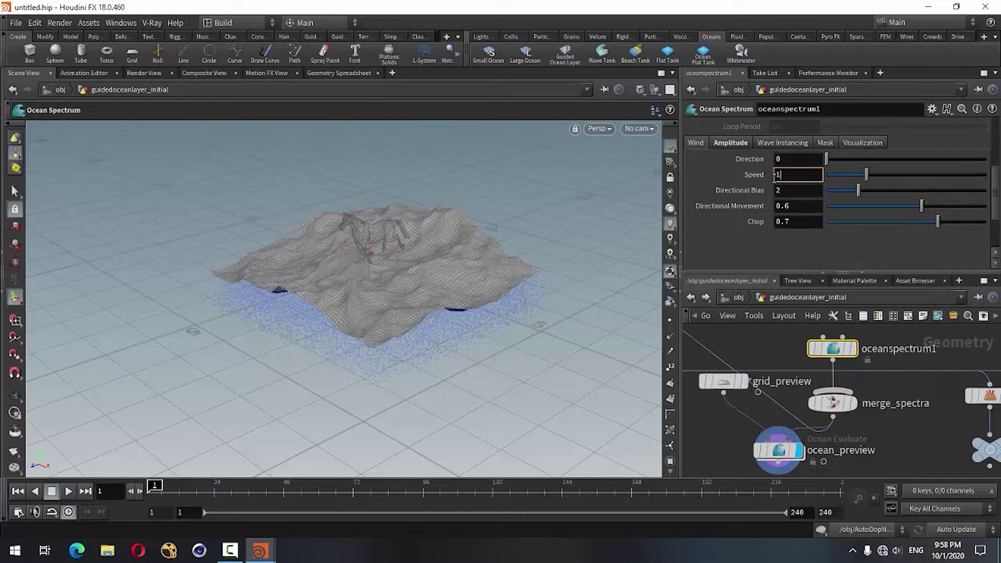
key(Return)
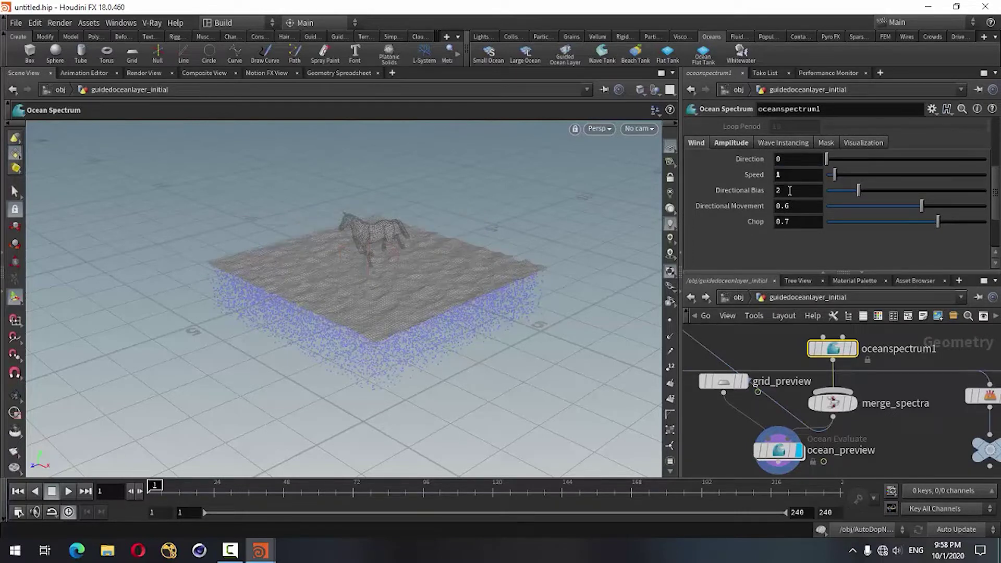
Set the oceanspectrum1 Grid Size to 80
scroll(708, 204, up, 2)
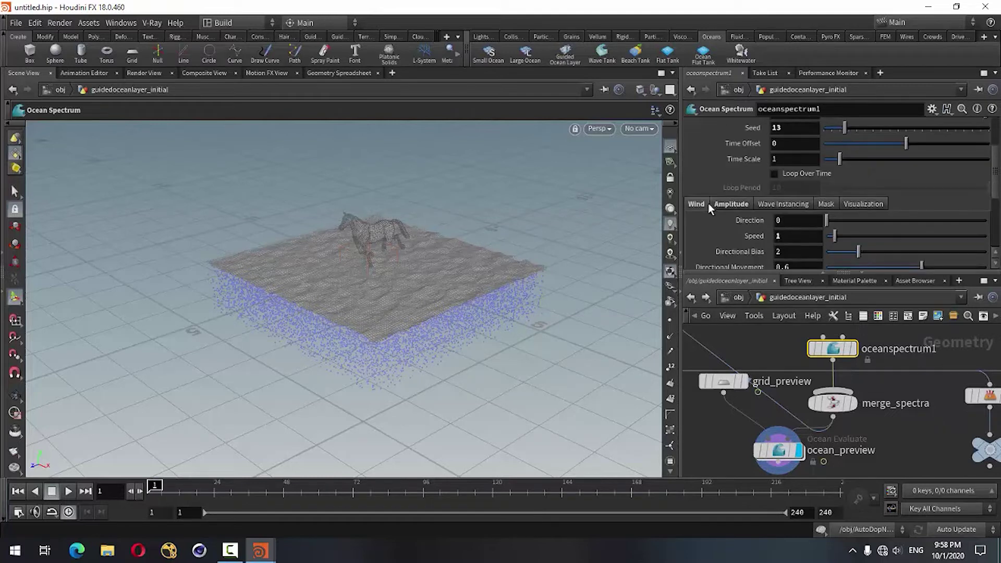
scroll(731, 159, up, 1)
scroll(730, 159, up, 2)
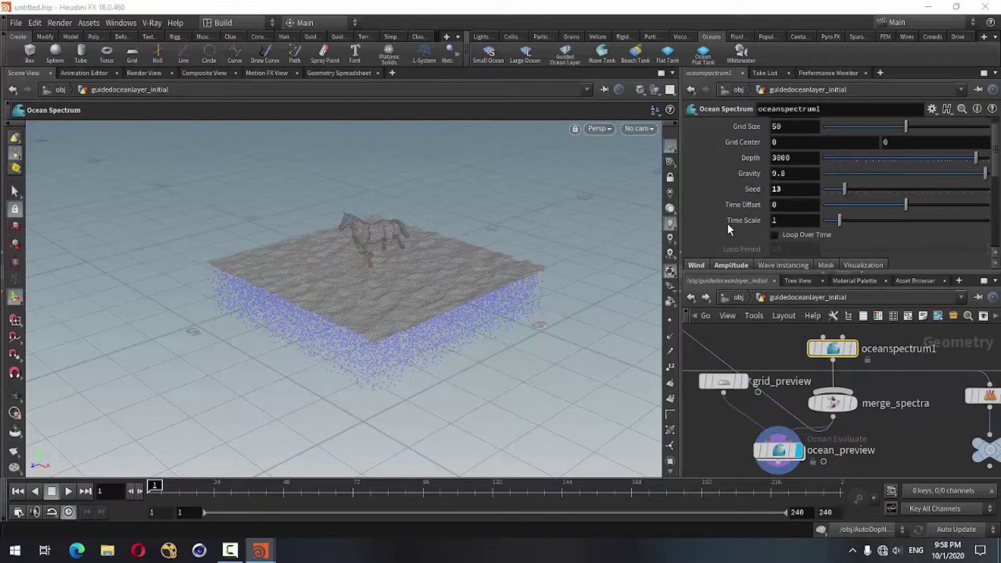
scroll(767, 167, up, 1)
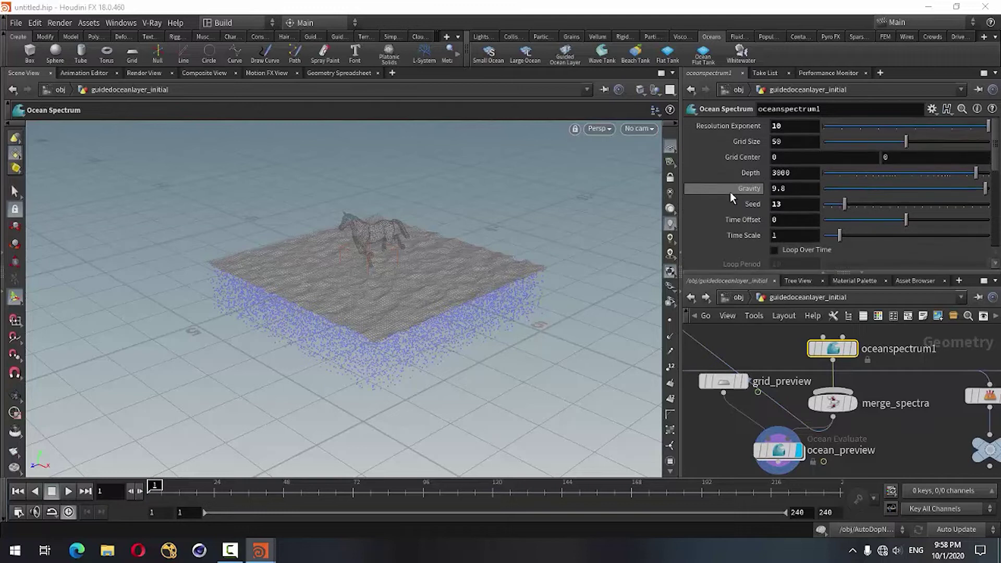
click(772, 142)
text(8)
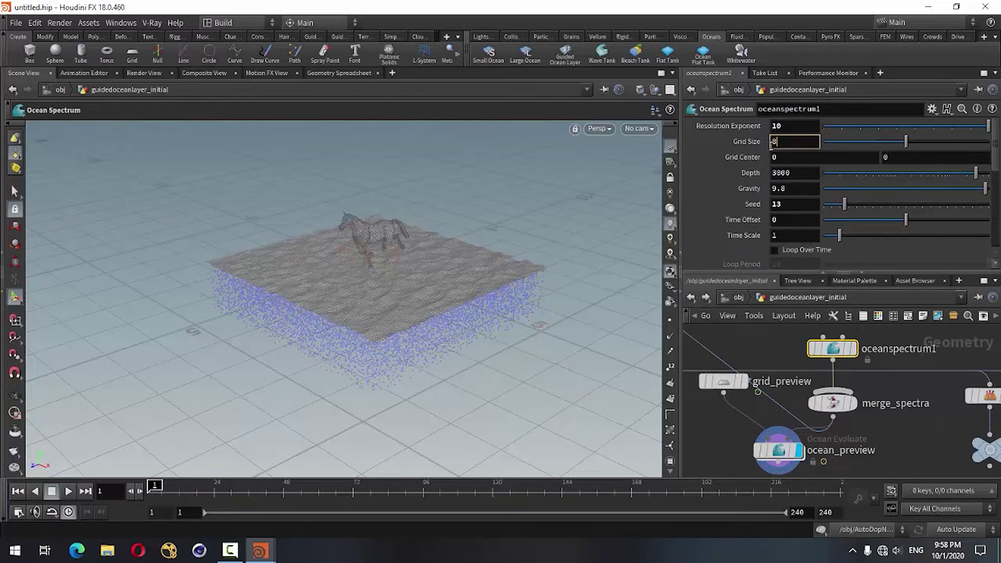
key(Return)
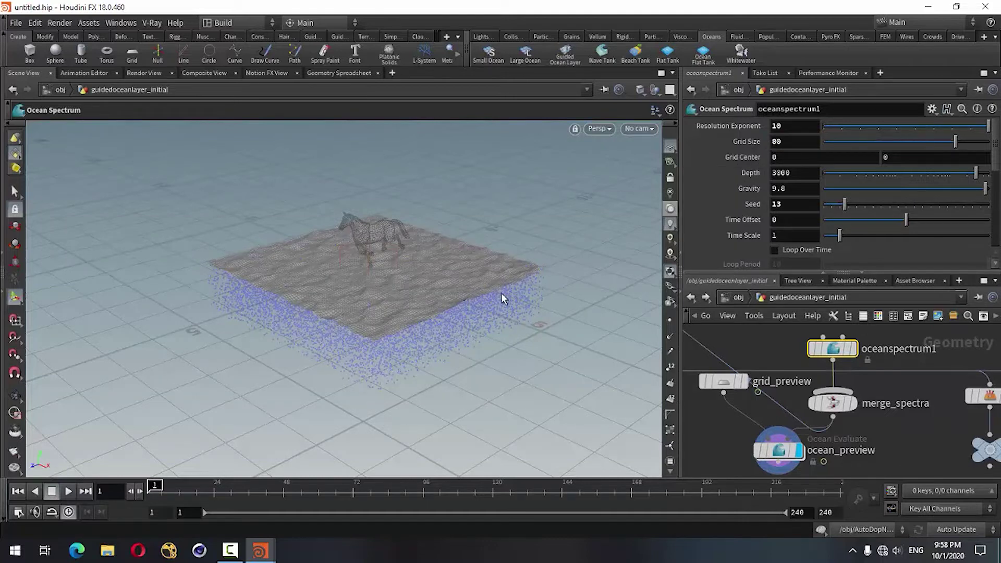
drag(408, 270, 443, 293)
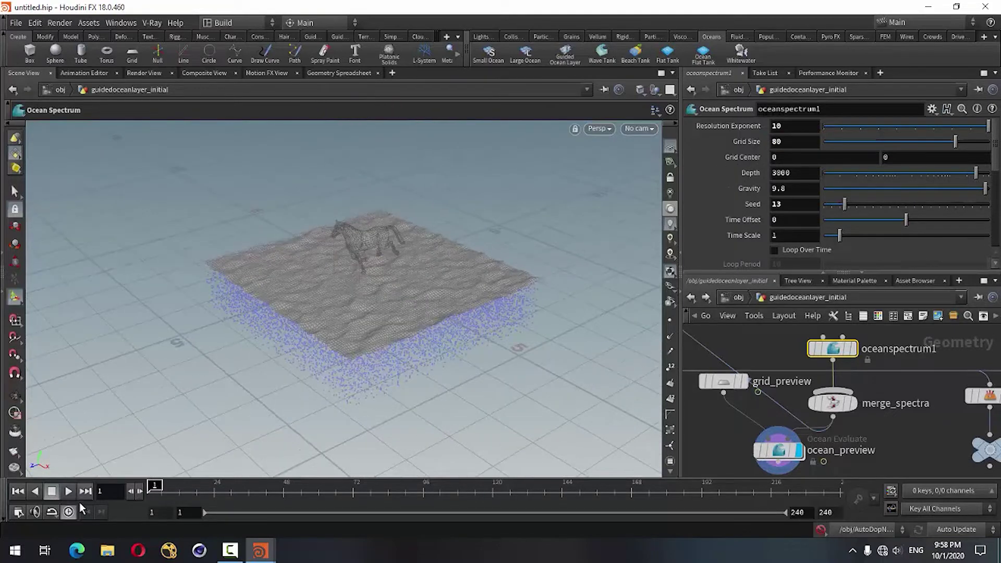
Stop playback, rewind to frame 1, and frame the ocean layer network around the wavetank nodes
click(52, 493)
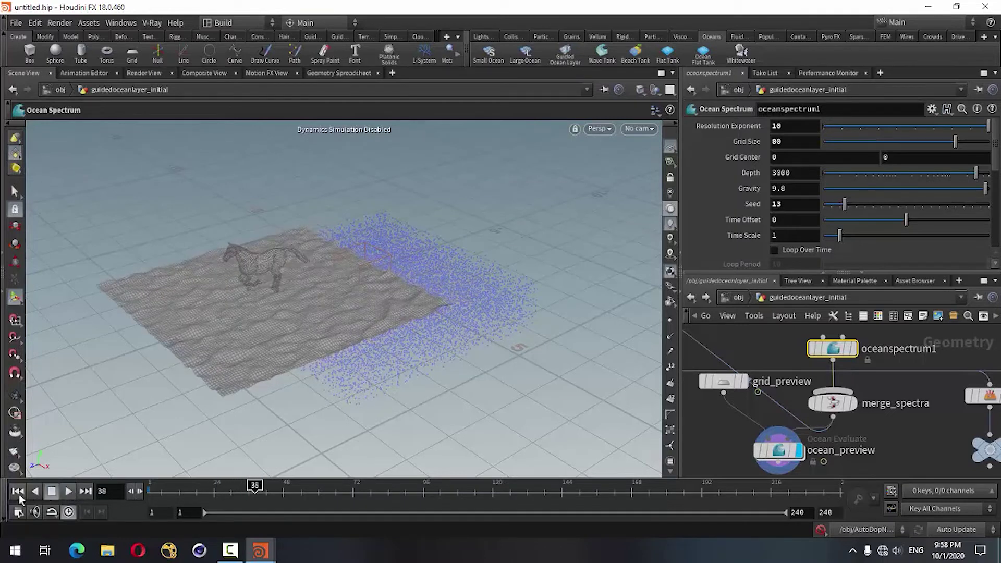
click(18, 491)
key(h)
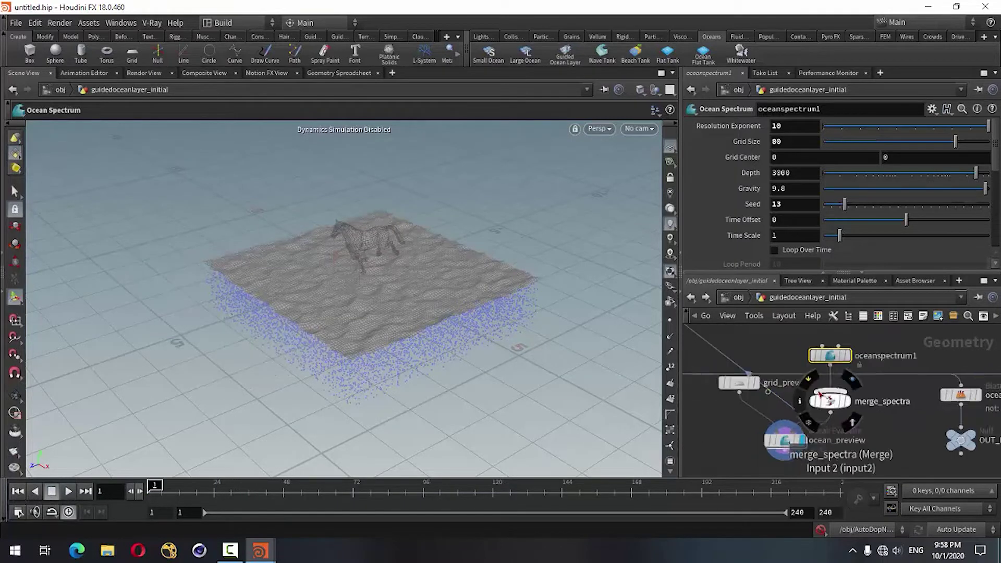
middle_drag(710, 422, 739, 420)
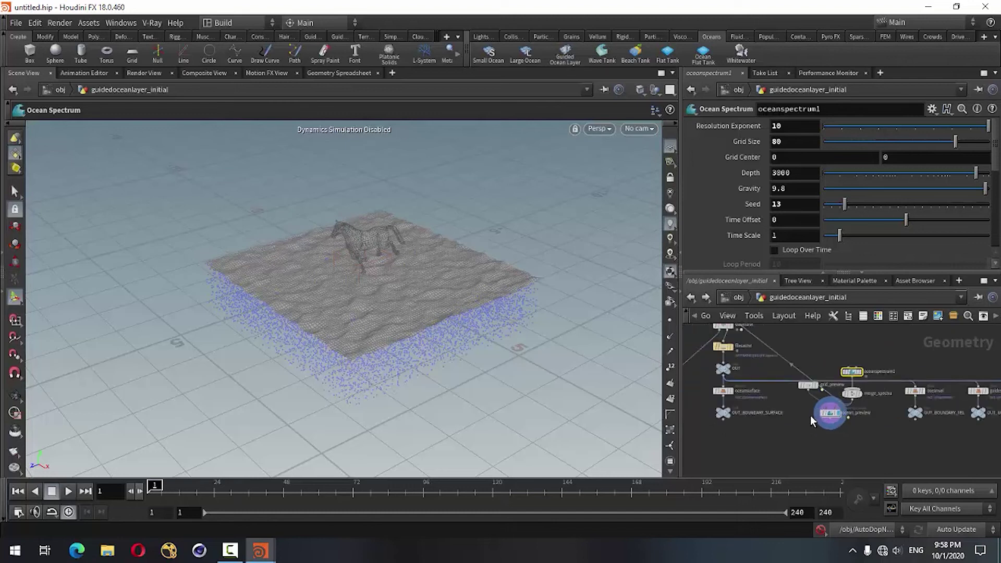
scroll(718, 407, up, 3)
scroll(719, 408, down, 3)
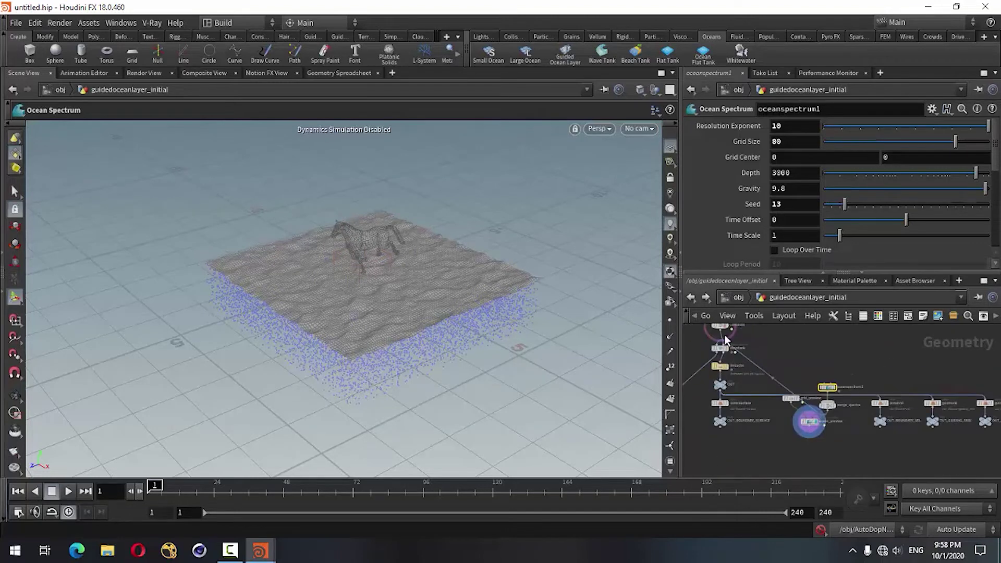
scroll(715, 380, up, 3)
Set the display flag on the wavetank source, then return to /obj and frame all objects
click(716, 373)
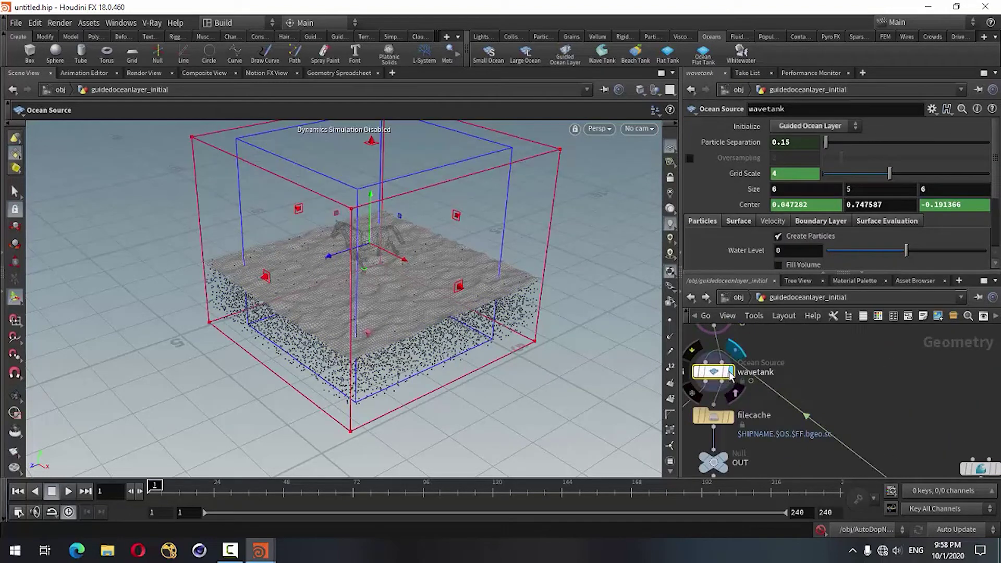
click(729, 372)
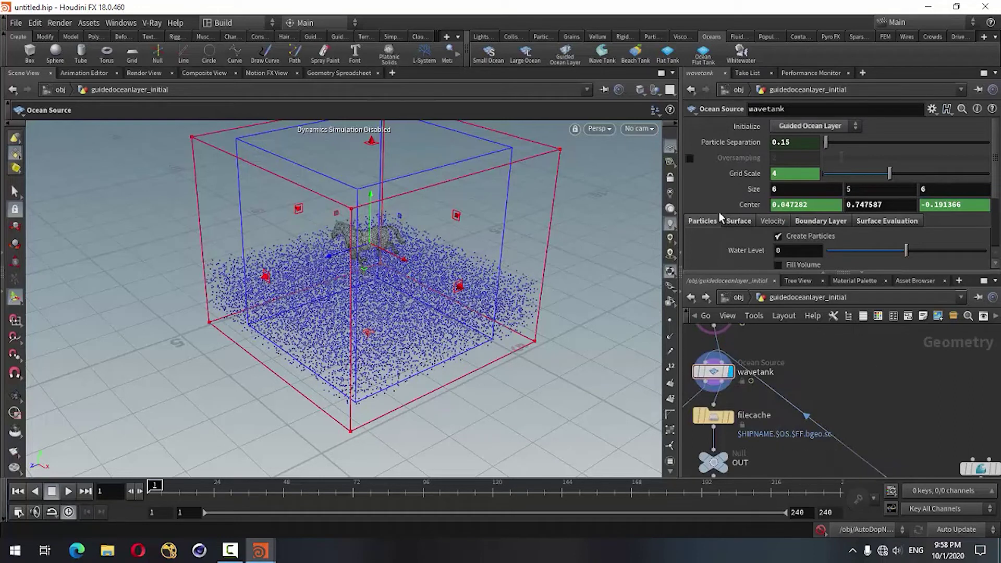
click(691, 299)
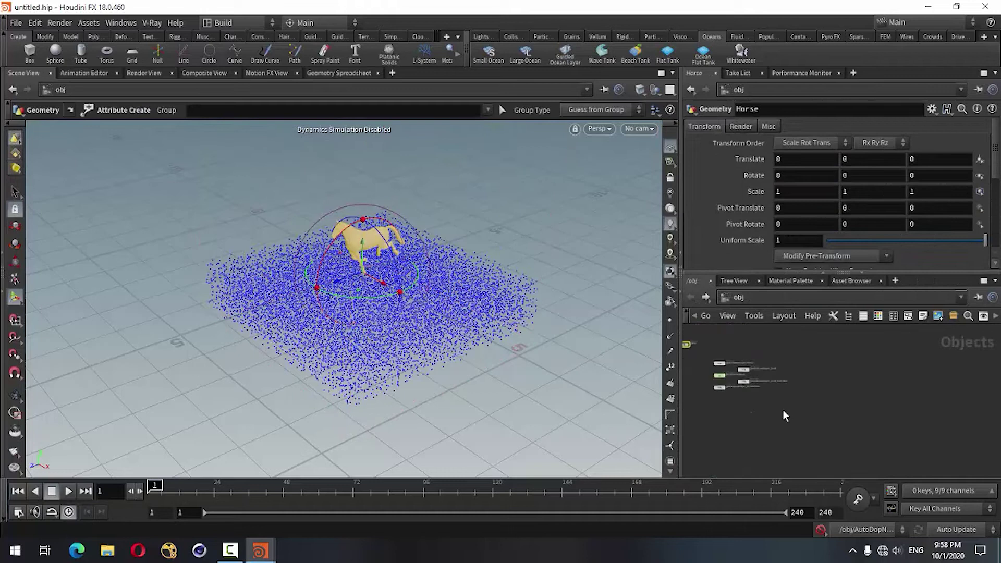
key(h)
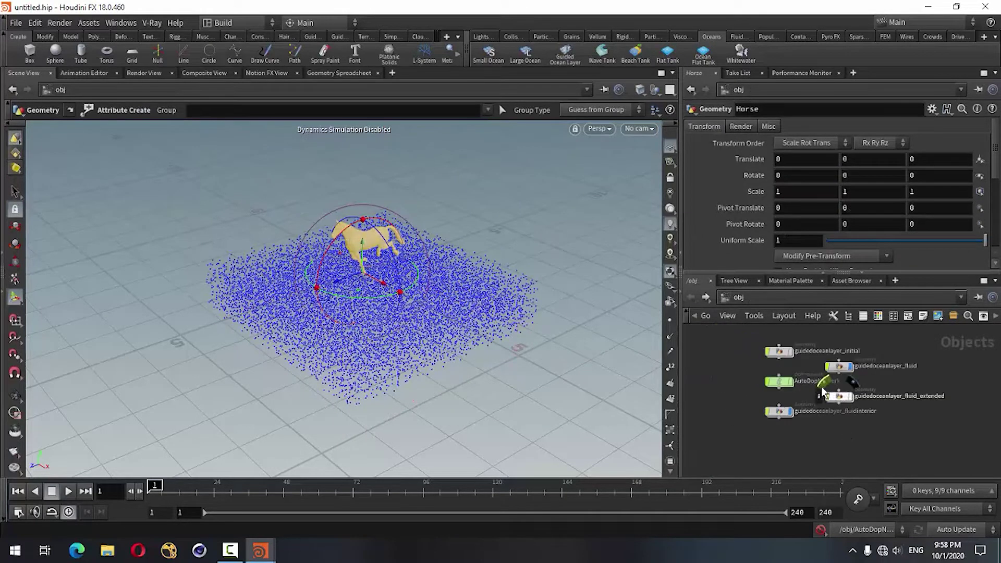
scroll(776, 386, up, 3)
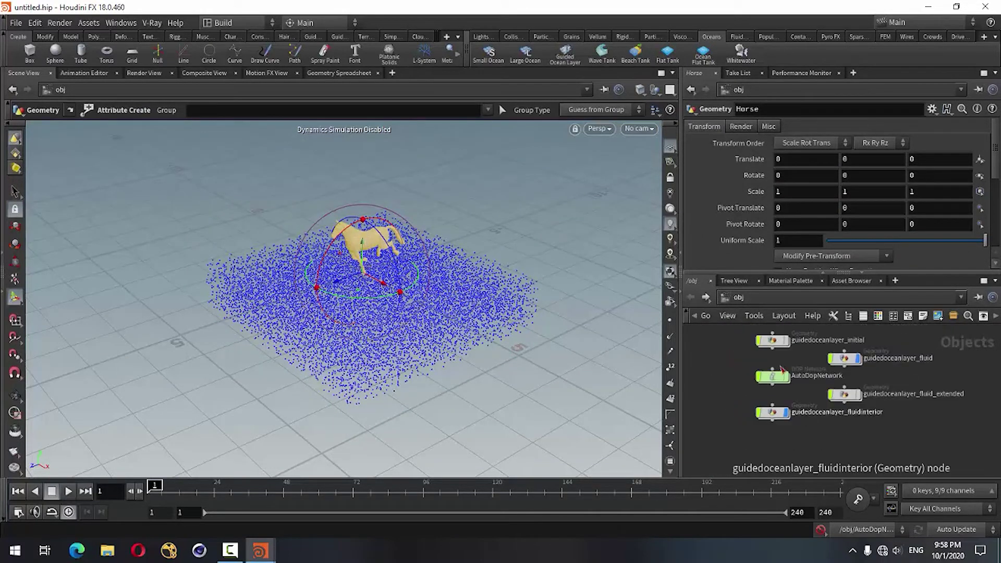
Inside AutoDopNetwork, select the Horse collider and make it use deforming geometry
double_click(776, 383)
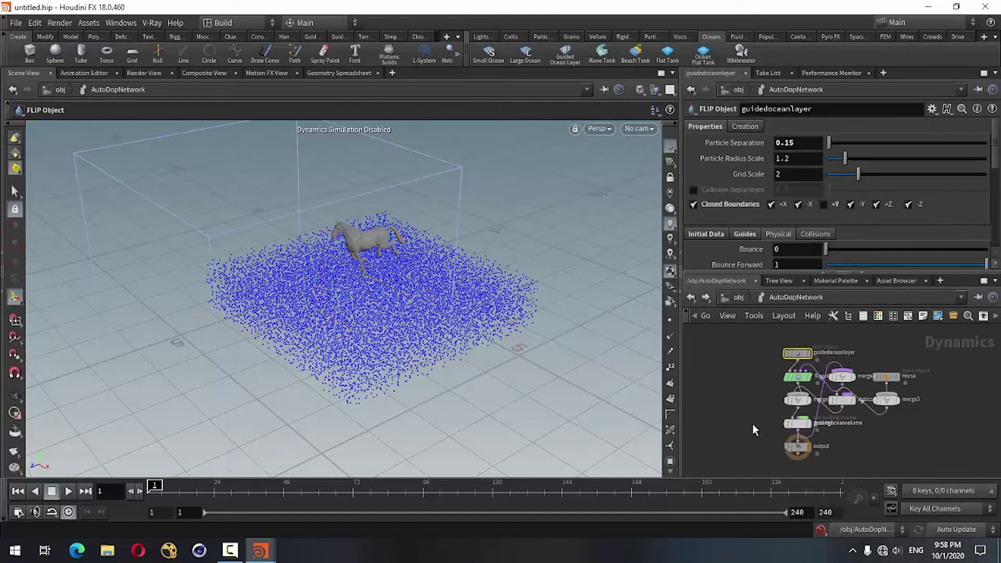
key(l)
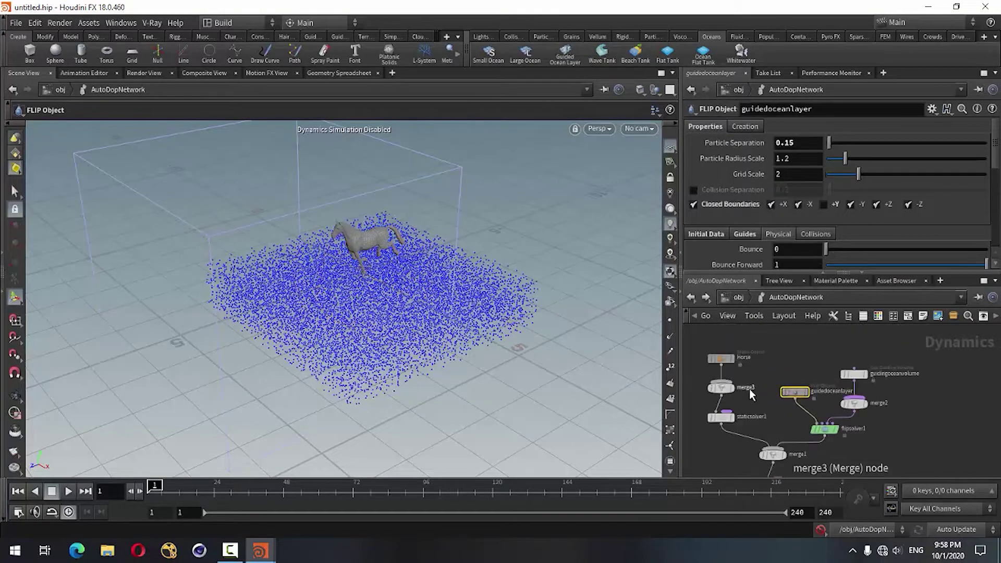
scroll(732, 361, up, 2)
click(728, 358)
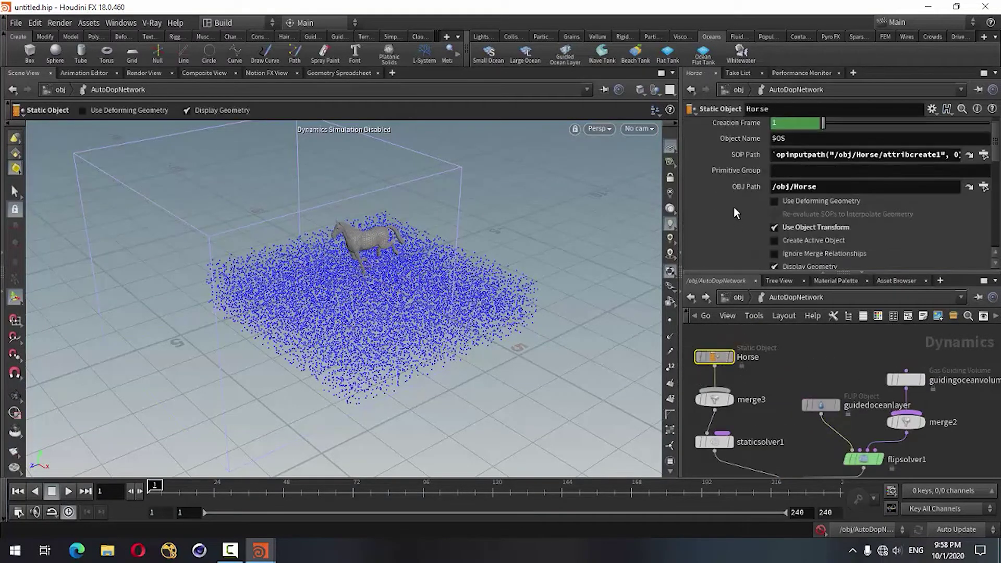
scroll(736, 206, down, 1)
click(774, 181)
Set the Horse's Bullet collision geometry representation to Concave
scroll(728, 185, down, 4)
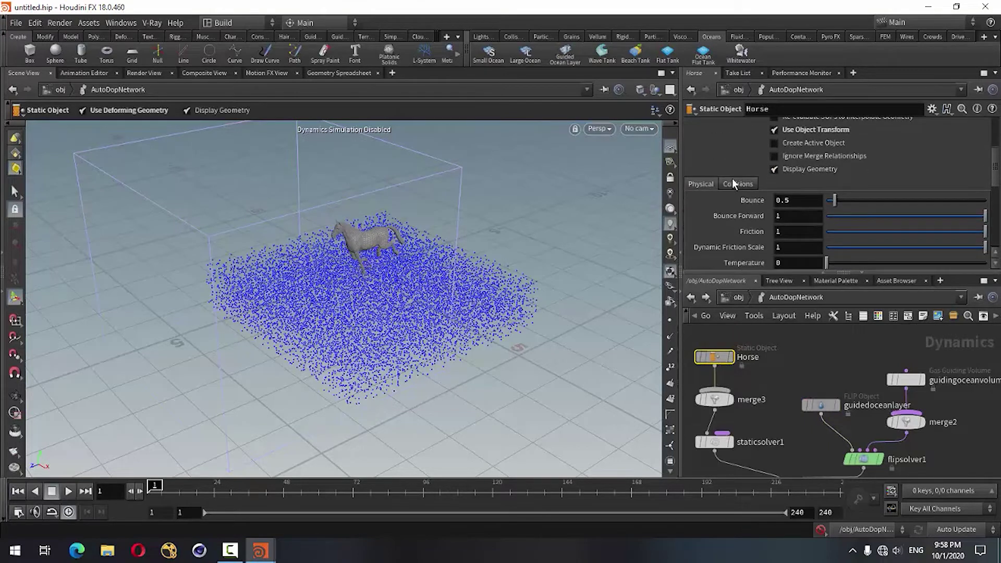
click(732, 180)
click(754, 136)
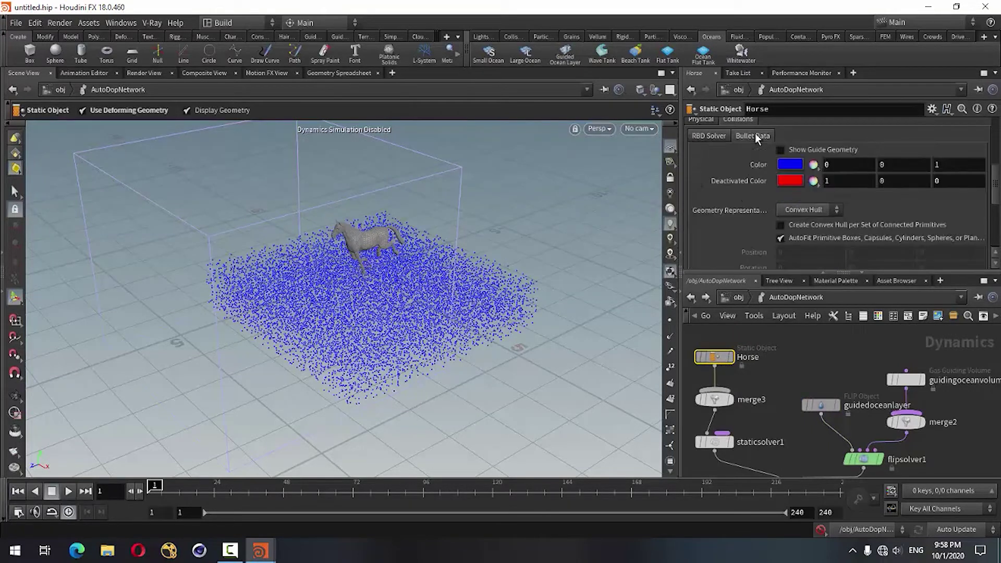
click(789, 210)
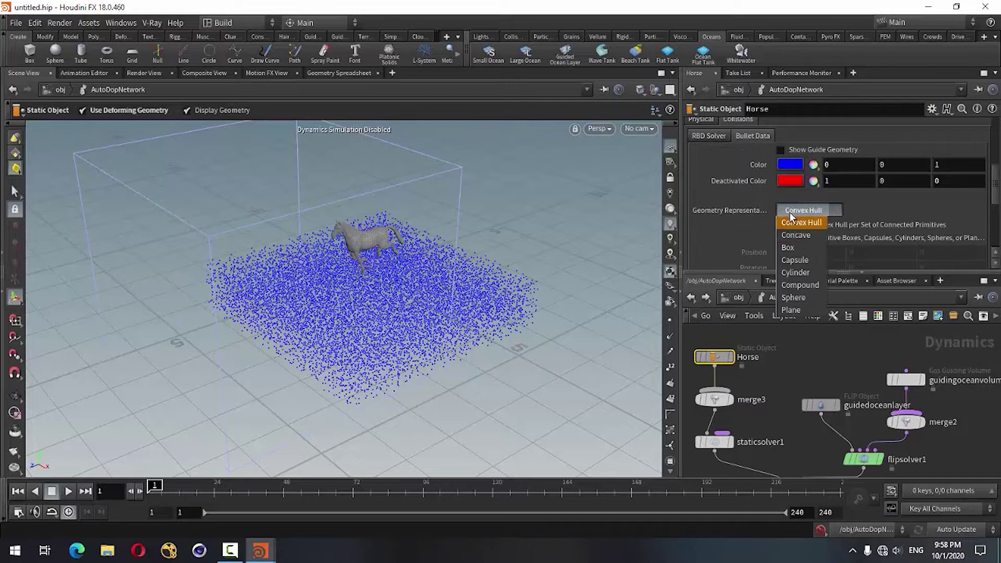
click(787, 235)
Set the RBD Solver volume's Uniform Divisions, first to 30, then to 200
scroll(732, 218, up, 2)
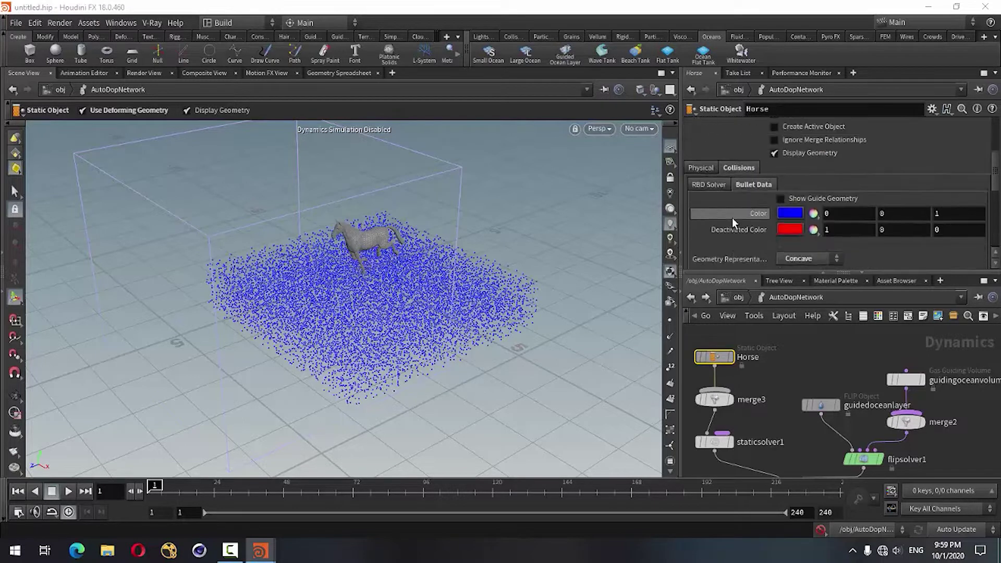
click(714, 201)
scroll(702, 227, down, 3)
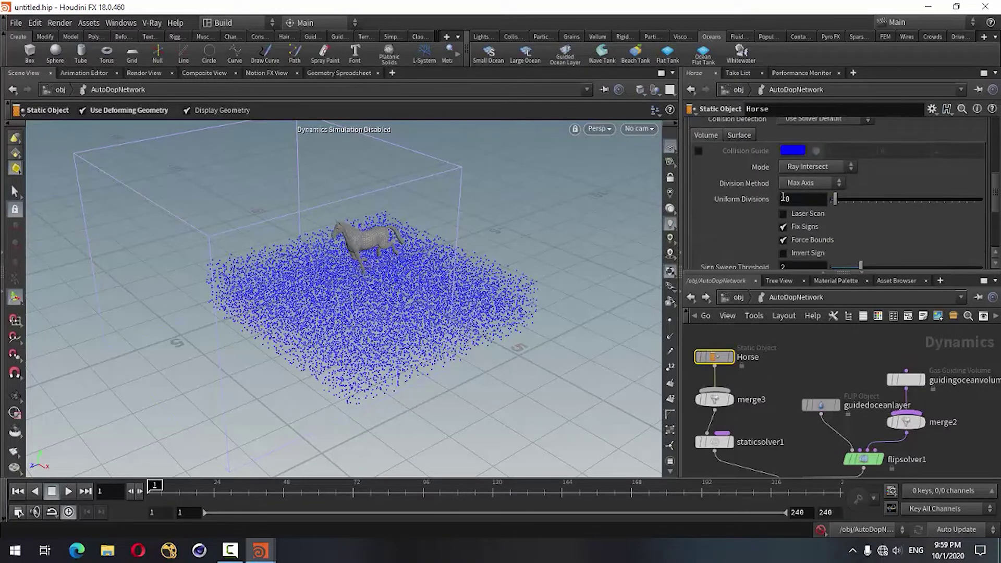
text(30)
key(Return)
text(2)
text(00)
key(Return)
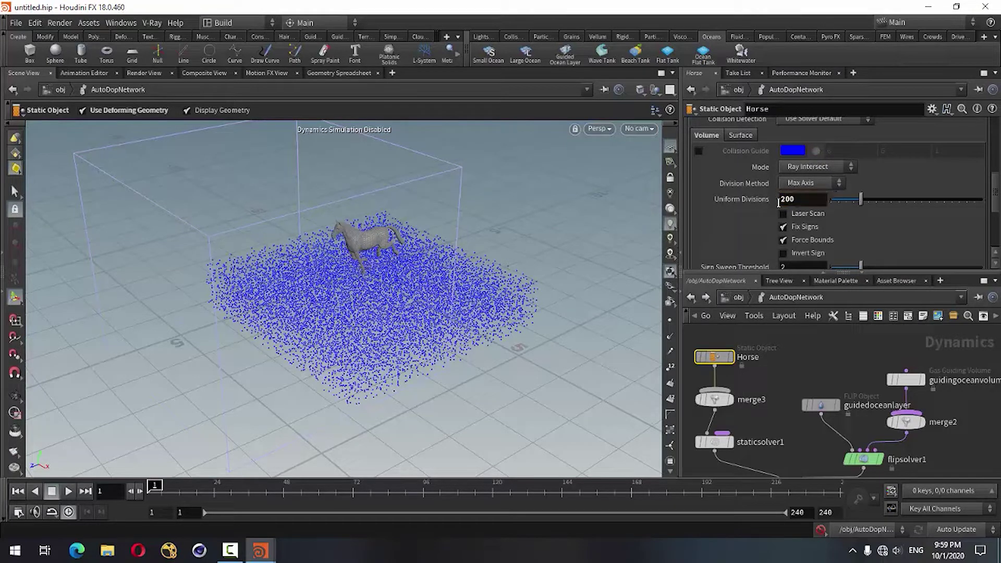
Switch the collision volume's Division Method to By Size with a Division Size of 0.01
click(811, 179)
click(811, 179)
click(811, 183)
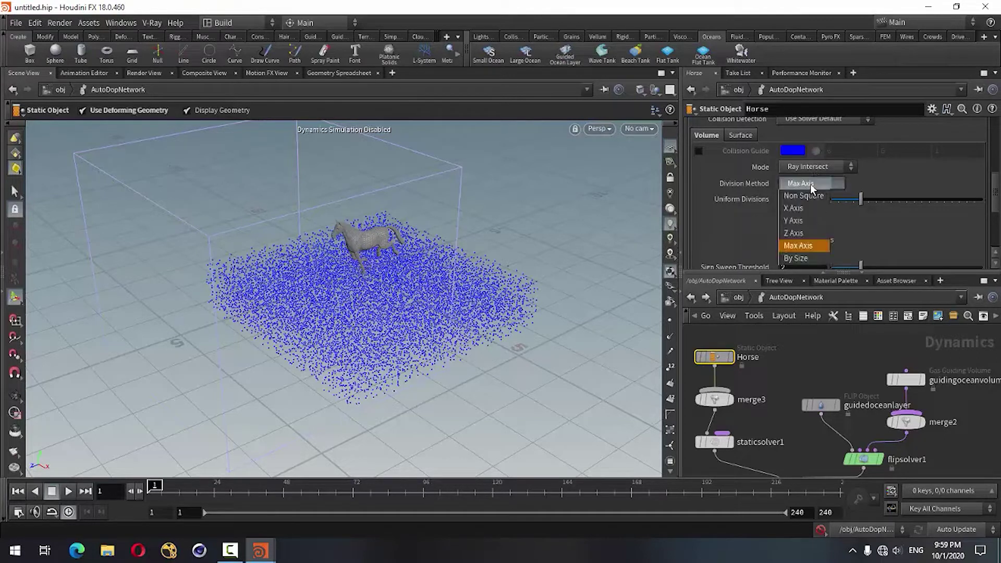
click(802, 260)
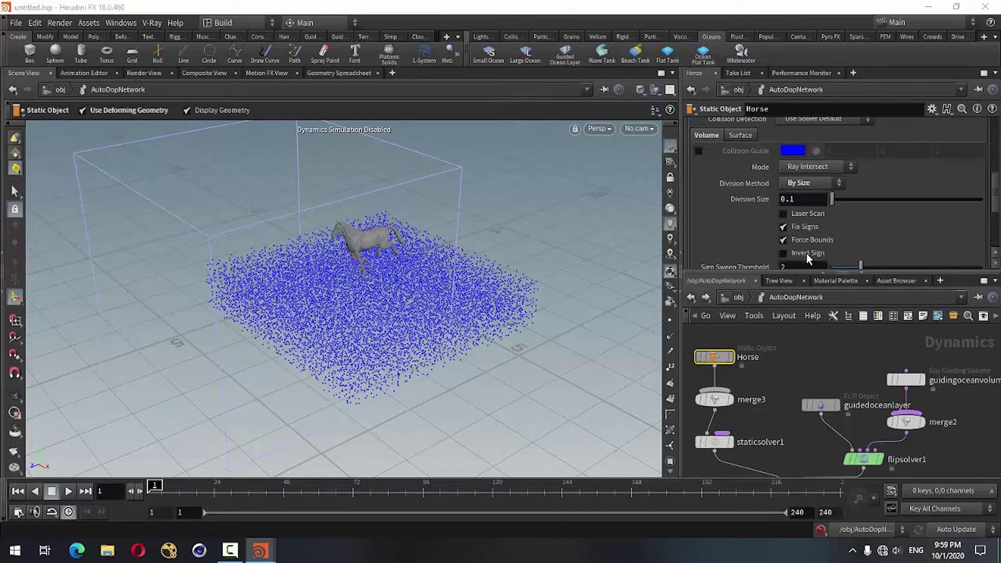
click(800, 198)
key(BackSpace)
text(0)
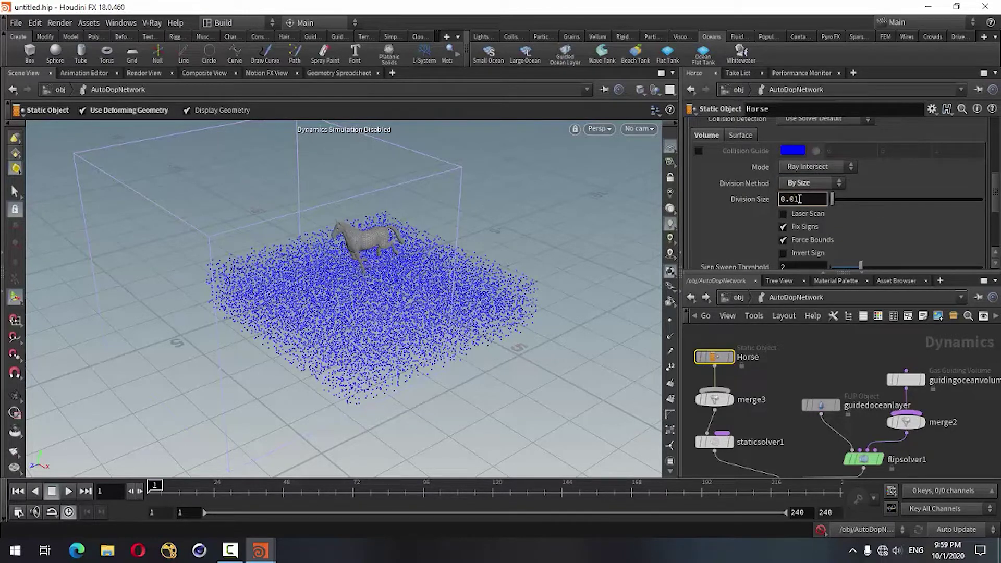
key(Return)
scroll(780, 365, down, 4)
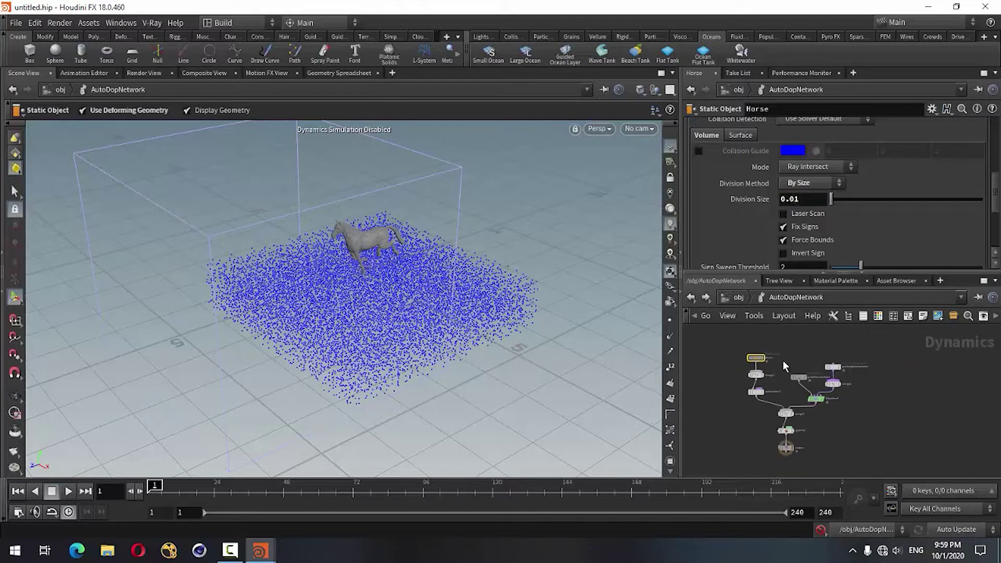
scroll(715, 219, down, 5)
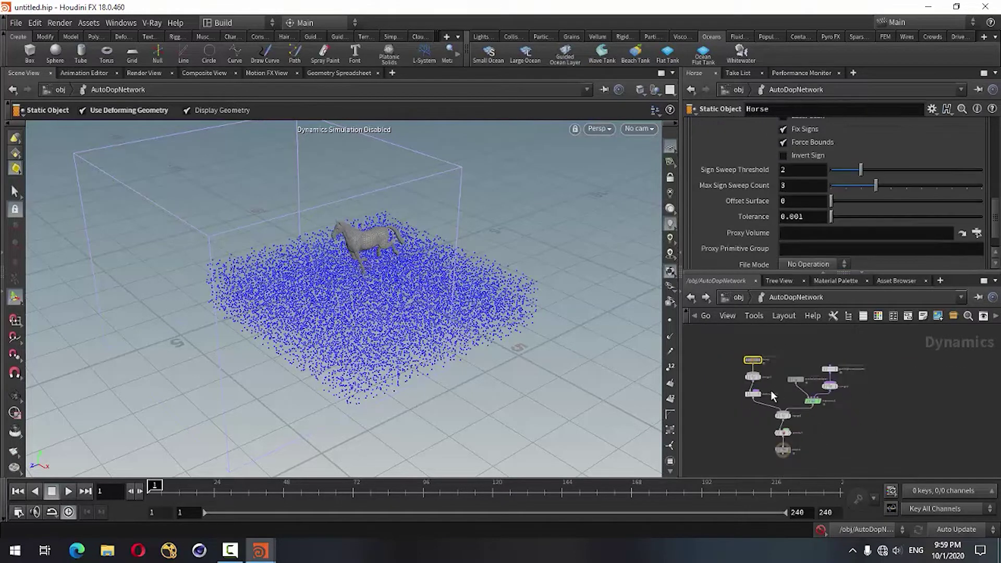
scroll(803, 402, up, 3)
Set flipsolver1's Min Substeps to 2
click(846, 401)
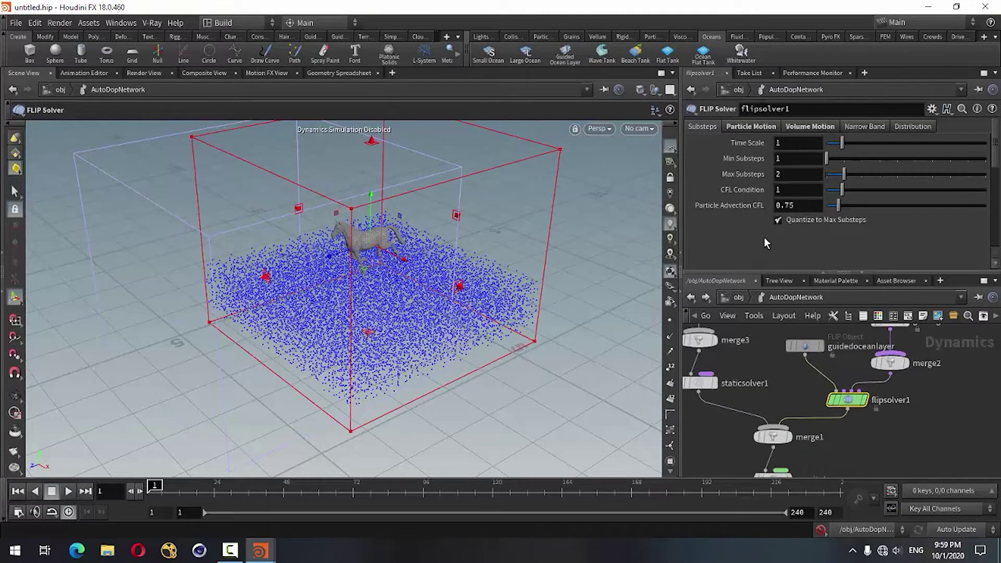
click(790, 158)
key(BackSpace)
text(2)
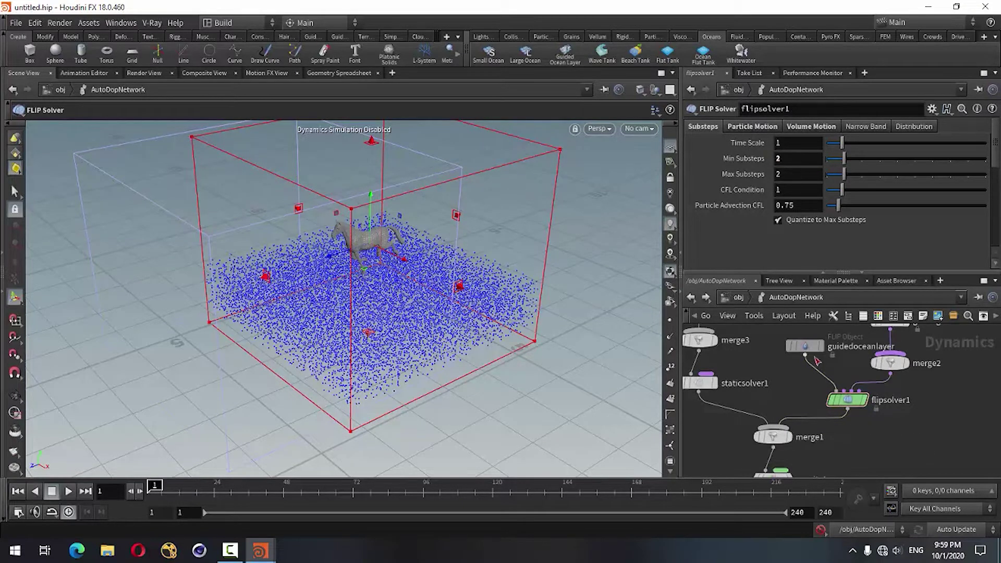
Set guidedoceanlayer's Particle Separation to 0.06 and turn on the simulation toggle
click(810, 347)
click(804, 145)
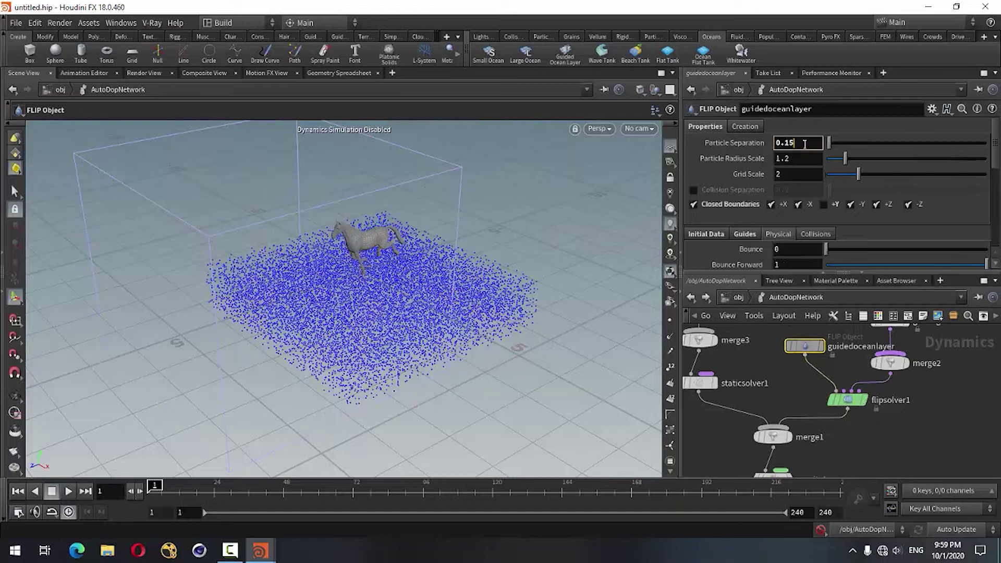
key(BackSpace)
key(Return)
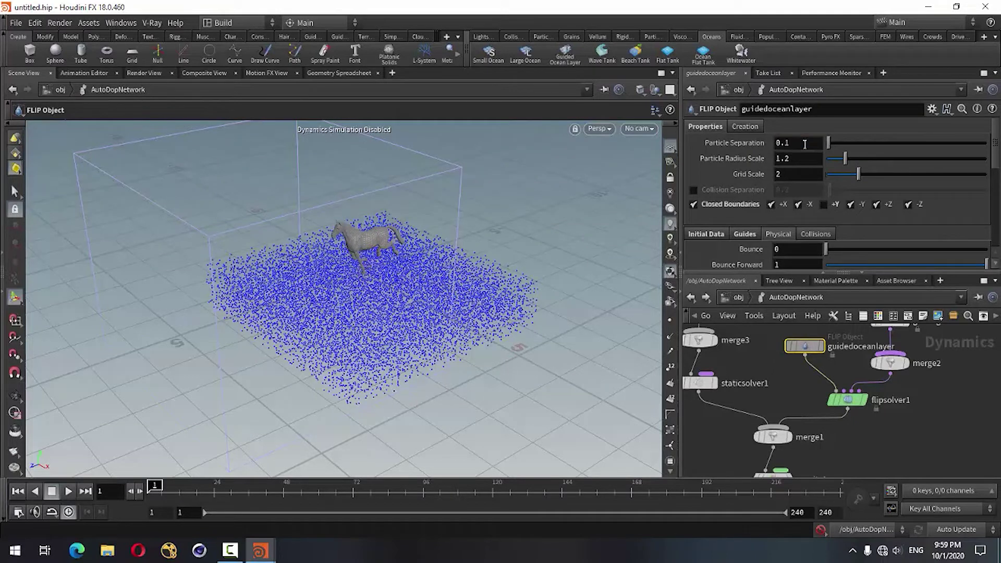
click(805, 144)
click(821, 531)
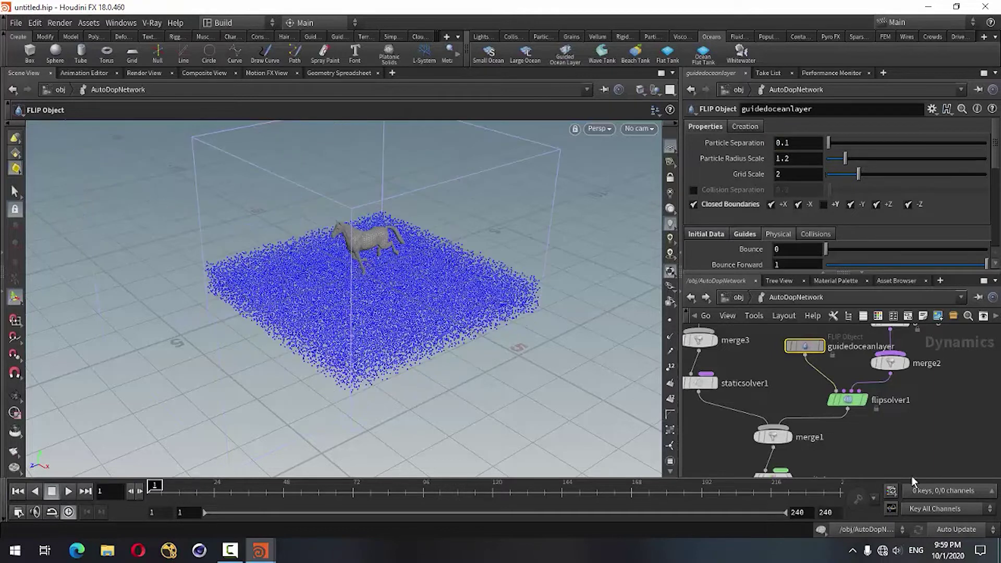
click(793, 143)
text(066)
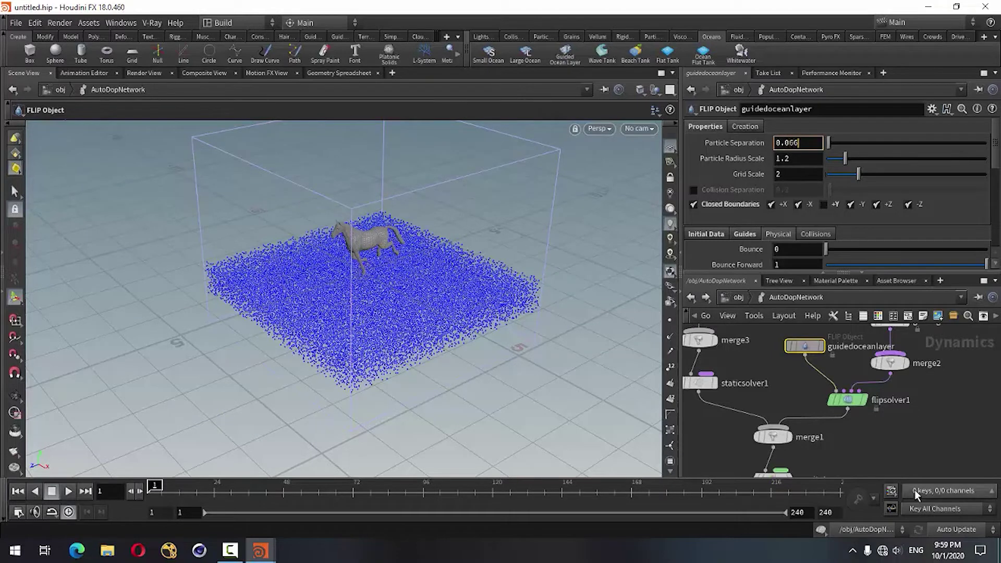
key(Return)
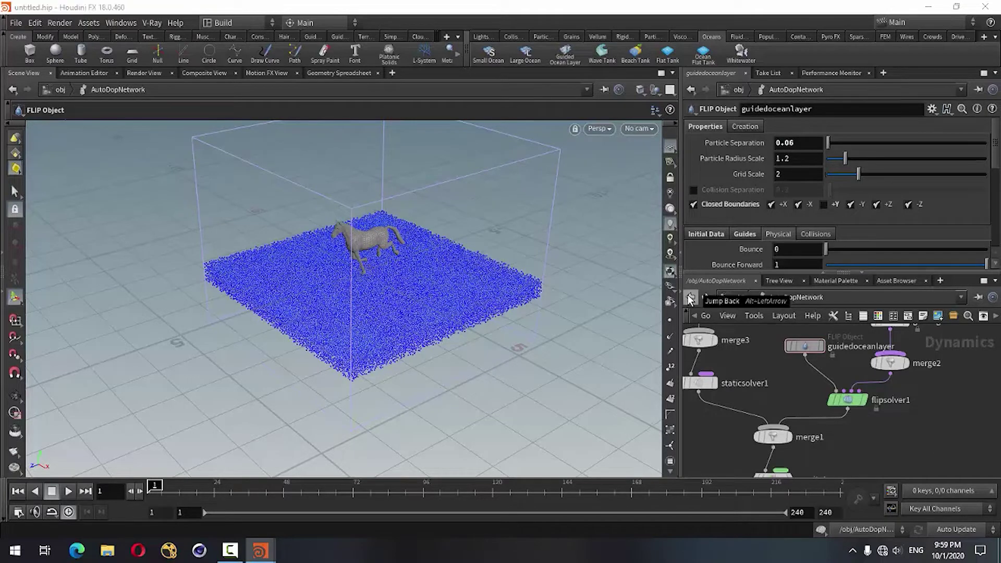
Use Save As to save the scene to the Desktop as Tutorial.hip
click(16, 23)
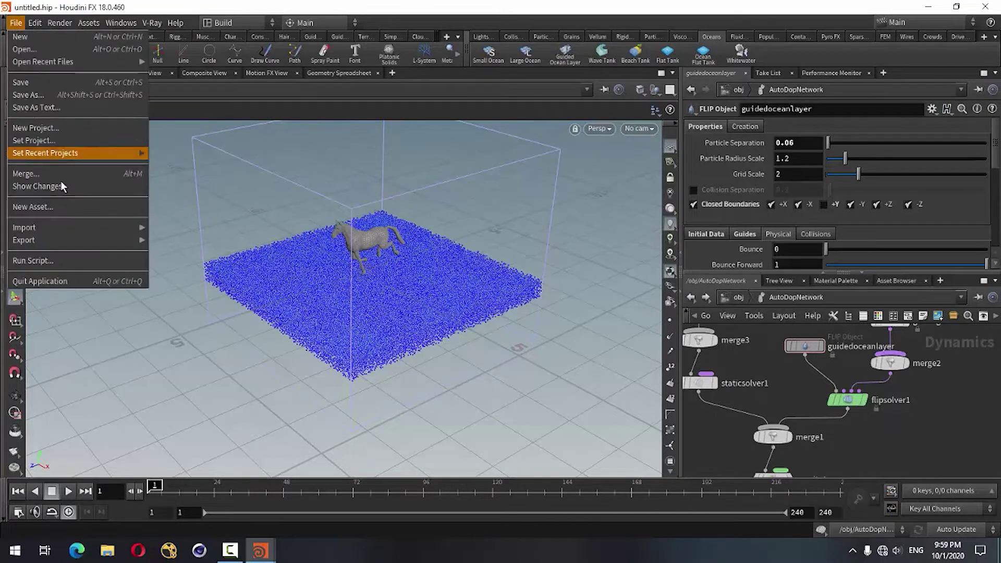
click(26, 81)
click(32, 75)
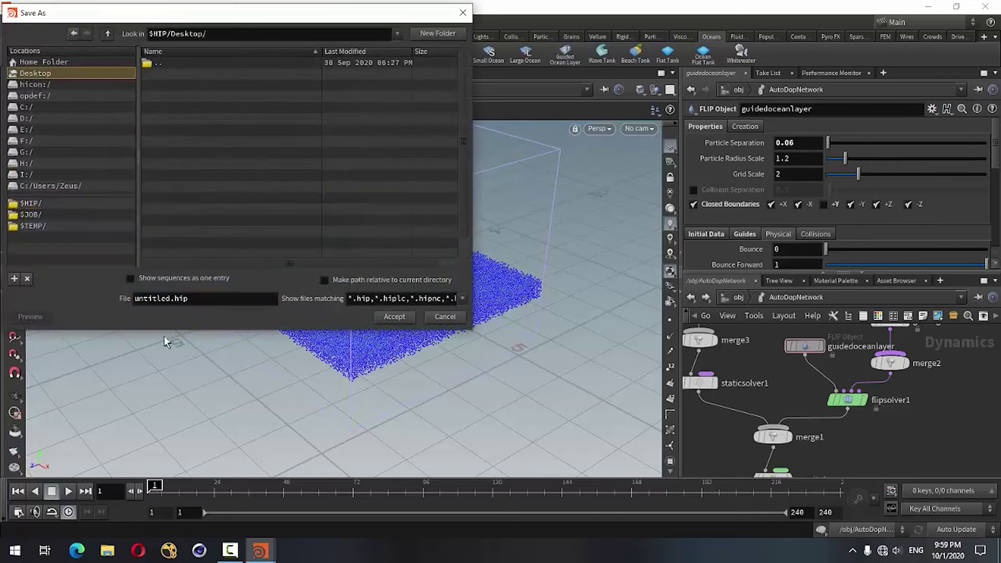
drag(170, 299, 132, 302)
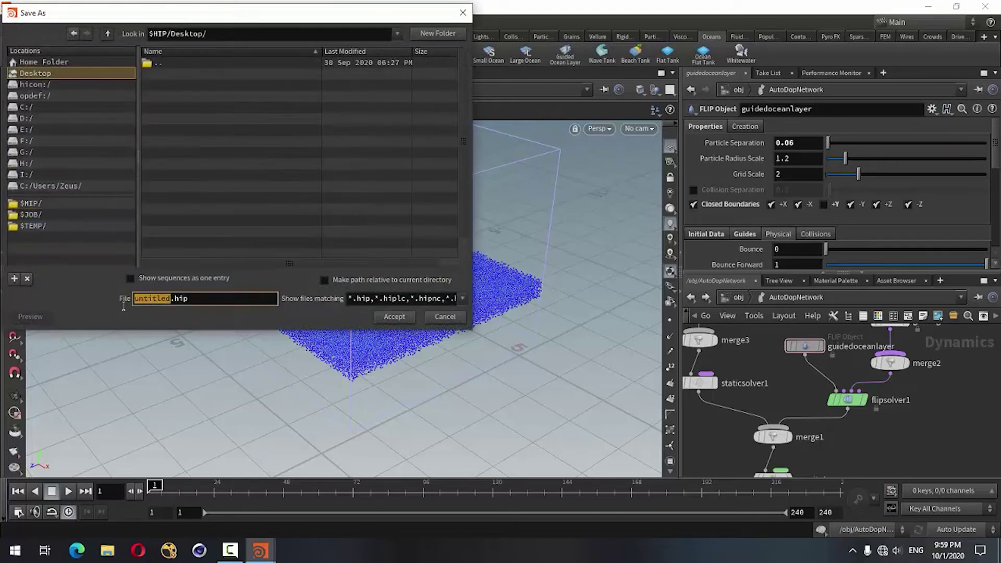
text(Tu)
text(to)
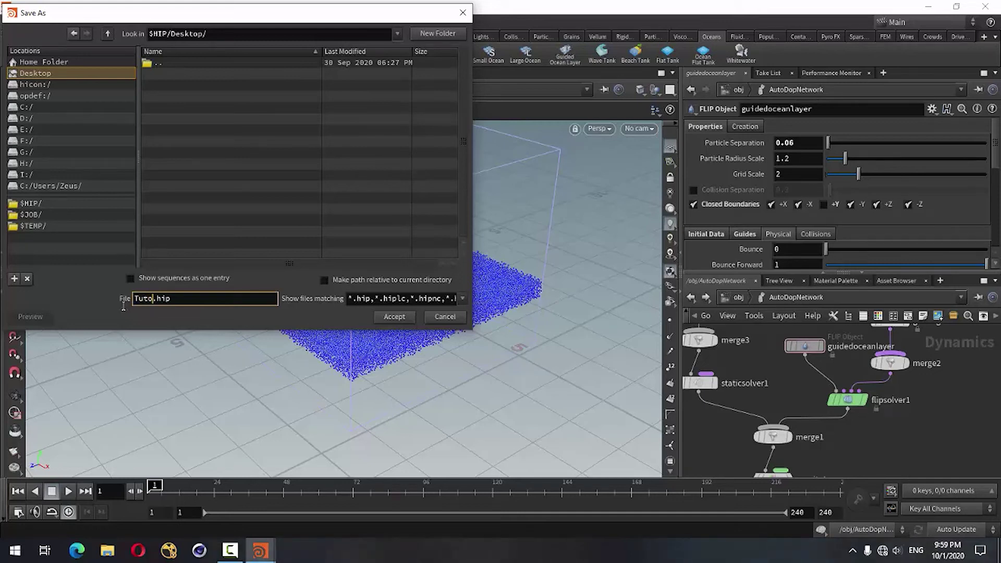
text(rial)
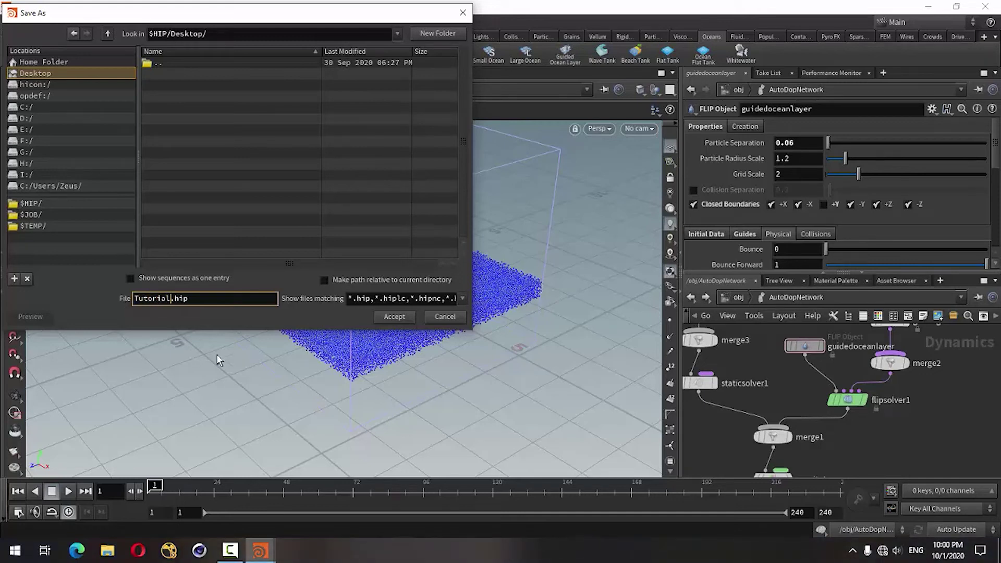
click(394, 316)
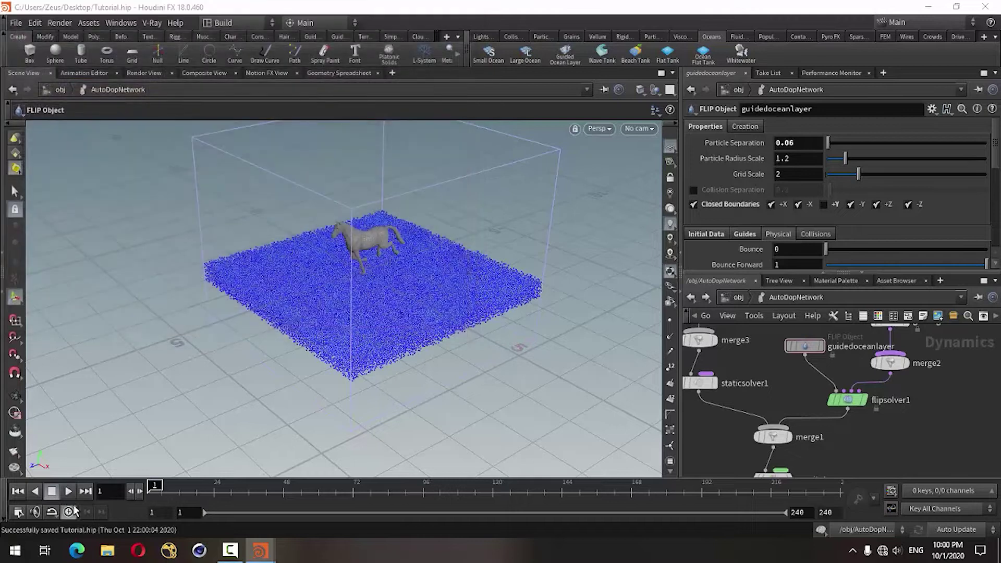
Play the FLIP simulation for a few frames, scrub back to frame 4, then return to frame 1
click(70, 494)
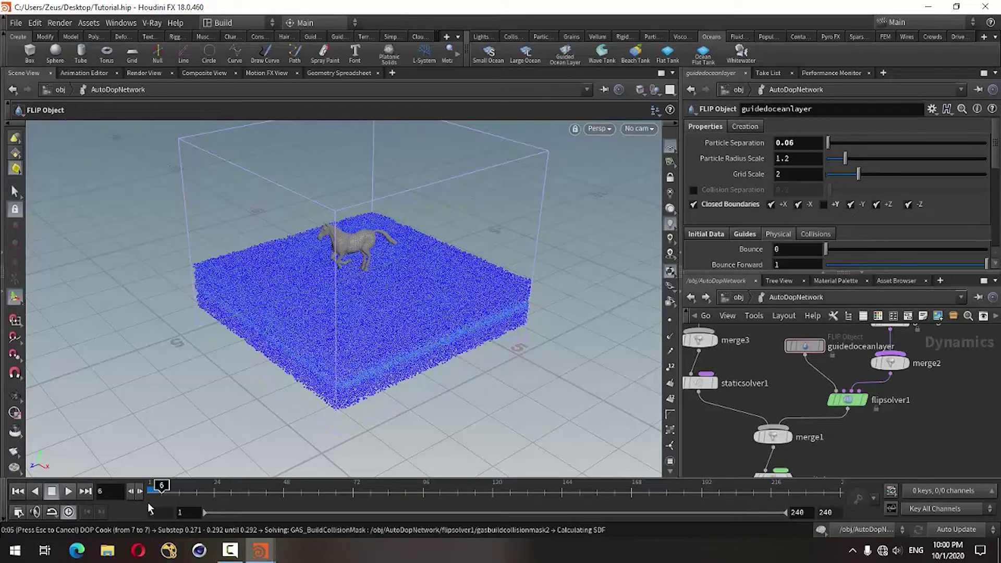
drag(163, 487, 154, 487)
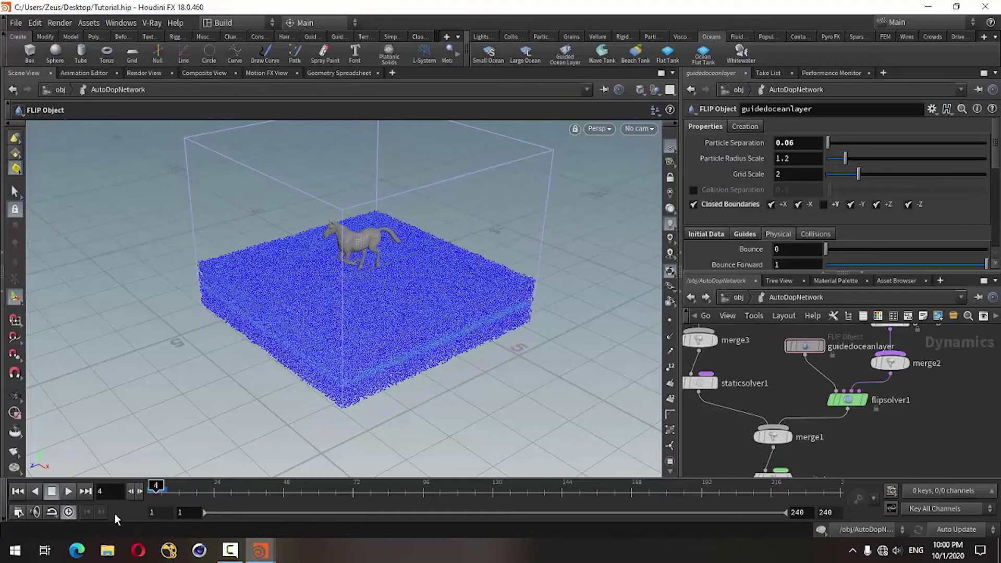
click(18, 491)
scroll(714, 426, down, 3)
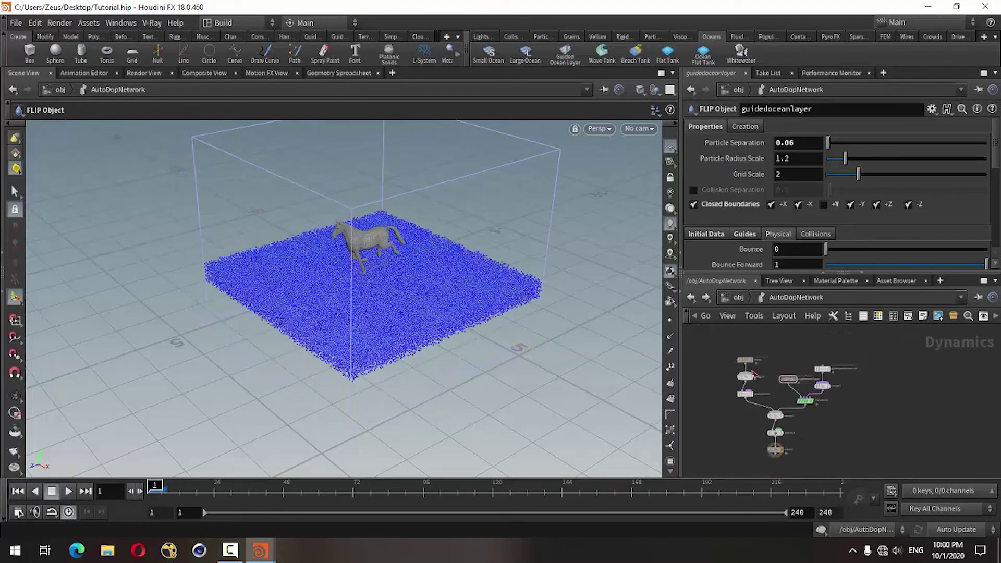
Enter the Horse geometry network, tidy its layout, and orbit the camera down to the horse's legs
key(u)
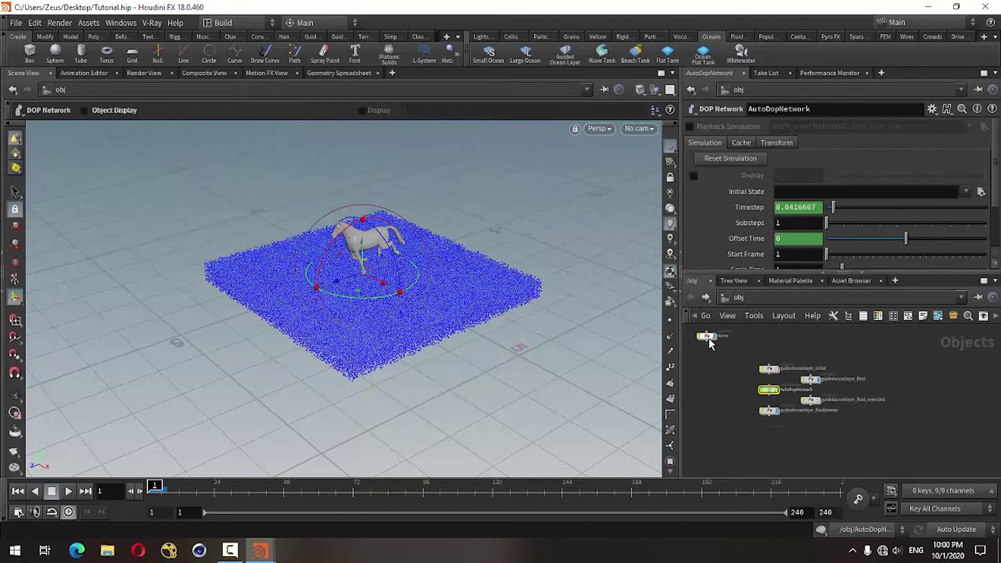
double_click(706, 335)
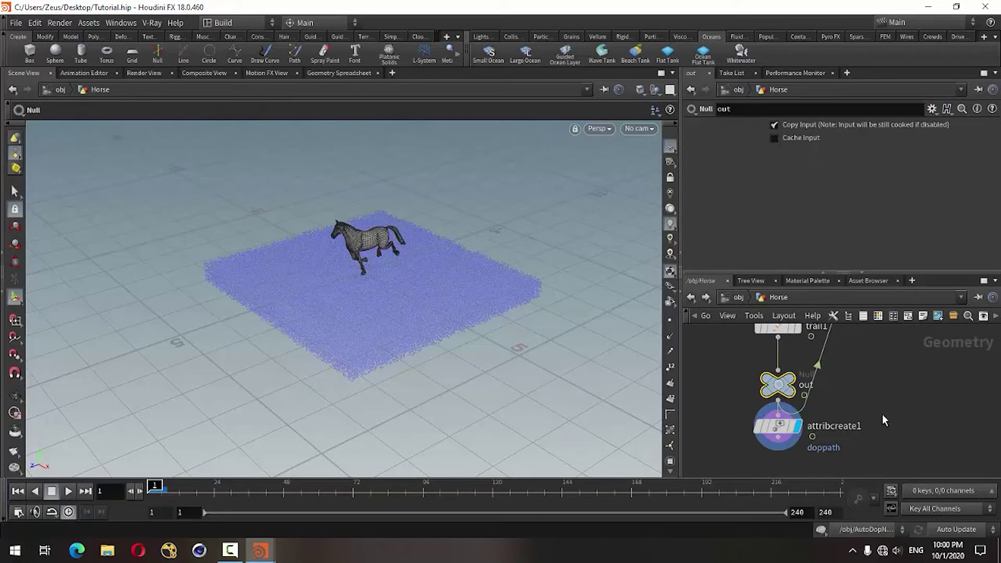
key(l)
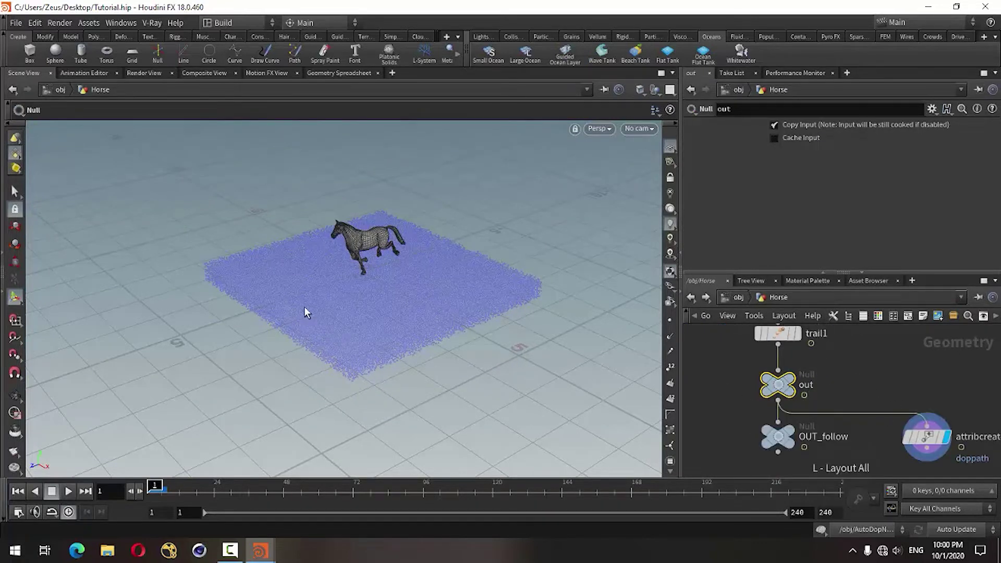
key(Escape)
drag(259, 261, 496, 279)
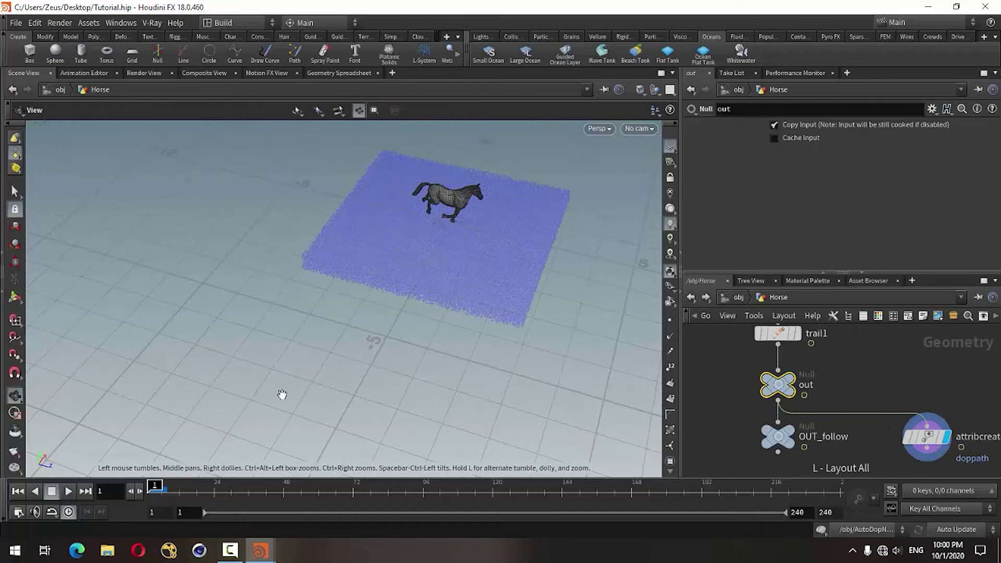
mouse_move(282, 394)
mouse_down()
mouse_move(391, 317)
mouse_move(270, 342)
mouse_move(292, 313)
mouse_up()
mouse_move(292, 313)
right_down()
mouse_move(471, 291)
mouse_move(315, 311)
right_up()
scroll(315, 311, up, 5)
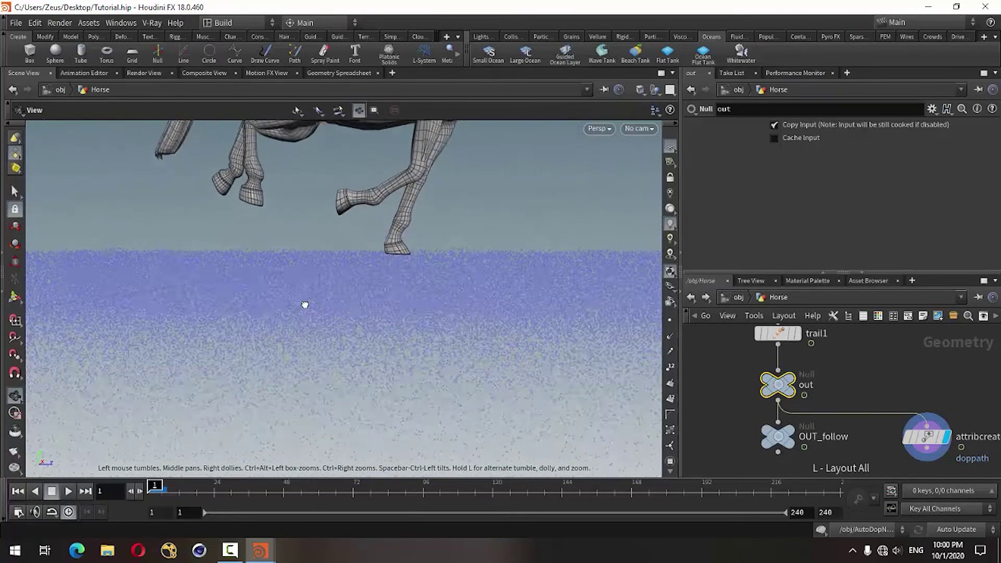
key(Return)
scroll(759, 394, down, 3)
scroll(793, 370, down, 2)
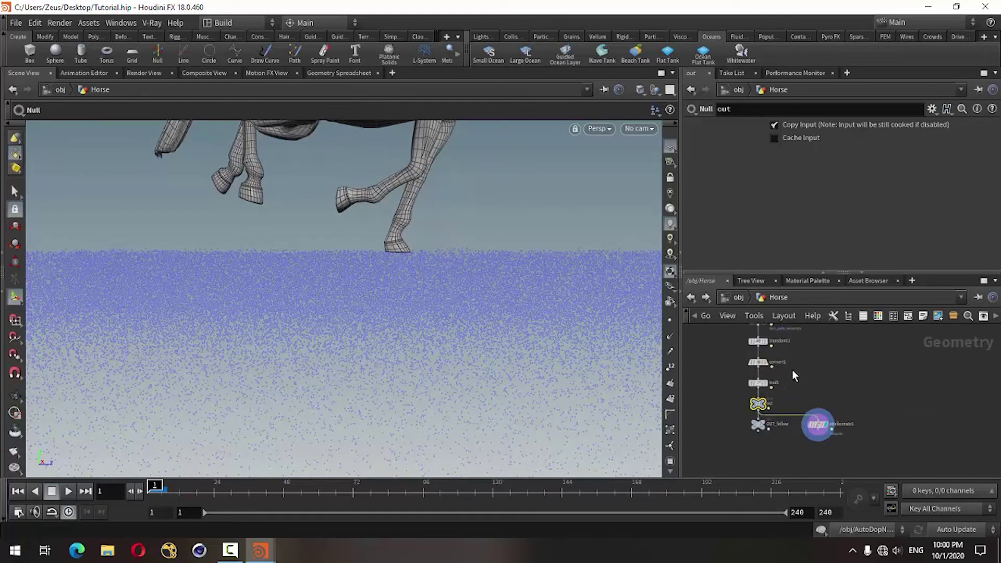
scroll(775, 345, up, 3)
Set transform1's Translate Y to -0.2 to lower the horse
click(742, 340)
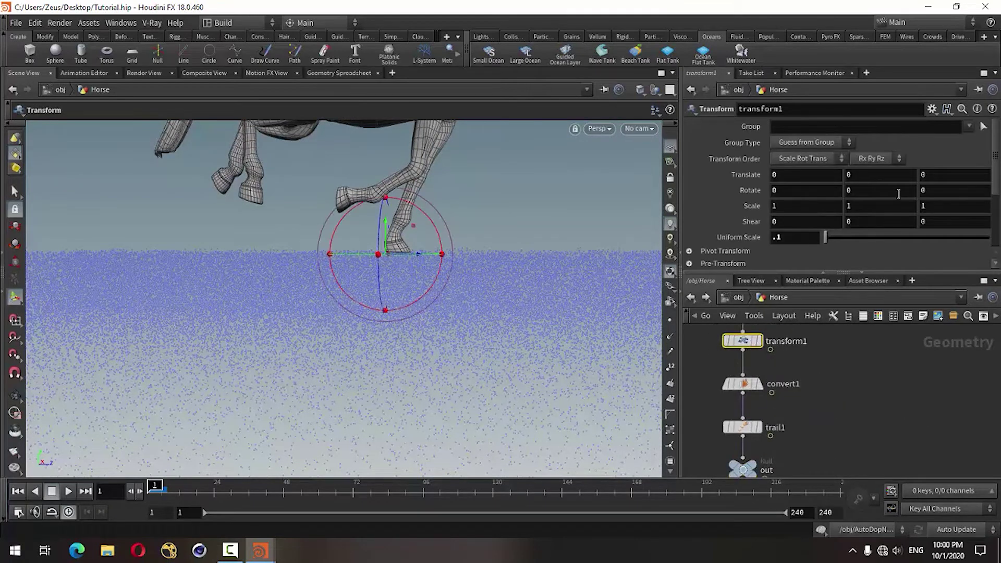
click(880, 177)
text(-0.1)
key(Return)
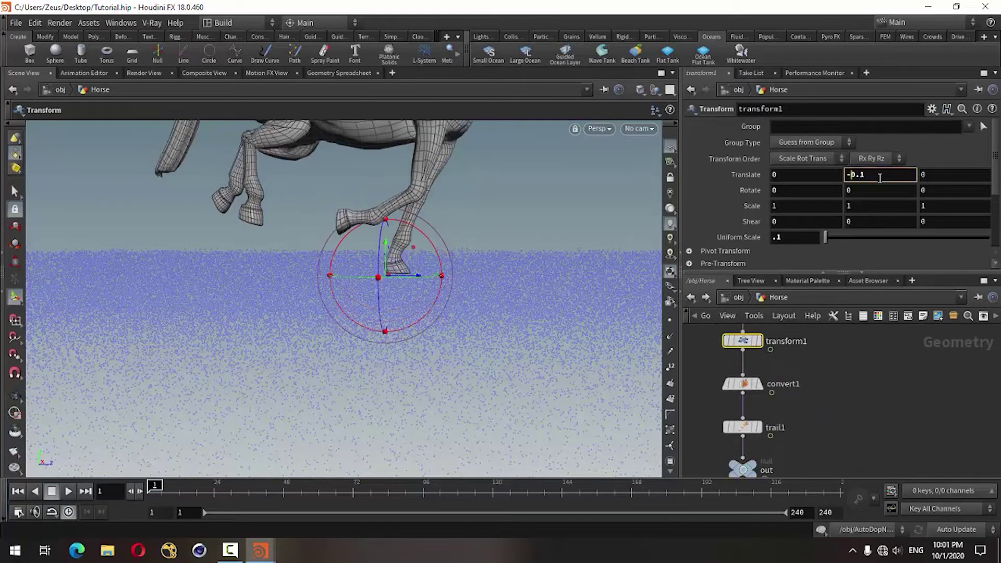
text(-0.2)
key(Return)
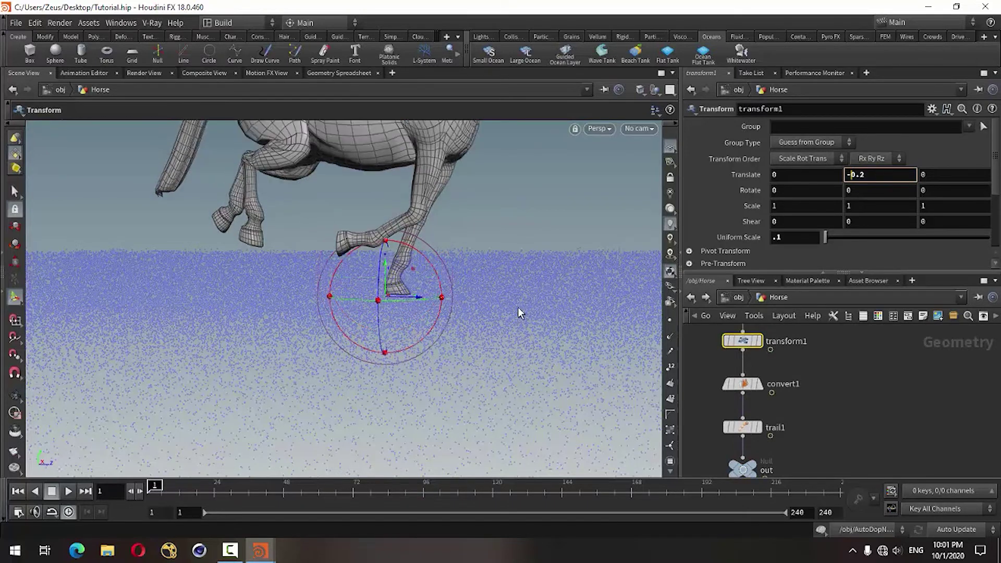
Orbit the viewport to check the lowered horse's hooves in the particles
key(Escape)
mouse_move(536, 302)
mouse_down()
mouse_move(524, 284)
mouse_move(534, 298)
mouse_move(481, 332)
mouse_up()
drag(529, 330, 456, 330)
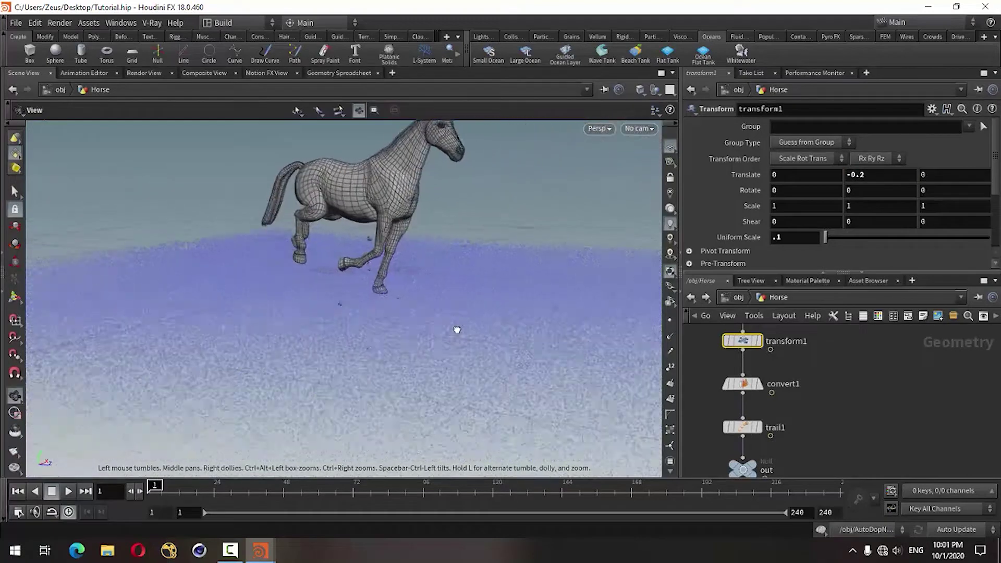
key(t)
scroll(813, 385, down, 3)
scroll(808, 411, up, 2)
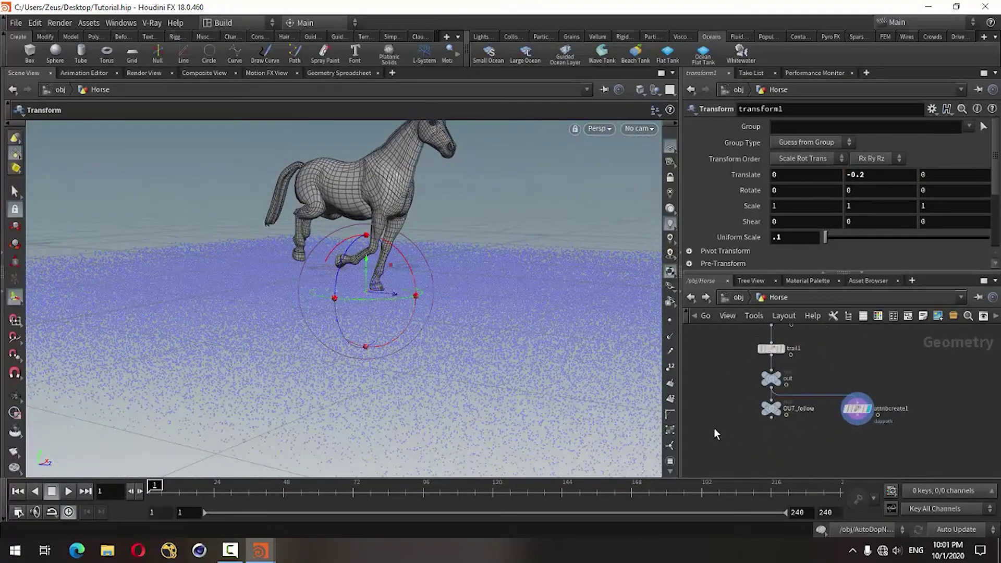
Add a VDB from Polygons node and wire the out node into it
key(Tab)
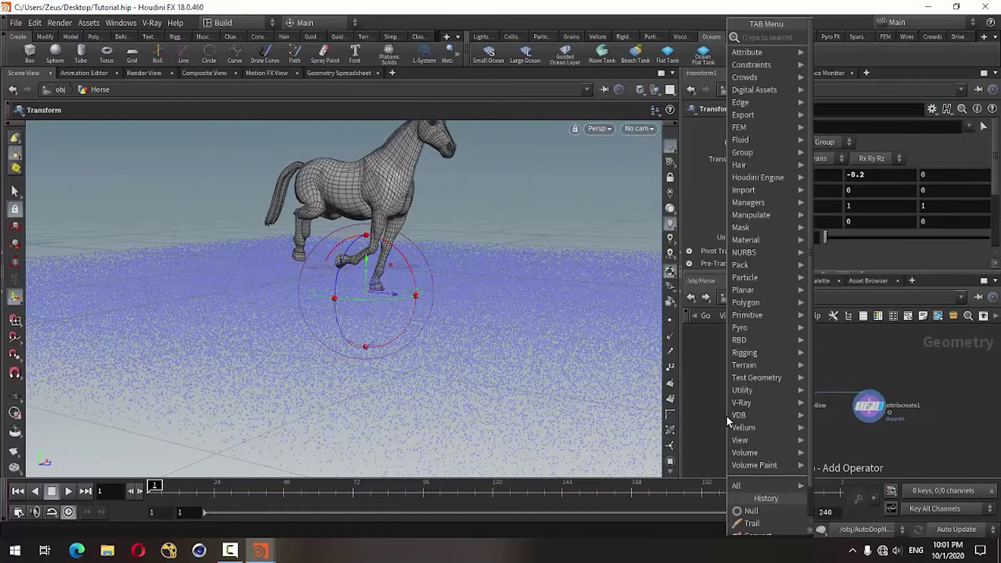
text(vdb)
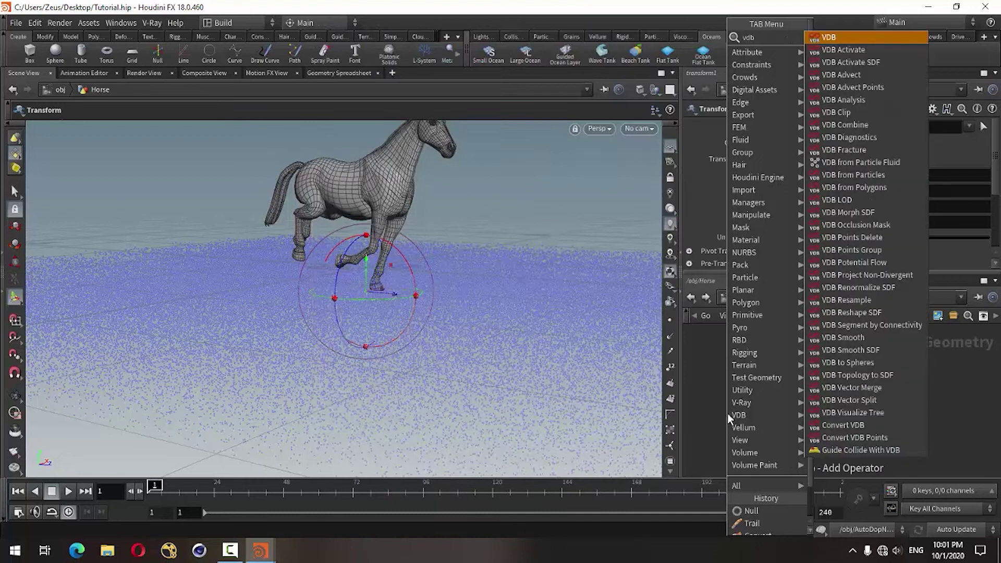
click(867, 186)
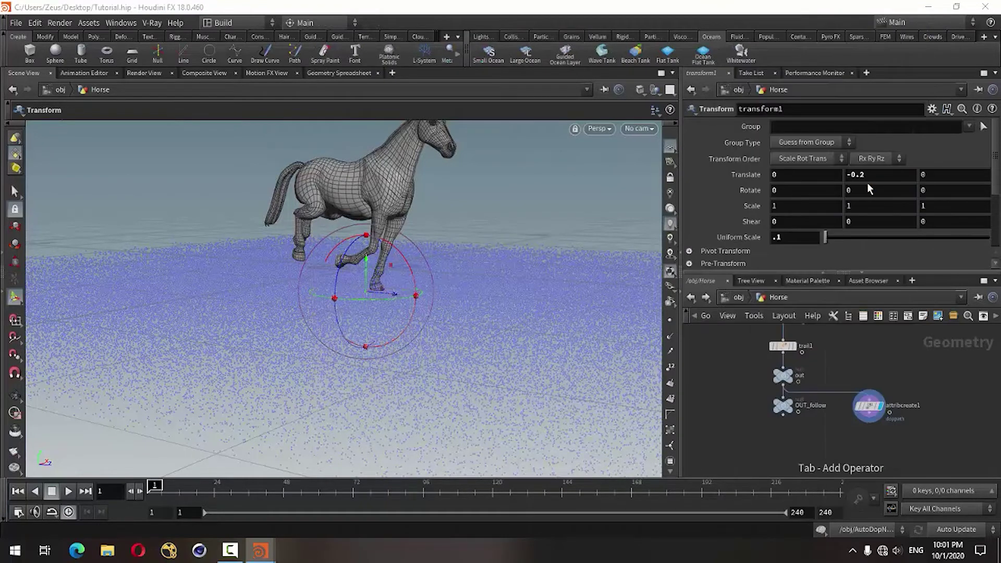
click(726, 412)
scroll(745, 412, up, 2)
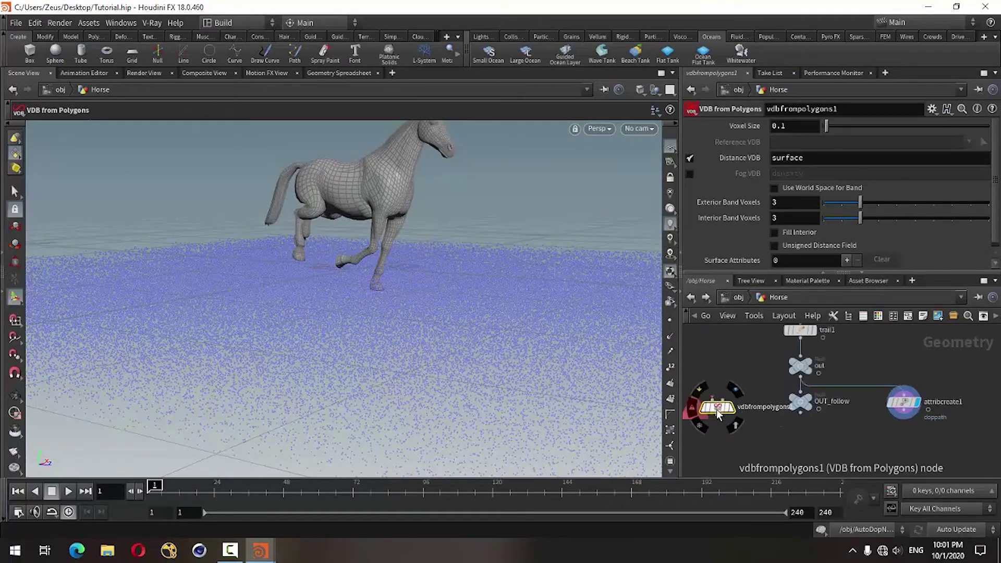
click(718, 397)
click(773, 380)
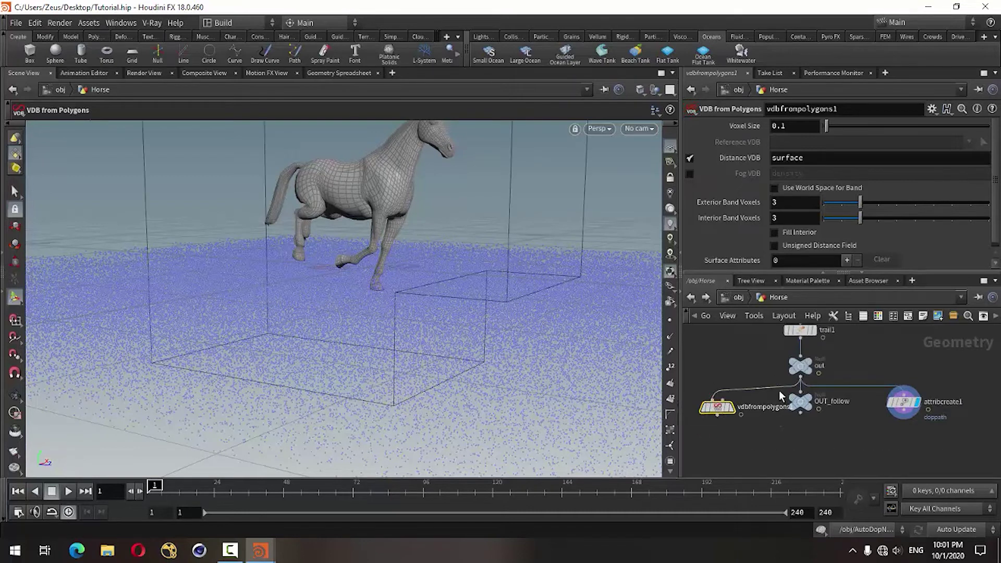
scroll(782, 396, down, 2)
scroll(789, 404, up, 3)
drag(811, 383, 757, 375)
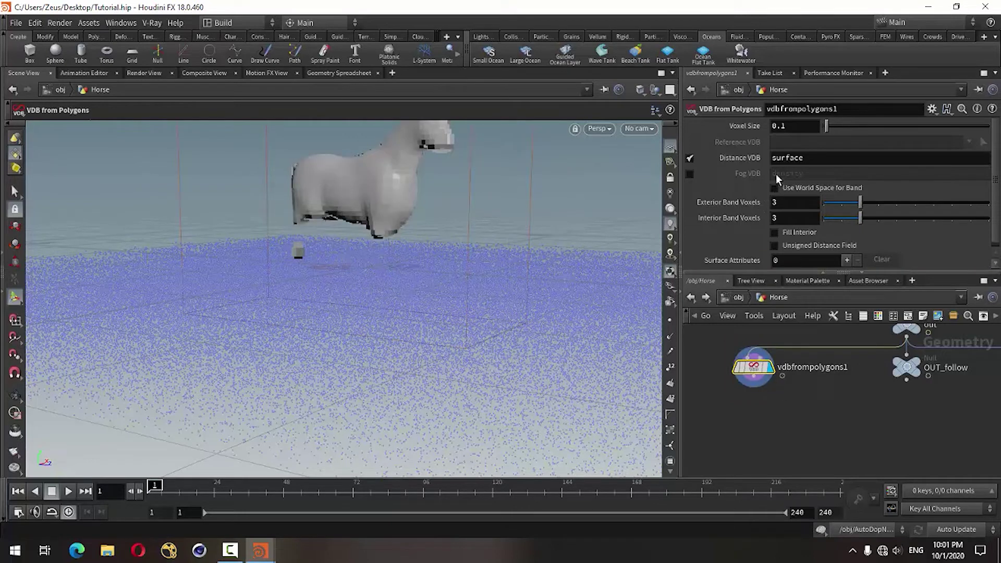
Set vdbfrompolygons1's Voxel Size to 0.01, temporarily turning off the distance surface
click(689, 158)
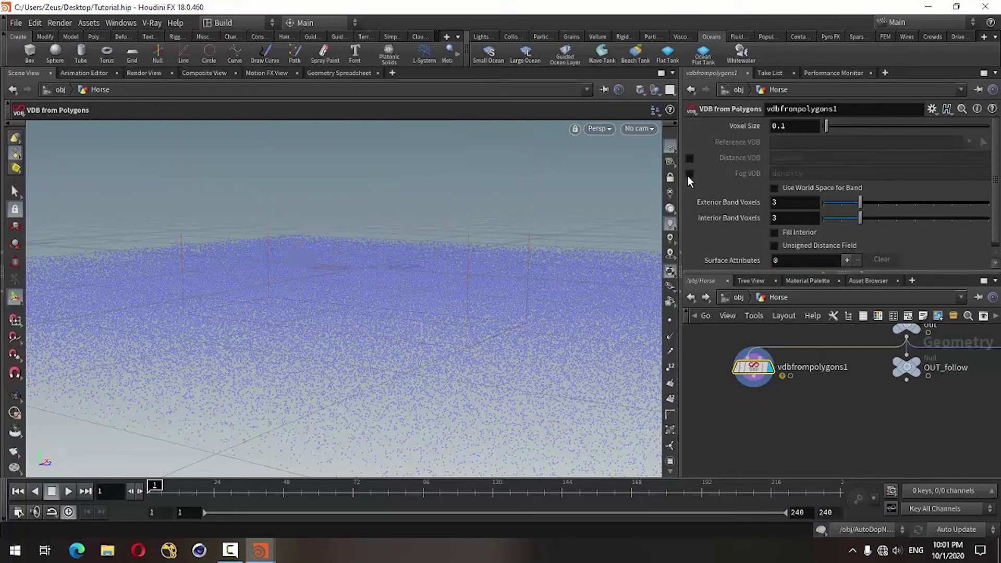
click(787, 127)
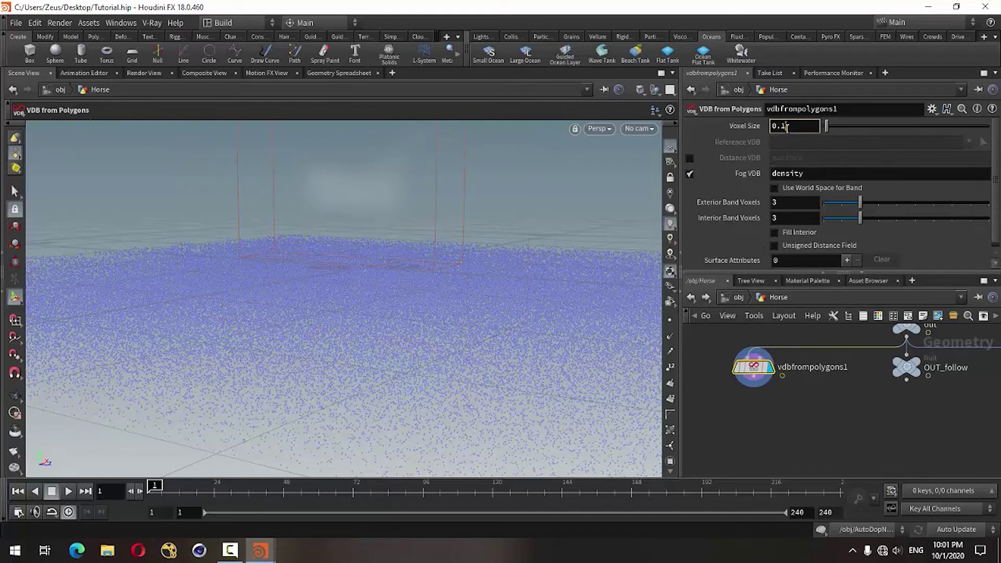
key(BackSpace)
text(0)
text(1)
key(Return)
Orbit to inspect the VDB, then re-enable the Distance VDB surface output and turn fog off
key(Escape)
scroll(380, 257, up, 2)
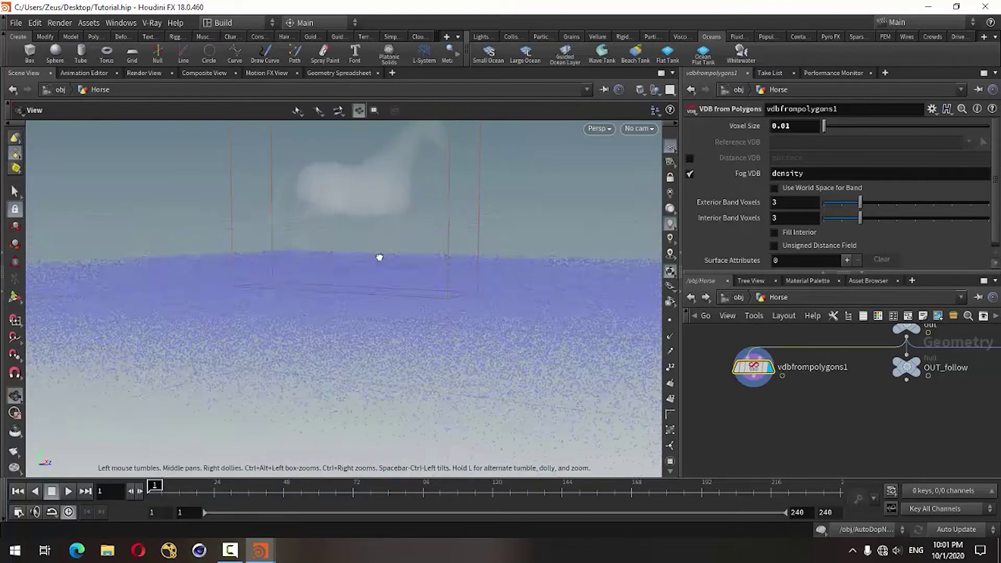
mouse_move(380, 257)
mouse_down()
mouse_move(409, 248)
mouse_move(496, 278)
mouse_move(391, 291)
mouse_move(407, 289)
mouse_up()
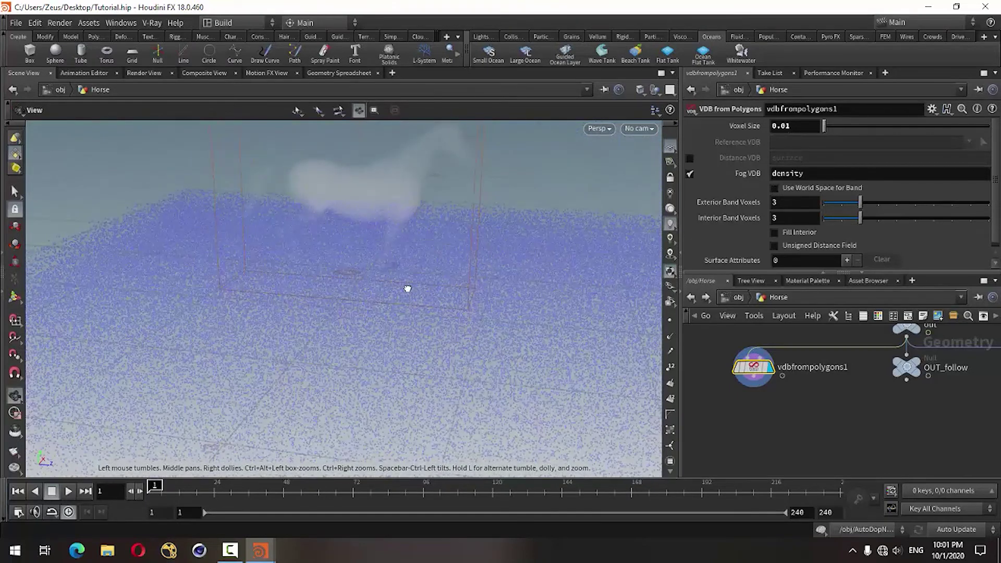
key(Return)
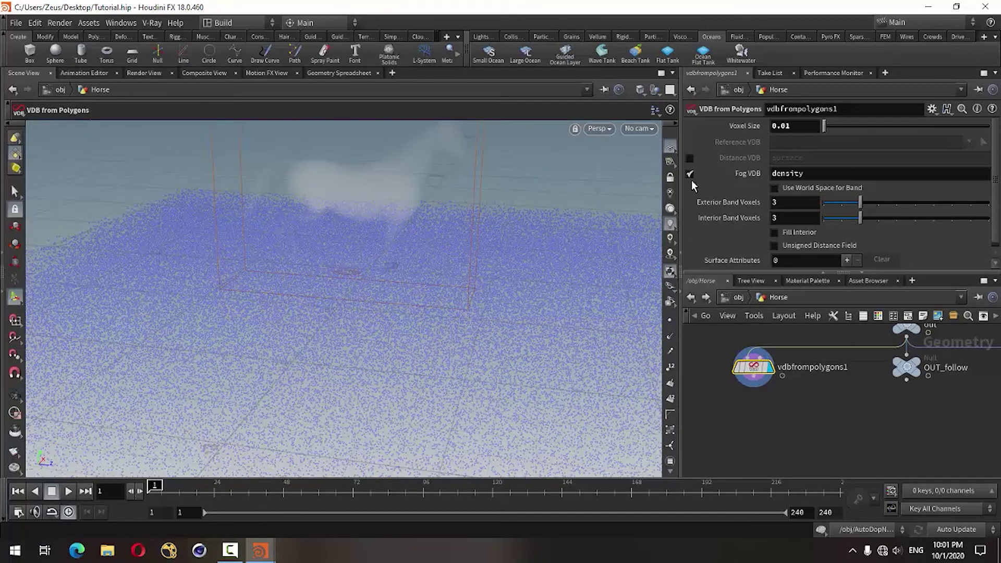
click(690, 158)
click(689, 174)
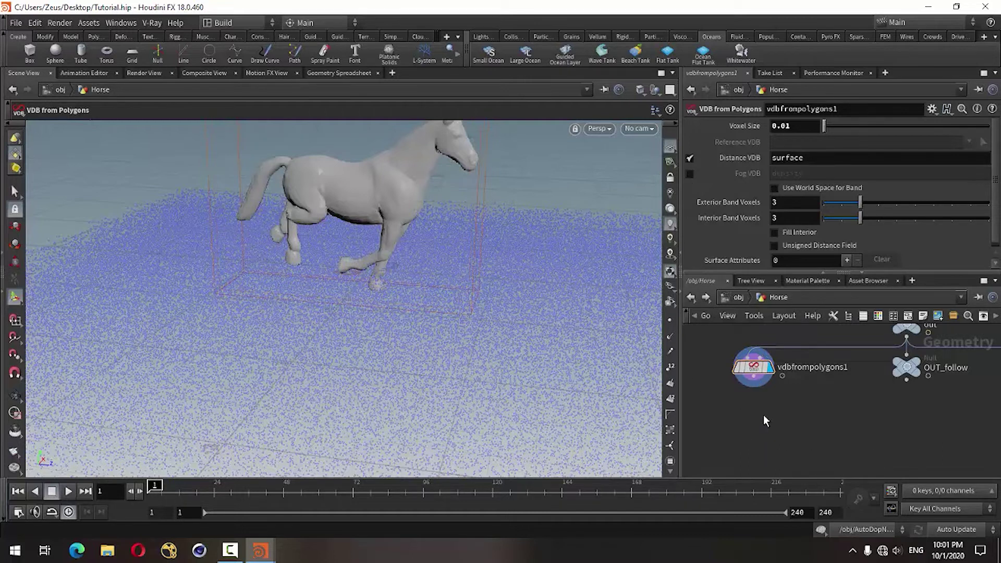
key(Tab)
text(vdb)
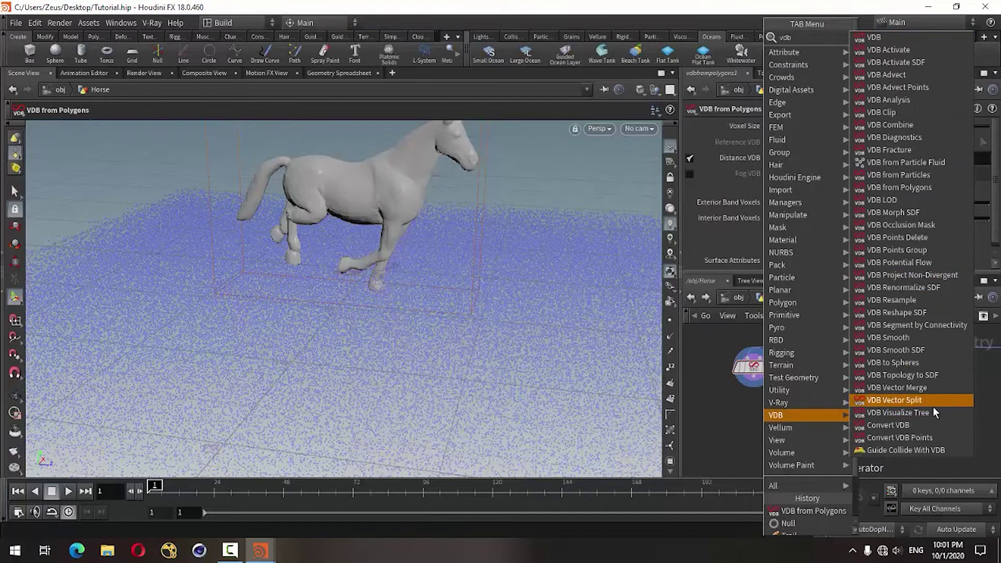
Try a VDB Resample node wired from vdbfrompolygons1, then delete it
click(906, 300)
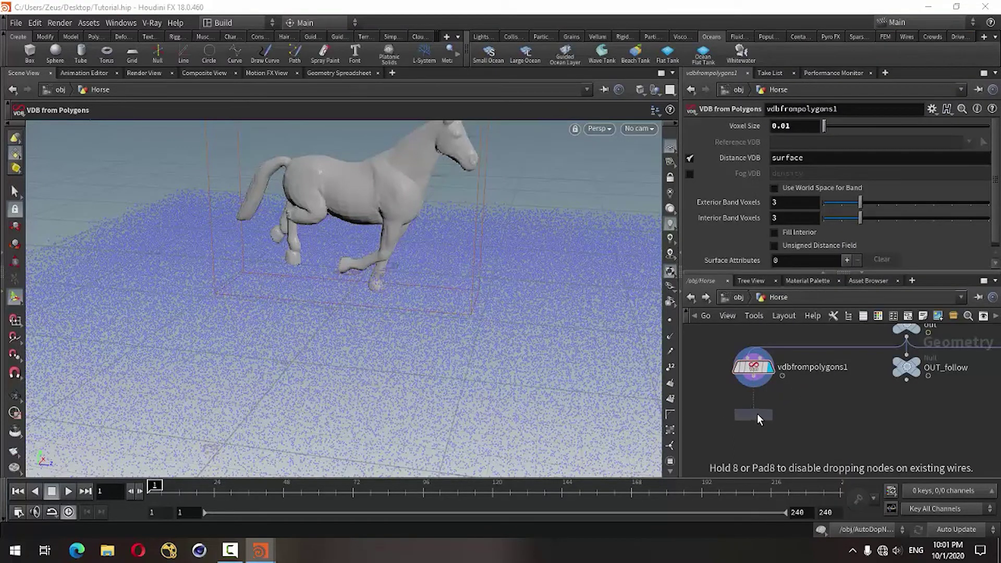
click(758, 414)
click(754, 386)
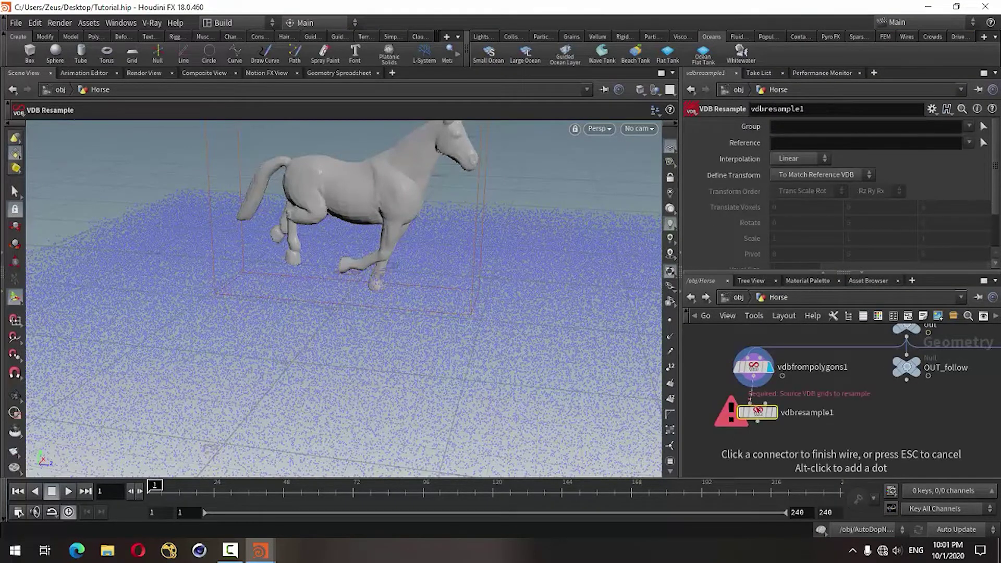
click(757, 404)
drag(758, 414, 747, 415)
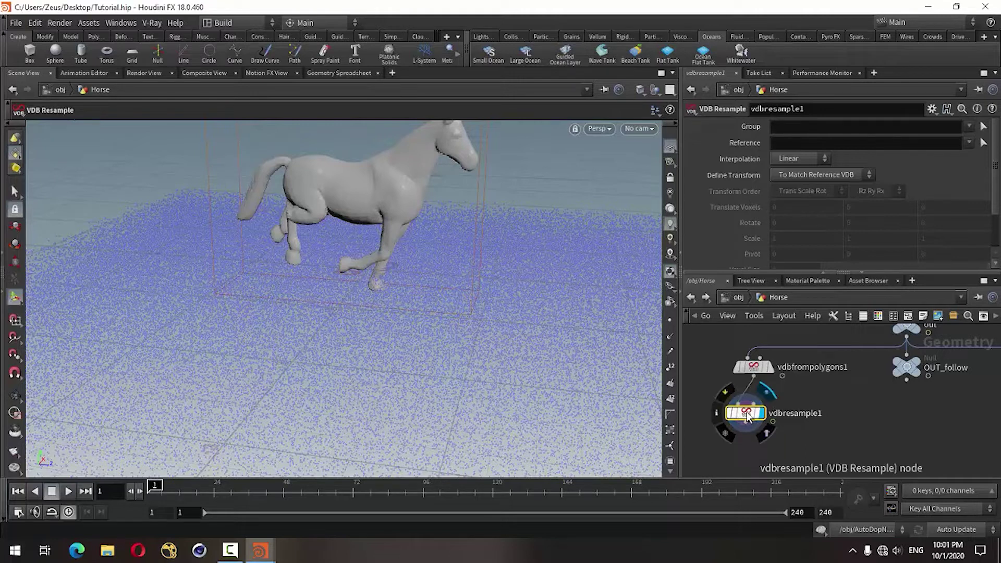
key(Delete)
Place a test VDB Smooth node, delete it, and list the VDB nodes again
key(Tab)
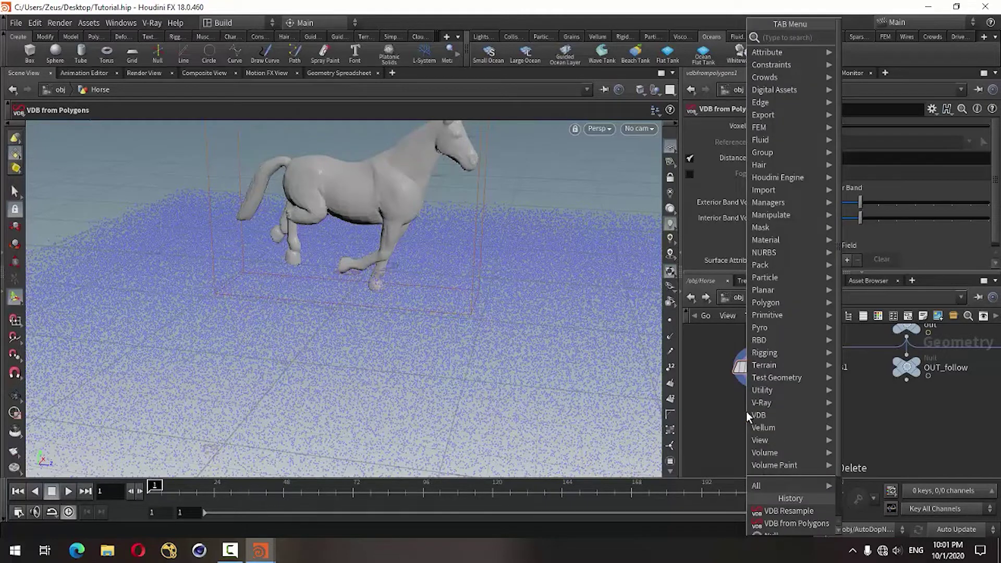
text(vdb)
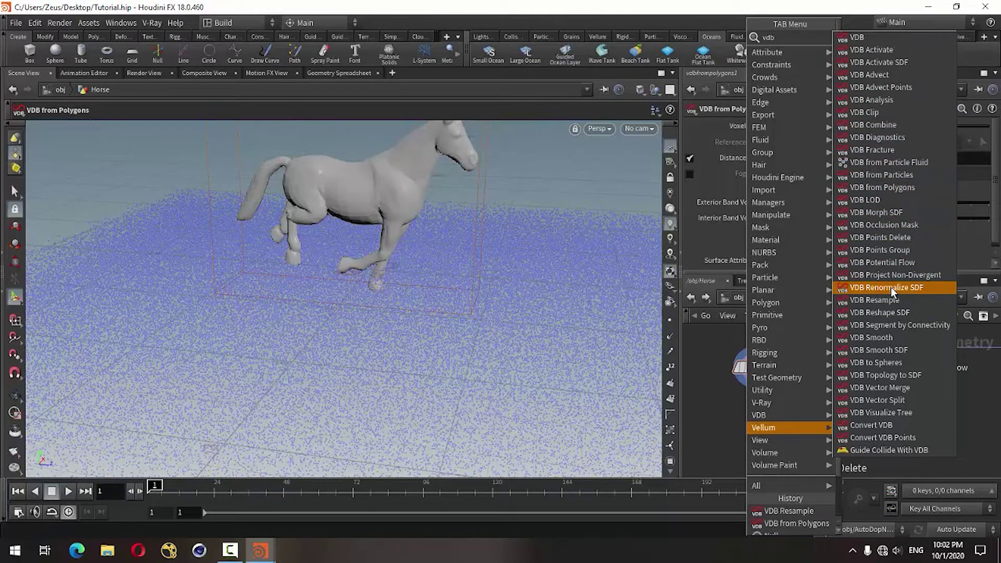
click(889, 337)
click(783, 445)
mouse_move(782, 445)
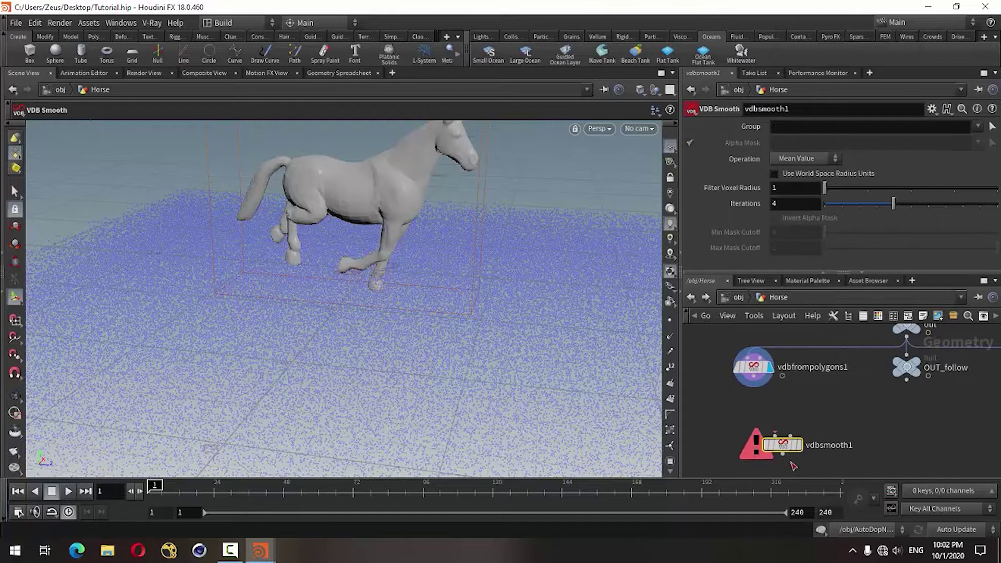
key(Delete)
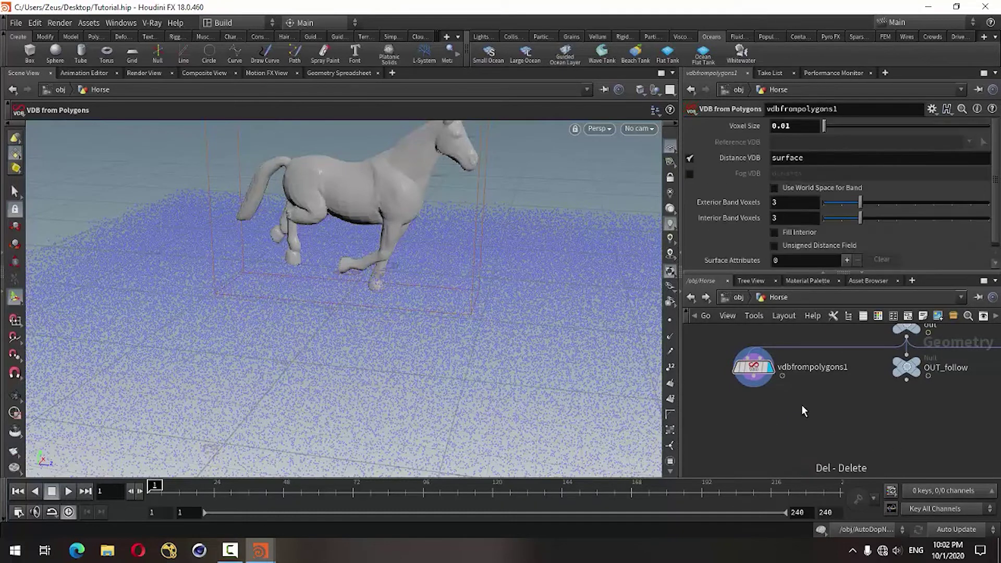
key(Tab)
text(vdb)
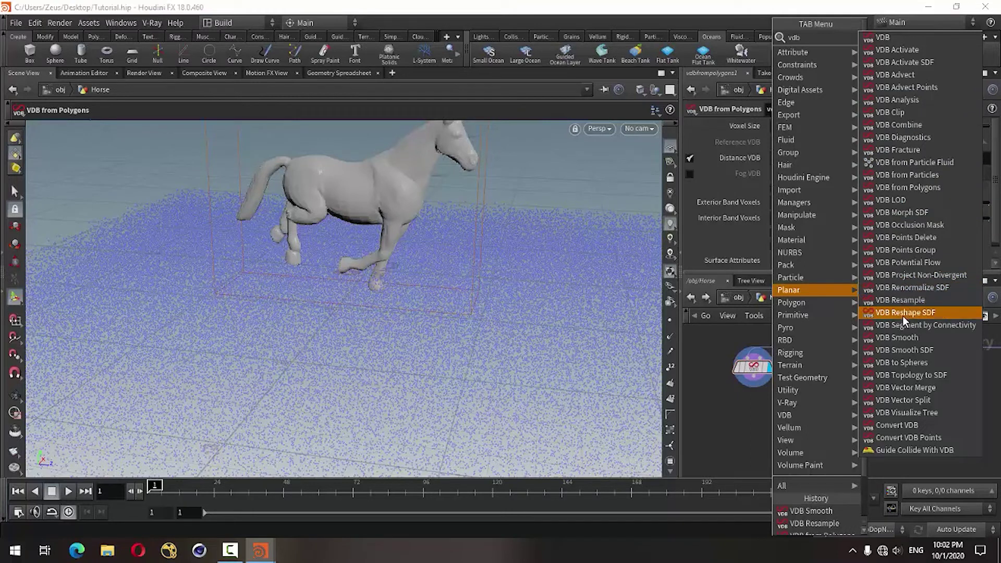
Add a VDB Reshape SDF node fed by vdbfrompolygons1 and set its display flag
click(904, 301)
click(755, 411)
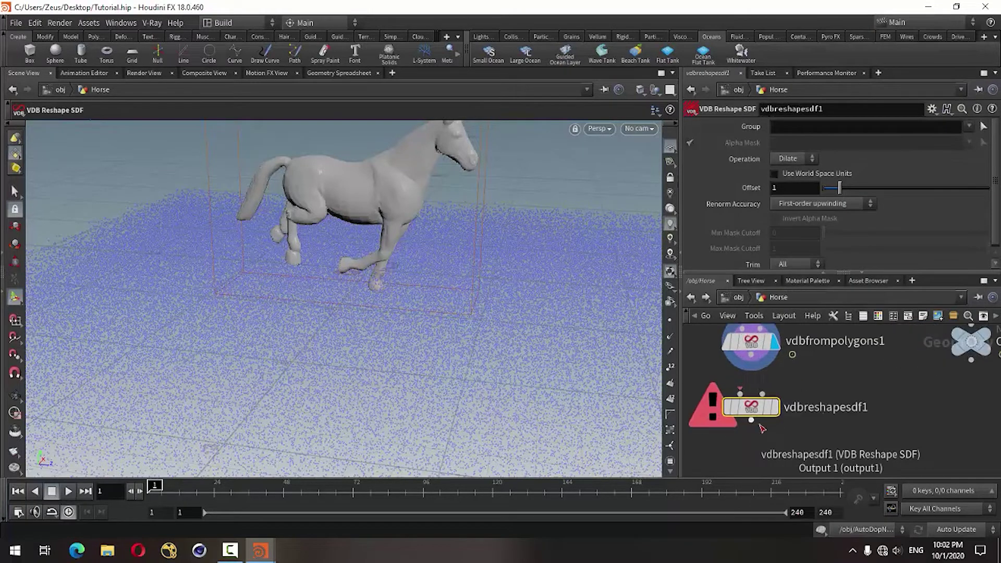
click(740, 392)
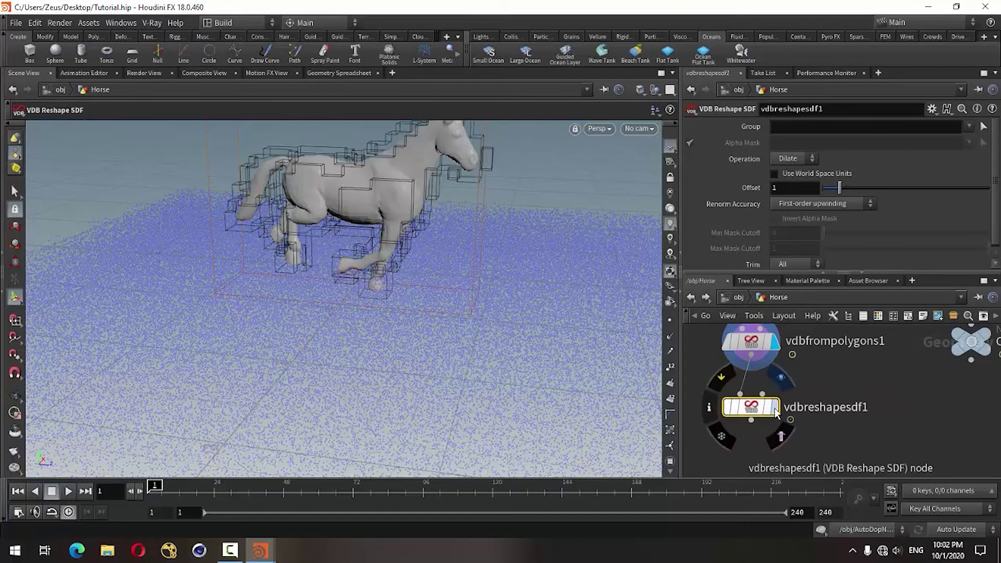
click(776, 408)
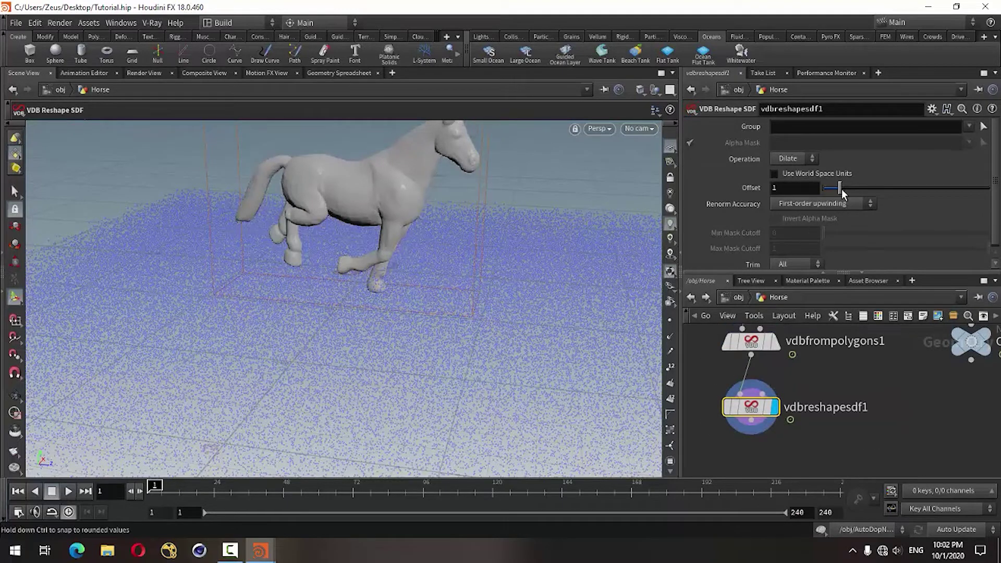
Set the reshape's Dilate Offset to 1 after trying other values
mouse_move(840, 189)
mouse_down()
mouse_move(808, 198)
mouse_move(853, 198)
mouse_move(765, 193)
mouse_up()
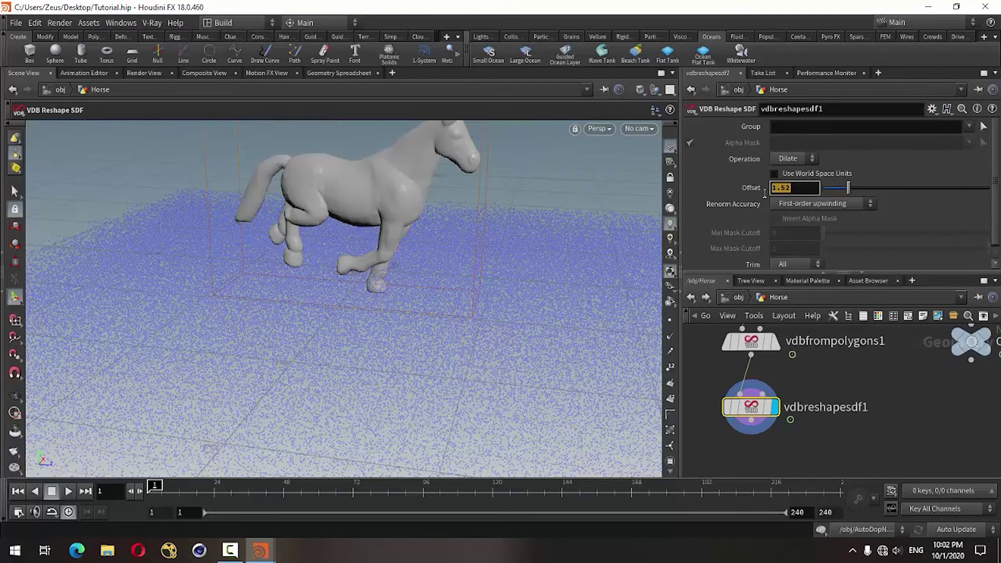
text(1)
key(Return)
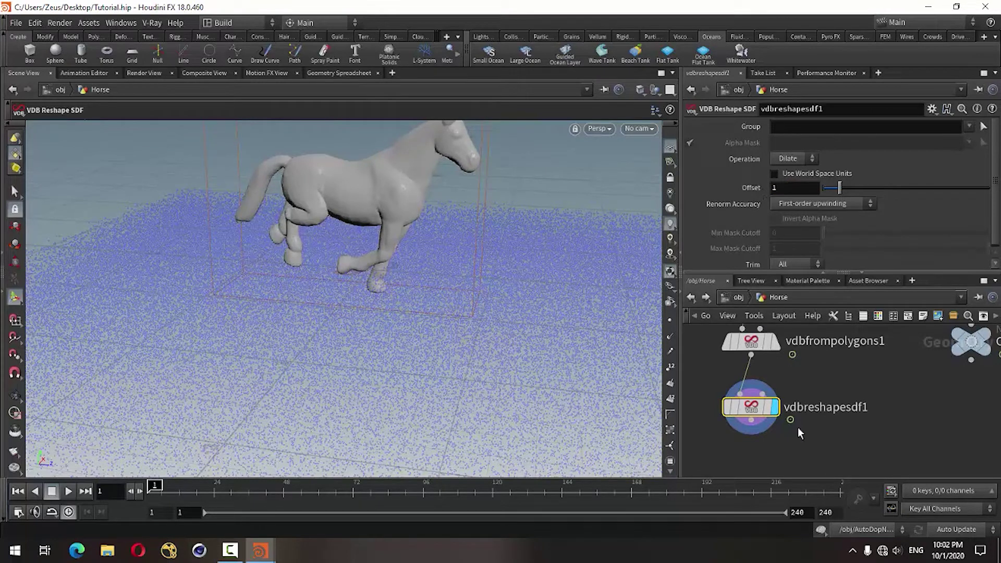
scroll(798, 427, down, 1)
scroll(806, 382, down, 1)
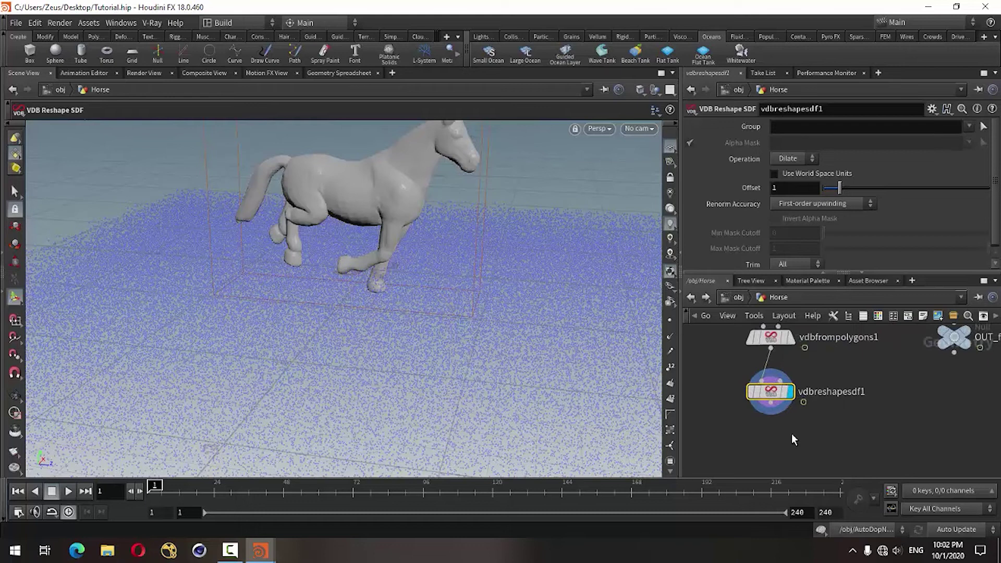
key(Tab)
text(null)
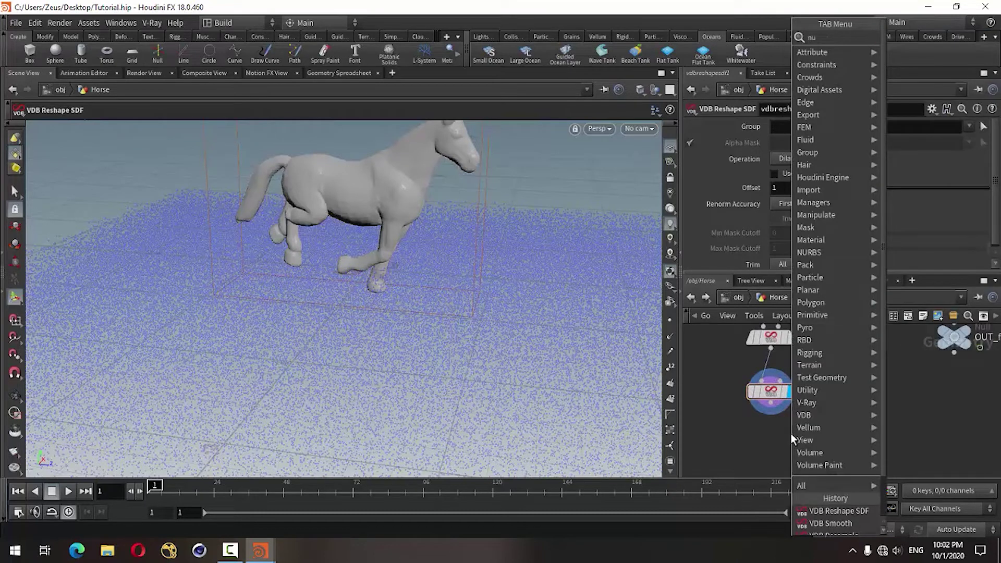
Add a Null below vdbreshapesdf1 and wire the reshaped VDB into it
click(899, 38)
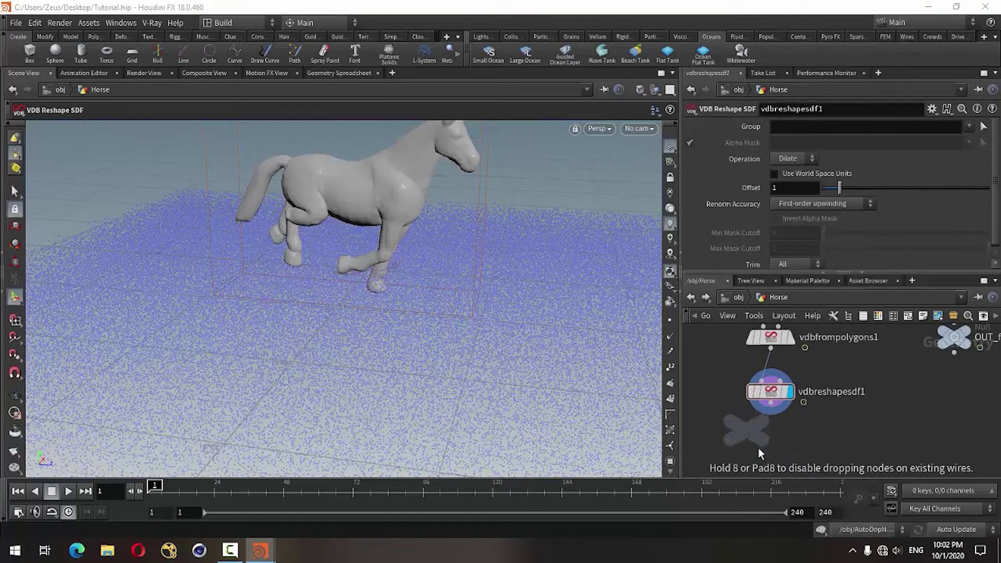
click(775, 445)
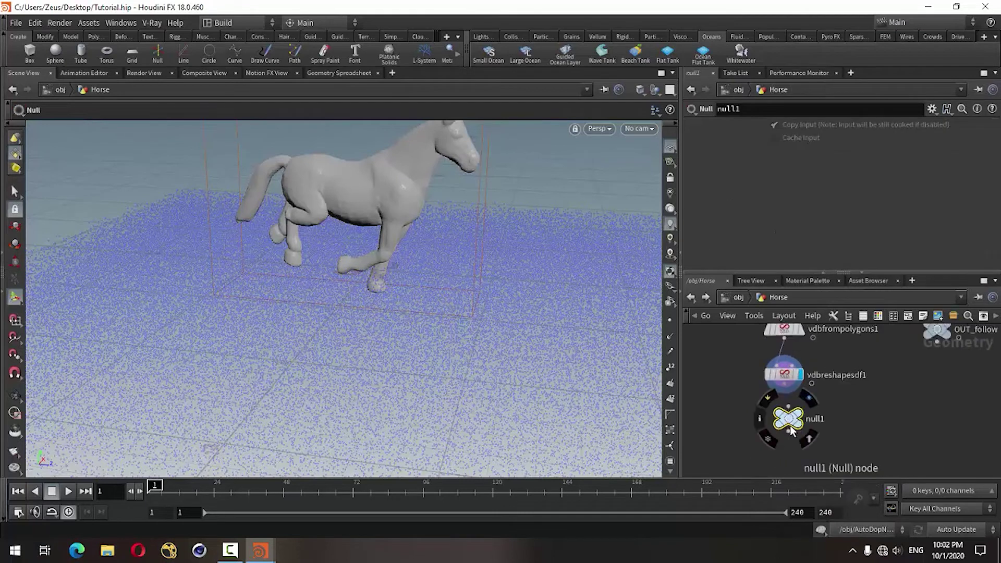
click(783, 377)
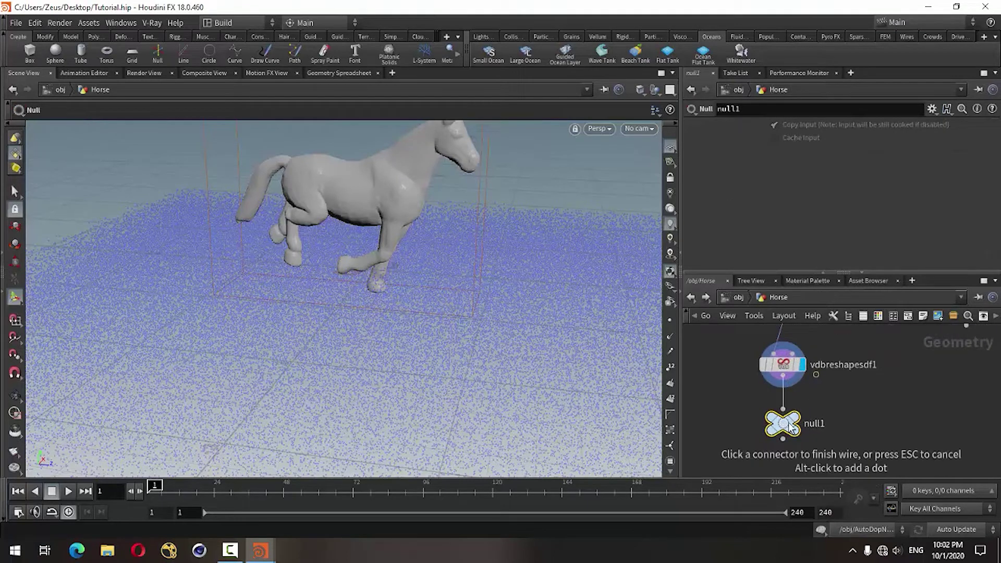
click(782, 409)
Rename the null to out_proxy, then put the display flag back on the out node
double_click(816, 424)
key(BackSpace)
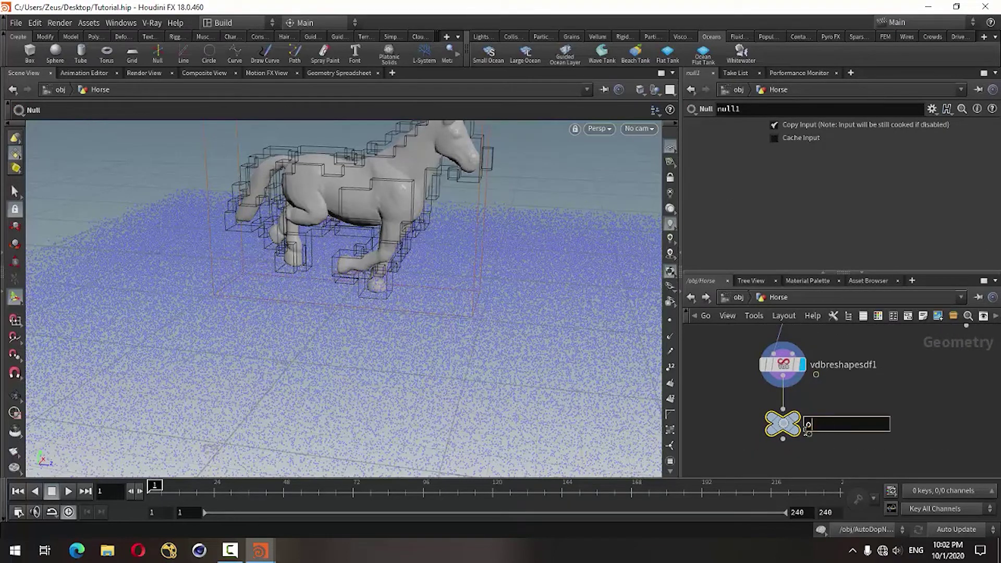
text(out_p)
text(ro)
text(xy)
key(Return)
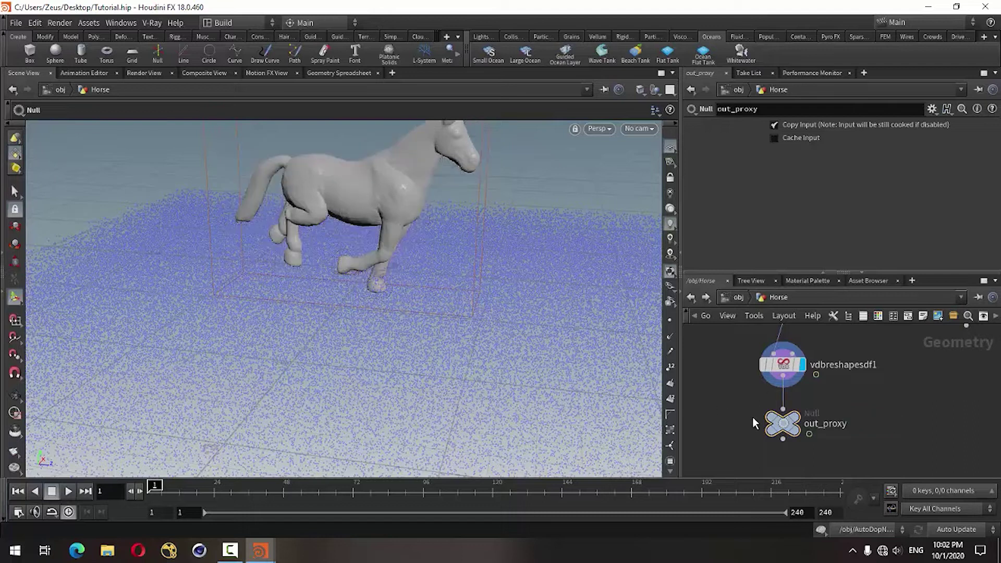
click(800, 423)
scroll(857, 423, down, 3)
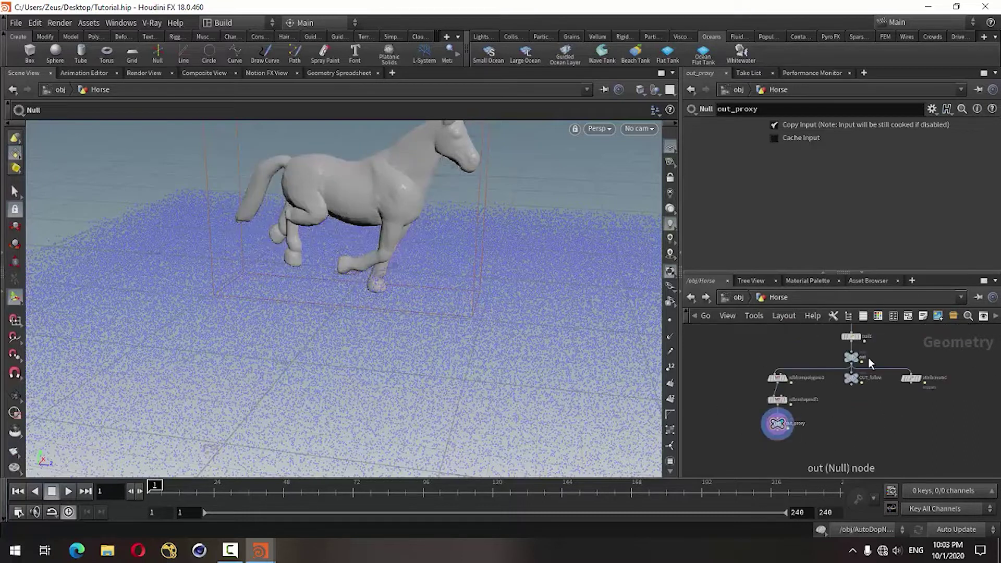
scroll(868, 358, up, 2)
click(845, 358)
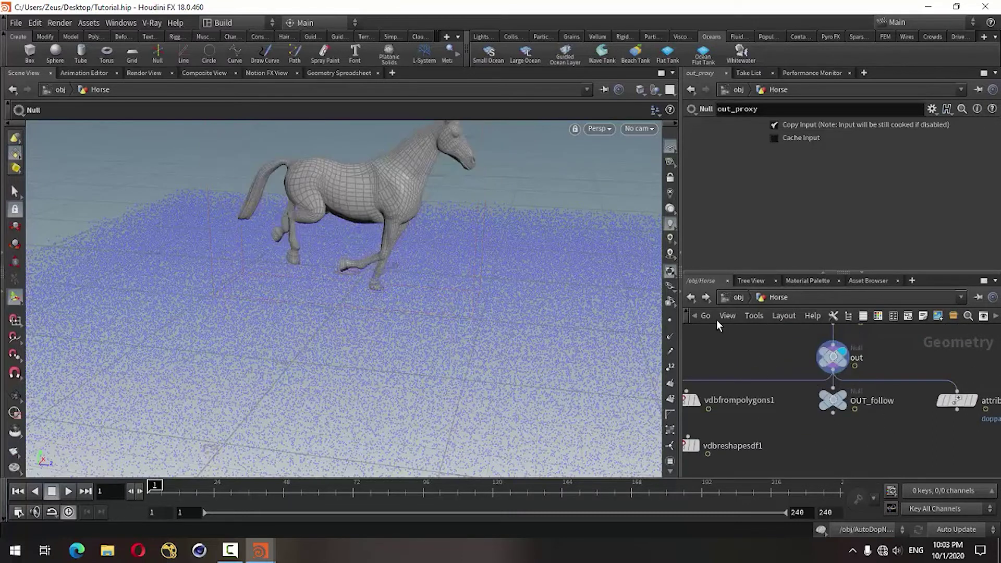
Go up to /obj, enter AutoDopNetwork and select the Horse static object
click(690, 299)
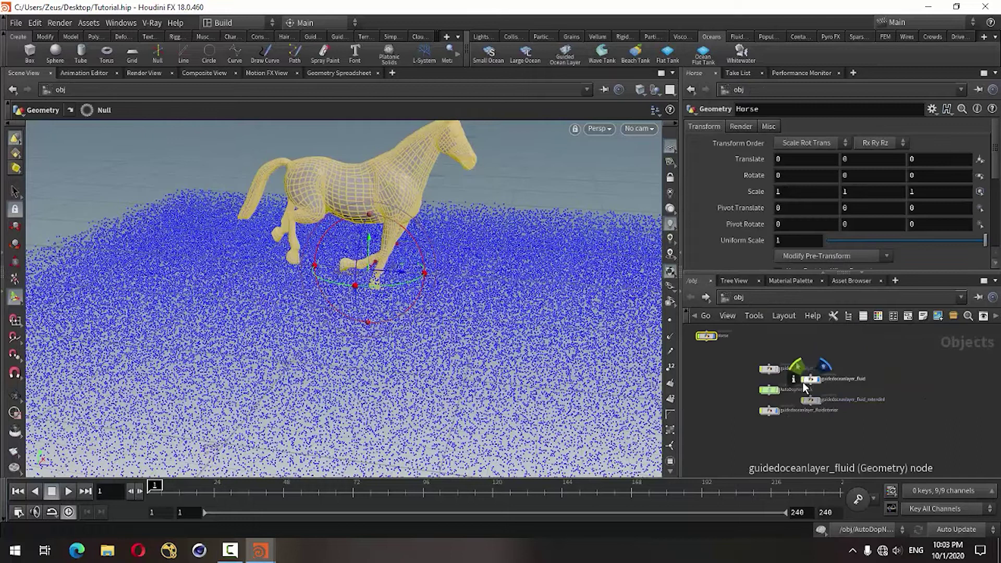
double_click(762, 383)
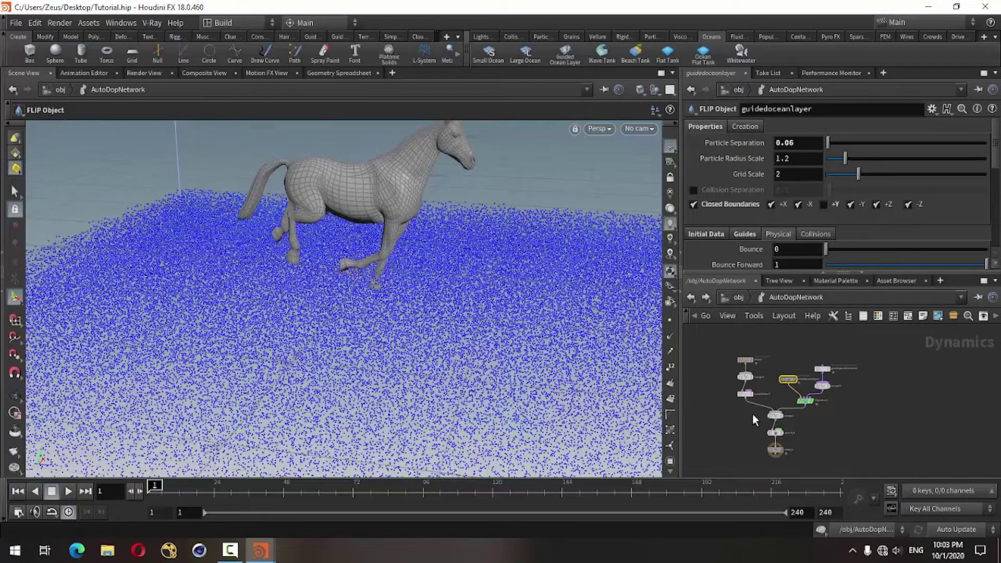
scroll(739, 361, up, 3)
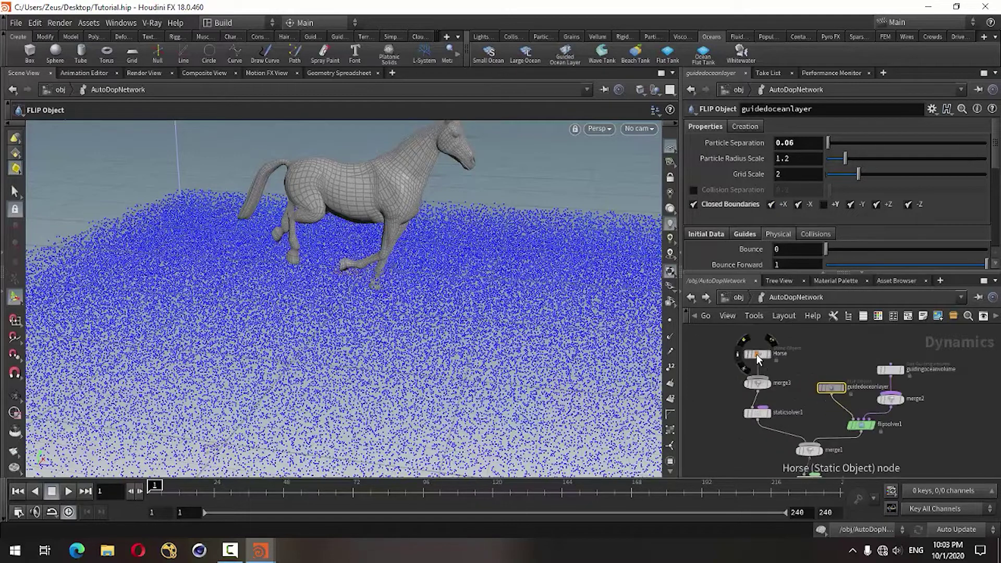
click(756, 354)
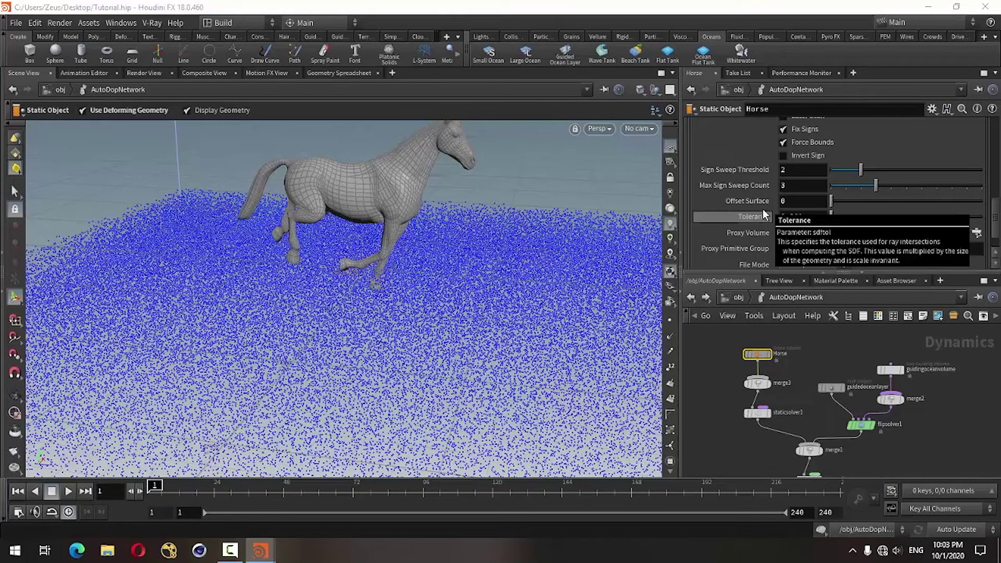
scroll(723, 217, down, 2)
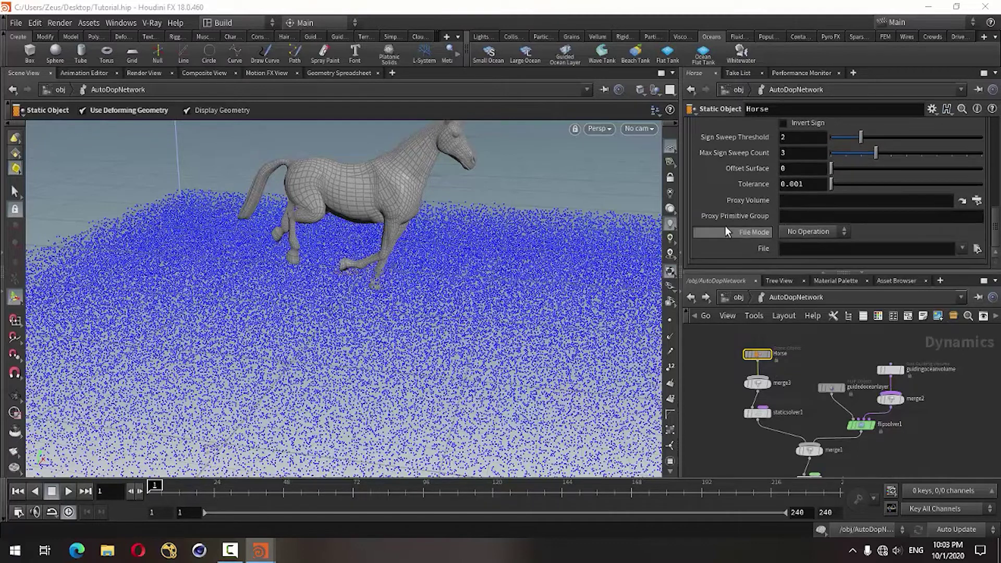
Set the Horse static object's Proxy Volume to /obj/Horse/out_proxy
click(975, 202)
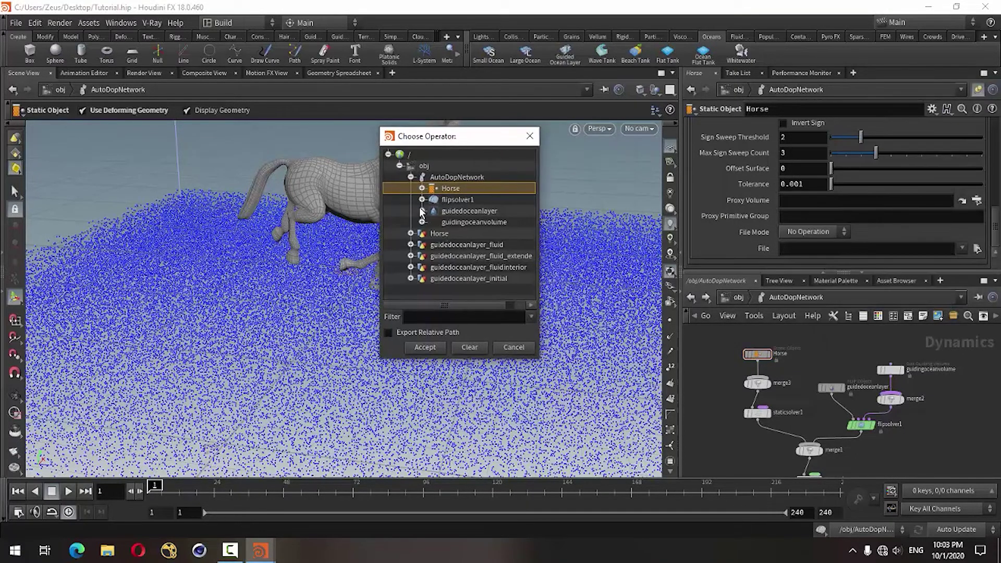
click(411, 233)
scroll(473, 243, down, 2)
scroll(474, 242, down, 1)
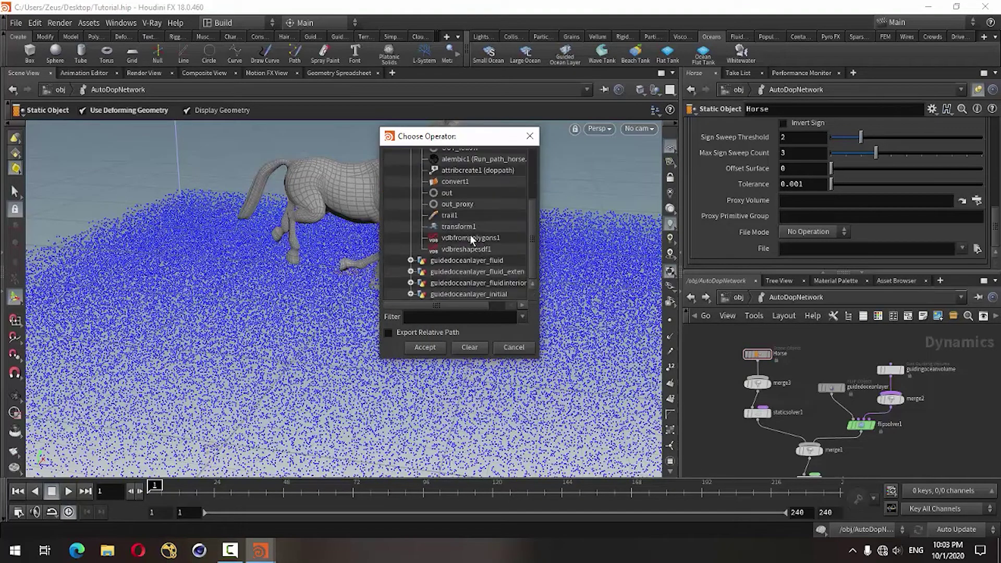
click(454, 203)
click(434, 348)
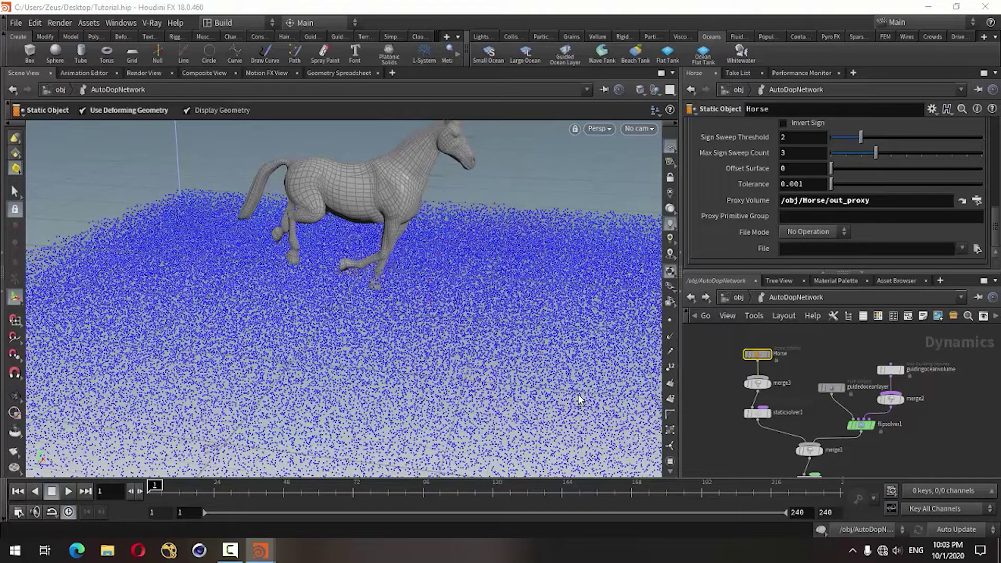
scroll(708, 230, up, 4)
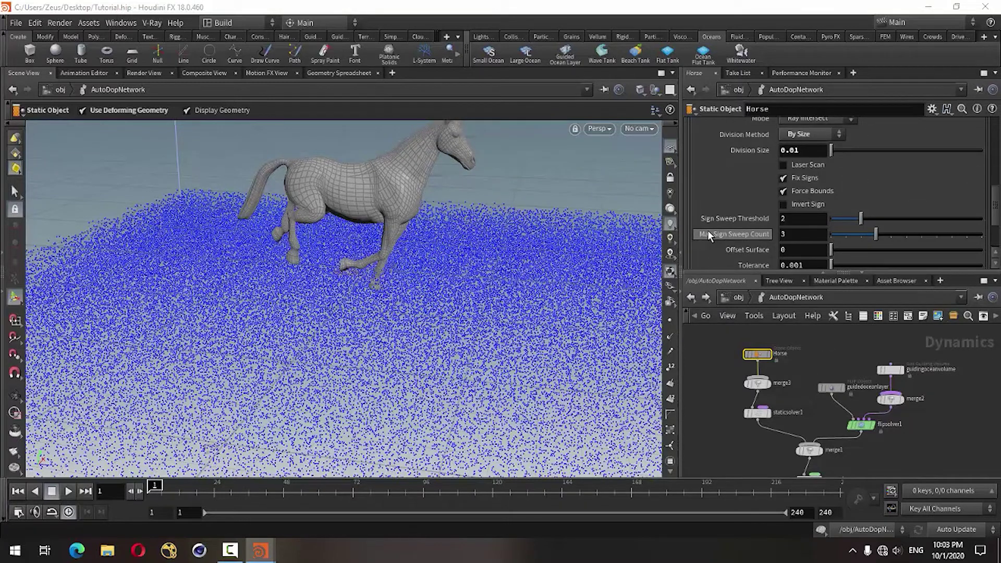
scroll(708, 229, down, 4)
Inside the Horse geometry, enable Fill Interior on vdbfrompolygons1
key(u)
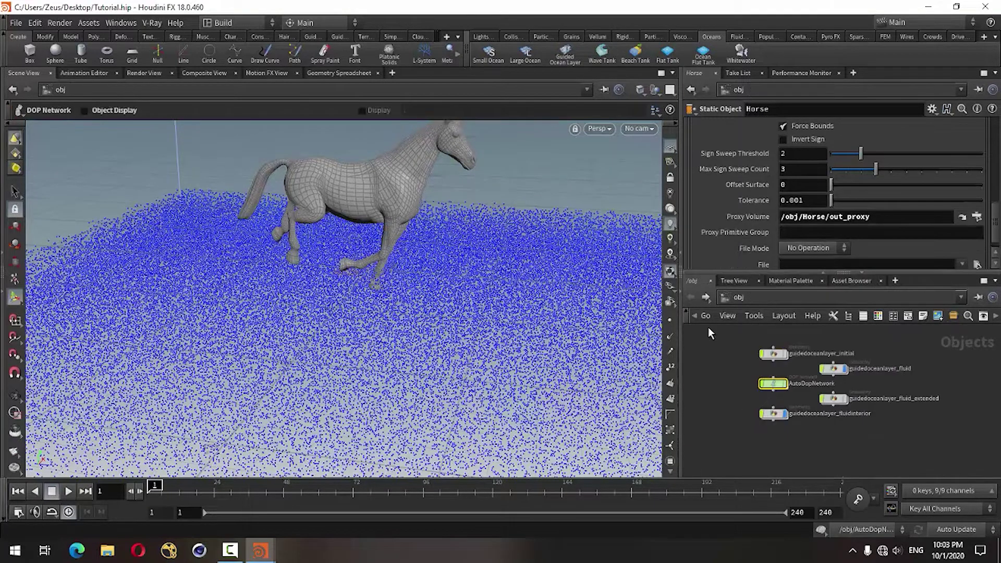
middle_drag(708, 327, 772, 370)
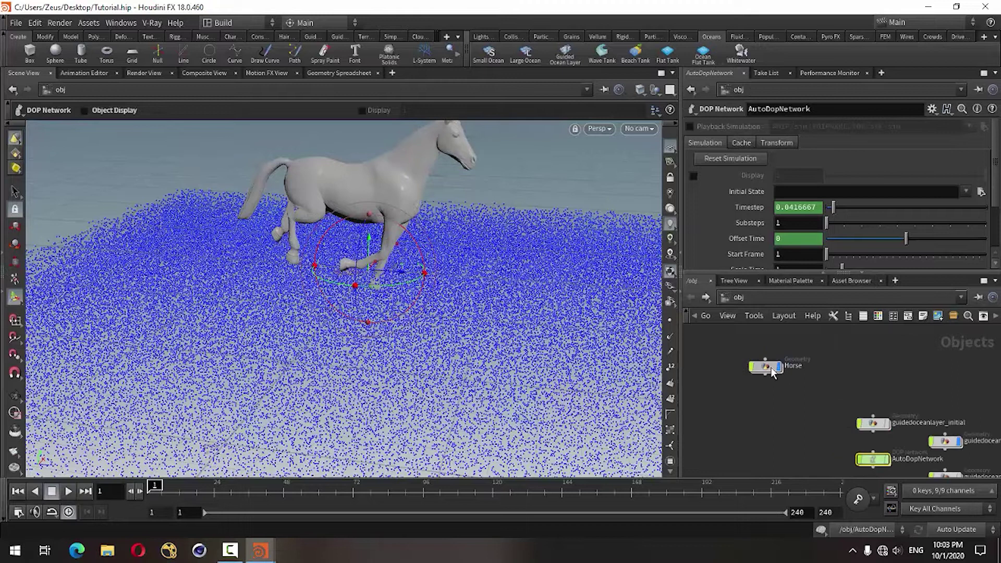
double_click(772, 367)
scroll(806, 409, down, 3)
scroll(818, 399, up, 3)
click(754, 381)
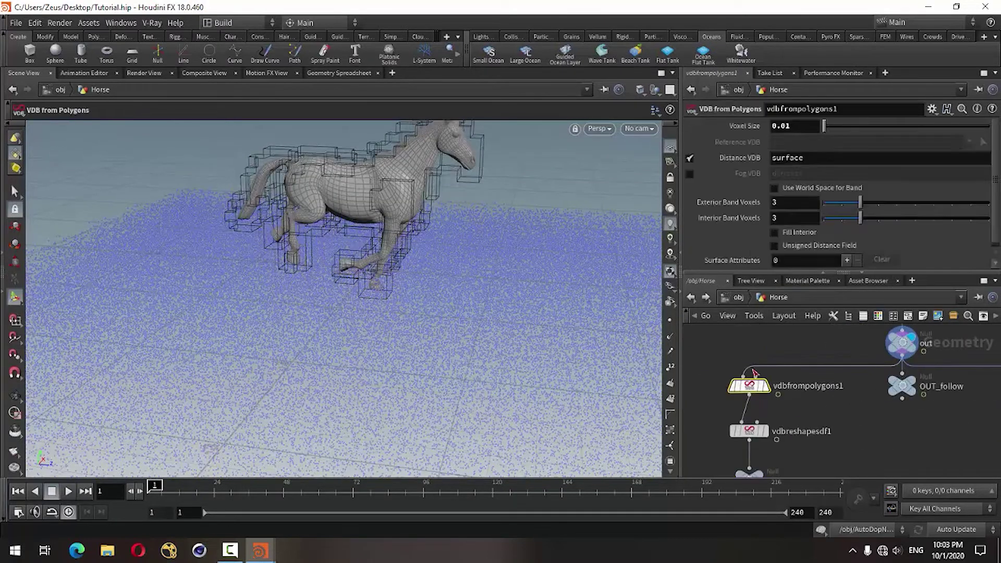
scroll(748, 237, down, 1)
click(774, 228)
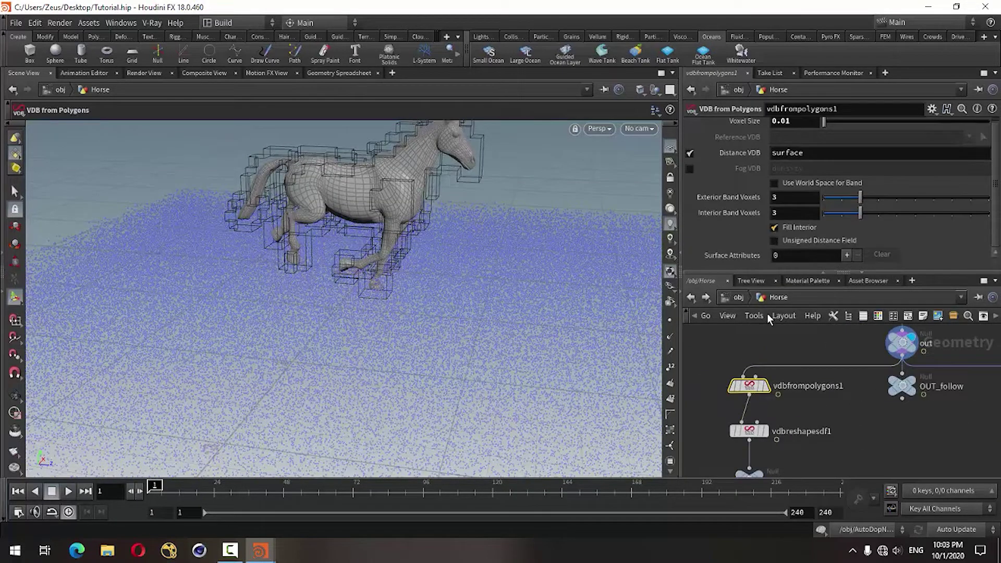
Return to /obj and go back into AutoDopNetwork
click(693, 299)
scroll(792, 383, up, 3)
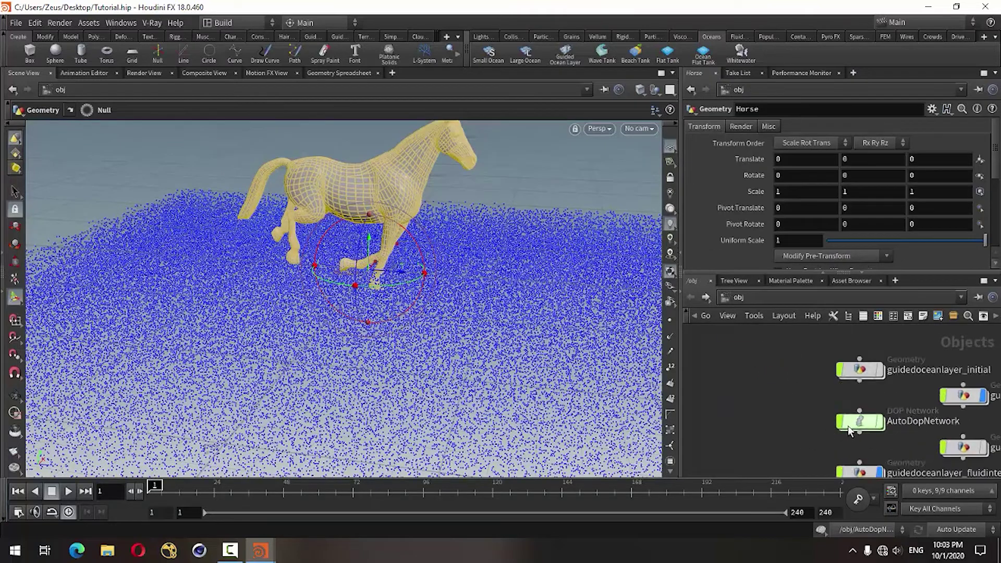
click(852, 423)
double_click(851, 423)
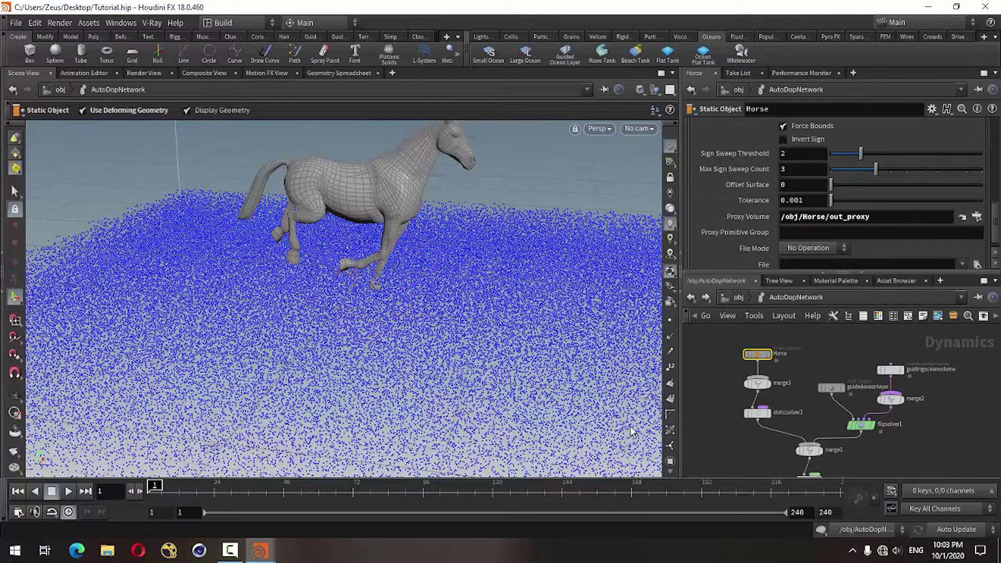
Change guidedoceanlayer's Particle Separation from 0.06 to 0.05 and play the tank simulation
key(Escape)
scroll(325, 382, down, 5)
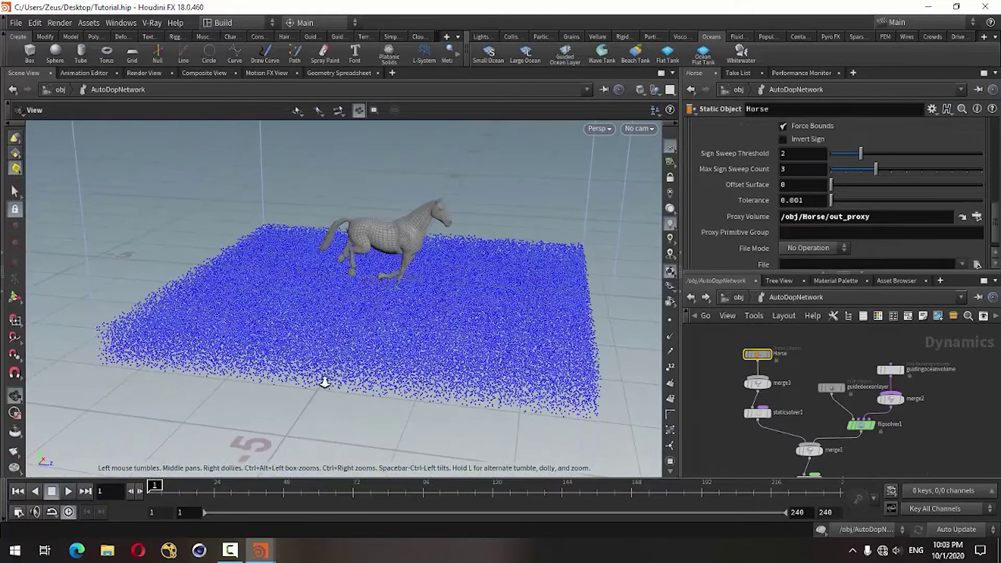
drag(325, 382, 326, 407)
scroll(886, 418, up, 3)
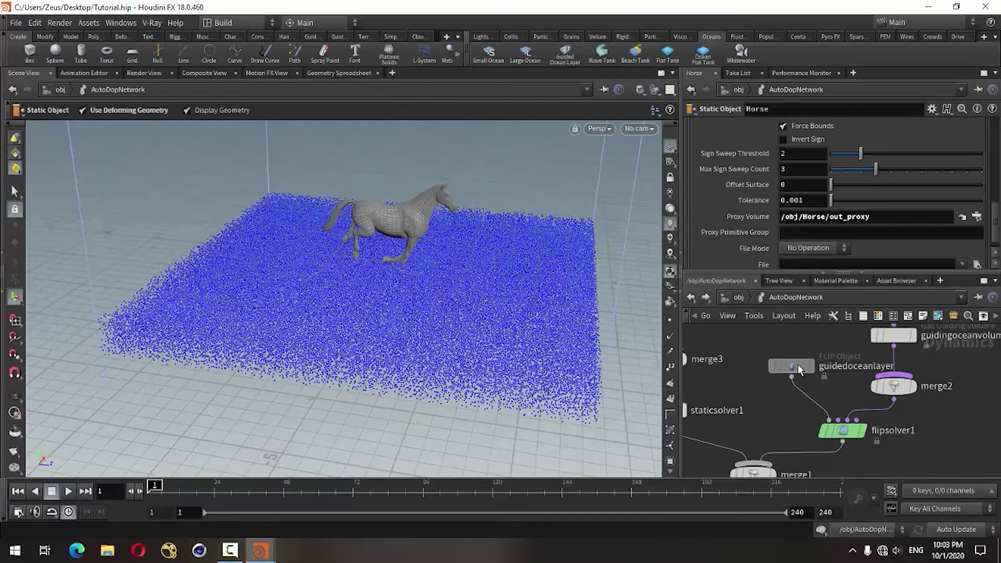
click(797, 366)
click(803, 142)
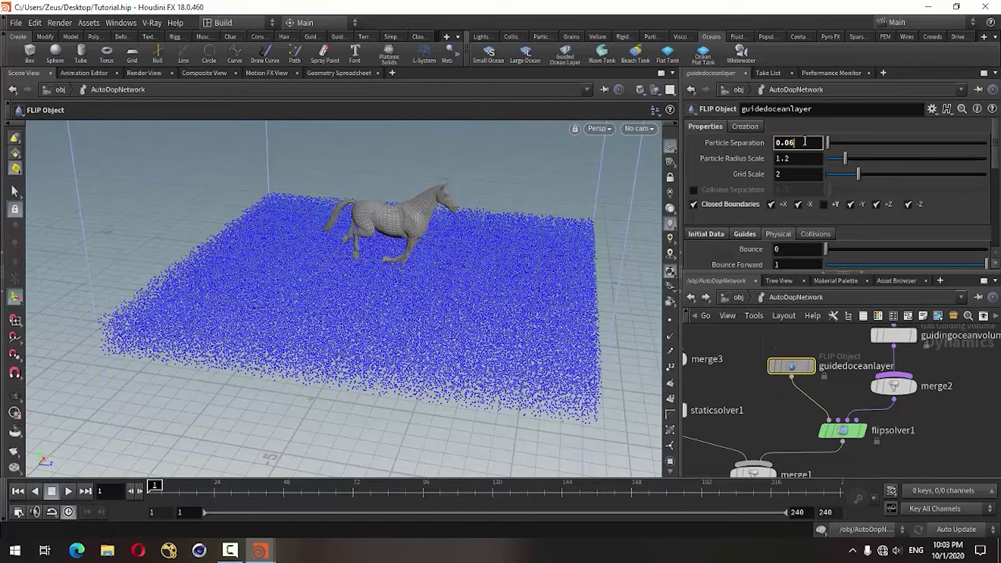
key(BackSpace)
text(5)
key(Return)
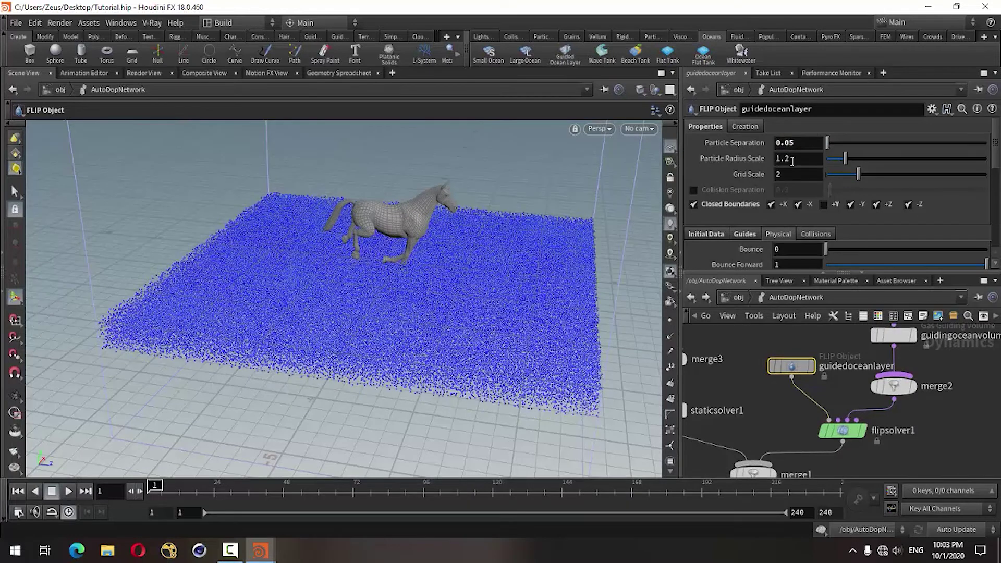
click(69, 491)
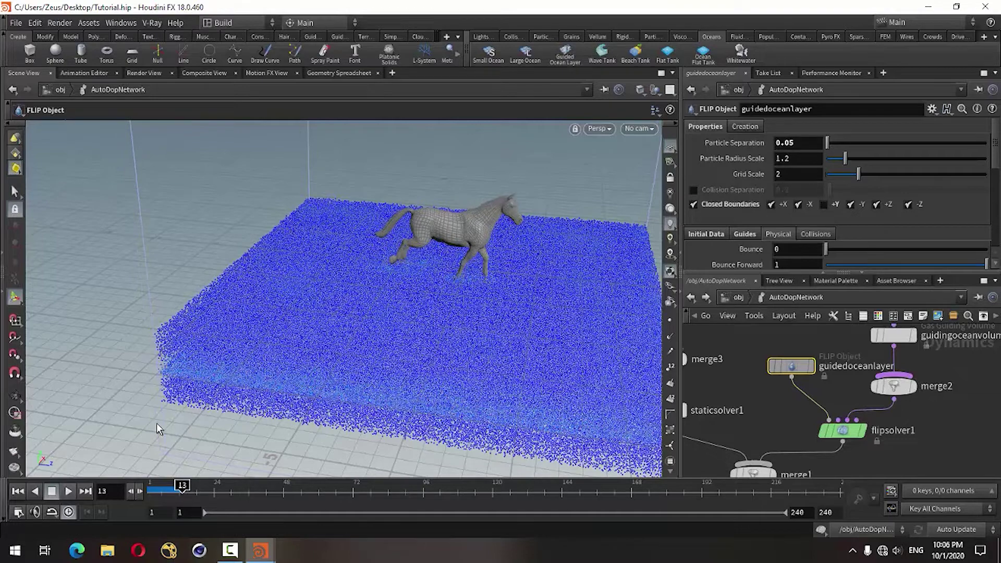
Orbit and pan the viewport to a closer side view of the horse and tank
key(Escape)
mouse_move(174, 418)
mouse_down()
mouse_move(254, 419)
mouse_move(416, 389)
mouse_move(298, 398)
mouse_move(450, 377)
mouse_move(326, 365)
mouse_up()
right_drag(326, 364, 496, 312)
mouse_move(496, 312)
mouse_down()
mouse_move(295, 335)
mouse_move(251, 385)
mouse_up()
middle_drag(308, 301, 325, 263)
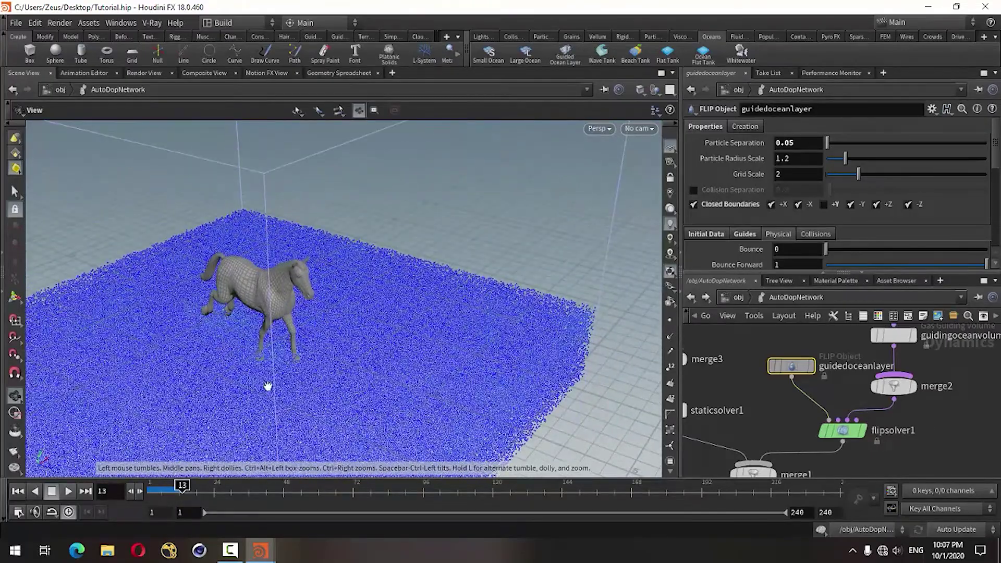
middle_drag(269, 386, 375, 215)
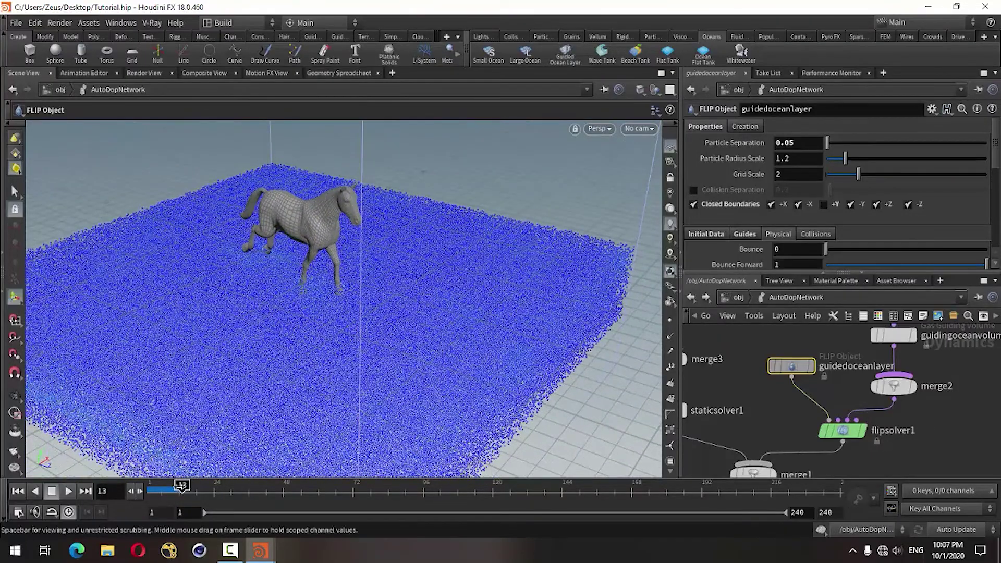
Scrub the timeline back and rewind the simulation to frame 1
drag(182, 486, 169, 486)
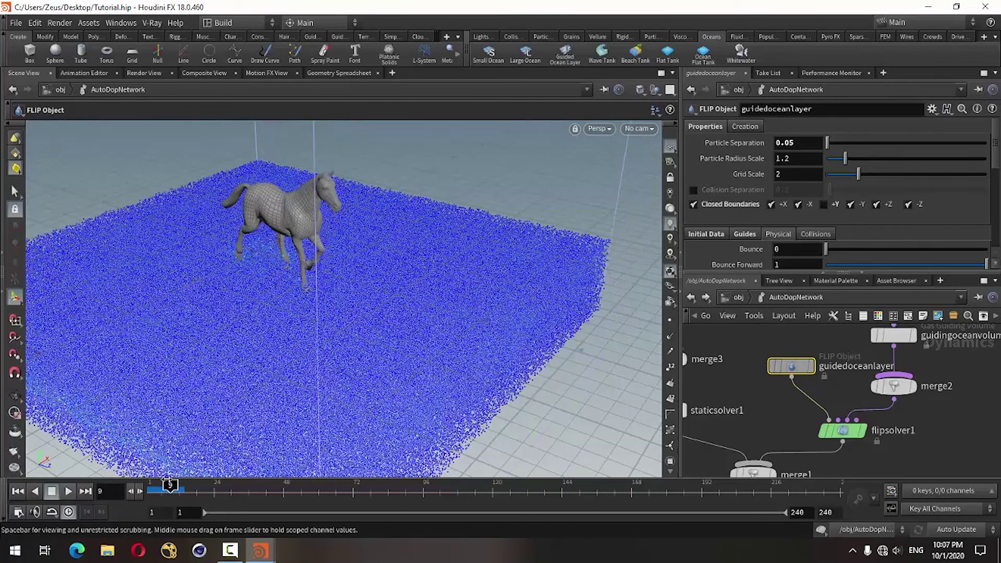
click(18, 491)
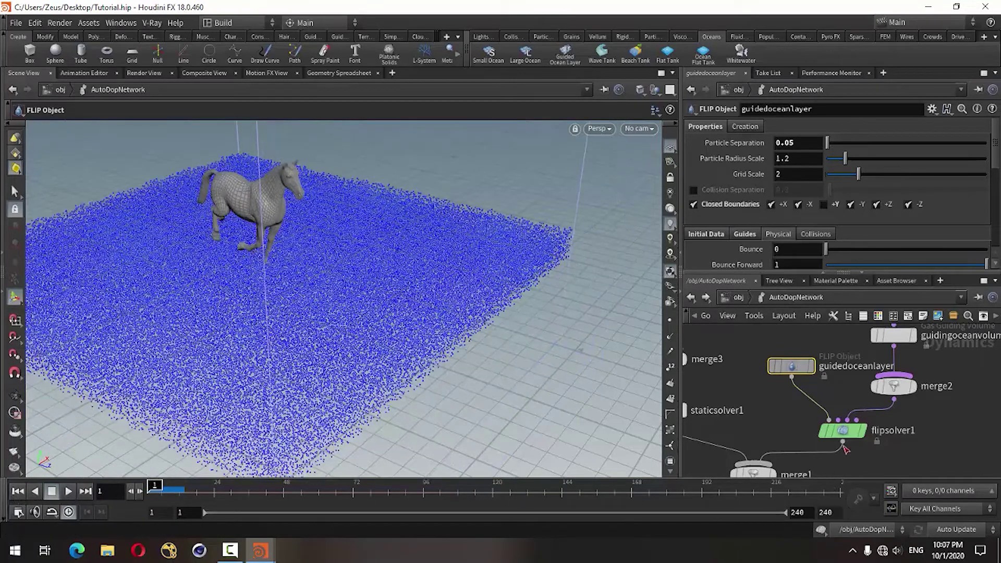
scroll(849, 436, up, 2)
In flipsolver1's Particle Motion > Vorticity, turn on Add Vorticity Attribute
click(840, 425)
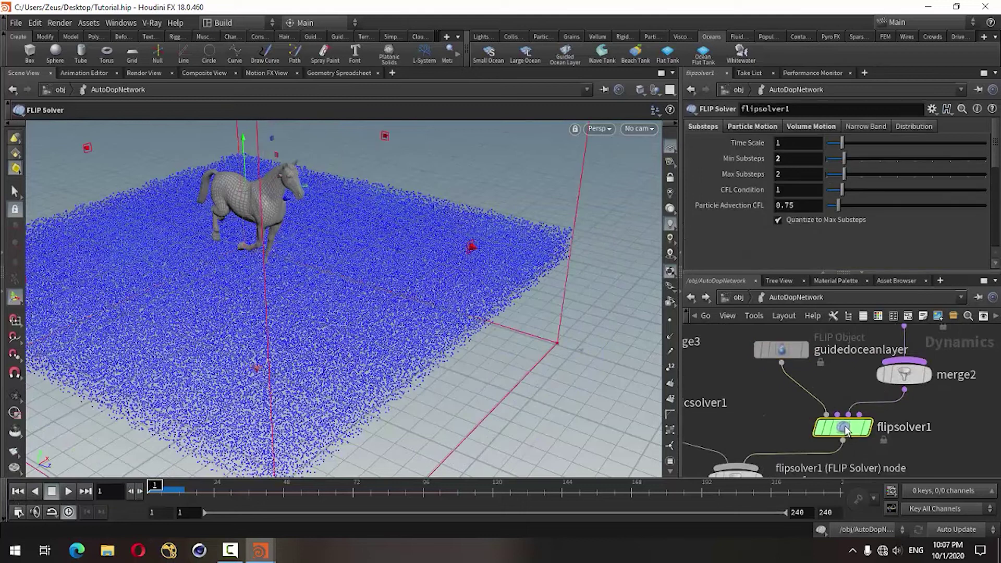
click(811, 127)
scroll(707, 189, down, 2)
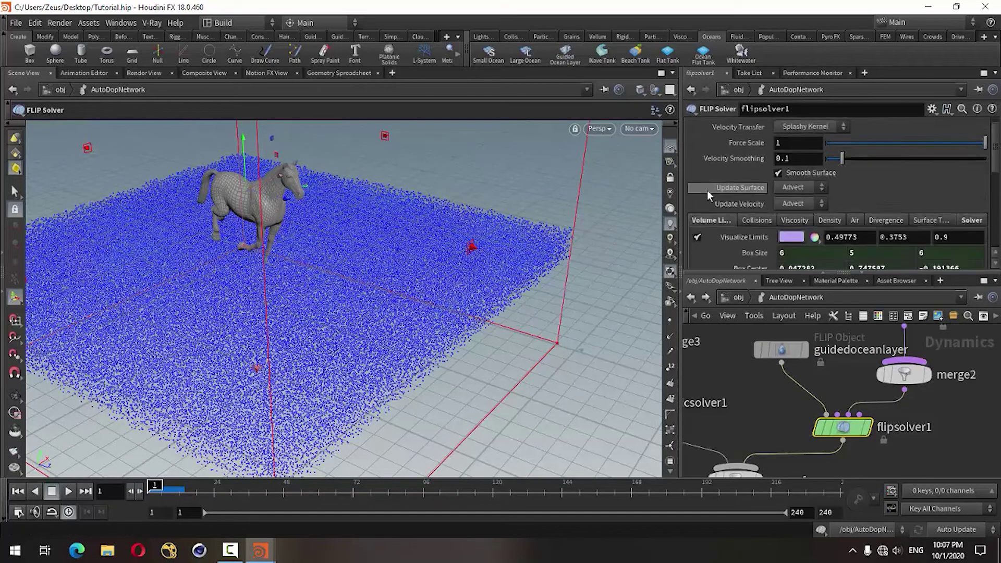
scroll(812, 215, down, 1)
click(795, 204)
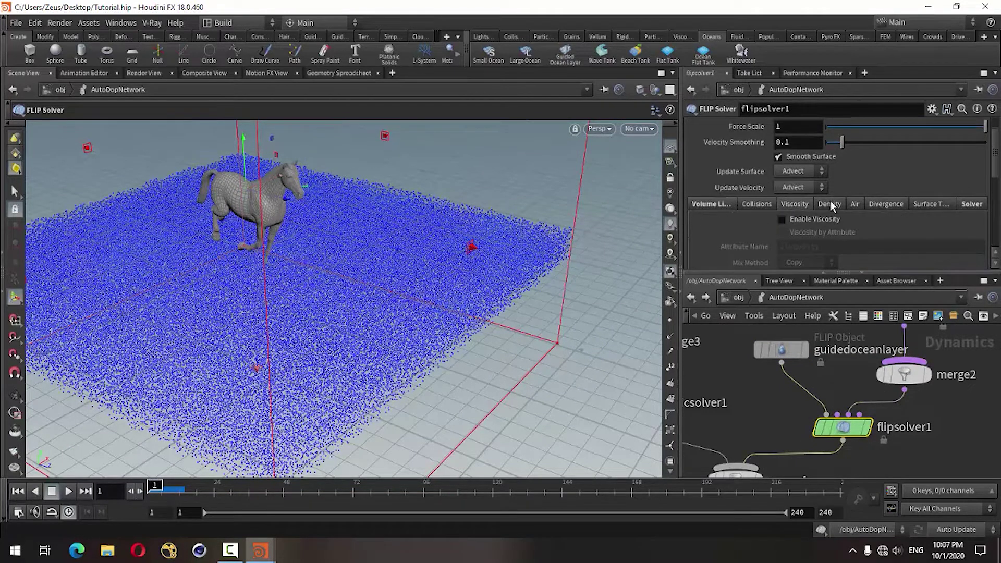
scroll(728, 202, up, 1)
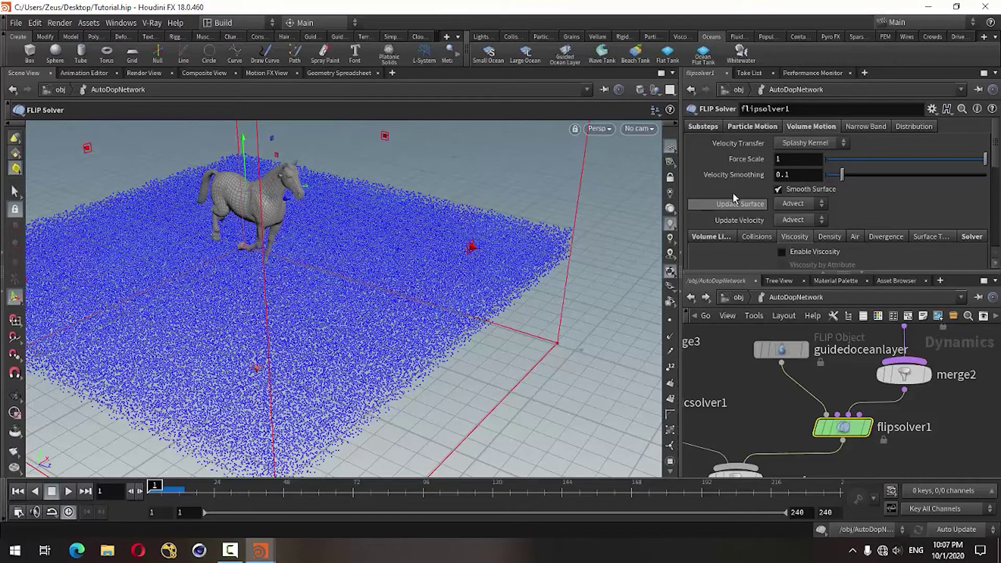
click(748, 130)
click(876, 219)
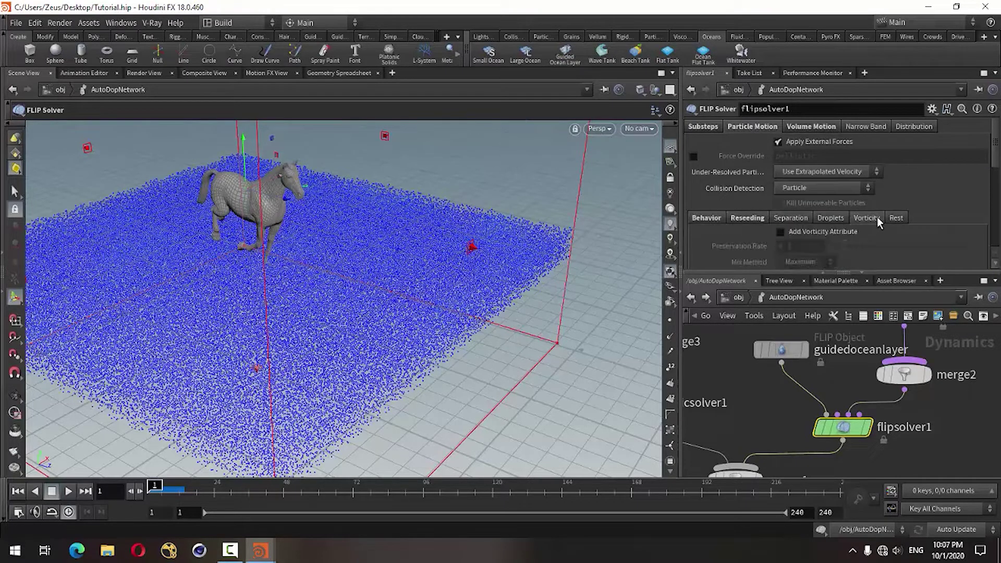
click(780, 232)
scroll(718, 244, down, 1)
scroll(718, 244, up, 1)
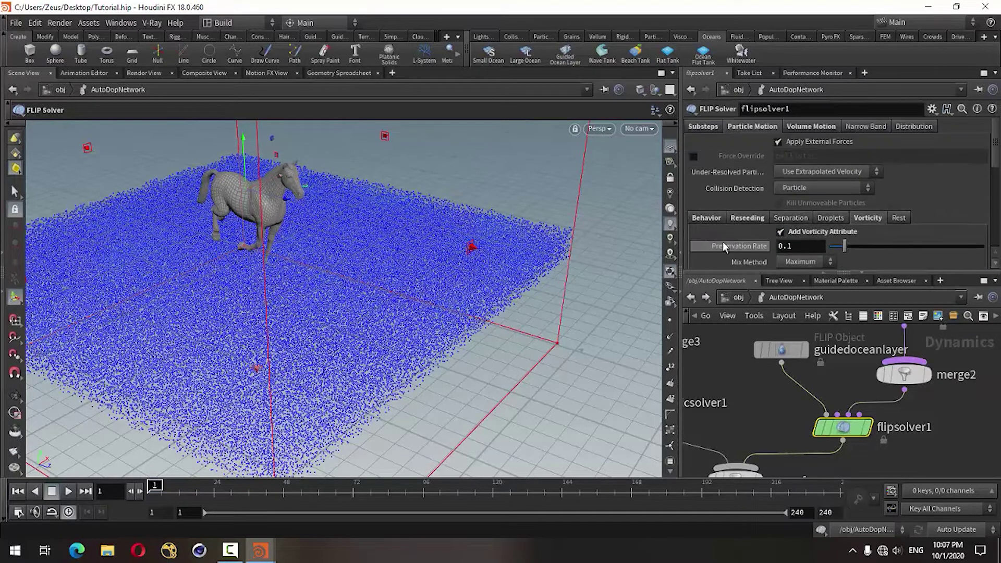
In Volume Motion's pressure solver, enable Solve Pressure With Adaptivity and Use OpenCL
click(811, 127)
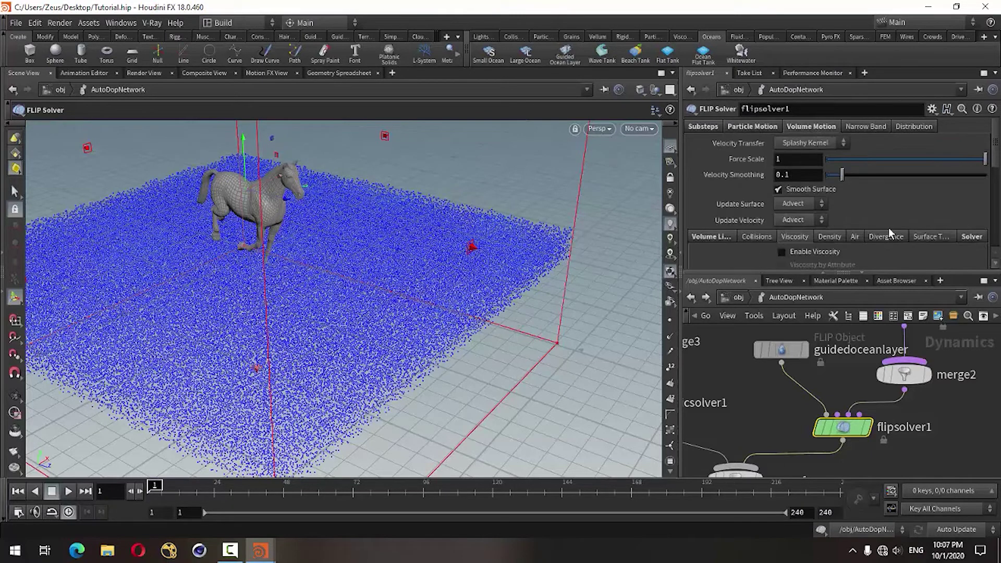
click(971, 236)
scroll(733, 244, down, 2)
scroll(729, 242, down, 1)
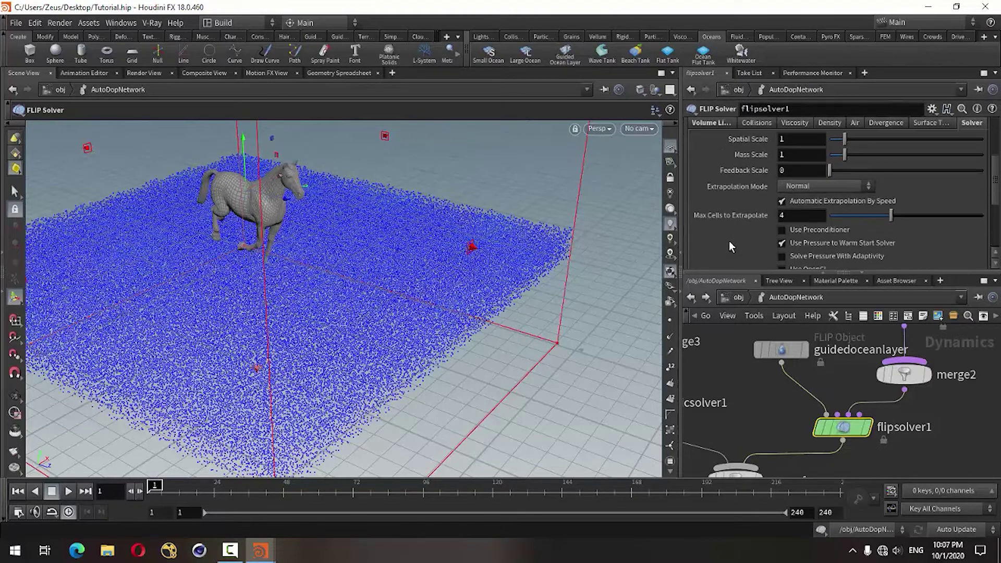
scroll(729, 245, down, 3)
scroll(729, 245, up, 2)
scroll(729, 245, up, 1)
scroll(729, 245, down, 1)
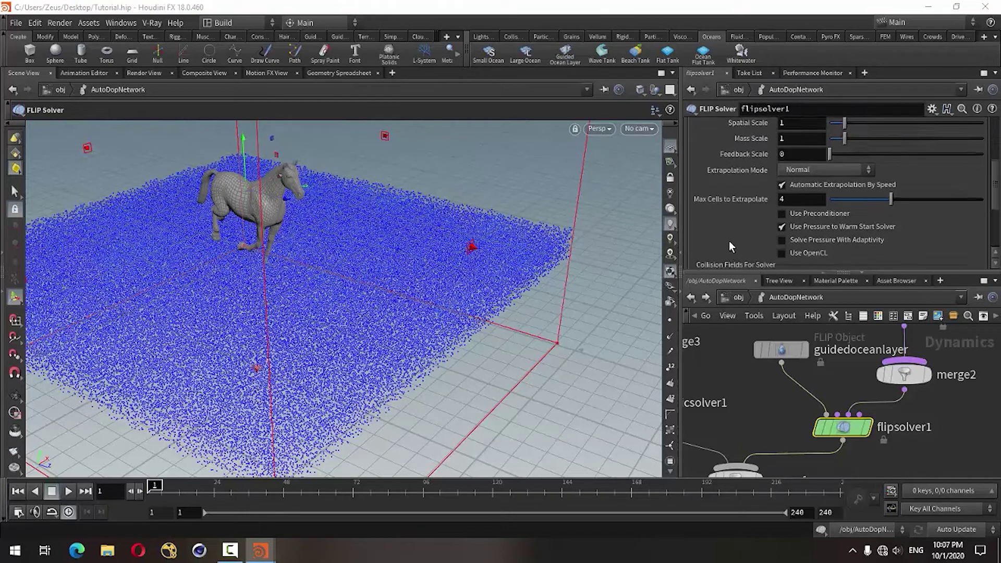
scroll(728, 241, down, 1)
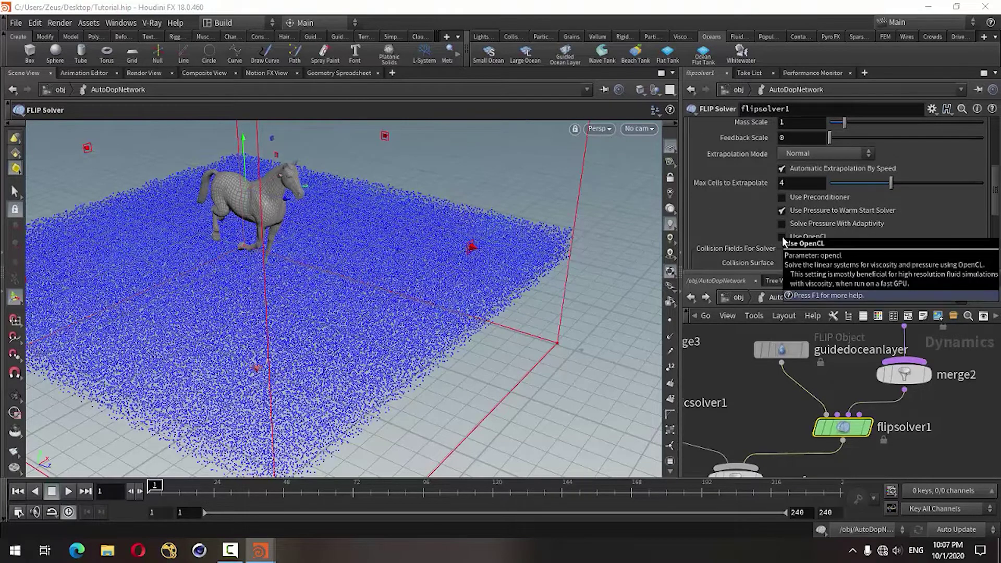
click(782, 224)
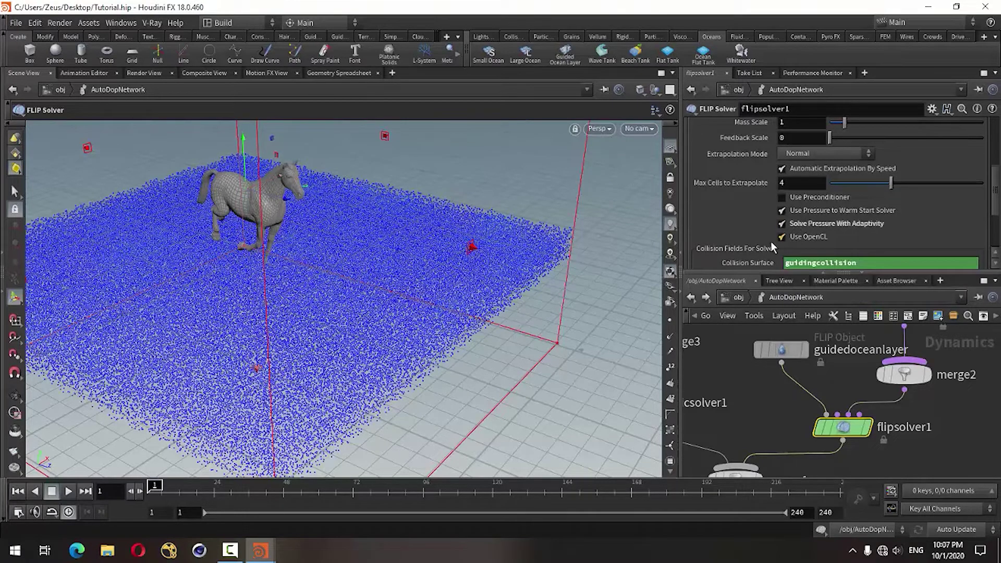
click(781, 237)
Set guidedoceanlayer's Particle Separation to 0.03 and play the simulation through frame 14
click(785, 351)
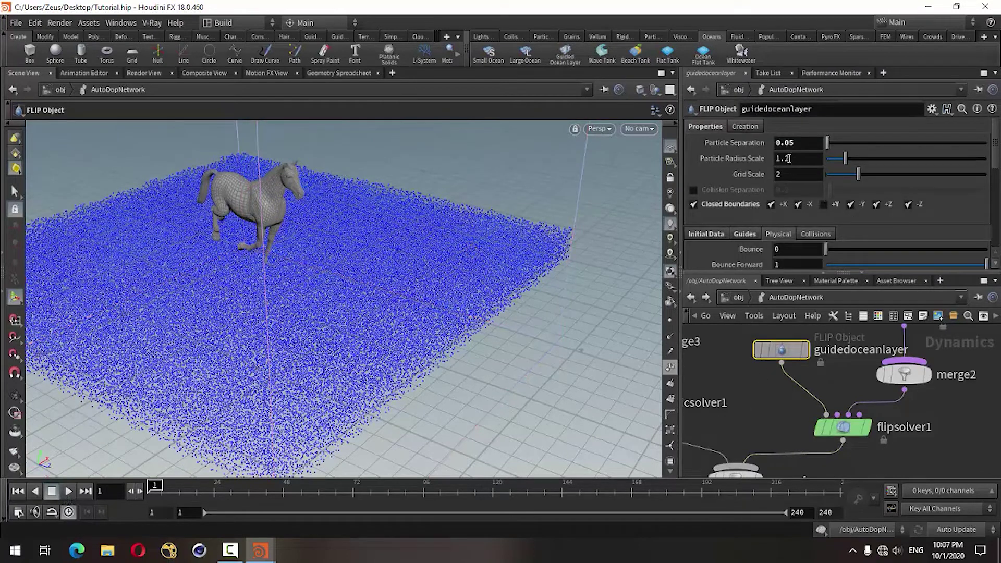
click(800, 144)
key(BackSpace)
text(3)
key(Return)
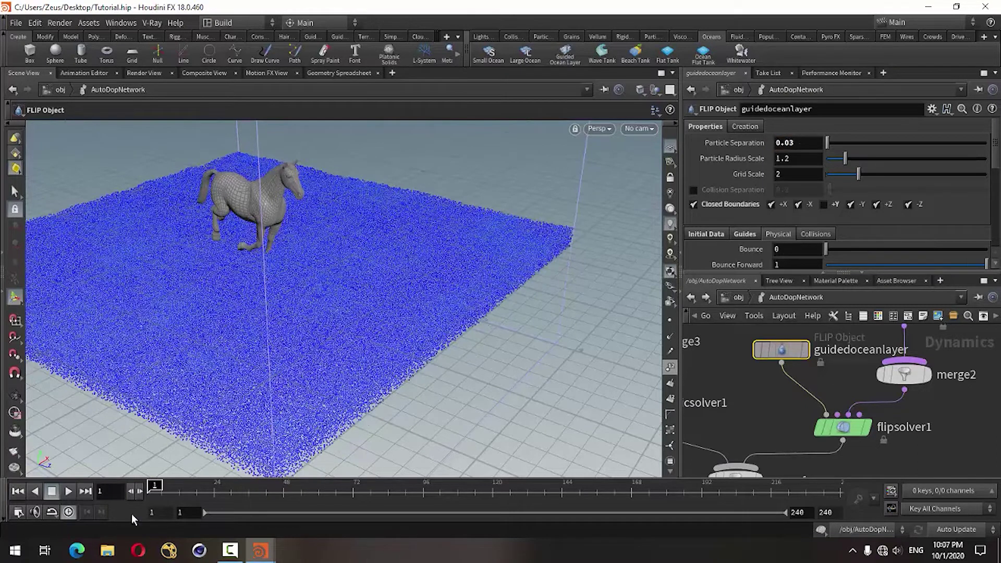
click(68, 492)
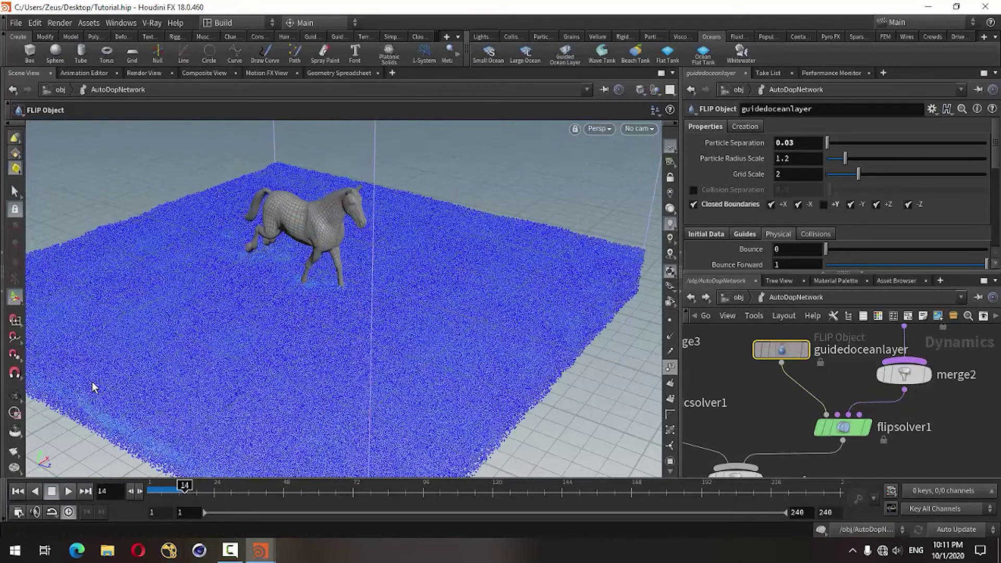
Orbit and zoom around the horse in the fluid, scrub back frames, then stop the cook
key(space)
mouse_move(116, 327)
mouse_down()
mouse_move(135, 336)
mouse_move(195, 320)
mouse_move(172, 346)
mouse_move(242, 373)
mouse_move(259, 296)
mouse_move(320, 370)
mouse_up()
scroll(323, 371, up, 3)
scroll(453, 371, up, 3)
scroll(295, 387, up, 3)
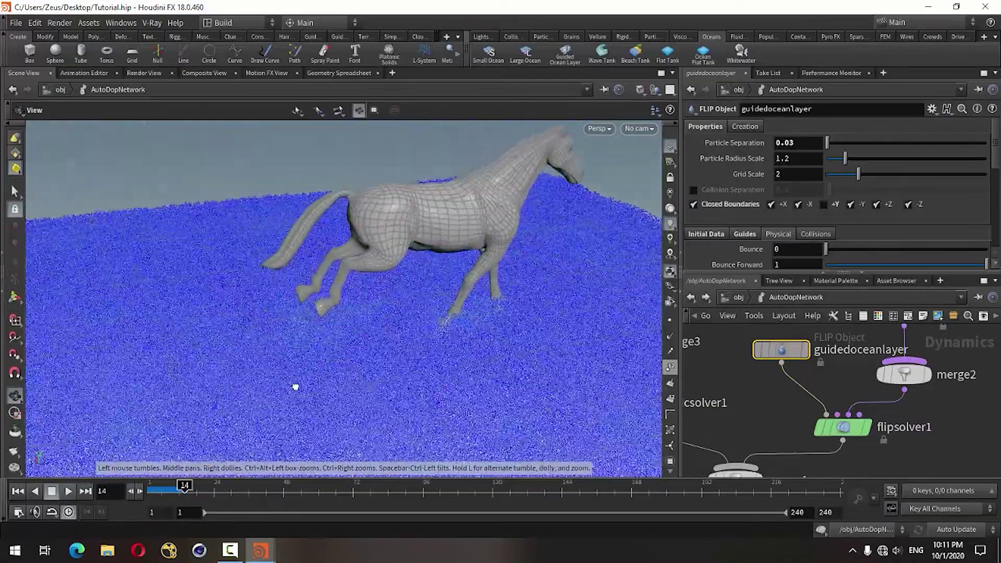
scroll(295, 387, up, 3)
scroll(391, 330, down, 5)
drag(391, 331, 174, 375)
scroll(260, 379, down, 2)
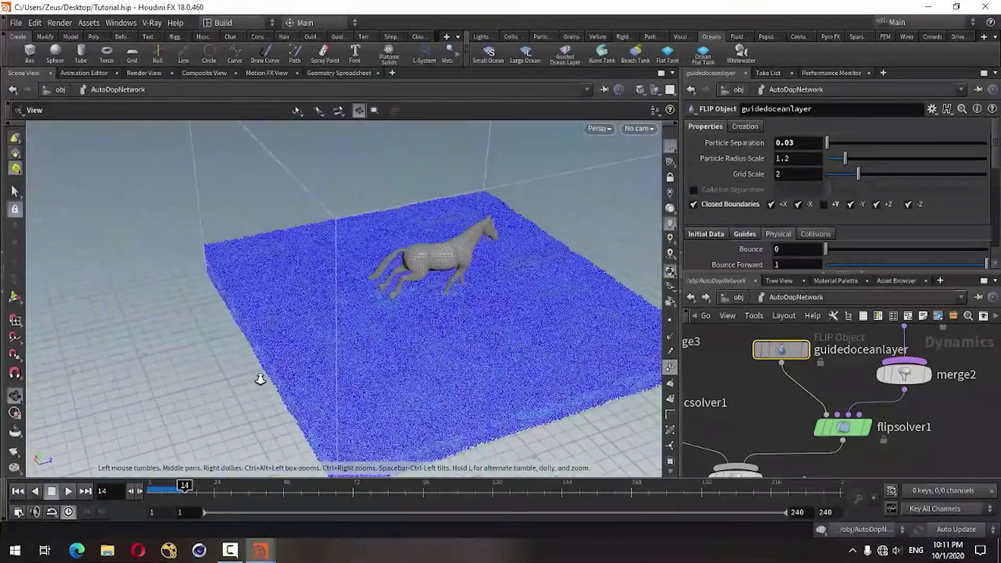
scroll(260, 379, down, 2)
mouse_move(413, 373)
mouse_down()
mouse_move(350, 375)
mouse_move(236, 453)
mouse_up()
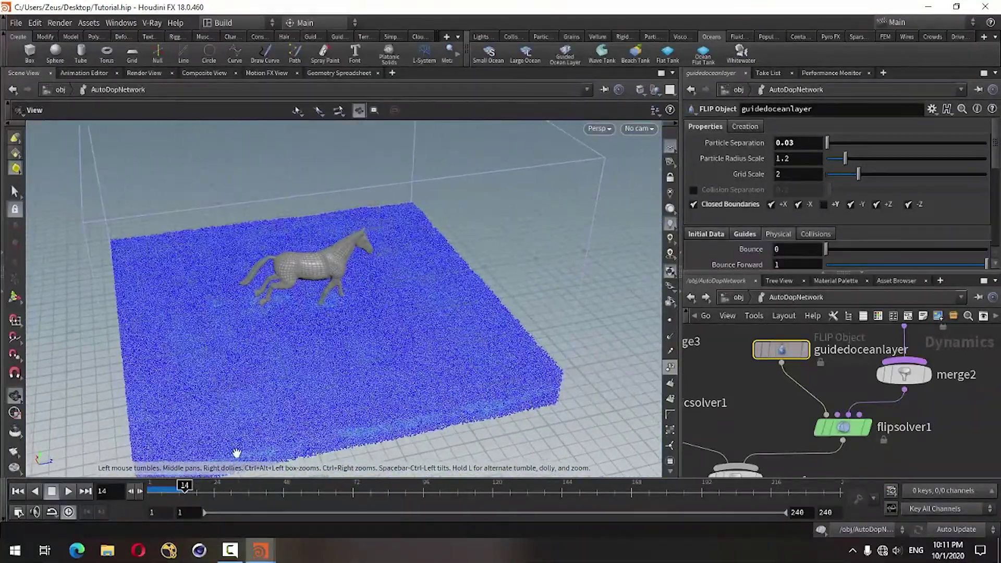
mouse_move(185, 486)
mouse_down()
mouse_move(155, 489)
mouse_move(175, 490)
mouse_up()
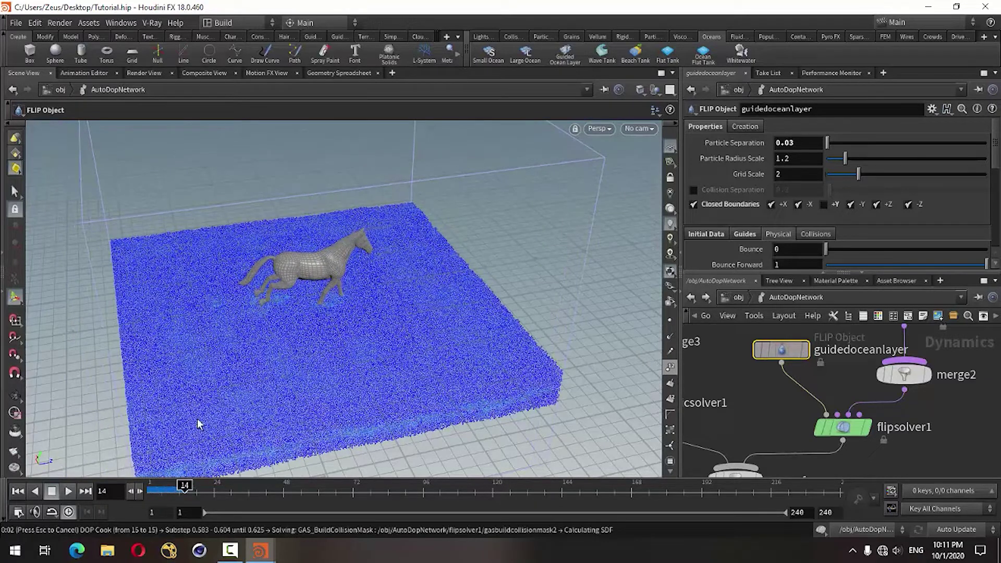
key(Escape)
Rewind to frame 1, then delete guidedoceanlayer_fluidinterior at the object level
click(18, 490)
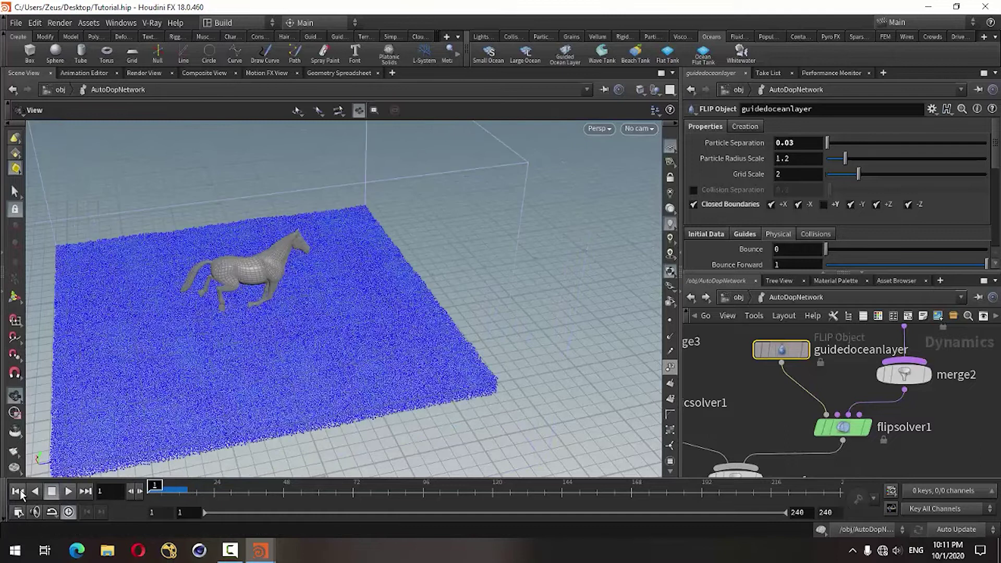
key(u)
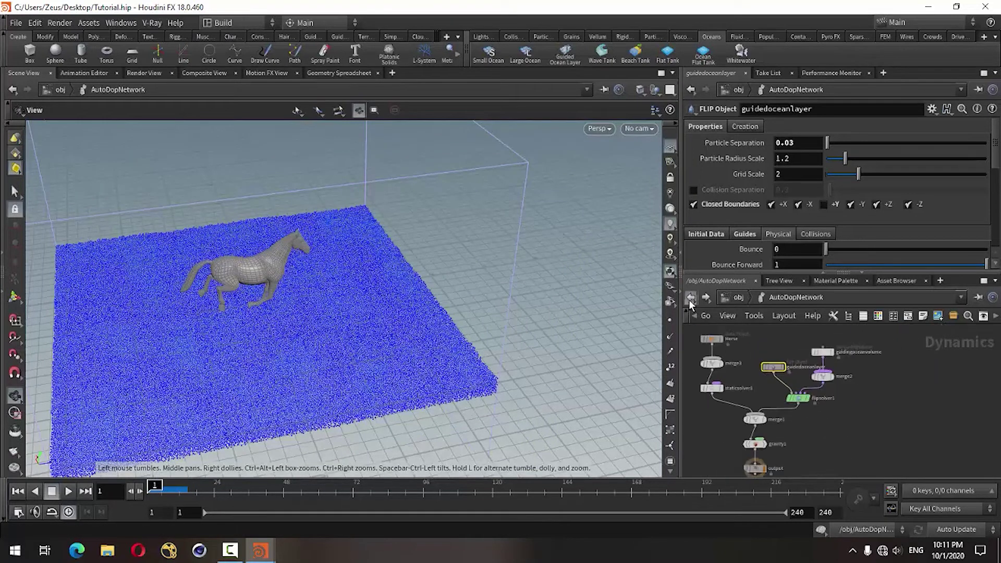
scroll(792, 388, down, 2)
scroll(785, 396, down, 2)
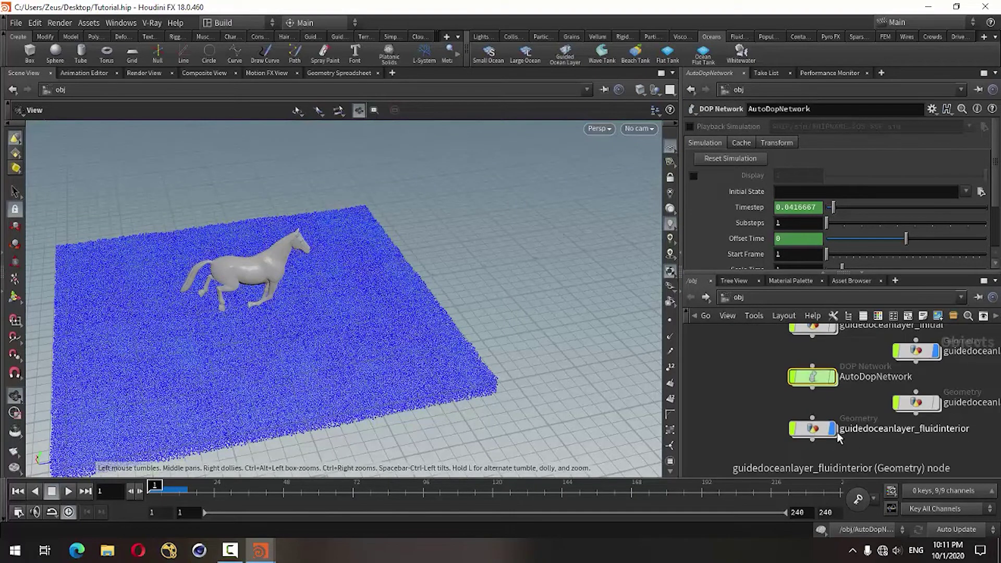
middle_drag(773, 425, 715, 407)
scroll(769, 423, up, 2)
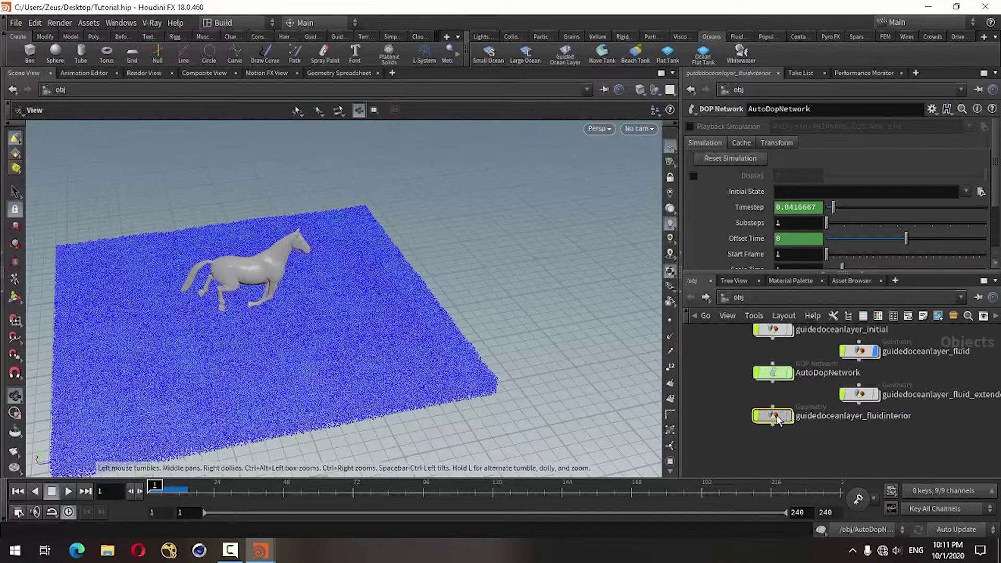
click(776, 418)
key(Delete)
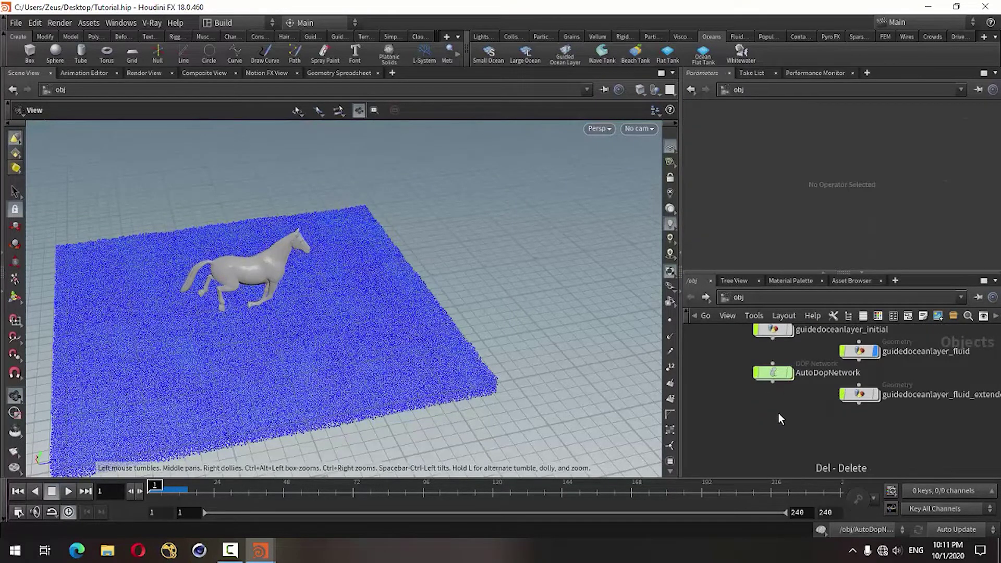
scroll(779, 419, down, 2)
scroll(780, 418, down, 1)
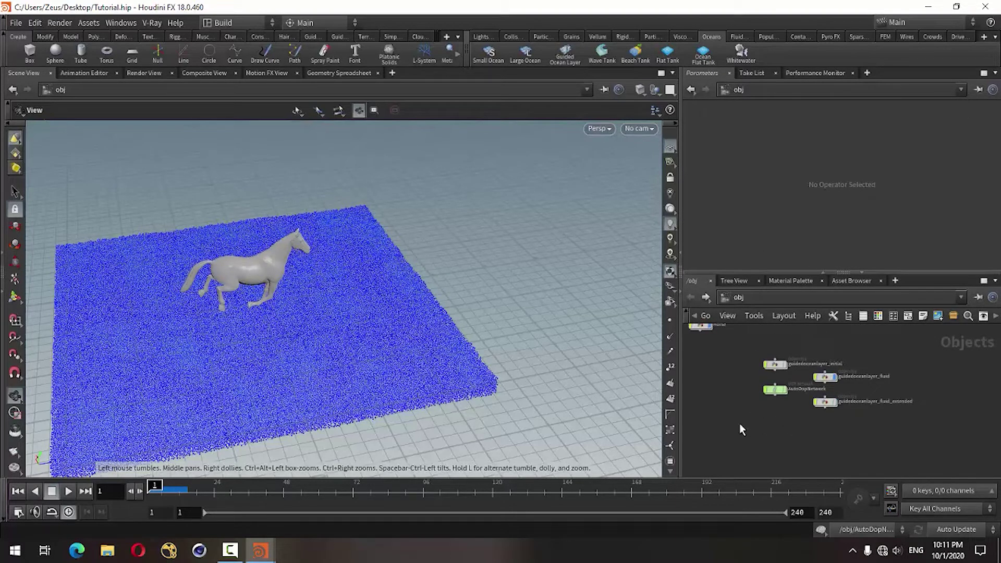
Build a whitewater simulation from the ocean fluid using the Whitewater shelf tool
click(740, 51)
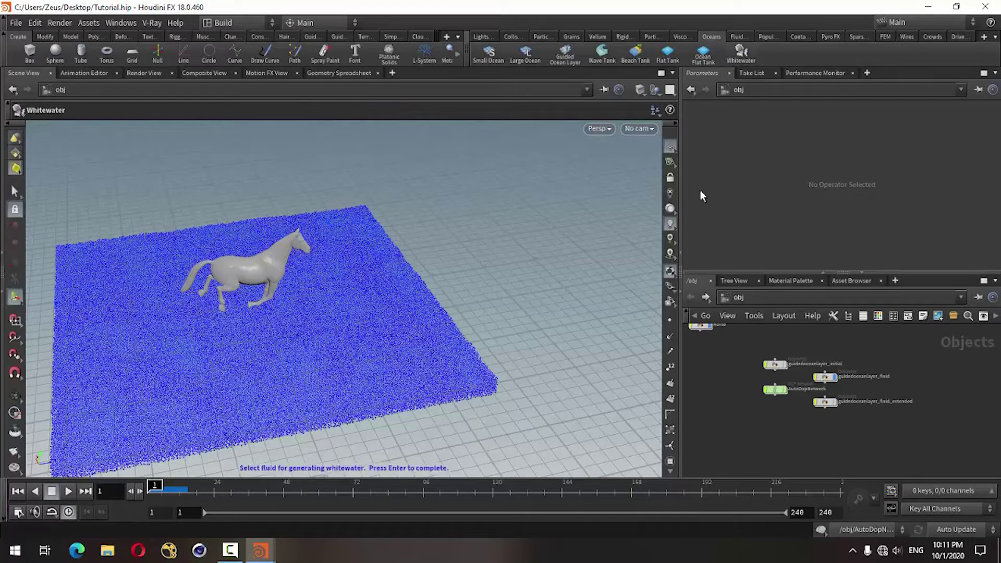
click(365, 329)
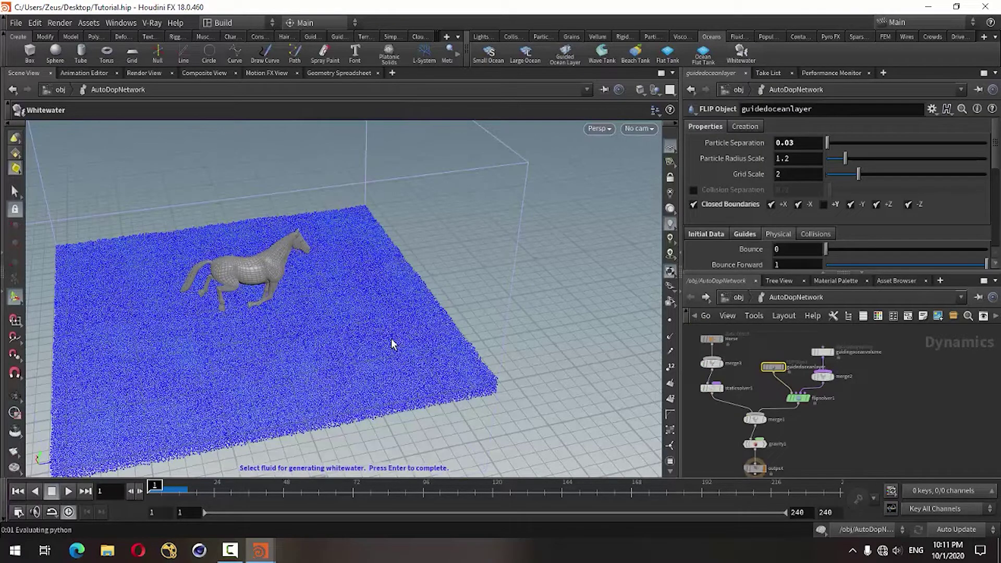
key(Return)
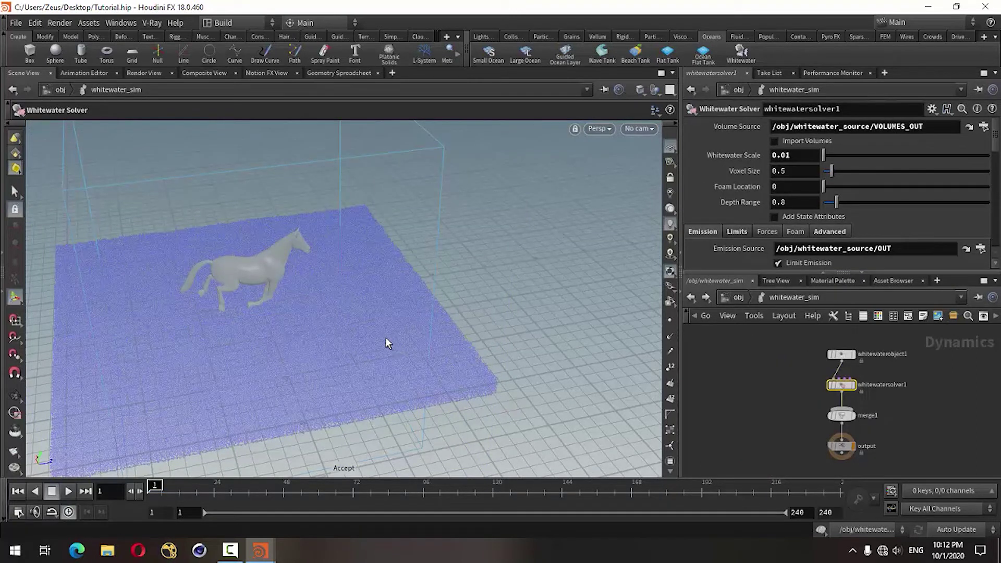
Set whitewatersolver1's emission particle lifespan to 1
drag(841, 354, 776, 364)
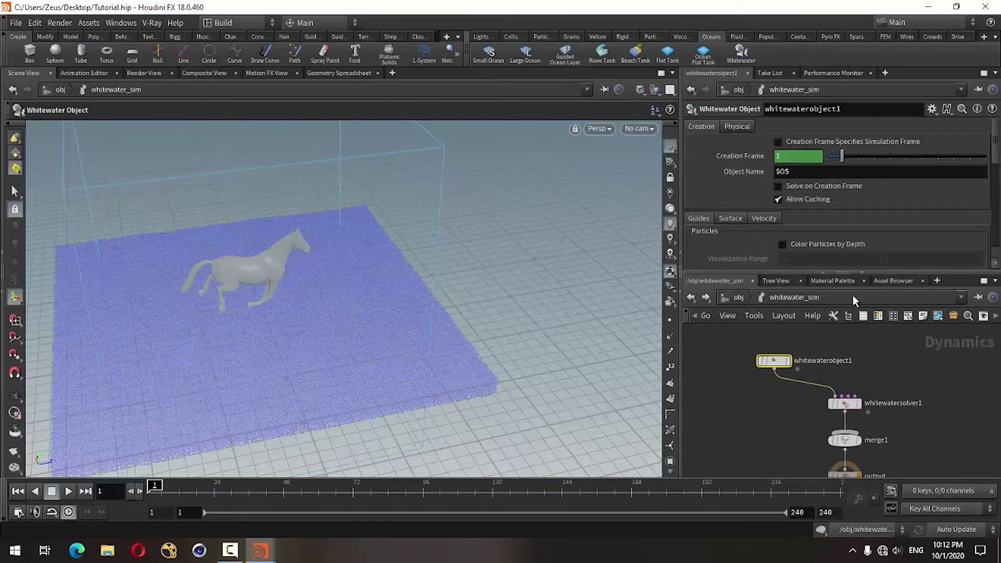
drag(863, 274, 863, 359)
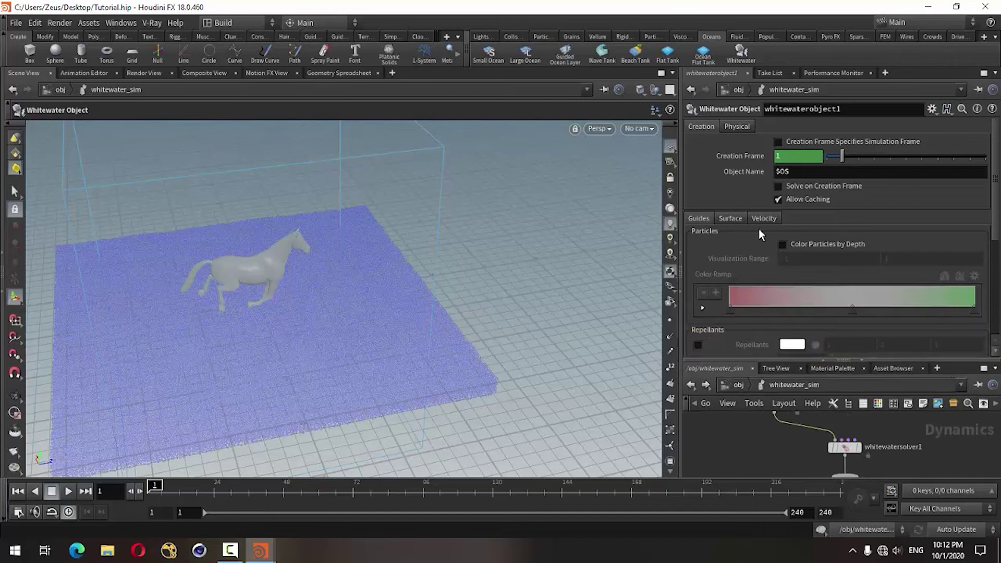
scroll(785, 457, up, 2)
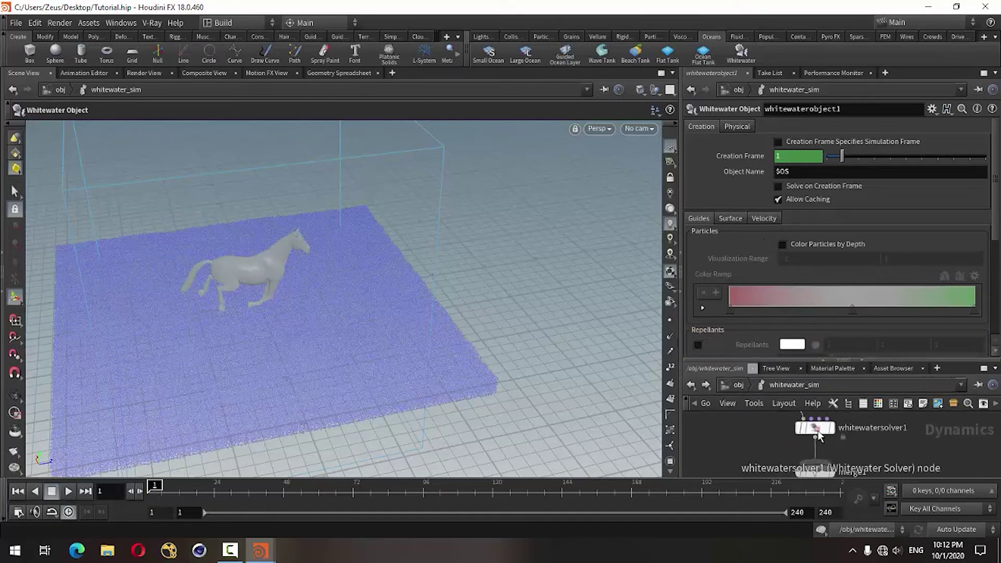
click(809, 424)
scroll(739, 288, down, 5)
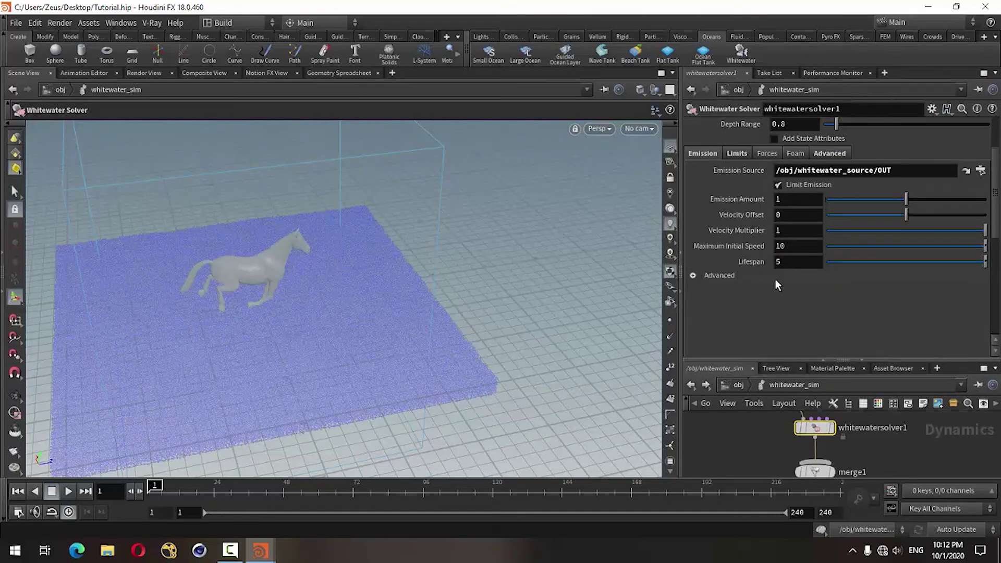
click(790, 262)
text(1)
Set the advanced Bubbles aging rate to 0
click(694, 275)
scroll(733, 321, down, 4)
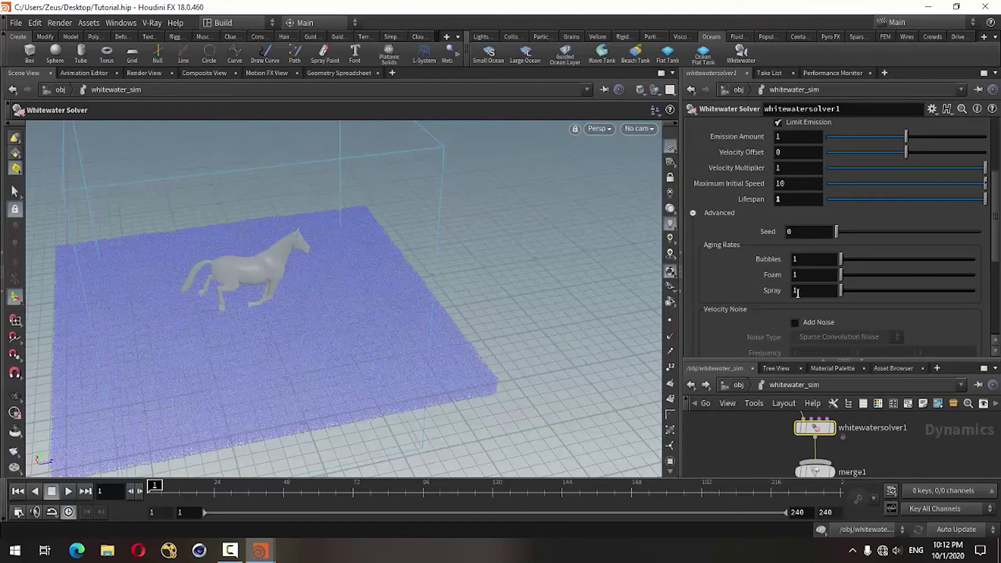
click(788, 260)
text(0)
key(Return)
Enable Closed Boundaries on the whitewater solver's Limits tab
scroll(761, 281, up, 4)
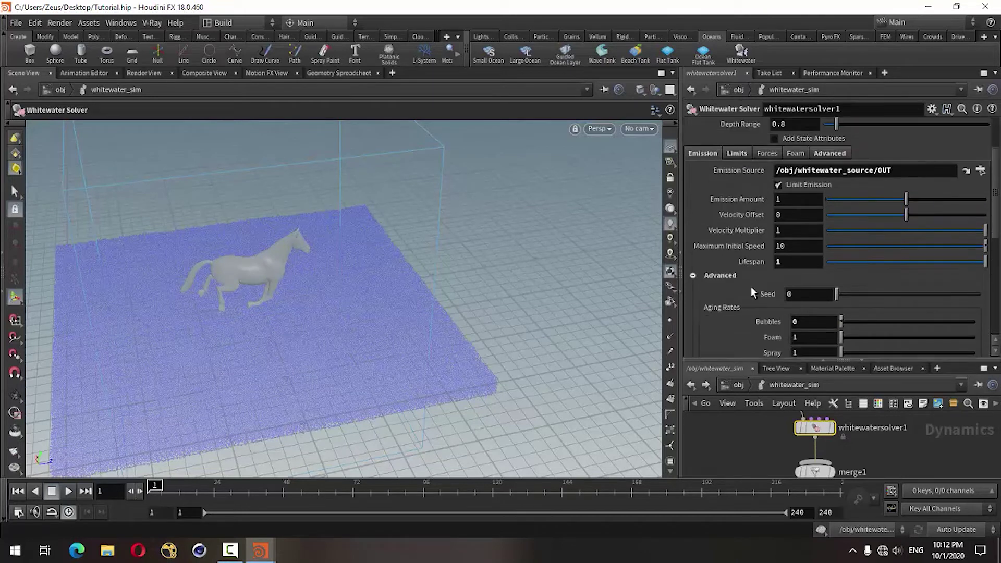
scroll(751, 287, up, 1)
click(737, 170)
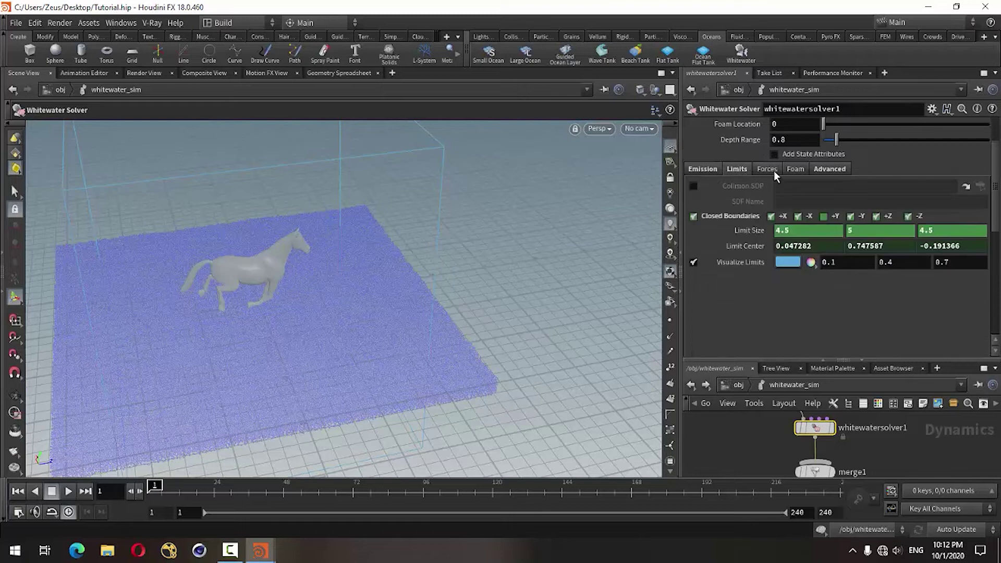
click(829, 169)
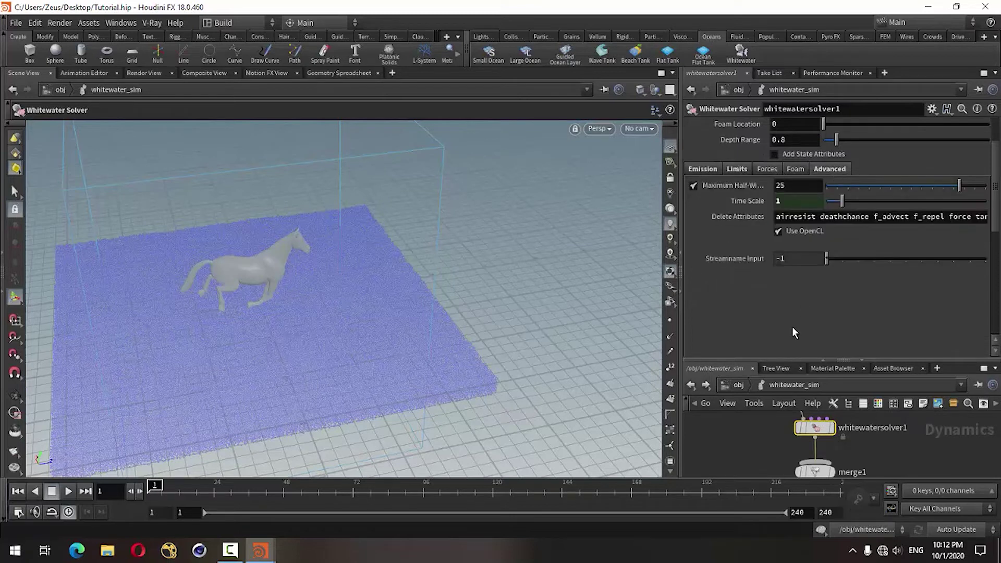
click(795, 169)
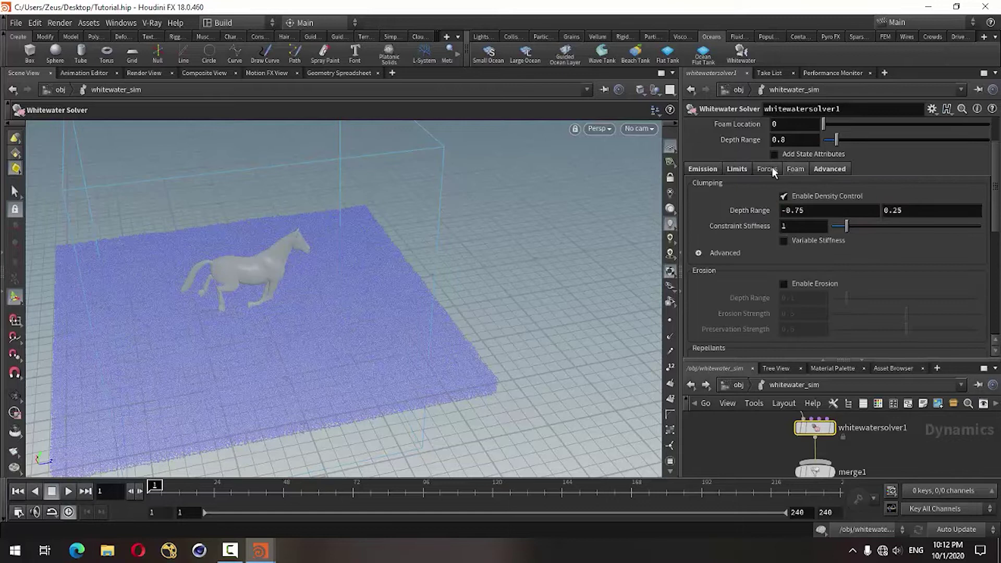
click(735, 172)
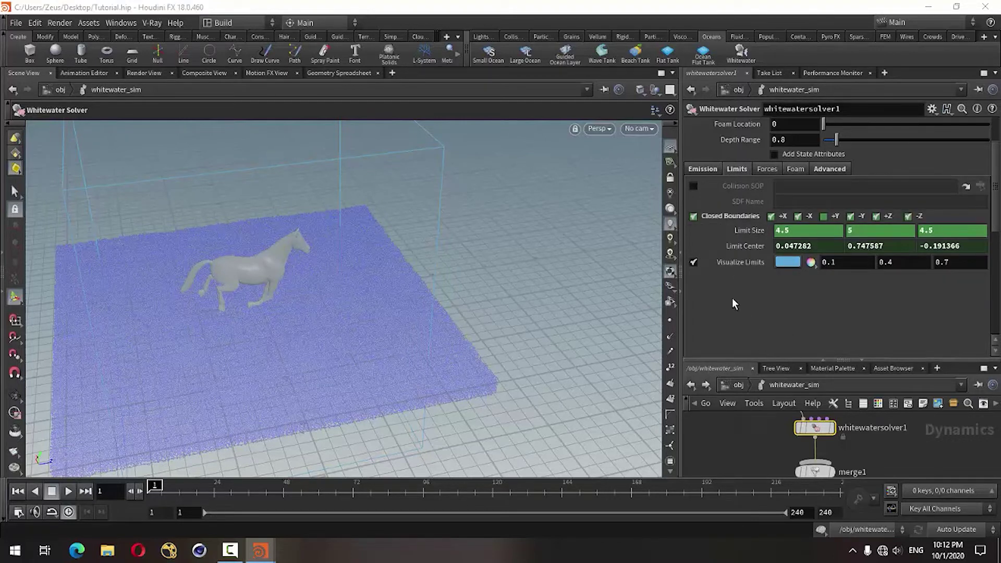
click(693, 217)
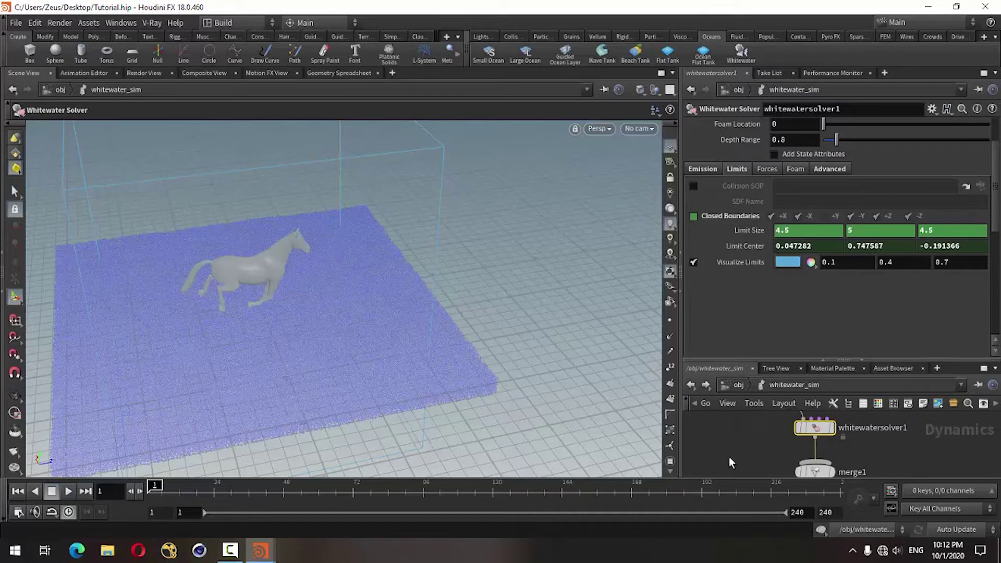
Back in AutoDopNetwork, bring up flipsolver1's Volume Limits settings
click(690, 386)
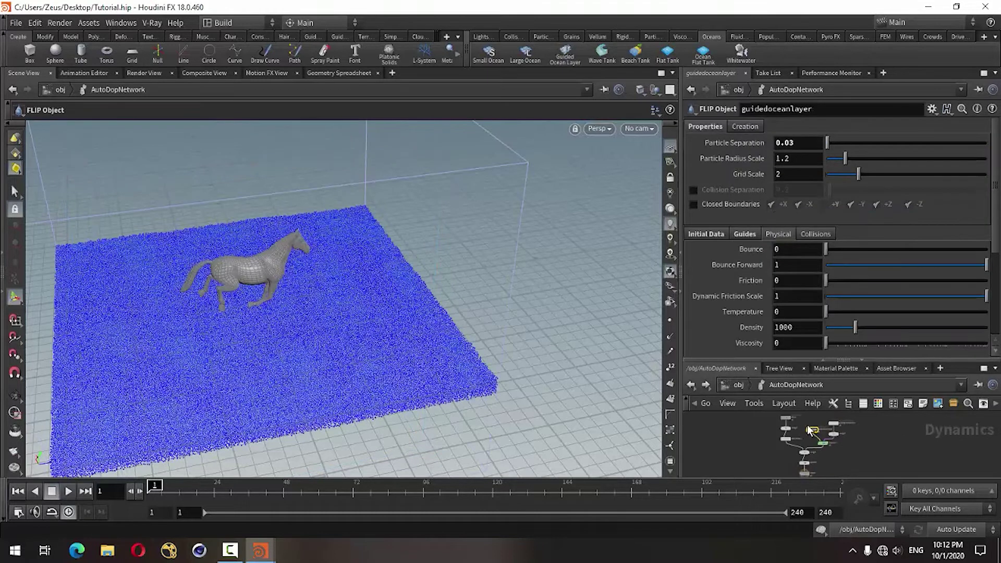
drag(813, 361, 813, 277)
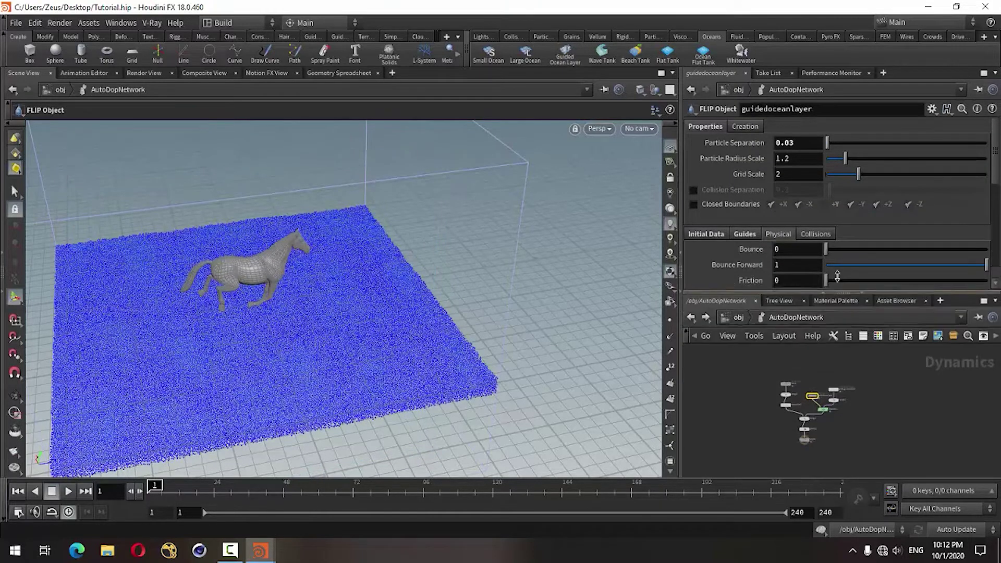
scroll(803, 414, up, 3)
click(801, 409)
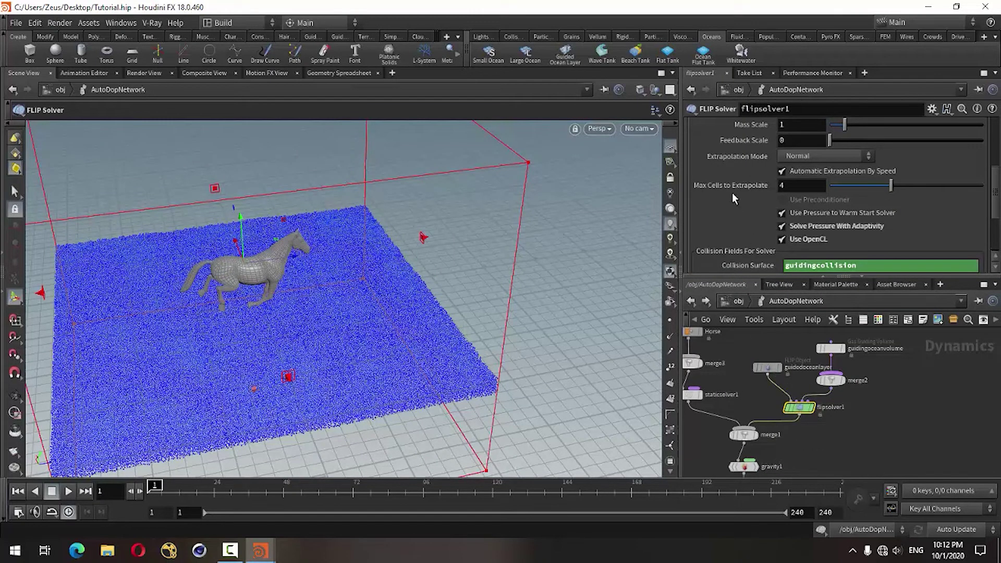
scroll(732, 224, up, 3)
click(719, 219)
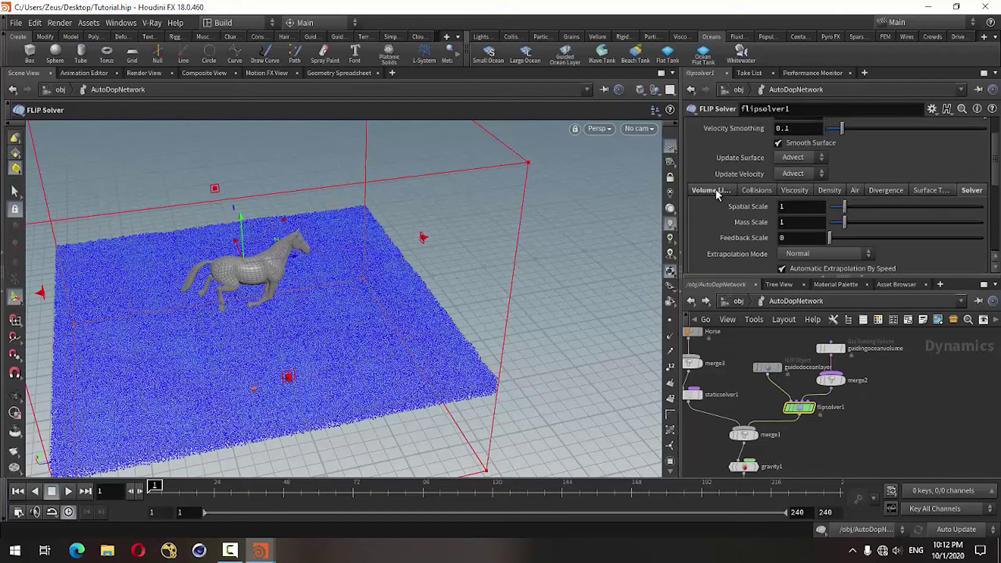
scroll(797, 249, up, 1)
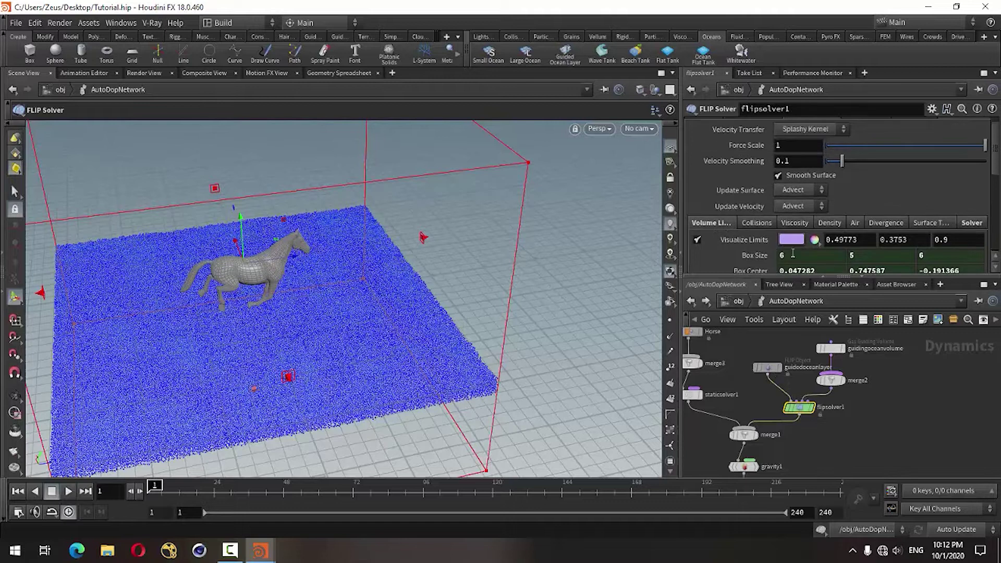
scroll(800, 253, down, 2)
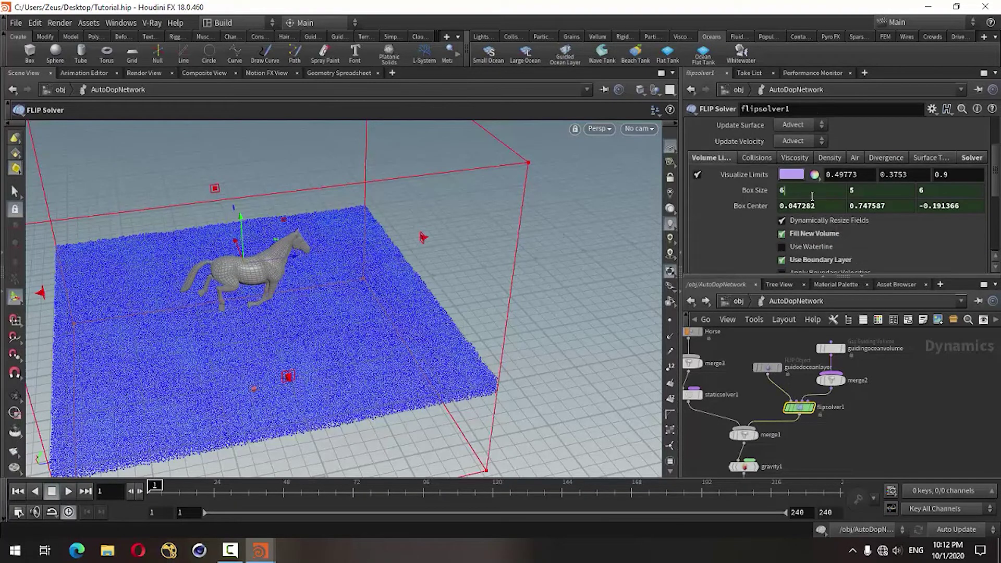
Drive Box Size and Box Center with their ch() wave-tank expressions, then return to /obj
right_click(755, 194)
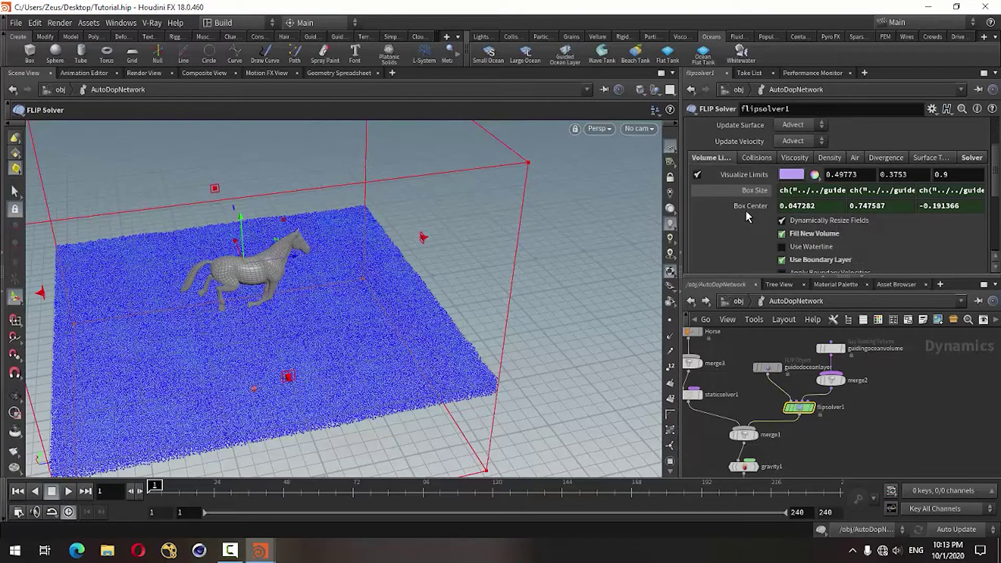
right_click(745, 211)
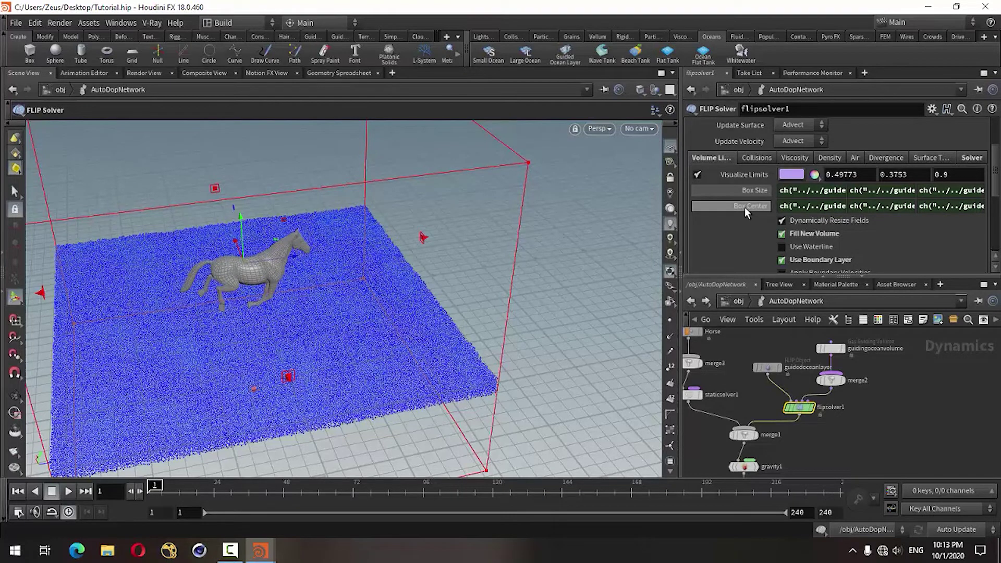
click(744, 207)
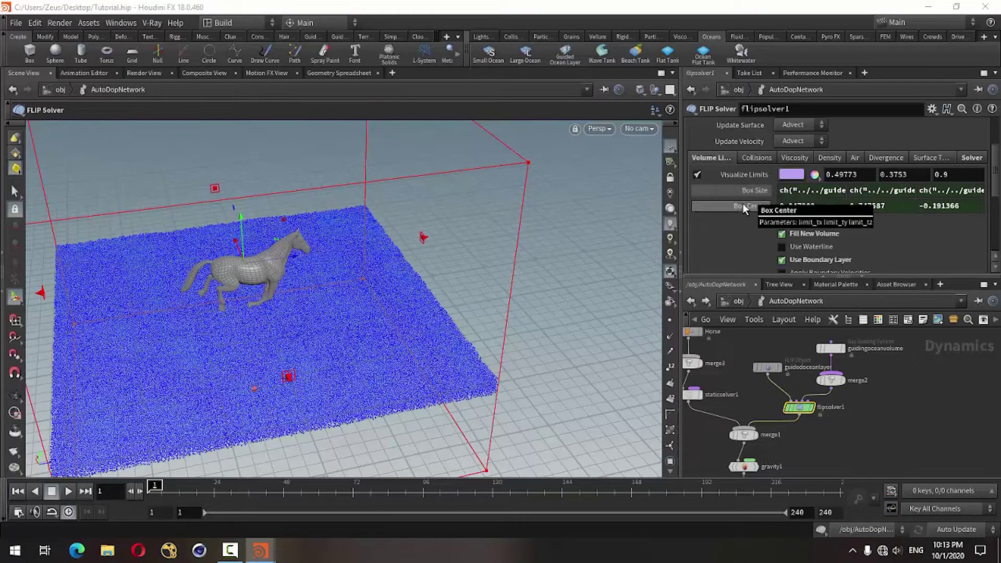
click(743, 206)
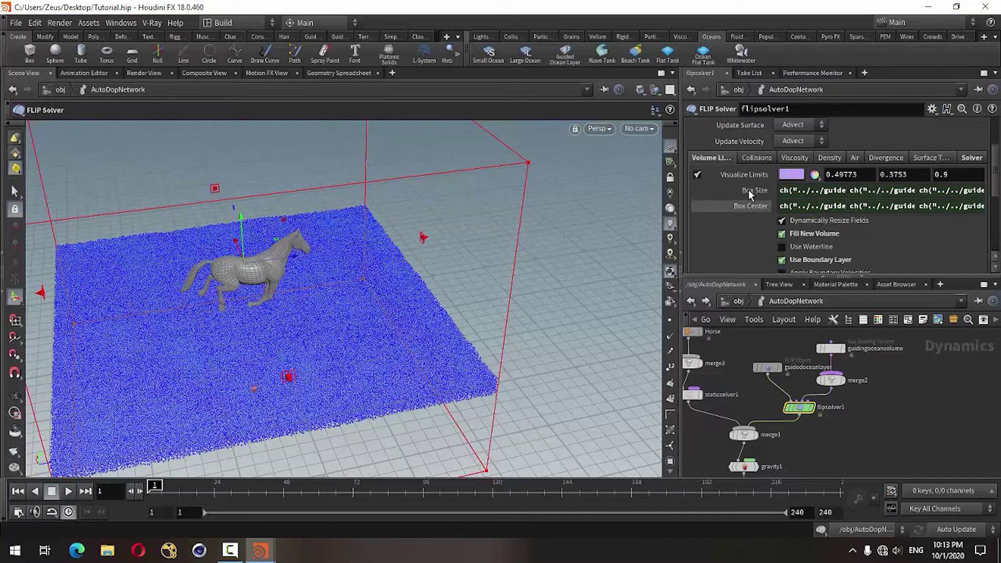
click(748, 190)
click(785, 191)
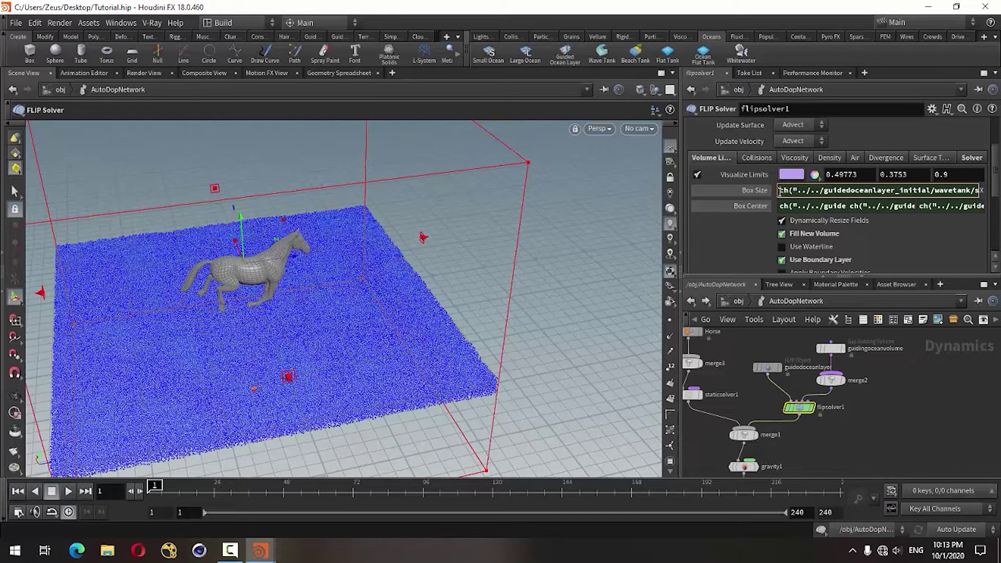
click(894, 443)
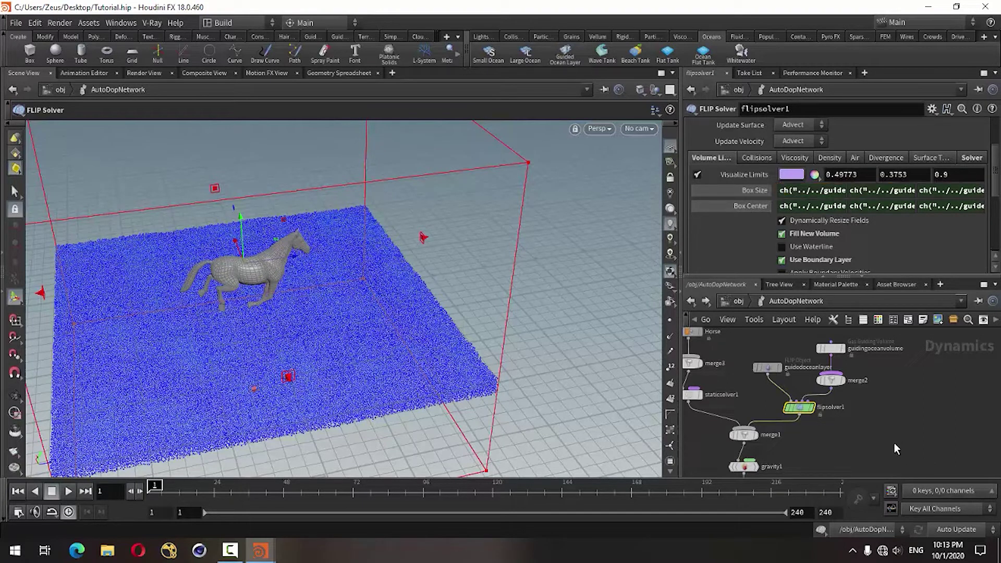
click(690, 301)
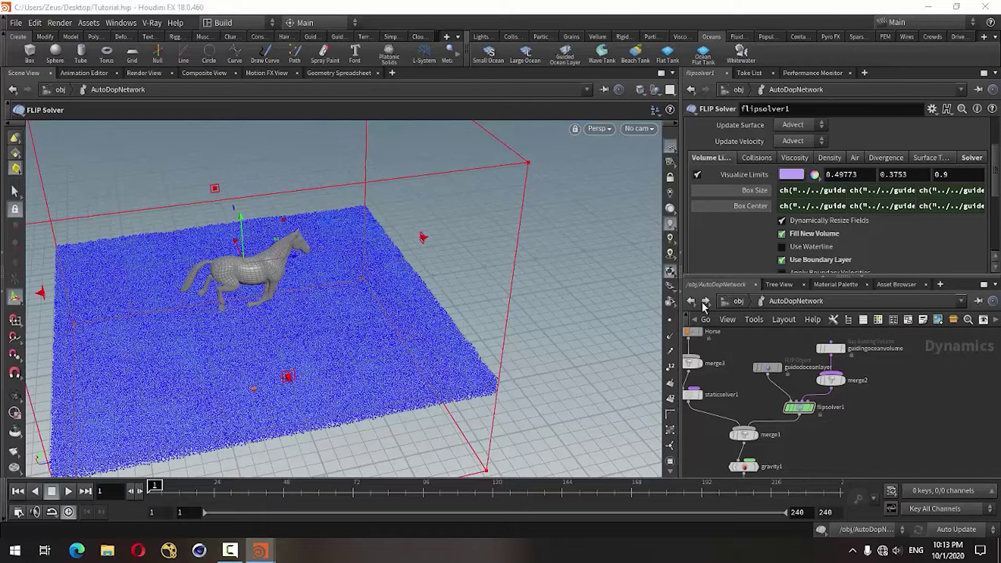
click(789, 409)
Inside whitewater_sim, link the whitewater Limit Size to the FLIP solver's limit size
scroll(792, 398, up, 3)
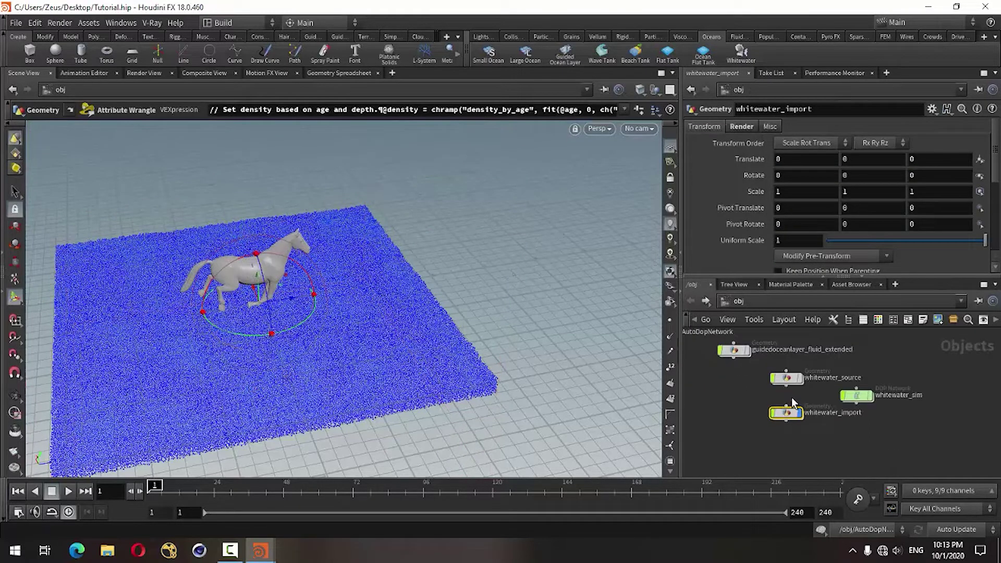
double_click(856, 396)
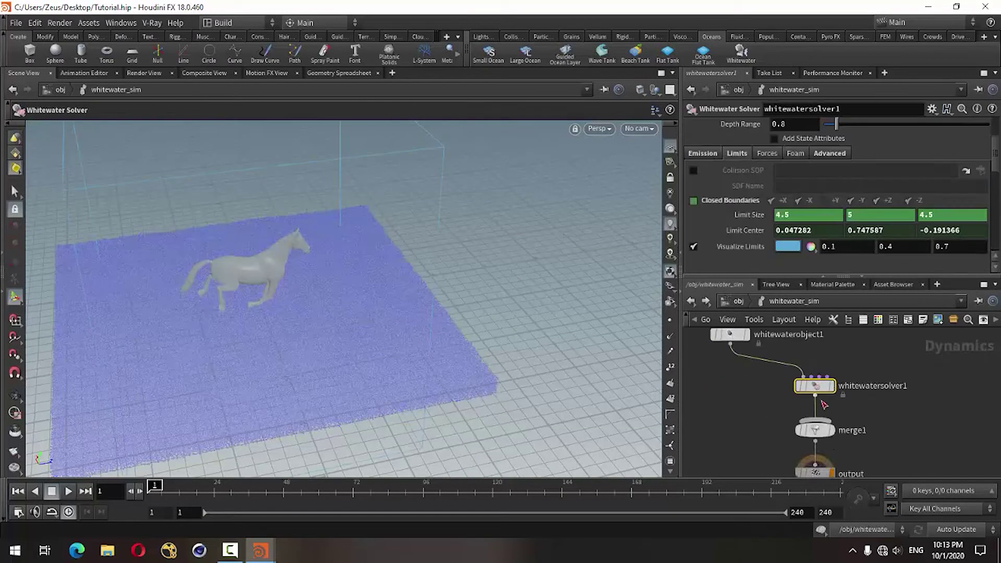
drag(764, 221, 743, 217)
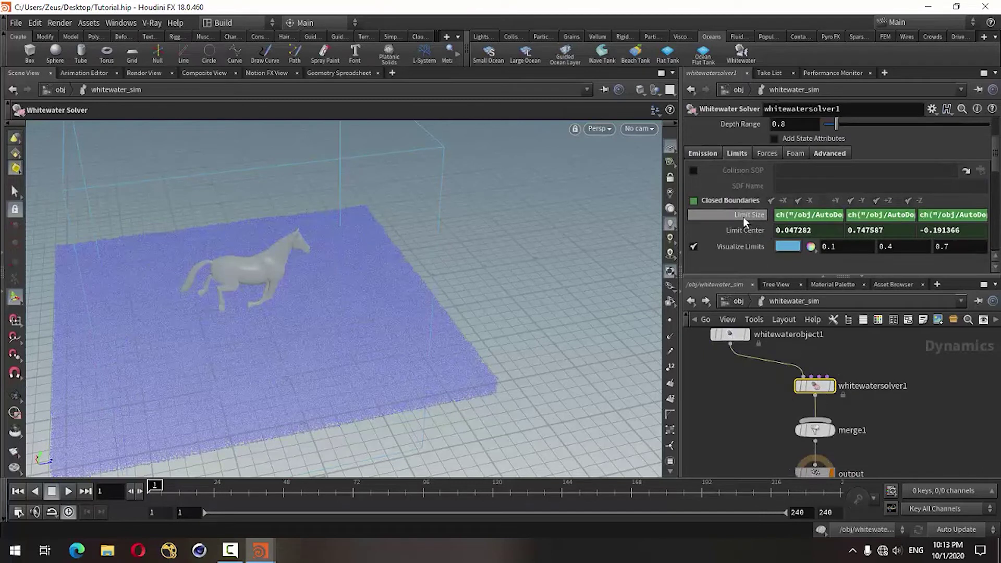
click(743, 217)
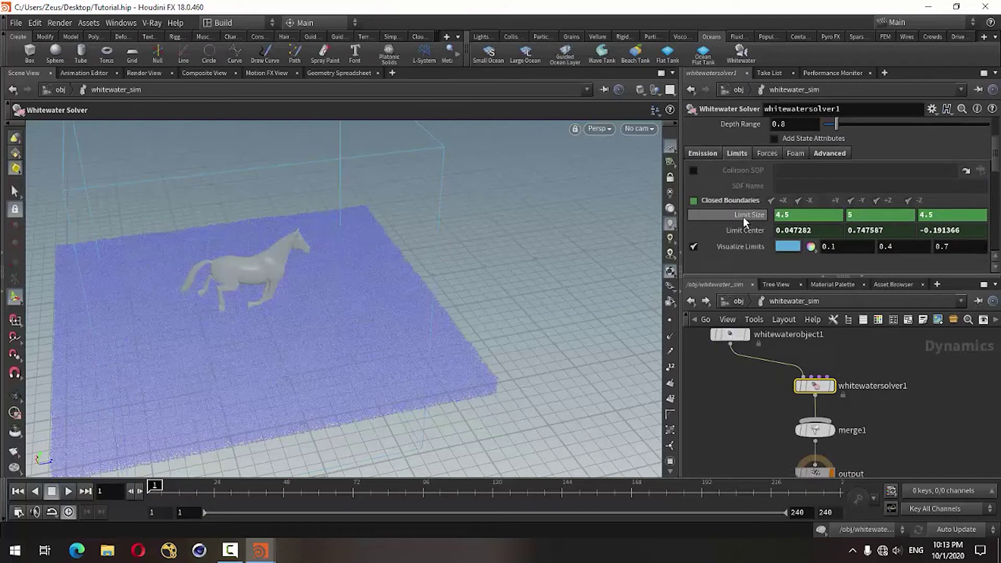
click(764, 219)
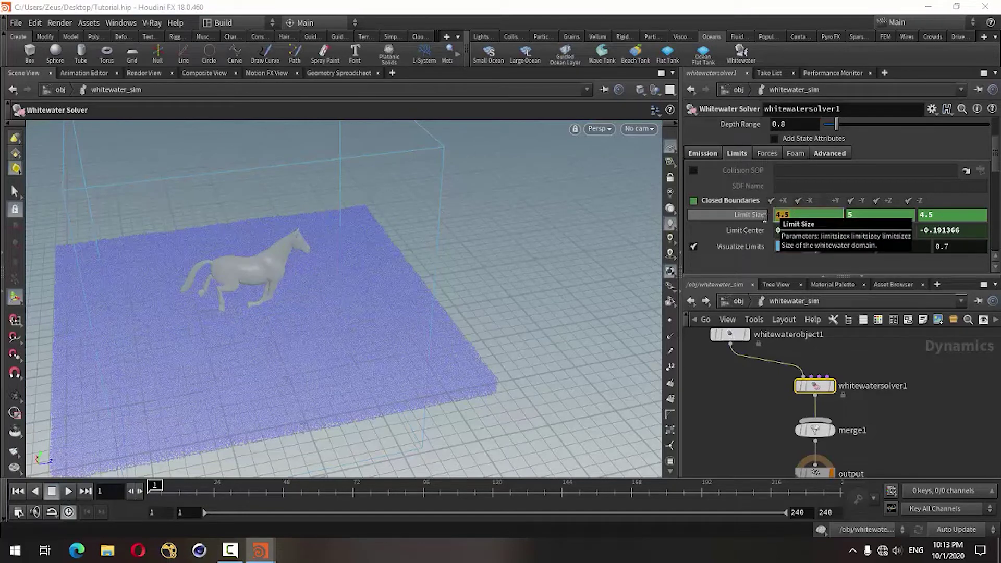
text(6)
click(938, 217)
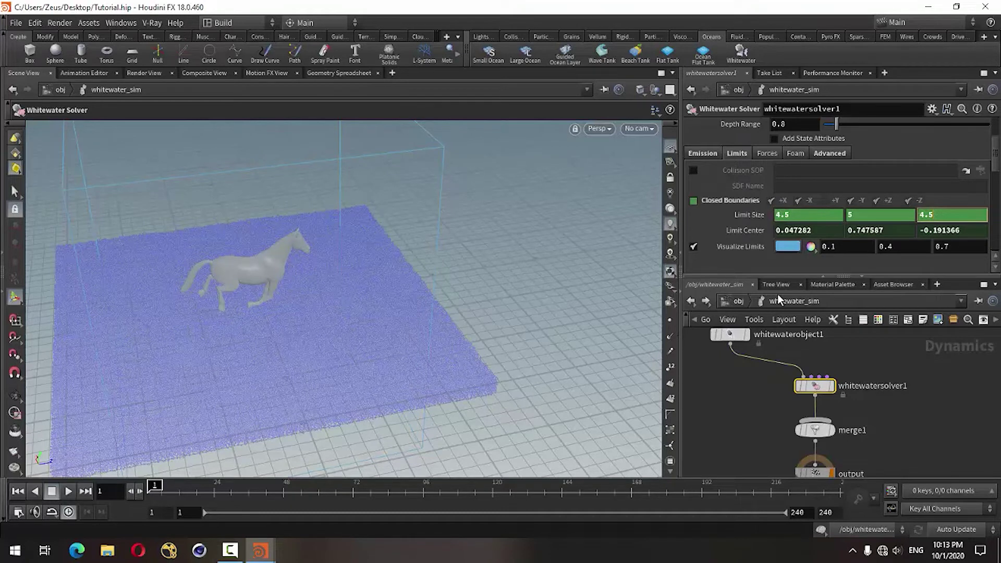
Commit the Limit Size ch() expressions referencing flipsolver1/limit_size and return to /obj
click(744, 211)
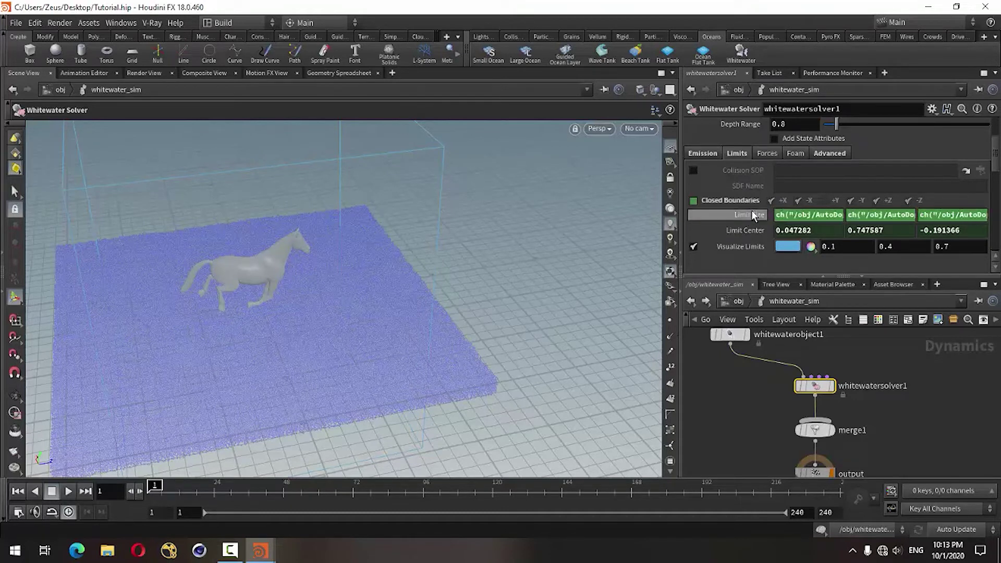
click(773, 213)
drag(773, 214, 783, 226)
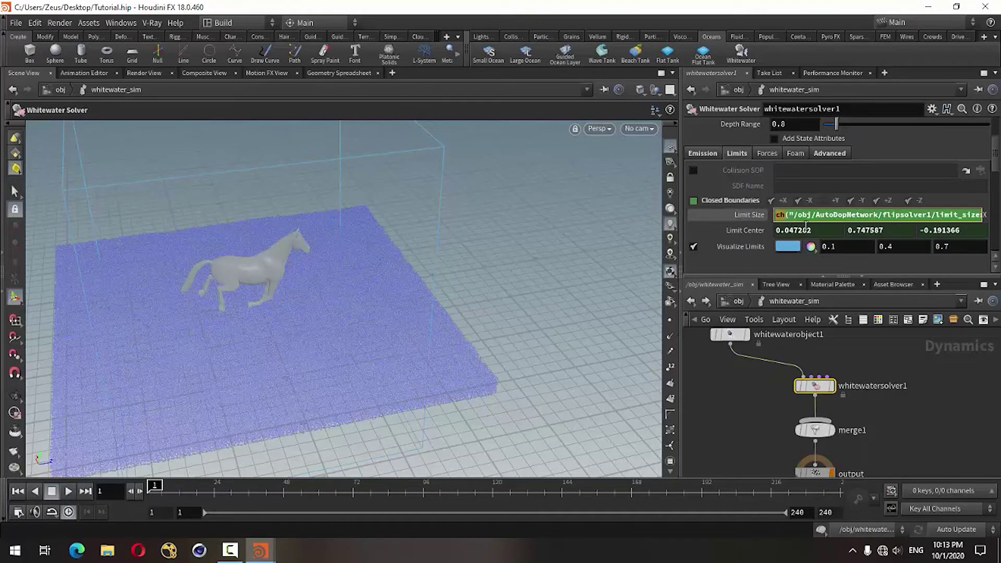
click(866, 221)
key(End)
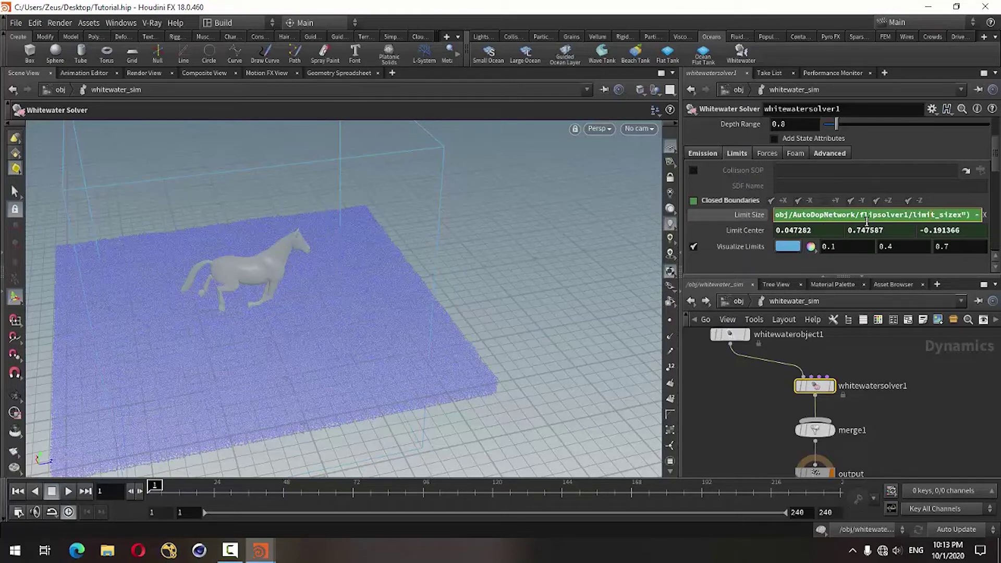
click(861, 424)
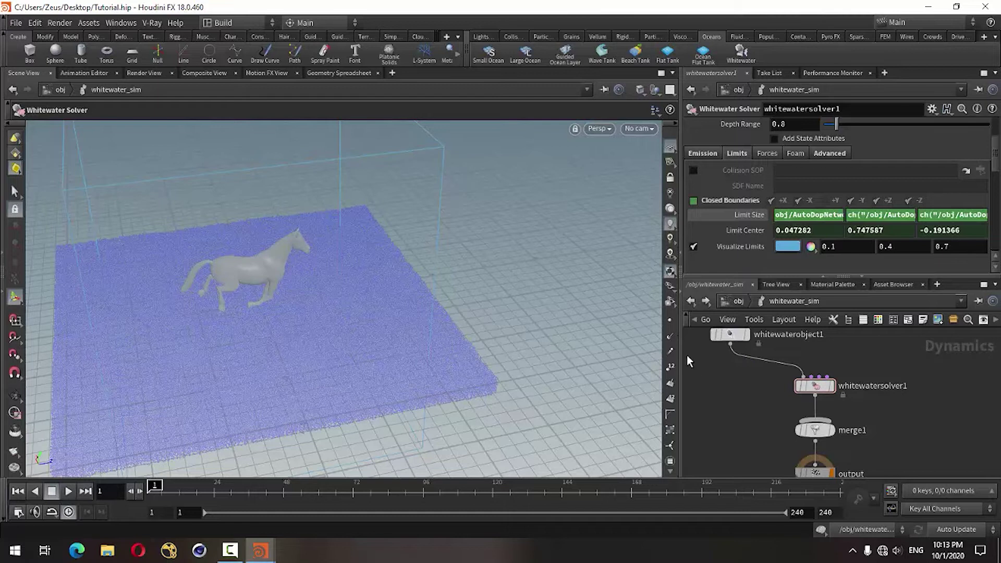
click(691, 300)
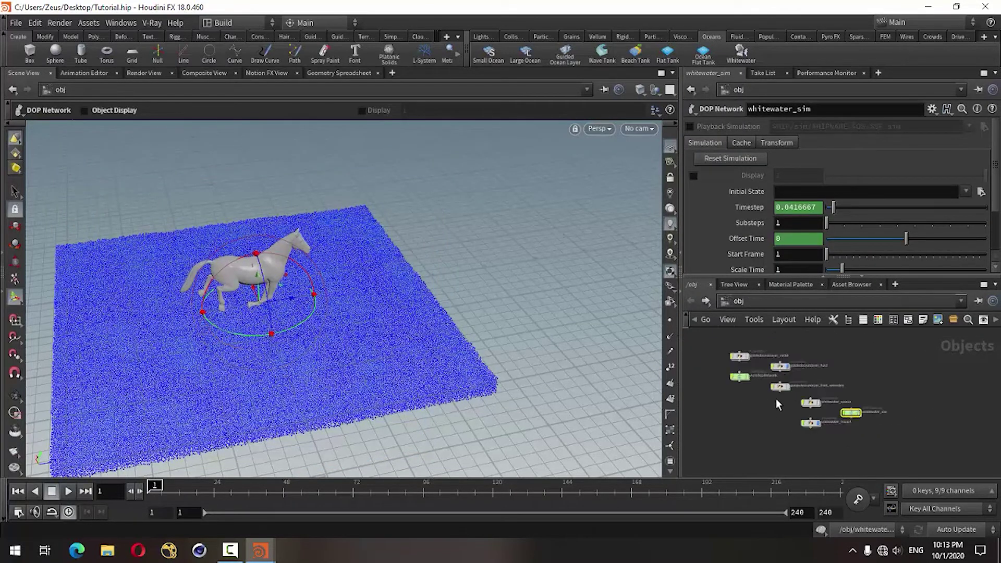
Change guidedoceanlayer_initial's wave tank Ocean Source Size X from 6 to 3
scroll(763, 359, up, 2)
double_click(730, 356)
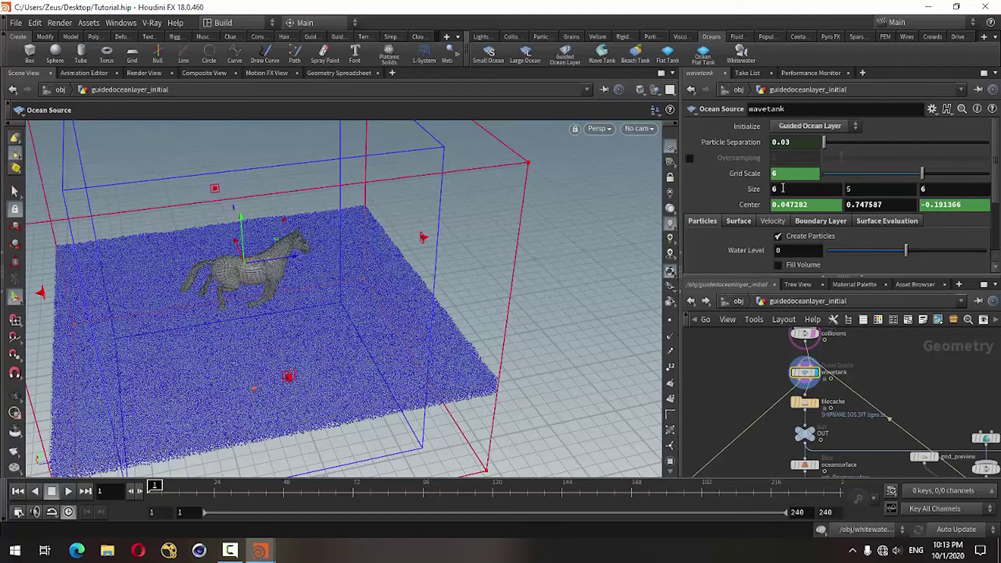
key(Escape)
mouse_move(290, 373)
mouse_down()
mouse_move(414, 339)
mouse_move(415, 328)
mouse_move(384, 362)
mouse_move(376, 393)
mouse_up()
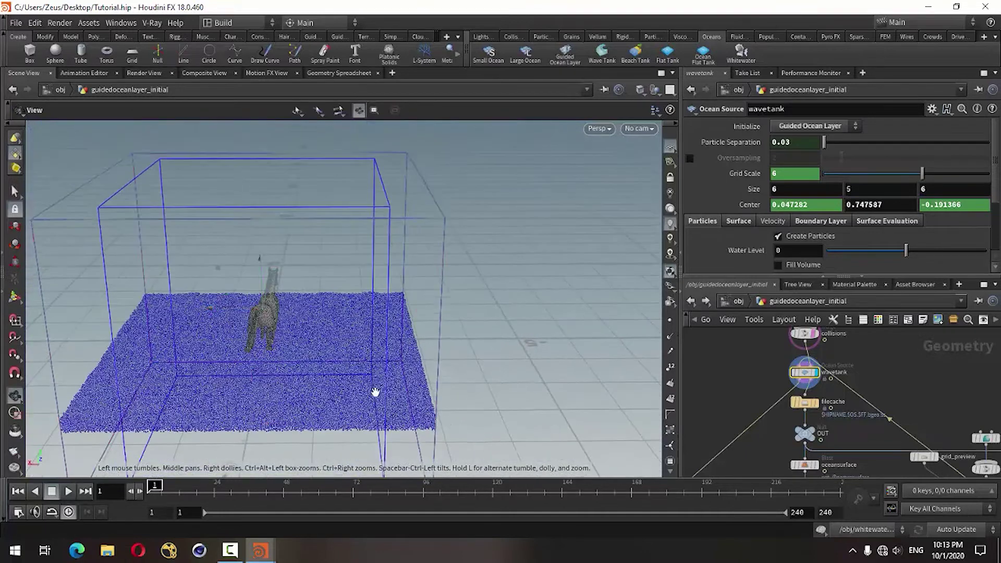
key(Return)
double_click(777, 189)
text(3)
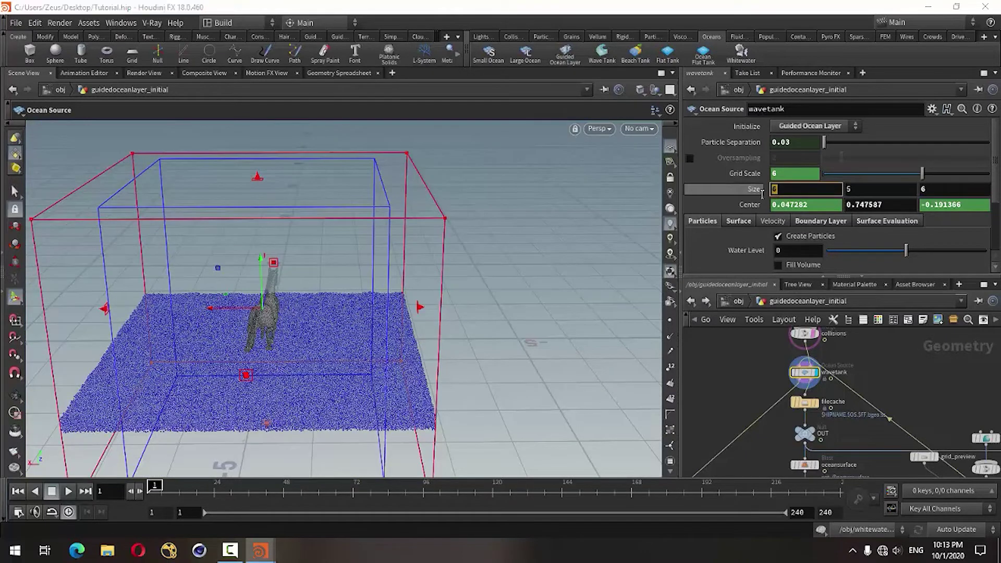
key(Return)
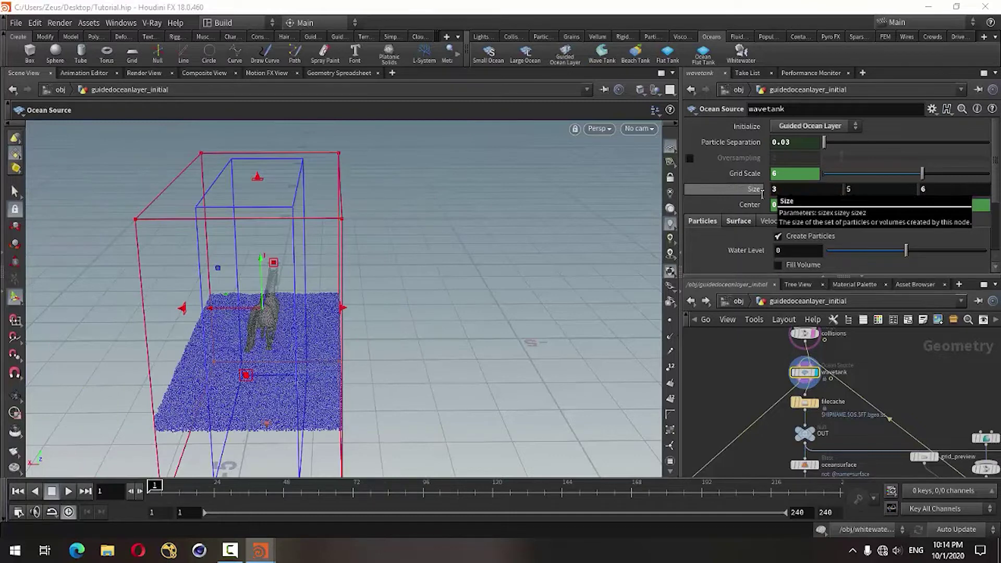
Go back to the object level and orbit around the ocean and horse
key(Escape)
mouse_move(428, 292)
mouse_down()
mouse_move(430, 382)
mouse_move(391, 358)
mouse_move(476, 387)
mouse_up()
key(Return)
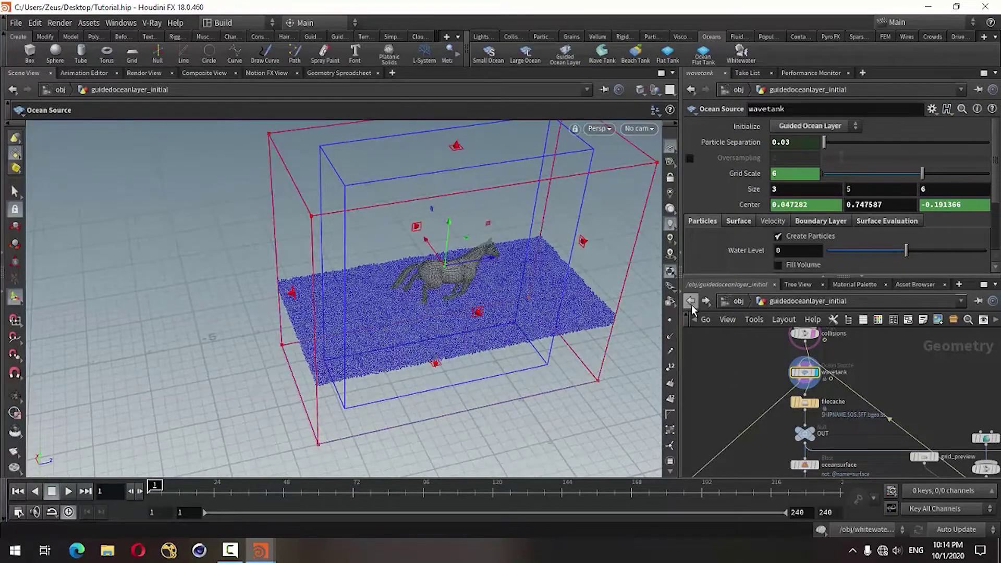
click(691, 305)
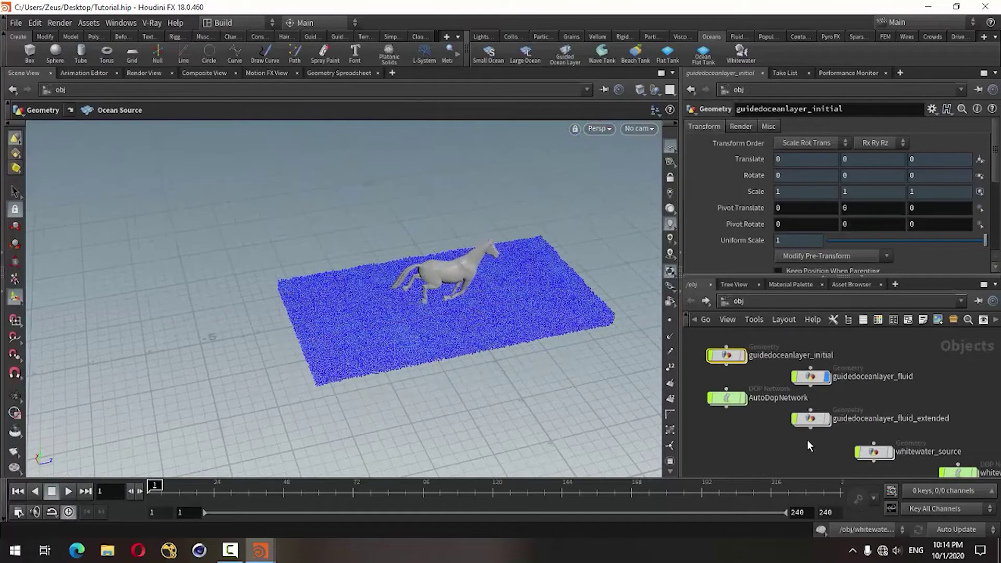
scroll(807, 438, down, 3)
scroll(810, 436, up, 1)
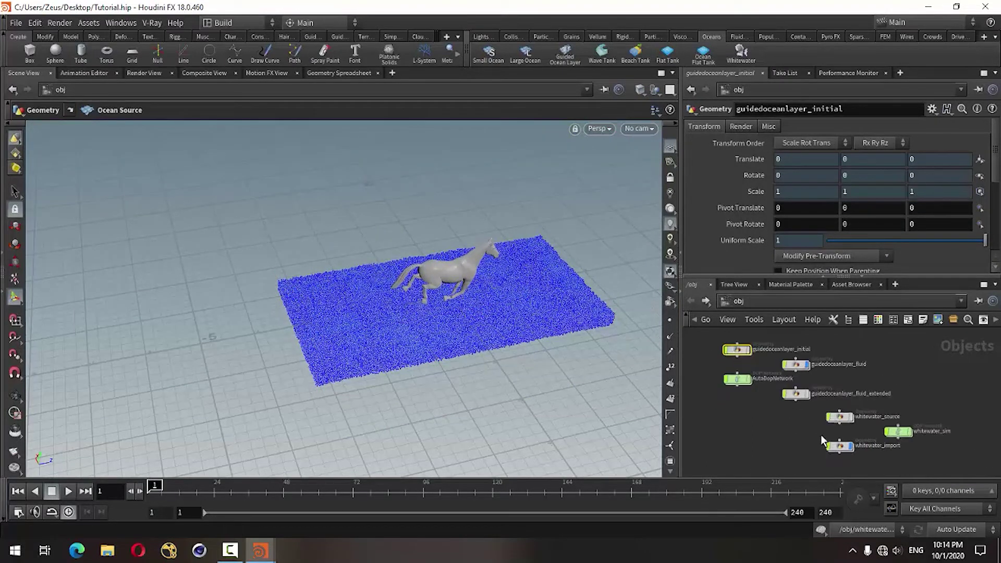
scroll(821, 435, up, 2)
scroll(871, 432, up, 1)
scroll(785, 446, down, 3)
scroll(786, 445, down, 1)
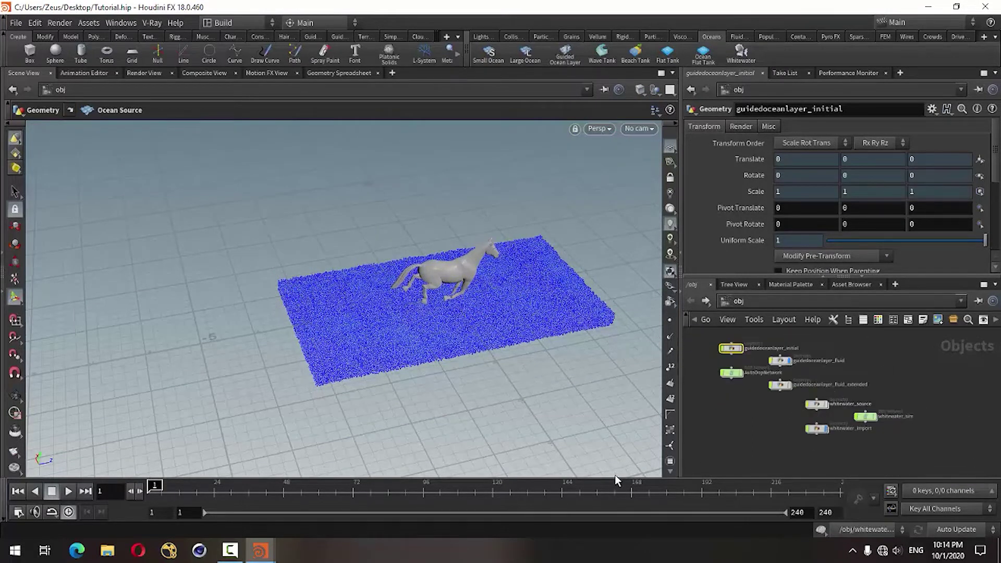
key(Escape)
mouse_move(491, 415)
mouse_down()
mouse_move(543, 385)
mouse_move(330, 404)
mouse_move(453, 406)
mouse_move(415, 389)
mouse_move(362, 387)
mouse_move(337, 349)
mouse_move(487, 353)
mouse_move(380, 368)
mouse_move(280, 454)
mouse_up()
Let the simulation cook to frame 8 while orbiting low around the horse's legs
key(Return)
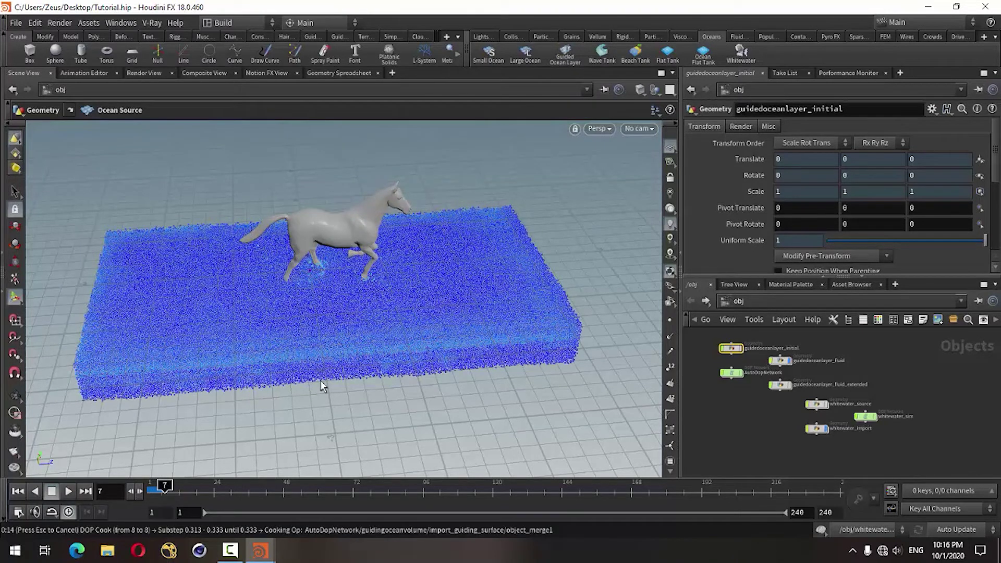
mouse_move(320, 386)
mouse_down()
mouse_move(343, 328)
mouse_move(384, 277)
mouse_move(246, 353)
mouse_move(505, 324)
mouse_up()
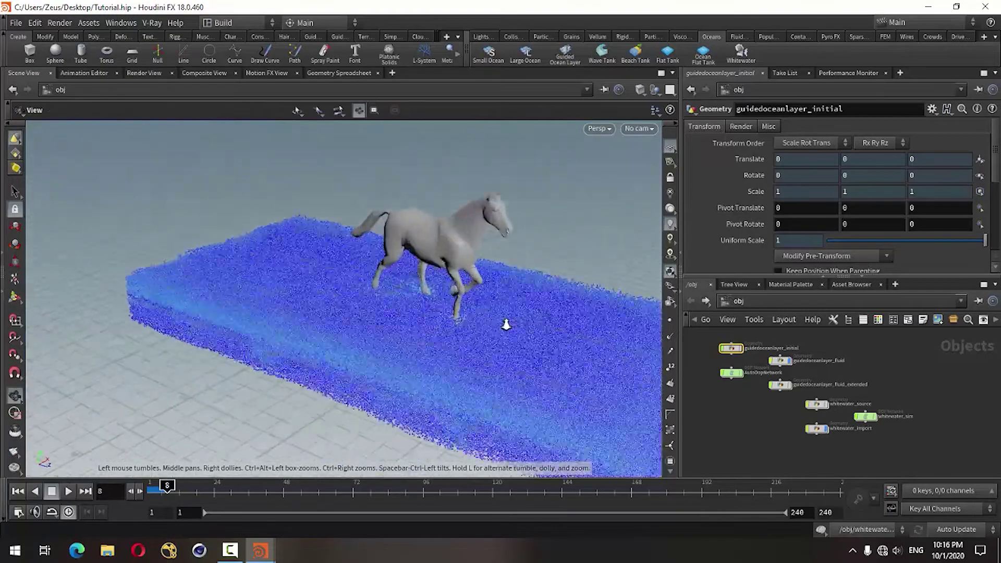
scroll(411, 316, up, 5)
mouse_move(411, 316)
mouse_down()
mouse_move(500, 362)
mouse_move(496, 347)
mouse_move(404, 290)
mouse_move(534, 400)
mouse_up()
scroll(866, 416, up, 4)
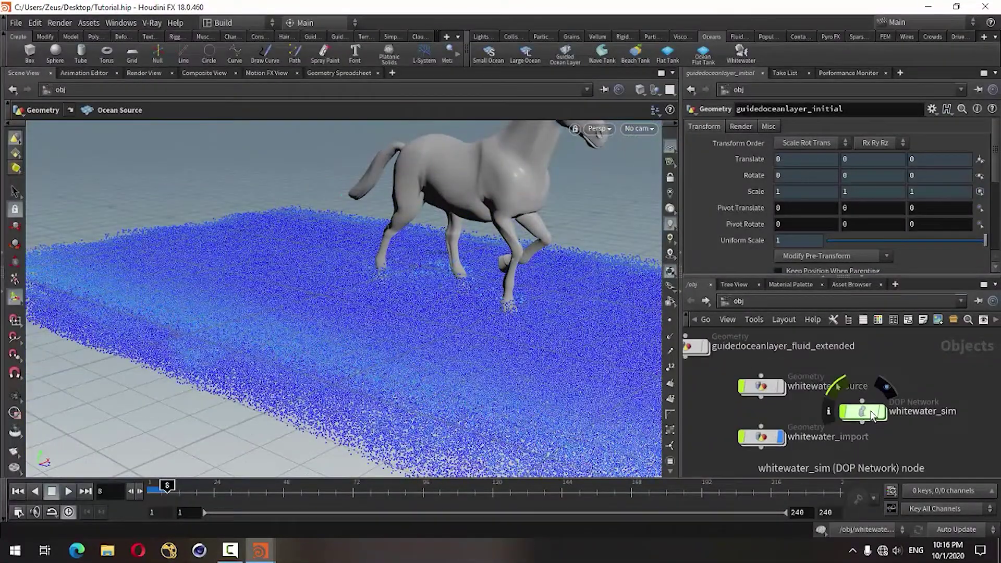
Briefly enter whitewater_sim, orbit closer to the horse's legs, and return to object level
double_click(851, 410)
key(Escape)
mouse_move(380, 327)
mouse_down()
mouse_move(393, 358)
mouse_move(537, 346)
mouse_move(444, 329)
mouse_up()
scroll(427, 297, up, 3)
scroll(406, 261, up, 2)
key(Return)
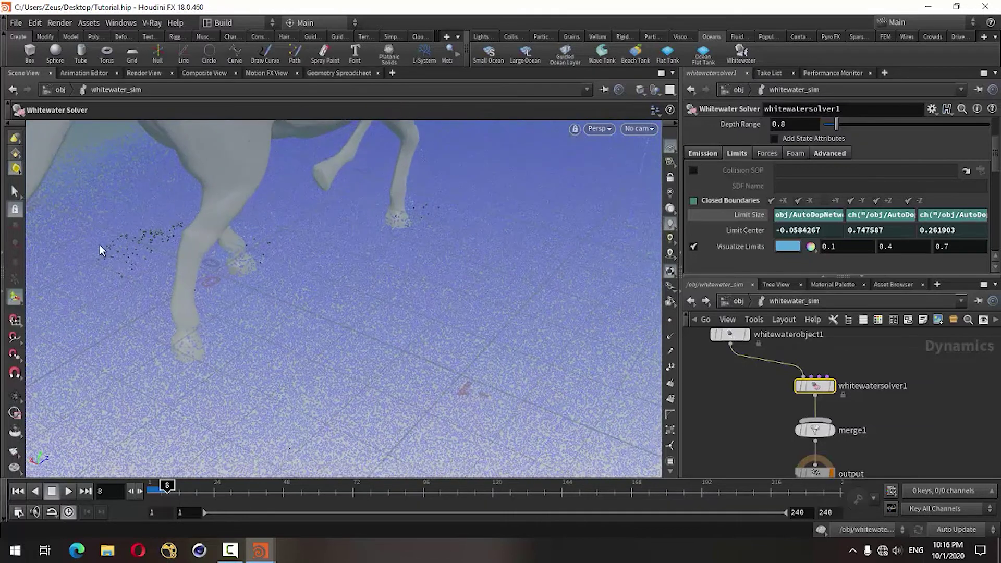
click(691, 301)
Reset to frame 1 and set the guidedoceanlayer FLIP object's Particle Separation to 0.01
scroll(824, 411, down, 3)
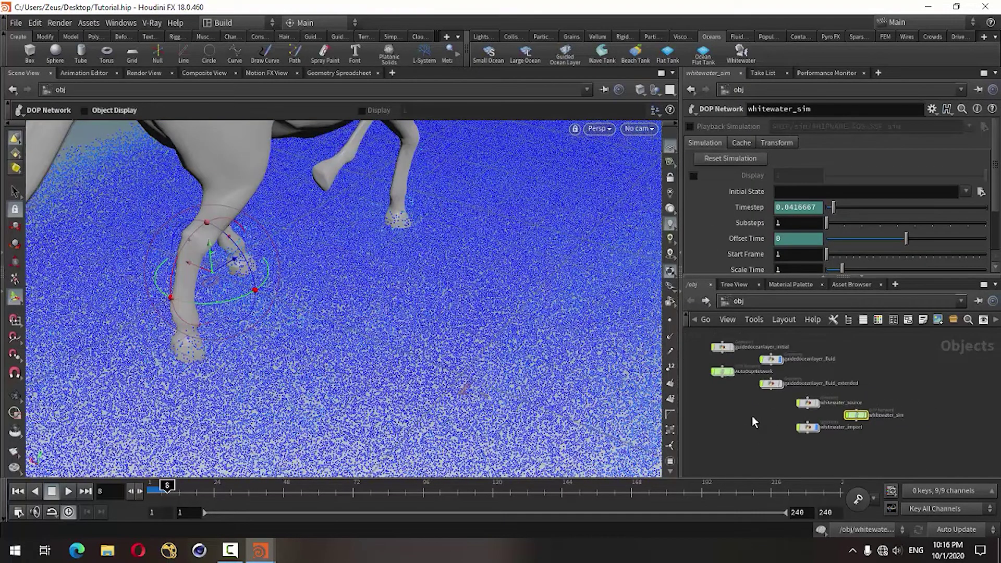
click(17, 491)
double_click(728, 370)
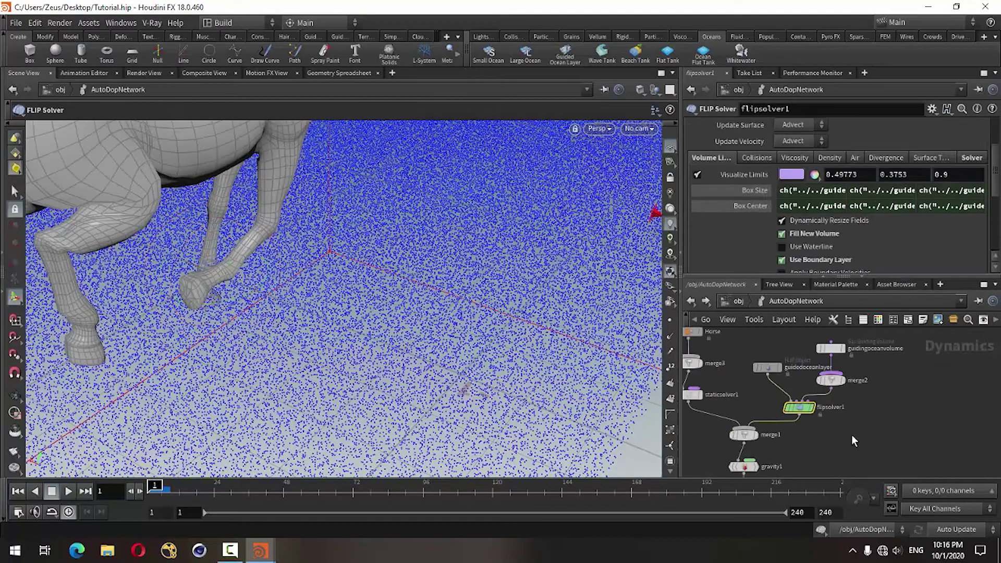
click(767, 367)
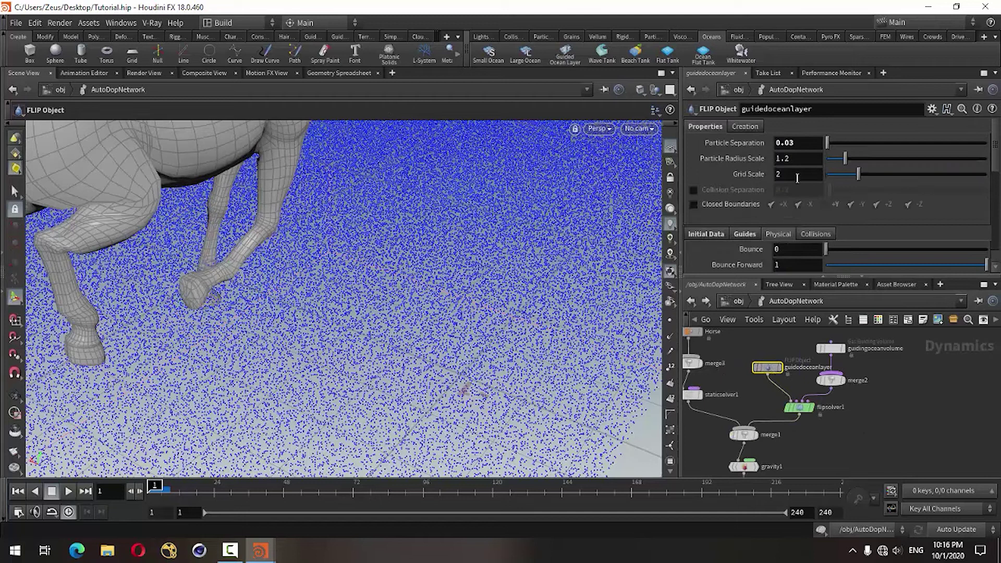
click(800, 142)
key(BackSpace)
text(1)
key(Return)
Review flipsolver1's Solver tab settings and return to /obj
click(798, 407)
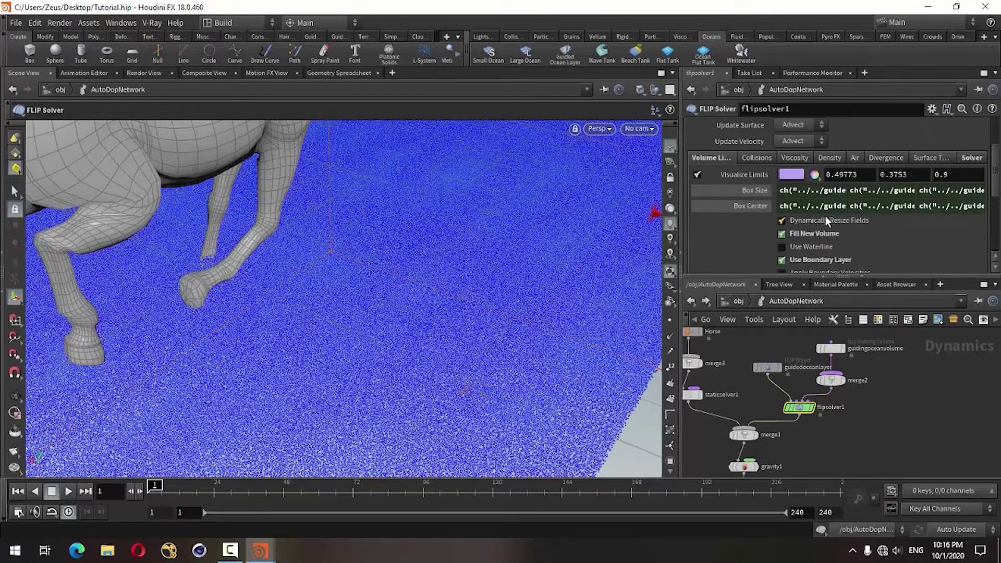
click(972, 158)
scroll(793, 236, down, 1)
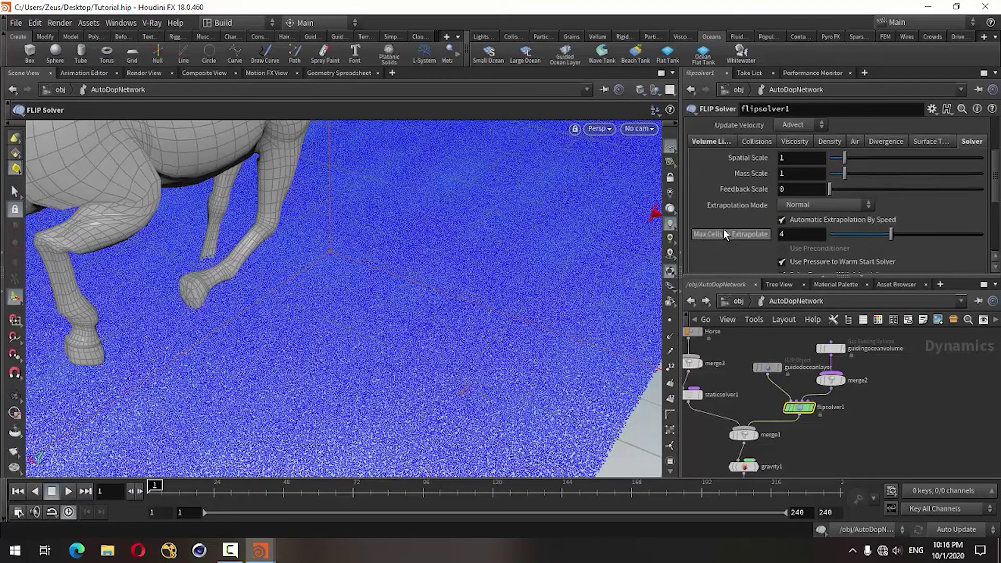
scroll(724, 229, down, 4)
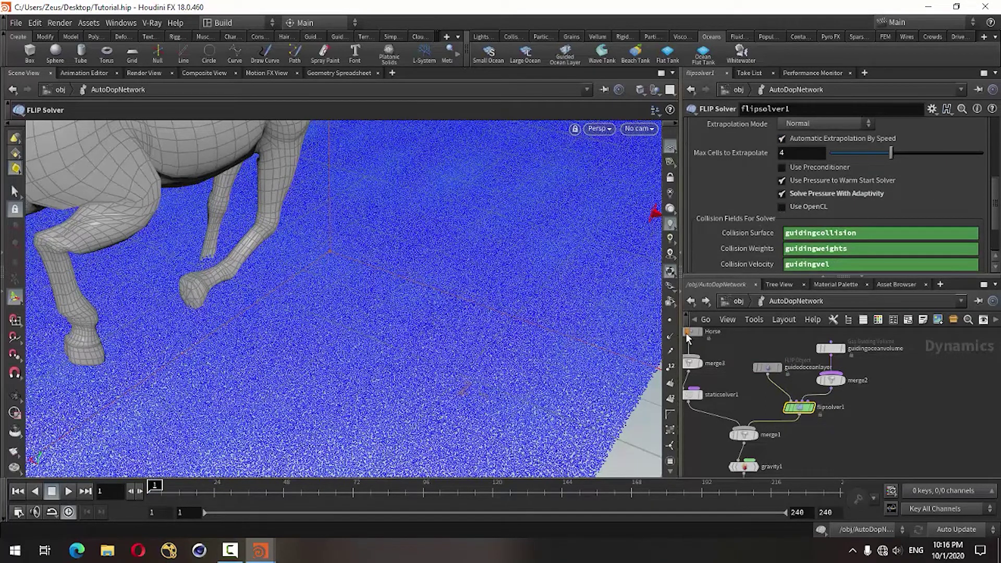
click(691, 301)
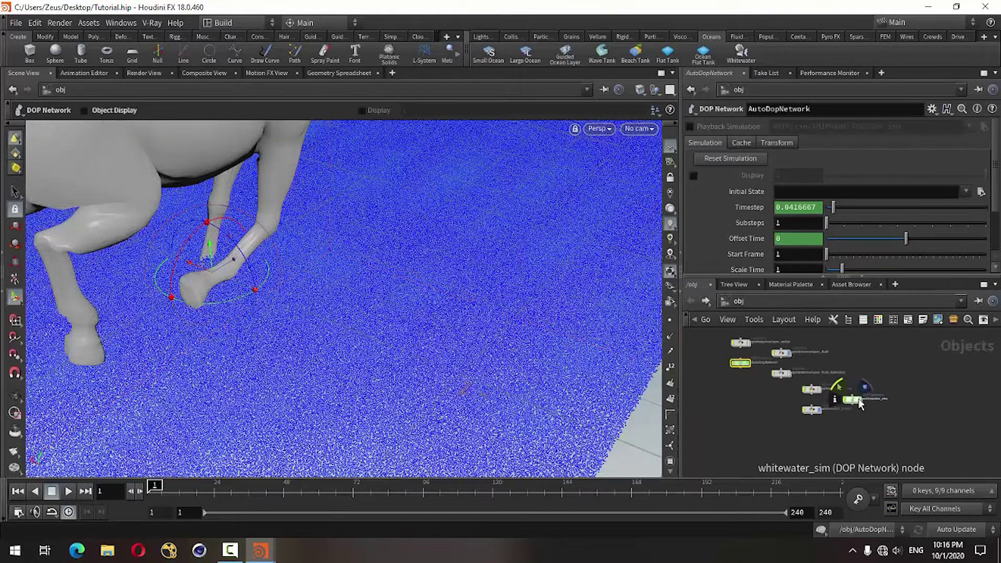
Check the Whitewater Solver's Advanced tab, orbit to a side view, and play from frame 1
double_click(857, 402)
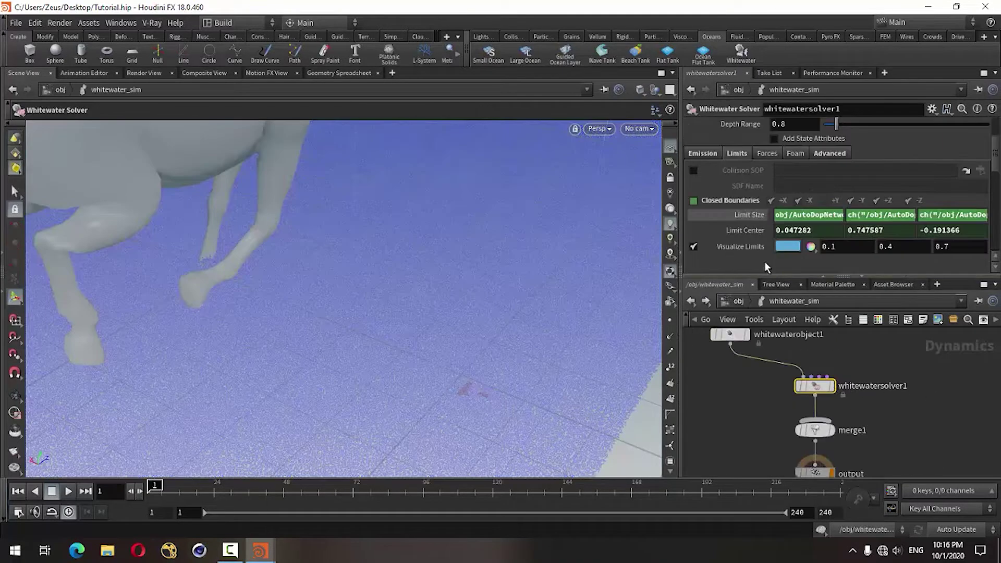
click(829, 155)
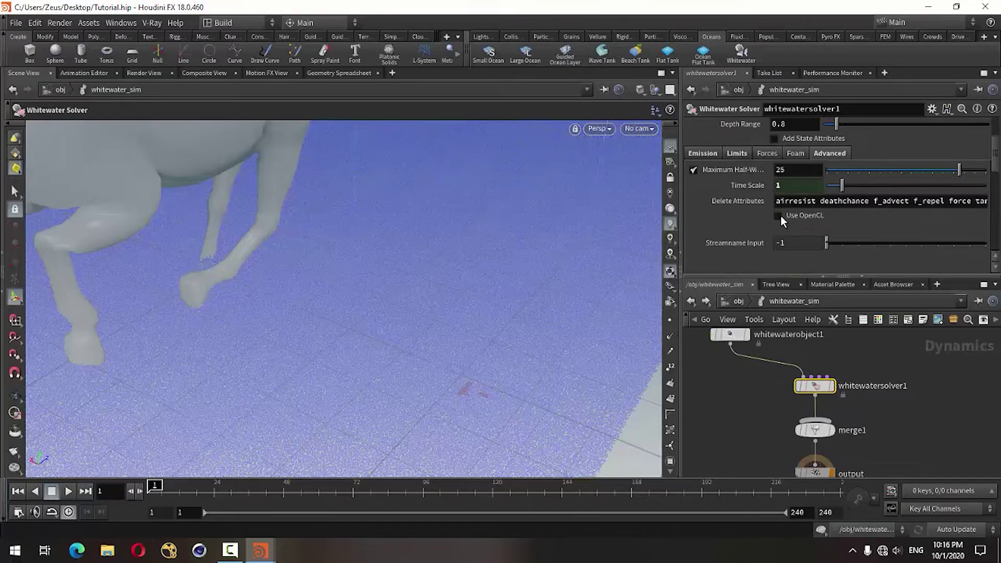
click(692, 301)
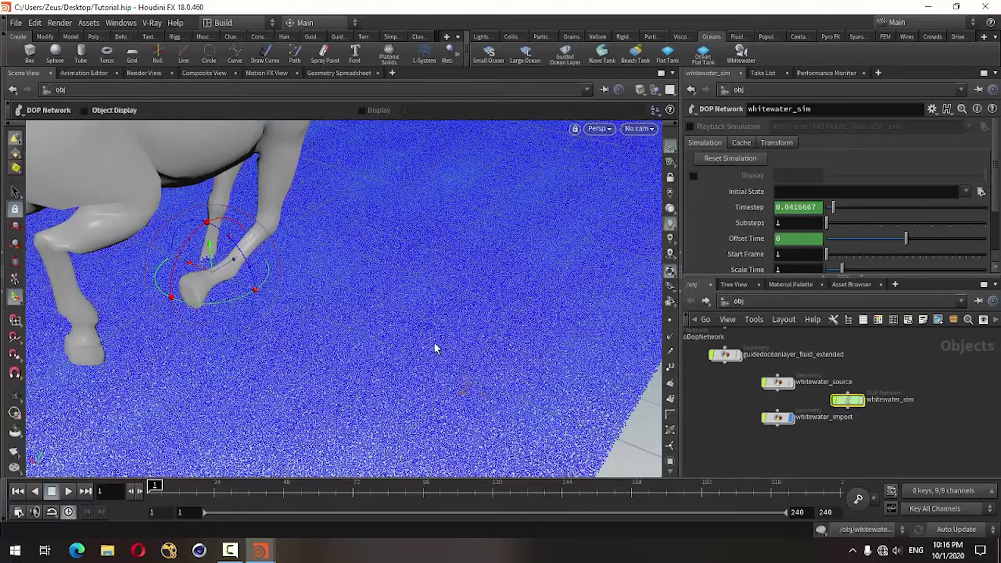
key(Escape)
mouse_move(467, 351)
mouse_down()
mouse_move(313, 339)
mouse_move(283, 365)
mouse_move(499, 372)
mouse_move(246, 346)
mouse_move(351, 382)
mouse_move(433, 362)
mouse_move(297, 351)
mouse_move(268, 396)
mouse_move(465, 313)
mouse_move(297, 394)
mouse_move(308, 382)
mouse_move(370, 398)
mouse_move(335, 440)
mouse_move(292, 378)
mouse_up()
key(Return)
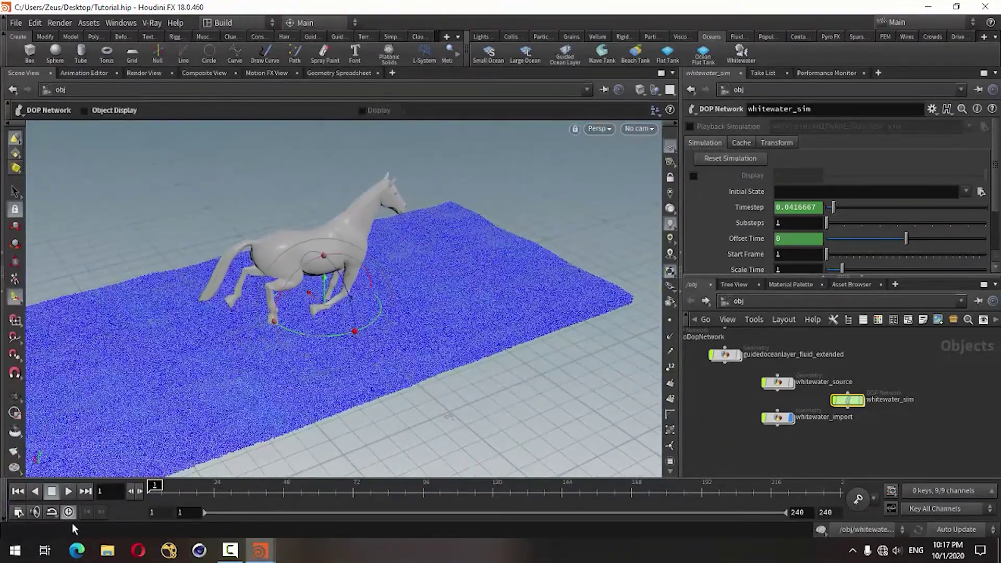
click(69, 491)
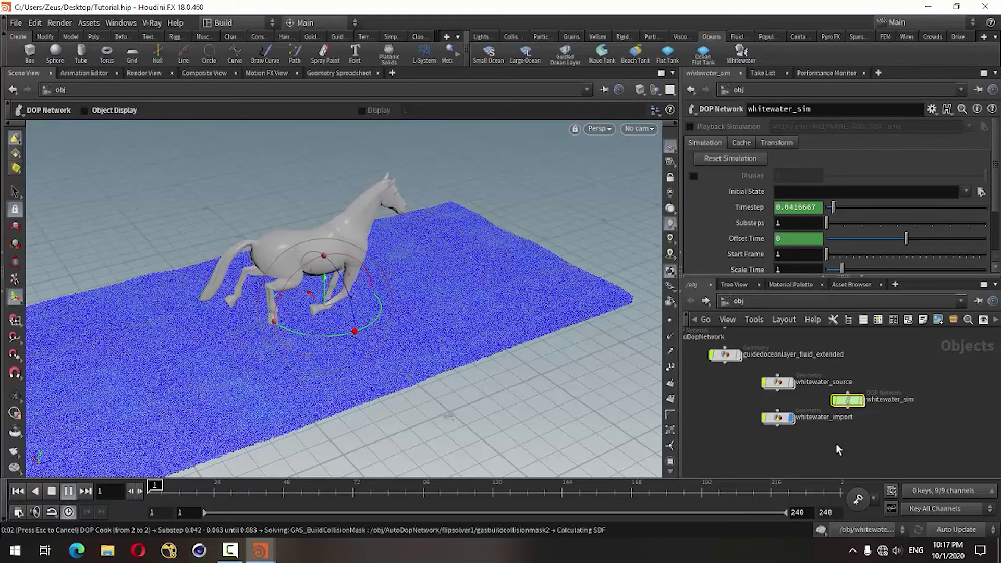
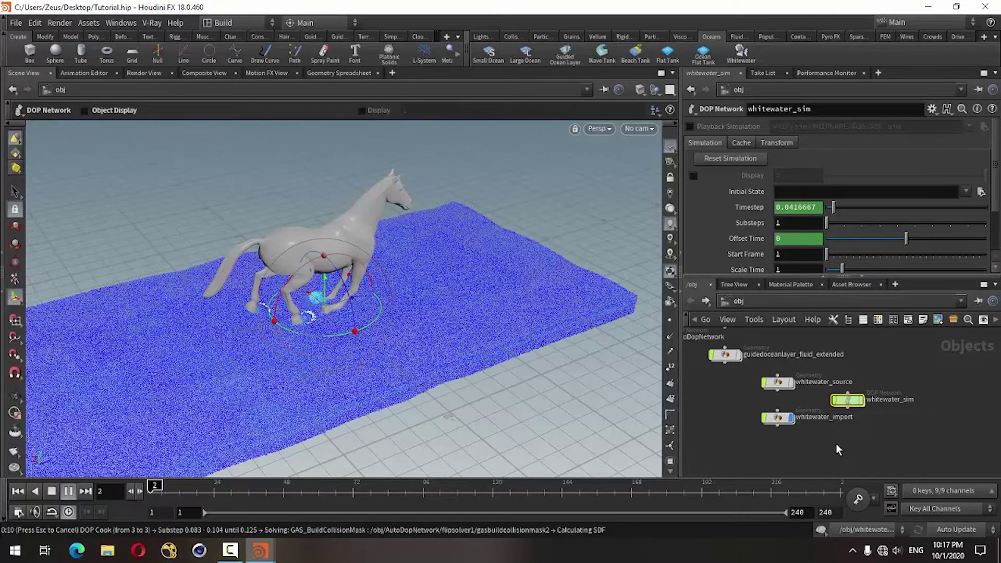
Orbit to a low, edge-on side view of the ocean and step back to frame 5
mouse_move(417, 417)
mouse_down()
mouse_move(397, 424)
mouse_move(368, 408)
mouse_move(369, 380)
mouse_move(347, 420)
mouse_move(304, 350)
mouse_up()
mouse_move(447, 398)
mouse_down()
mouse_move(252, 347)
mouse_move(327, 347)
mouse_move(351, 384)
mouse_up()
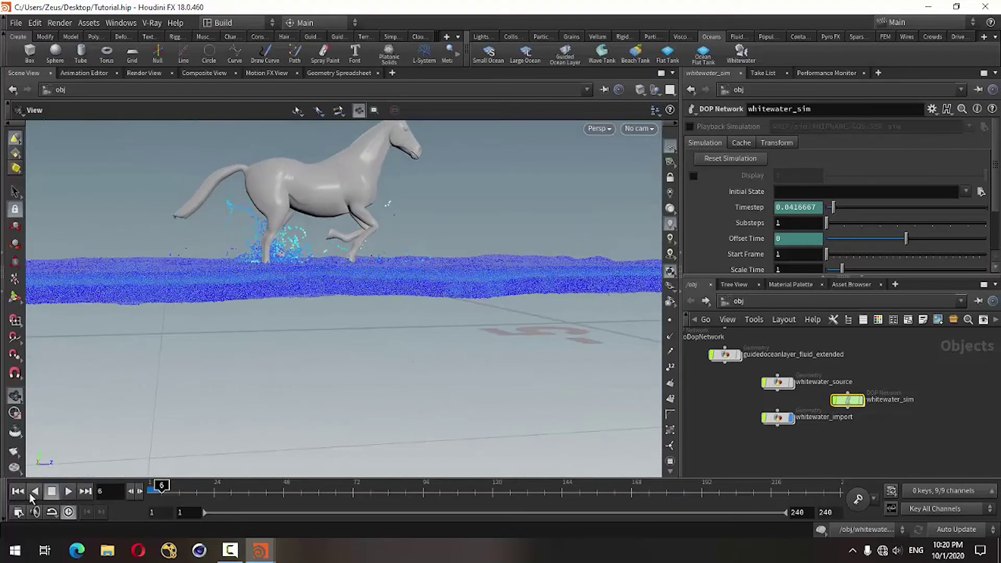
click(129, 492)
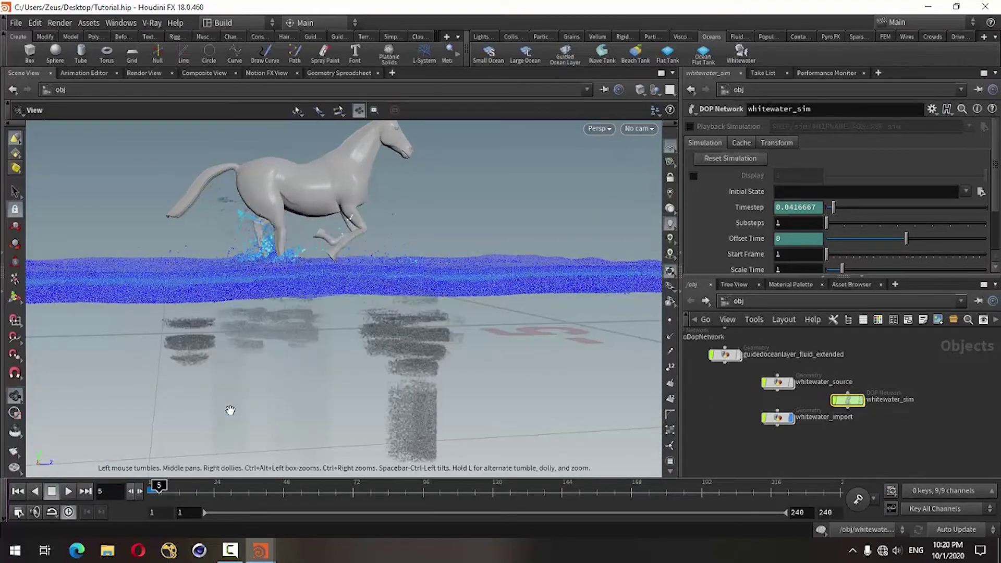
drag(231, 411, 224, 389)
mouse_move(223, 388)
right_down()
mouse_move(264, 402)
mouse_move(268, 380)
mouse_move(152, 407)
mouse_move(227, 409)
right_up()
Frame the horse up close facing left and select the whitewater_import node
mouse_move(227, 410)
mouse_down()
mouse_move(525, 396)
mouse_move(244, 408)
mouse_move(258, 408)
mouse_up()
right_drag(258, 408, 402, 393)
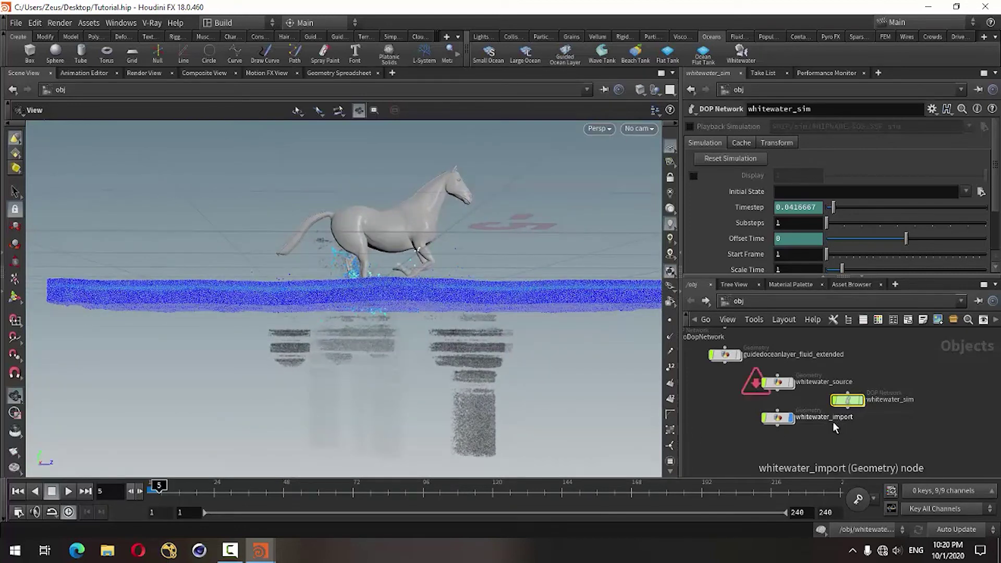
scroll(839, 412, up, 3)
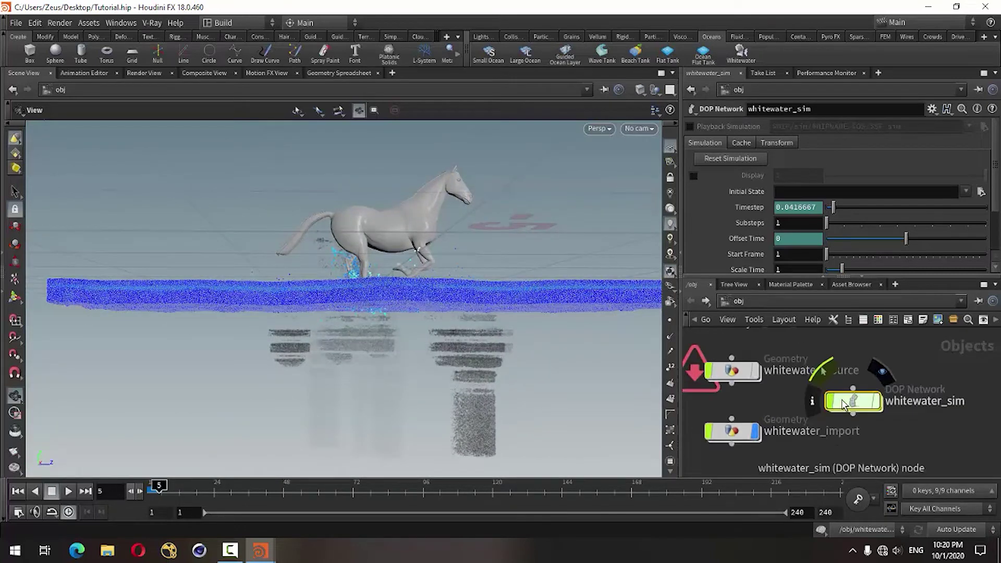
click(726, 432)
Inside whitewater_import, add a Group Create node above set_density
double_click(724, 429)
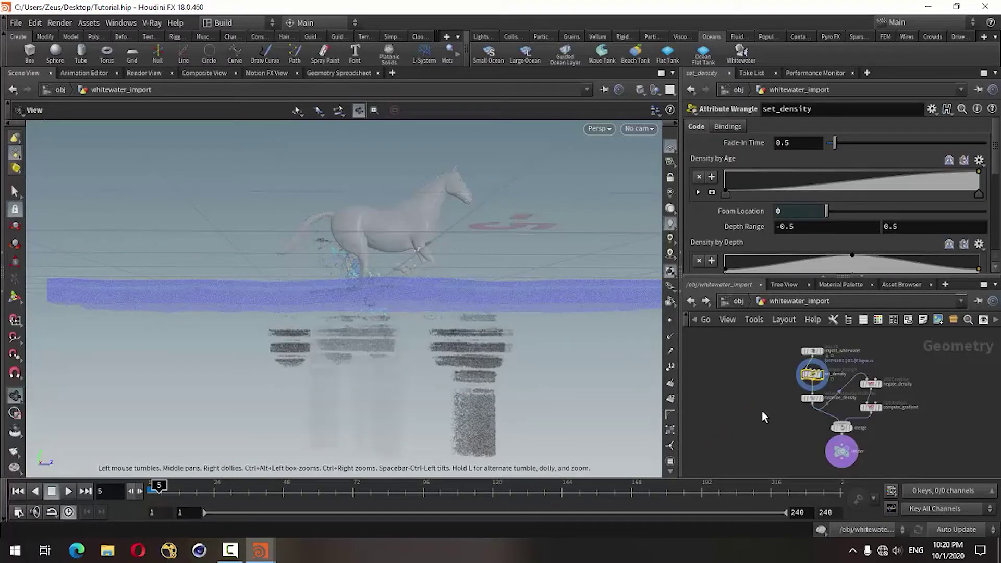
scroll(758, 363, up, 2)
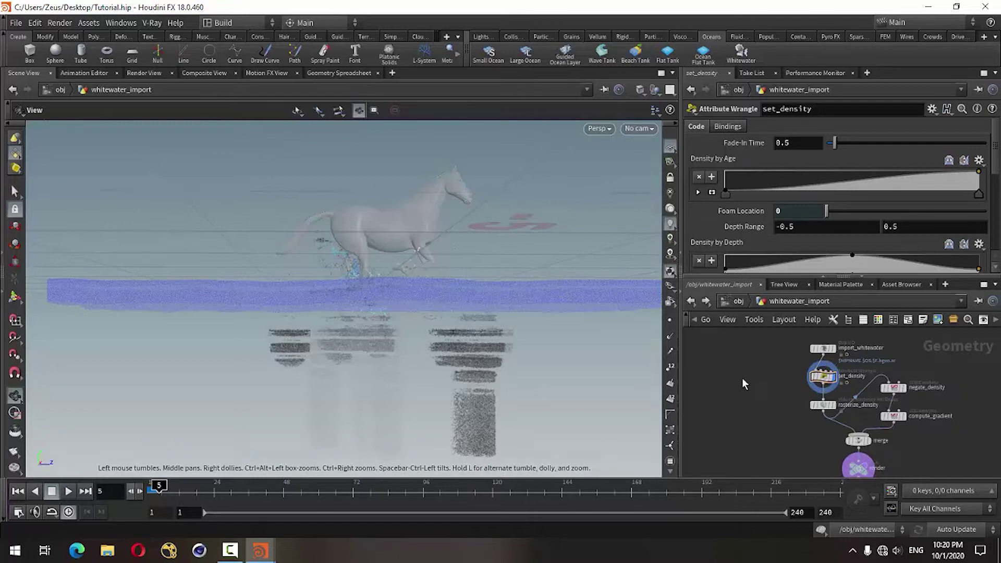
key(Tab)
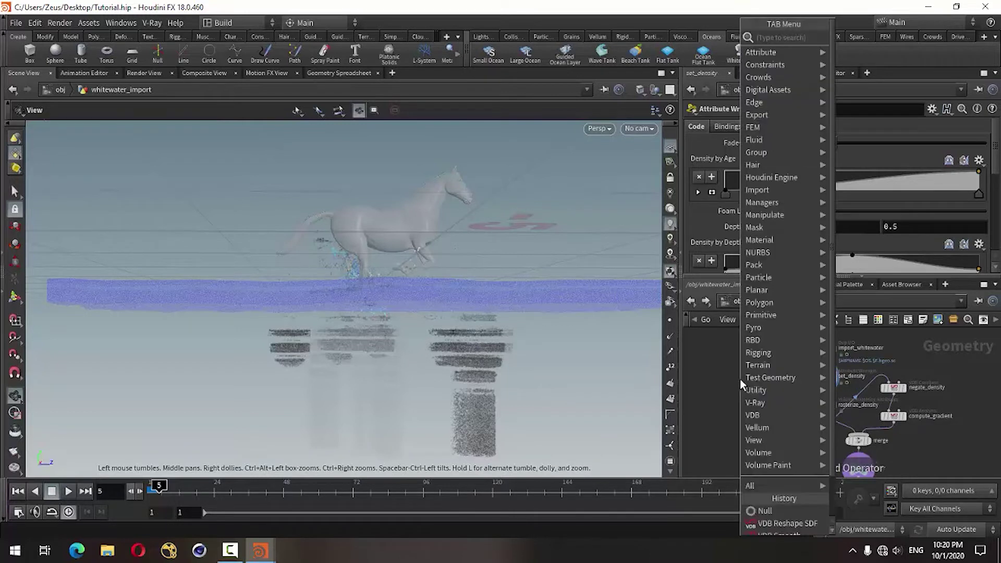
text(gr)
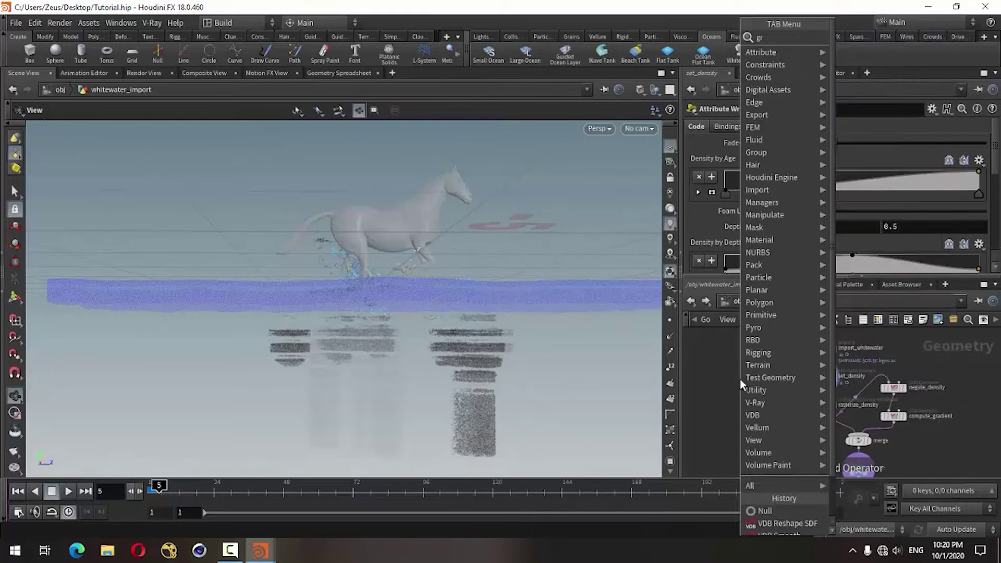
text(oup)
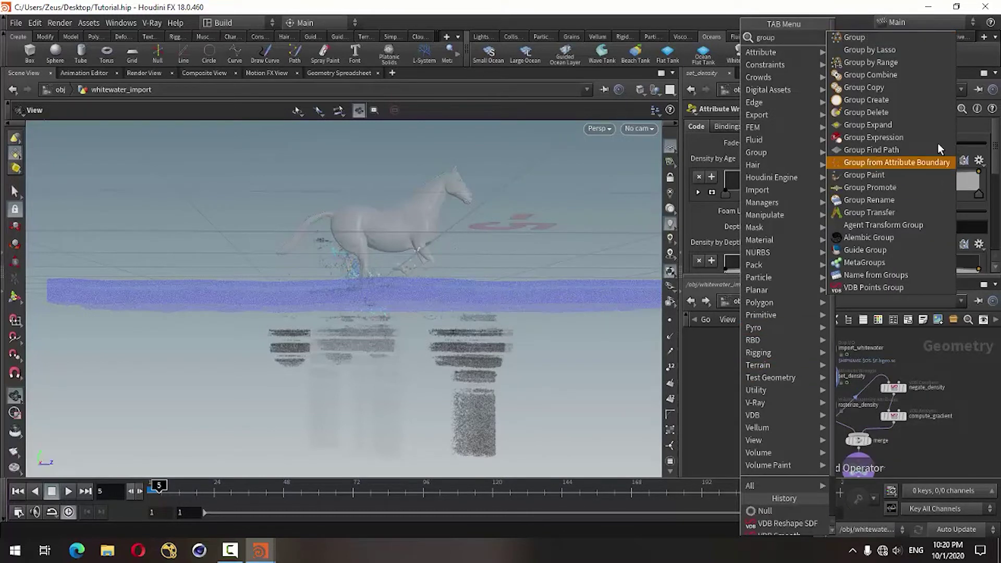
click(898, 37)
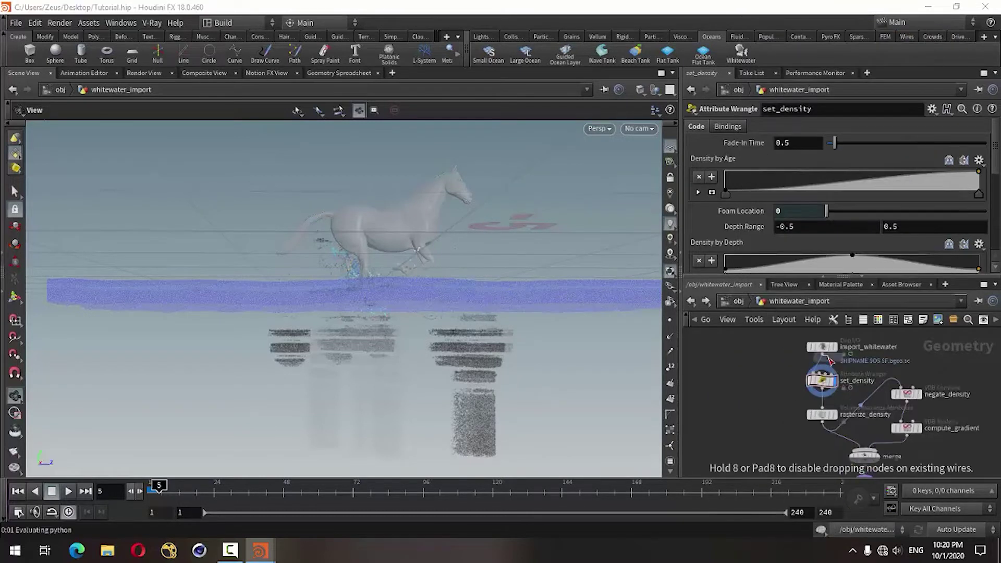
click(807, 377)
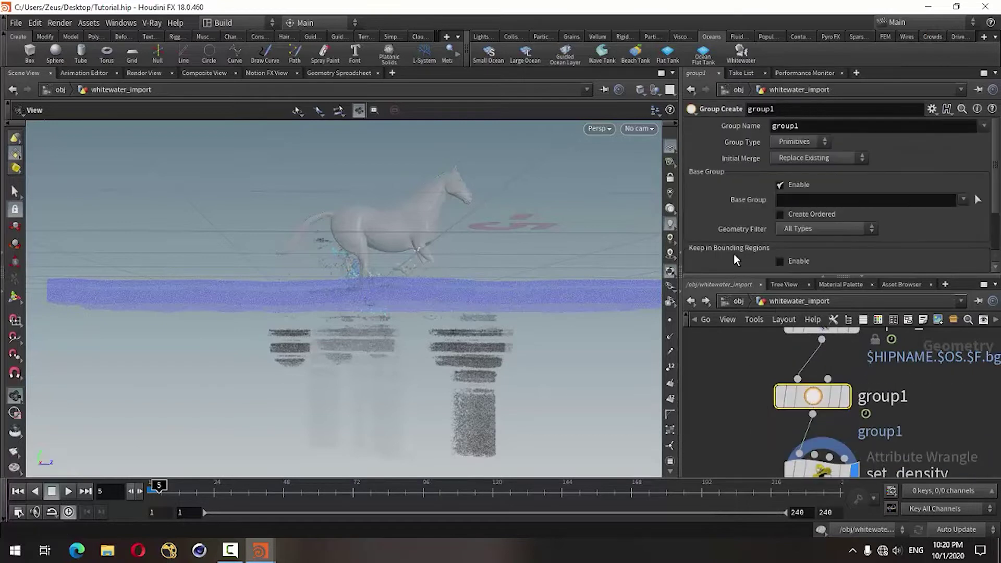
Set group1's Group Type to Points and display it in the viewport
click(789, 142)
click(787, 171)
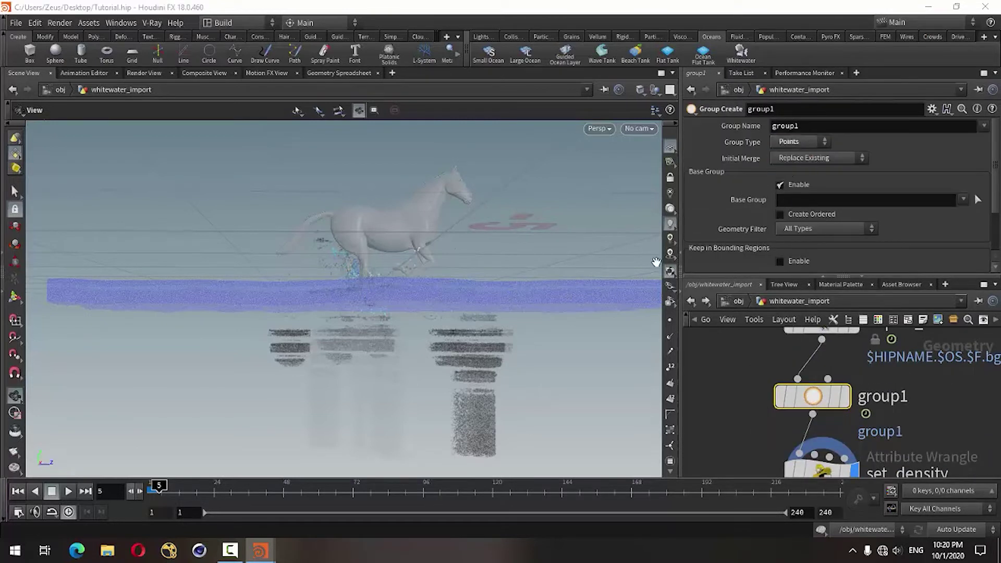
click(845, 397)
drag(401, 326, 380, 326)
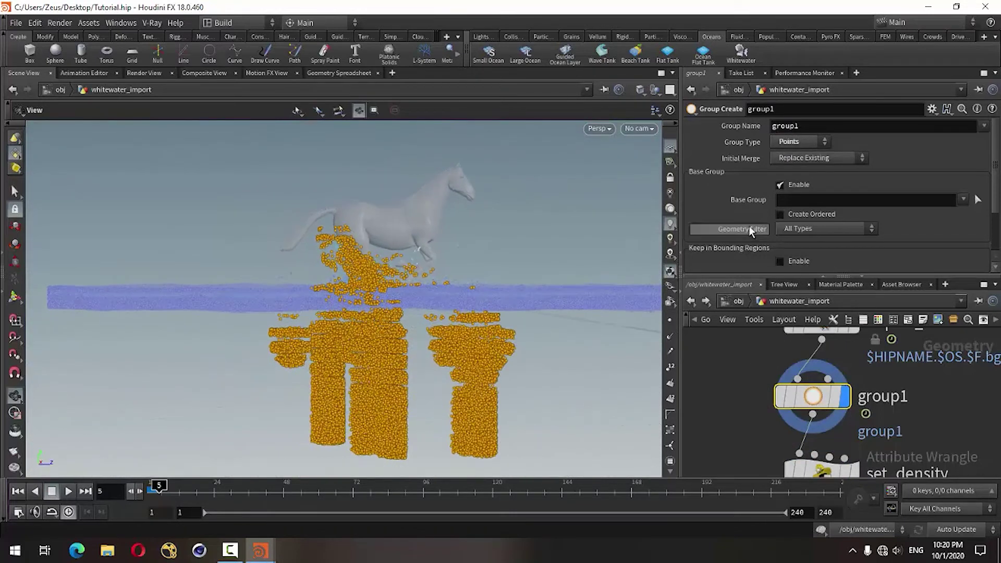
scroll(737, 222, down, 3)
Restrict group1 to a bounding box sized 100 × 10 × 100
click(779, 200)
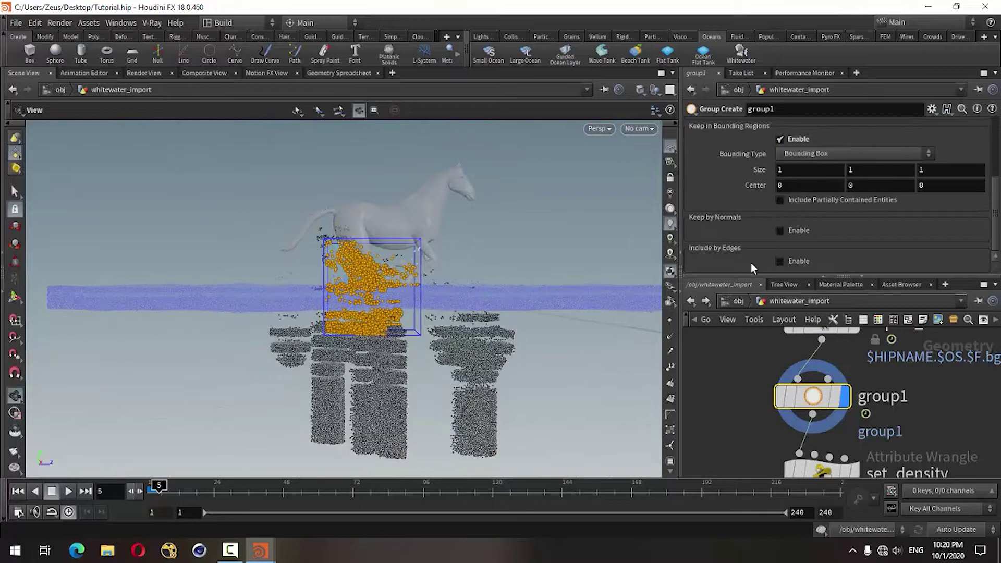
click(785, 176)
text(00)
key(Return)
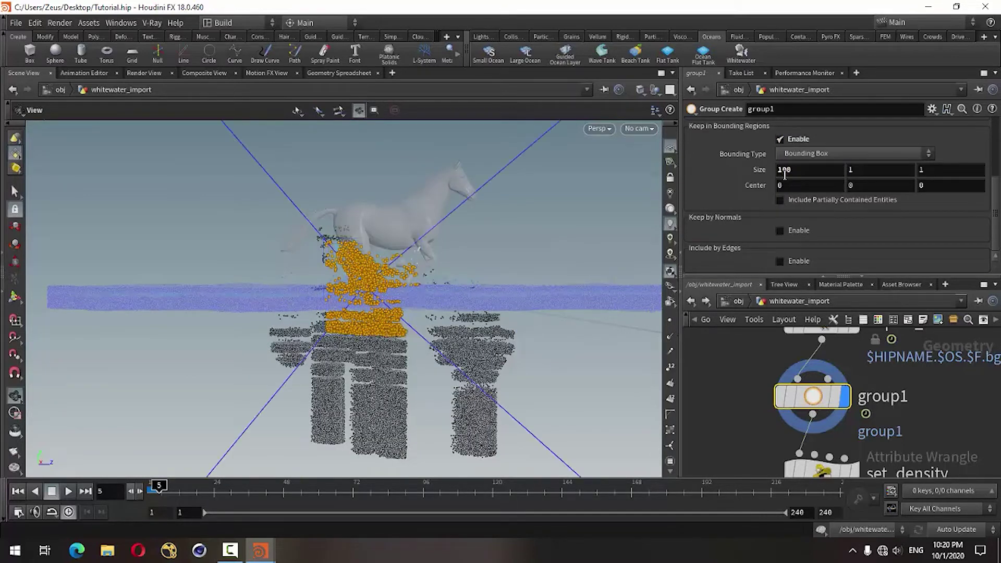
click(948, 172)
text(00)
key(Return)
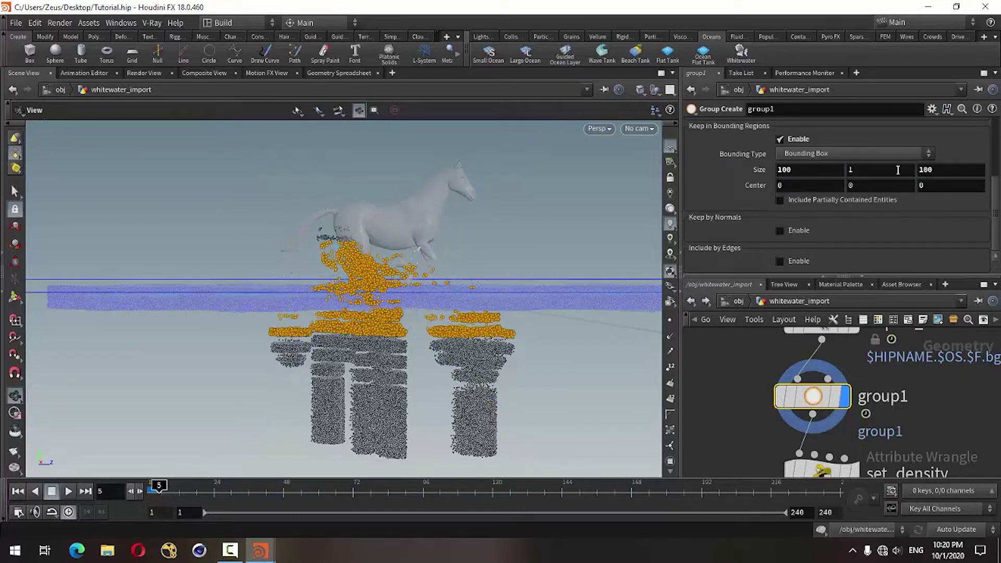
click(895, 169)
text(0)
key(Return)
Lower the box centre to Y -5.1 and move import_whitewater and group1 up in the network
click(861, 188)
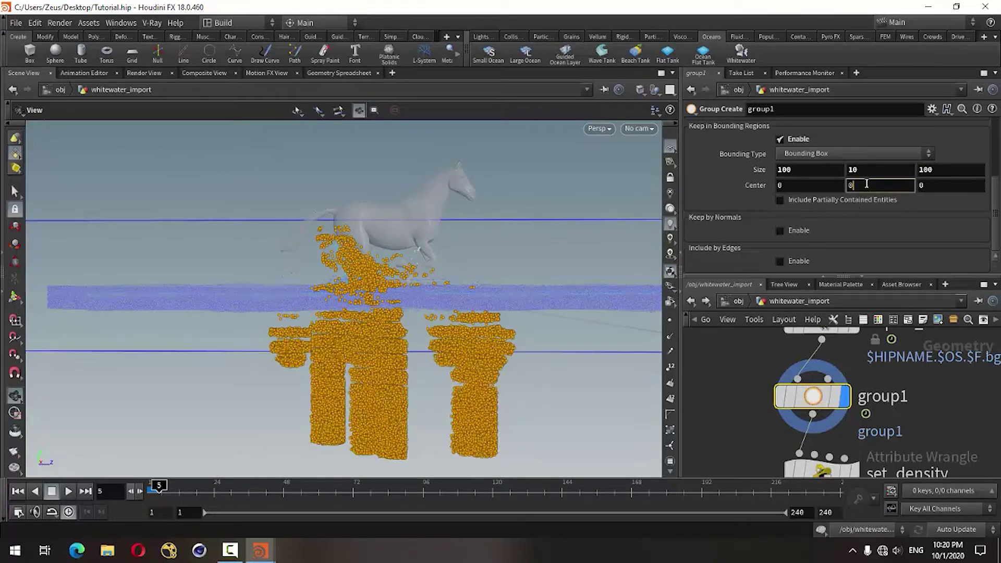
scroll(862, 188, down, 4)
scroll(865, 186, down, 8)
scroll(866, 186, down, 10)
scroll(867, 186, down, 14)
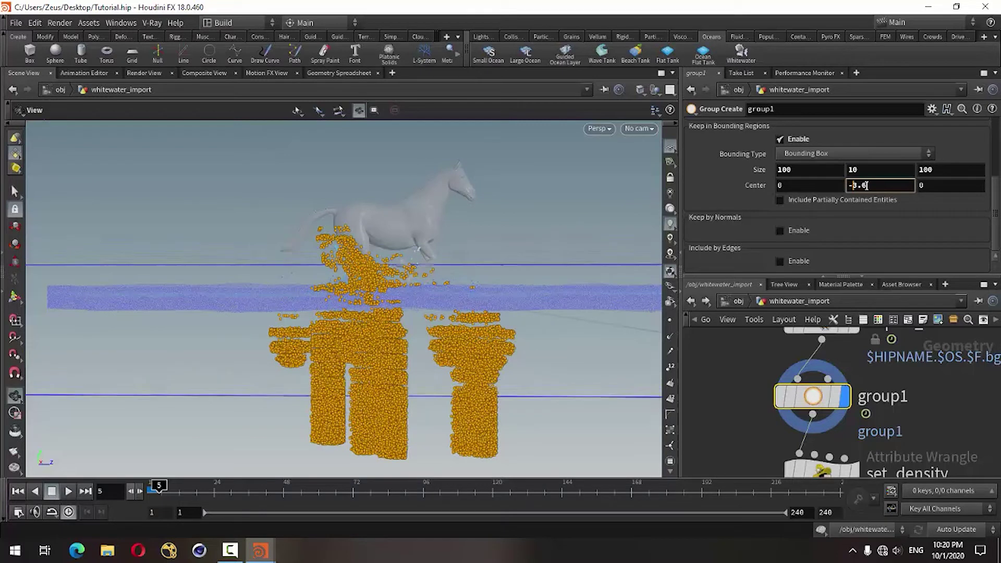
scroll(867, 186, down, 6)
scroll(866, 186, down, 6)
scroll(866, 186, down, 3)
scroll(867, 186, down, 1)
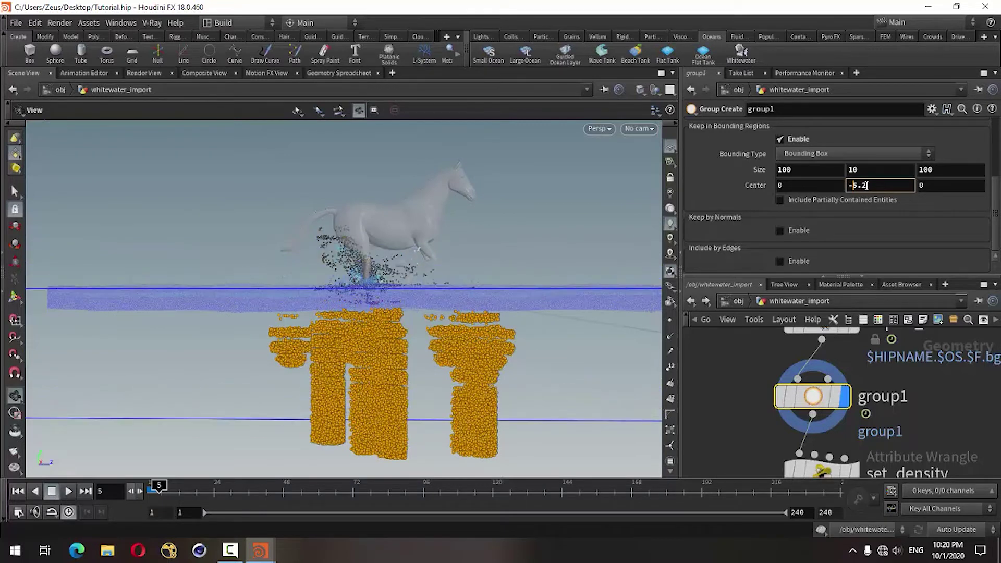
scroll(867, 186, down, 1)
mouse_move(463, 327)
mouse_down()
mouse_move(442, 297)
mouse_move(465, 329)
mouse_up()
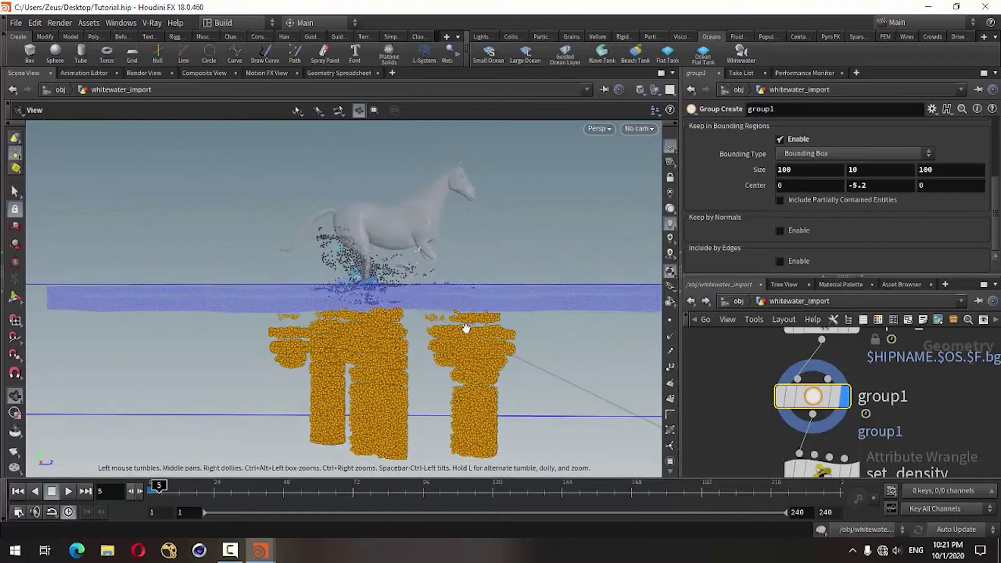
click(881, 187)
scroll(881, 186, up, 1)
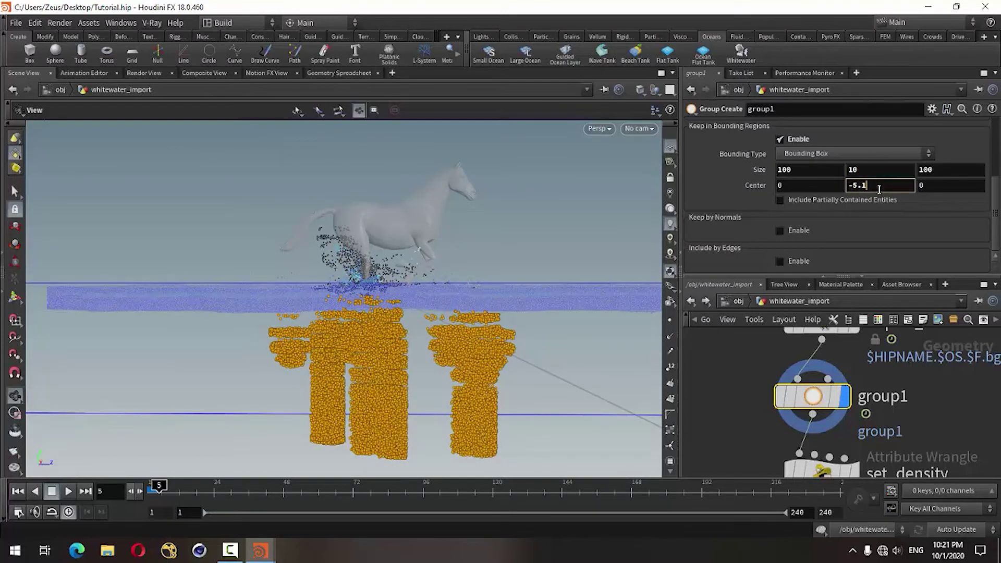
scroll(752, 365, down, 3)
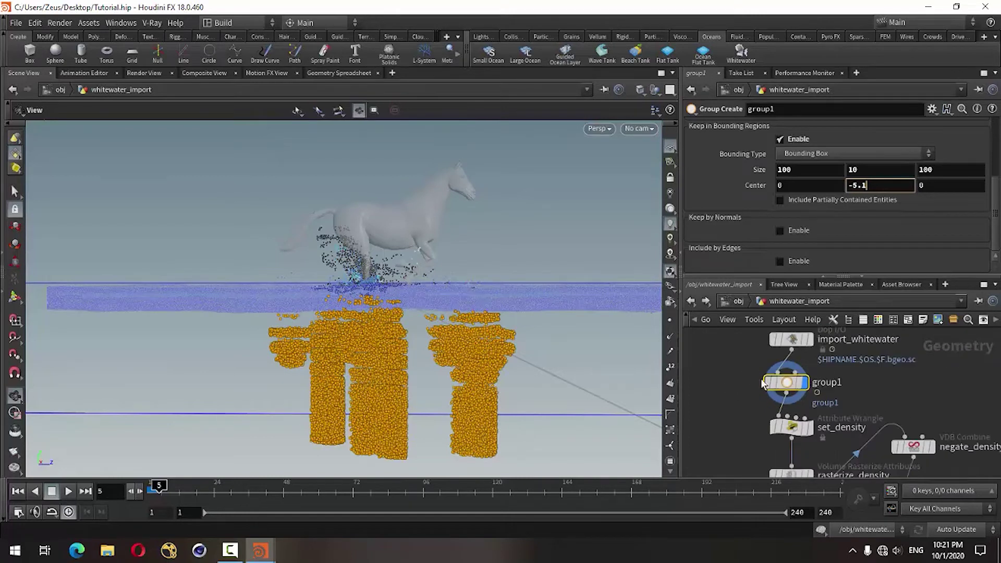
scroll(760, 434, down, 2)
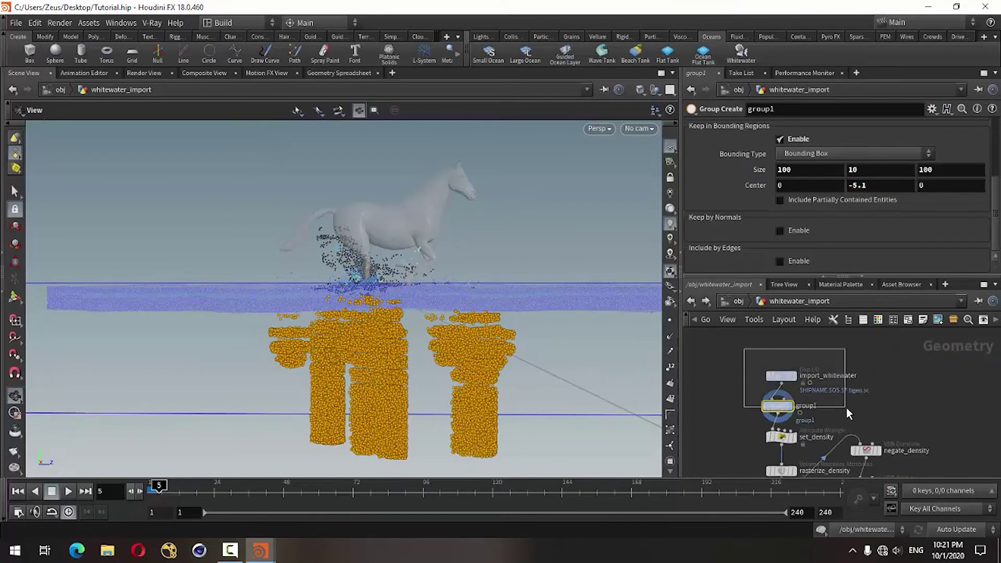
drag(743, 348, 846, 408)
drag(777, 406, 772, 368)
Insert a delete1 node after group1 that deletes group1's points
click(830, 404)
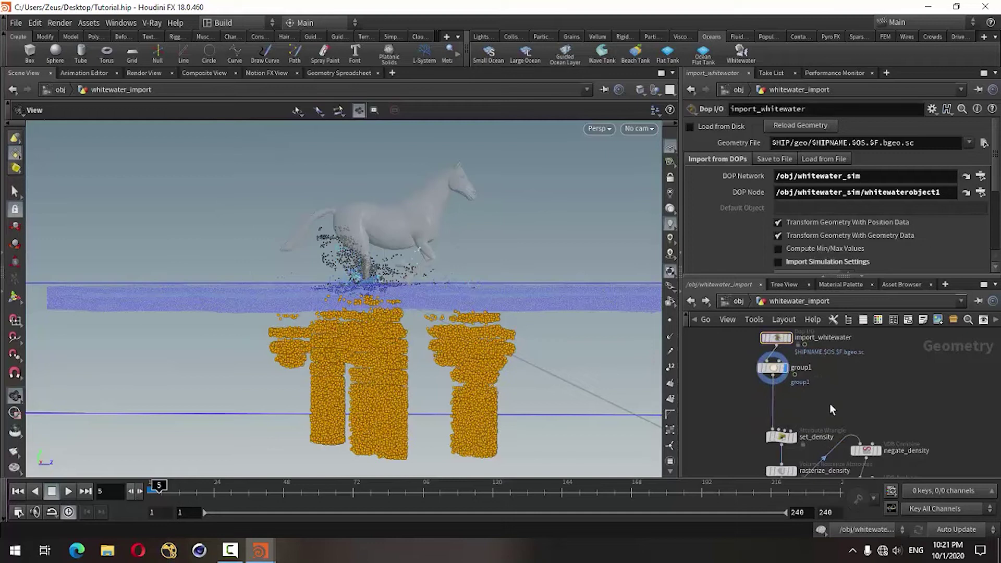
key(Tab)
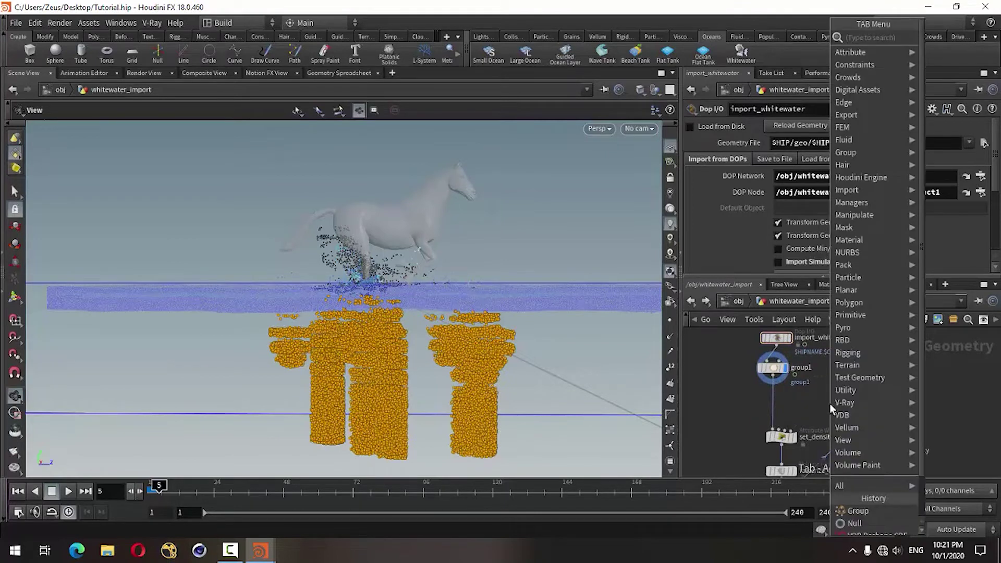
text(del)
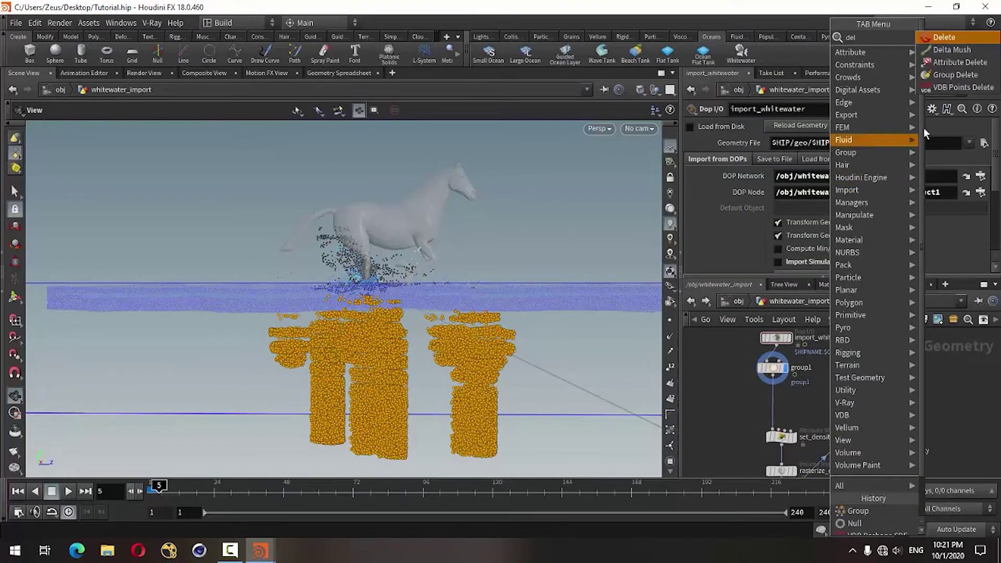
click(958, 42)
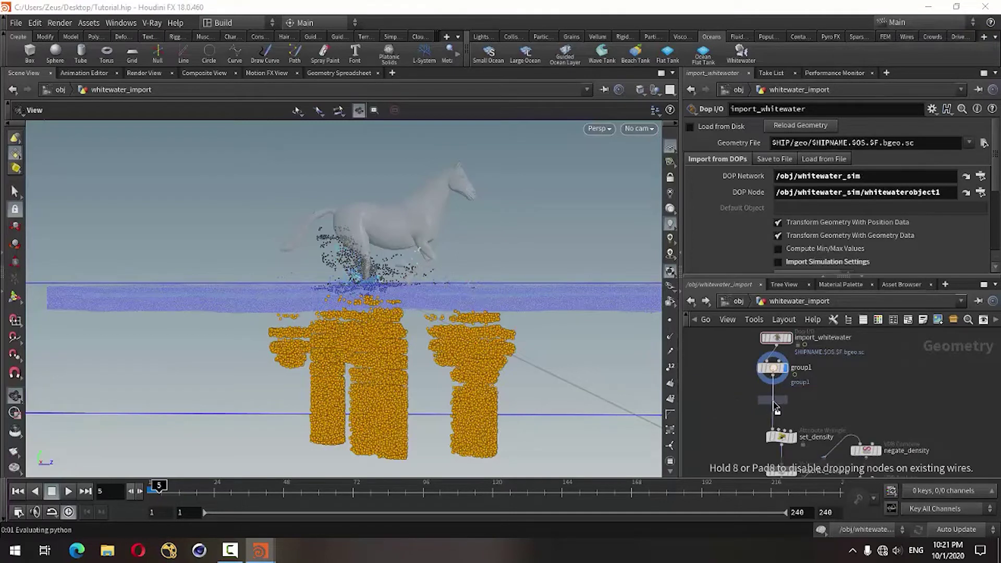
click(761, 404)
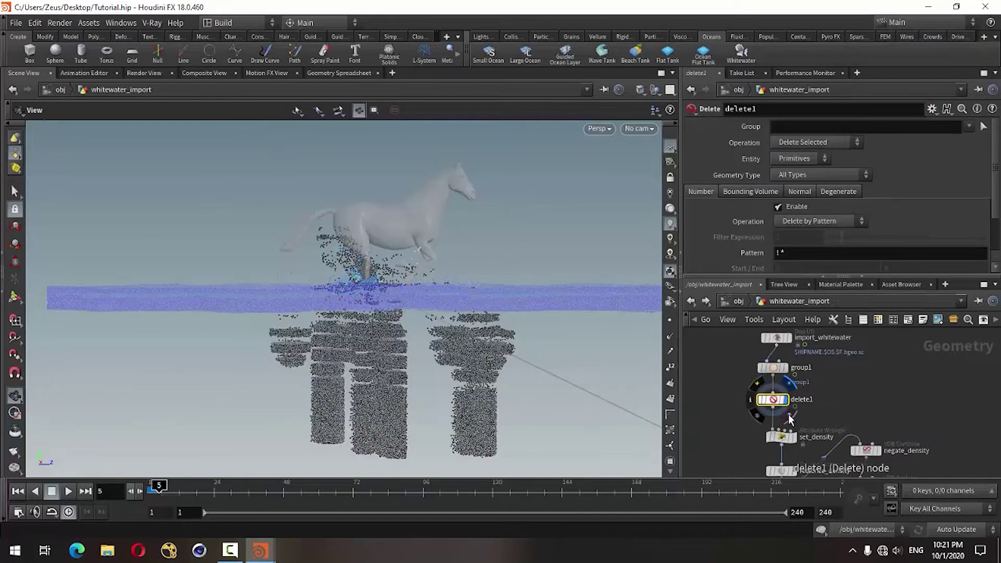
click(968, 128)
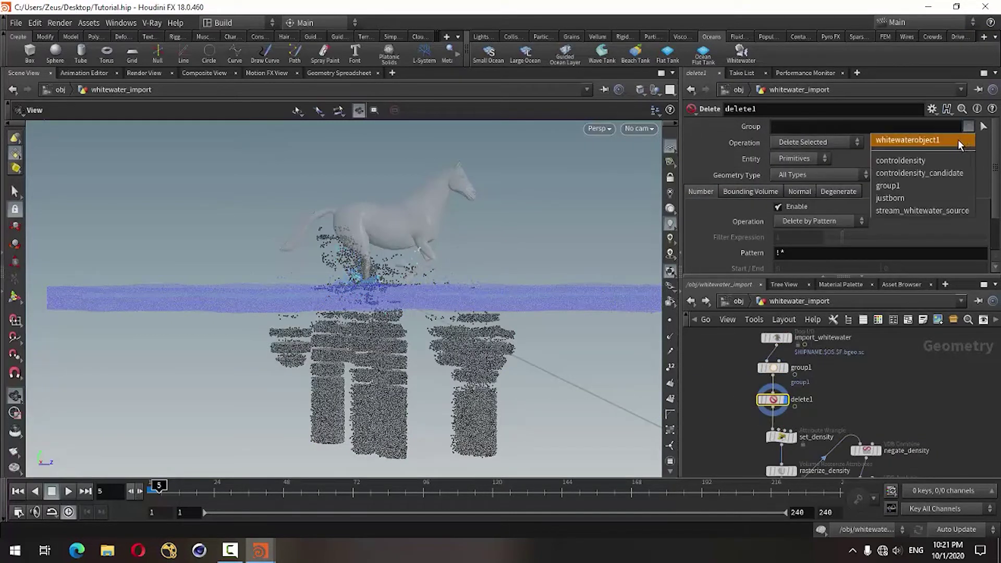
click(908, 186)
click(802, 154)
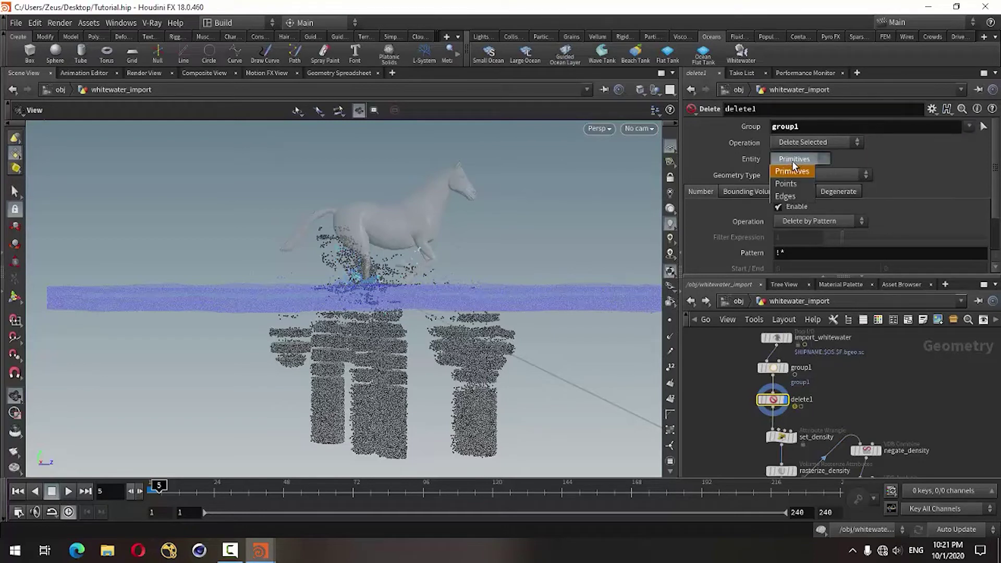
click(792, 179)
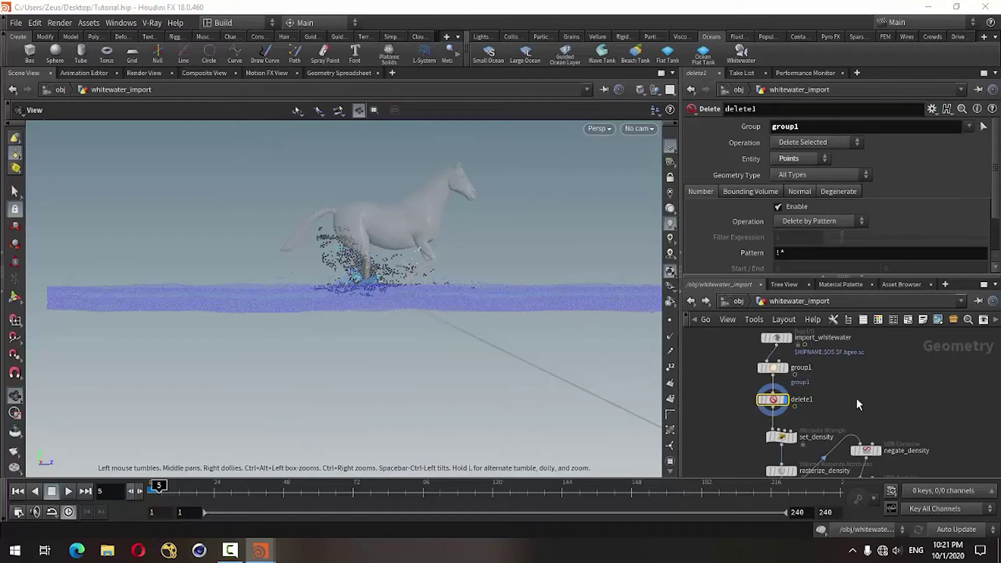
Display the render Null's output and return to the object level
middle_drag(856, 398, 837, 377)
scroll(846, 469, up, 3)
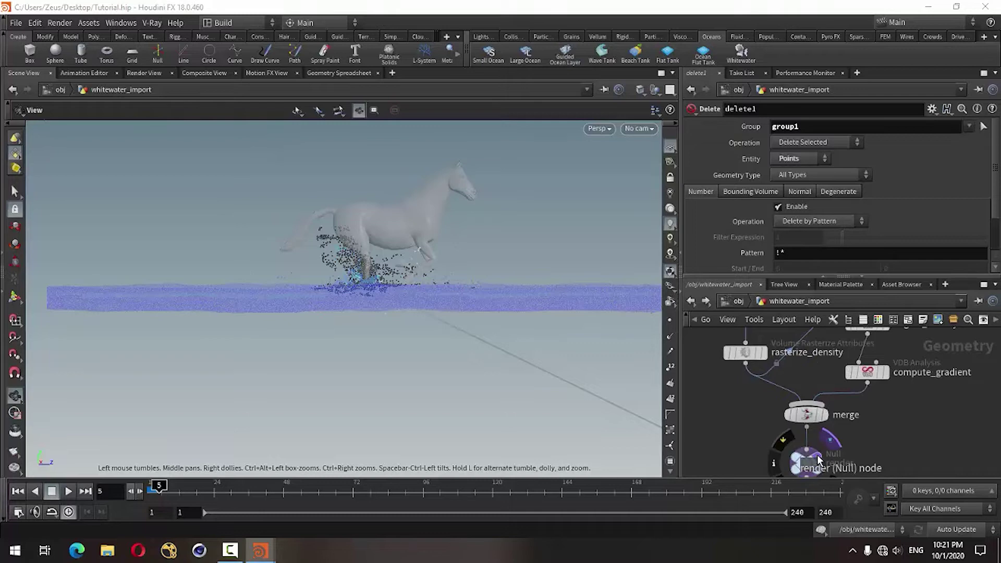
click(829, 441)
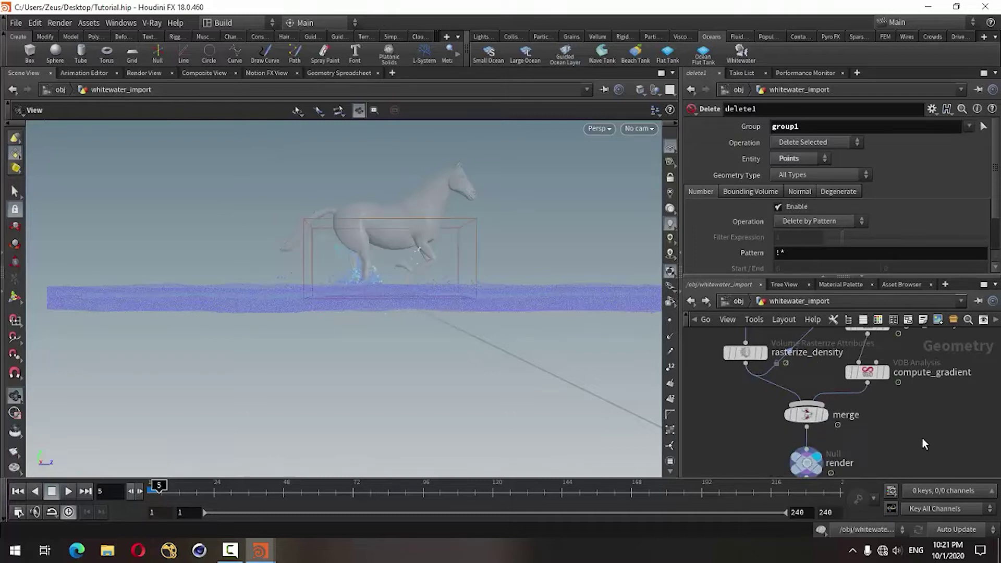
click(691, 301)
Orbit and zoom around the horse and the blue ocean particle sheet
mouse_move(380, 319)
mouse_down()
mouse_move(406, 363)
mouse_move(474, 325)
mouse_up()
scroll(410, 333, up, 3)
scroll(404, 320, up, 2)
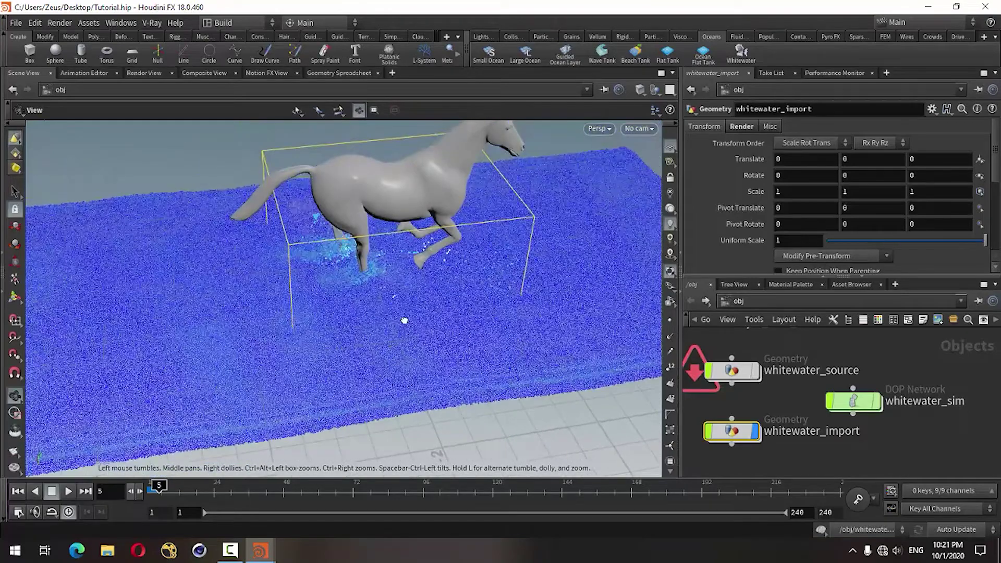
scroll(404, 321, up, 2)
scroll(402, 315, up, 2)
scroll(824, 406, down, 4)
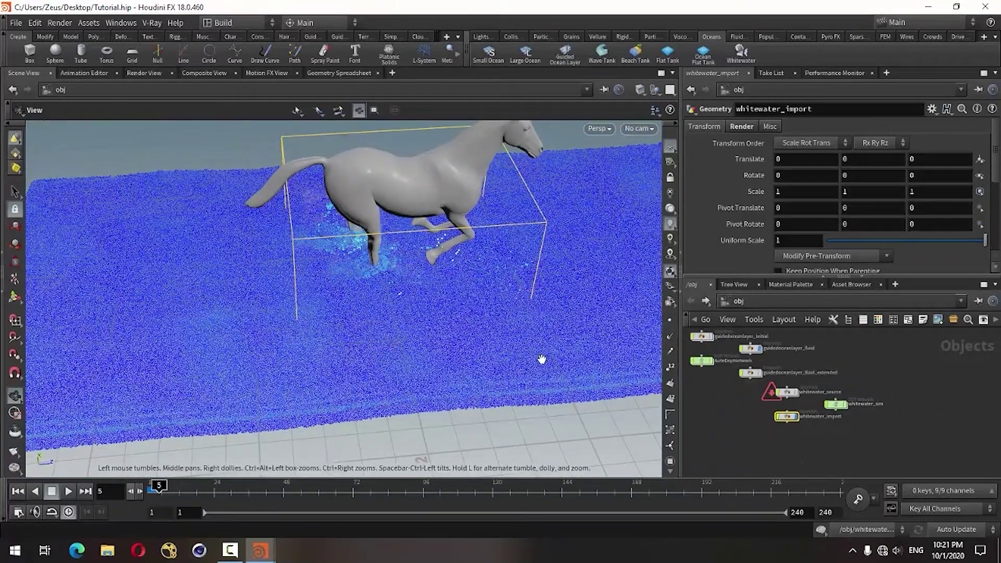
mouse_move(422, 324)
mouse_down()
mouse_move(460, 277)
mouse_move(464, 241)
mouse_move(431, 250)
mouse_move(393, 330)
mouse_up()
scroll(448, 287, up, 3)
drag(507, 245, 445, 263)
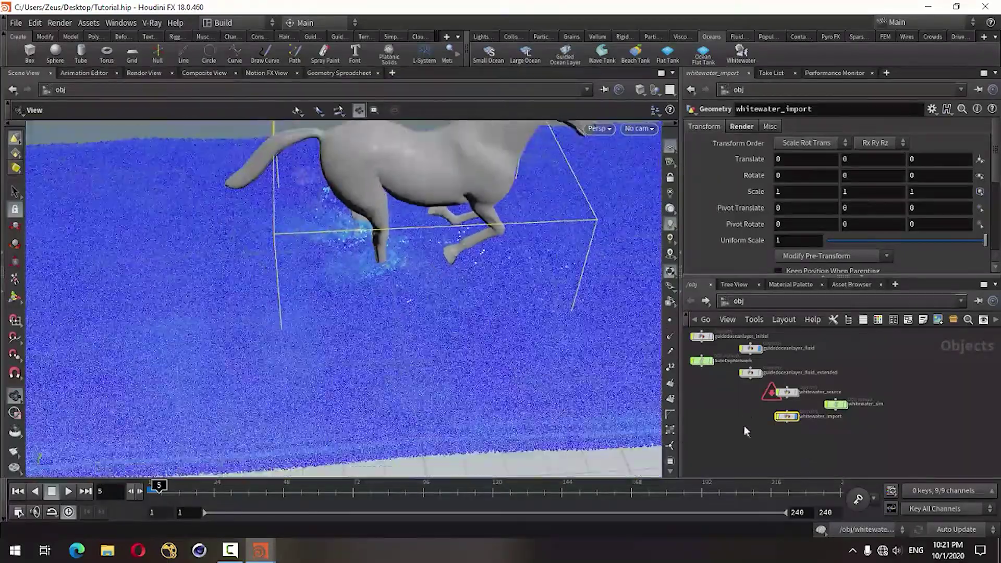
Toggle the guidedoceanlayer_fluid display and view the whole horse from the side
click(759, 348)
mouse_move(393, 351)
mouse_down()
mouse_move(413, 291)
mouse_move(514, 273)
mouse_move(601, 286)
mouse_move(324, 313)
mouse_up()
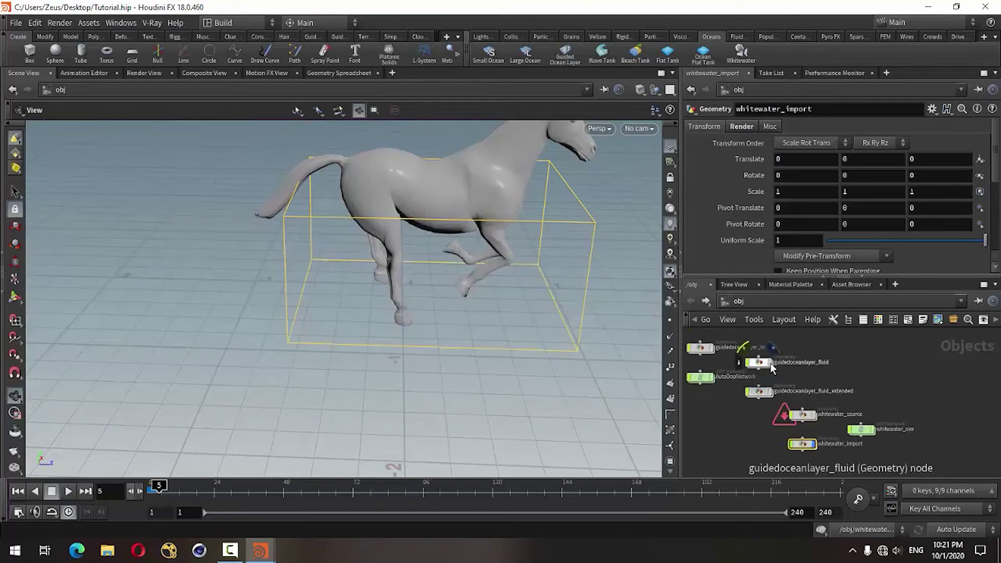
mouse_move(369, 386)
mouse_down()
mouse_move(454, 380)
mouse_move(374, 409)
mouse_up()
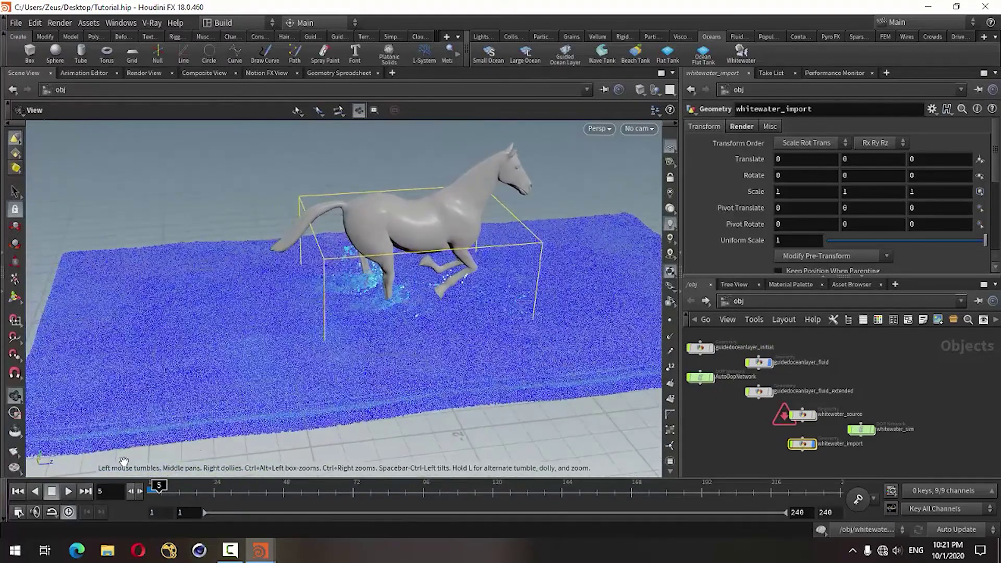
Play the simulation, then from a low side view step back to frames 15, 13 and 12
click(70, 492)
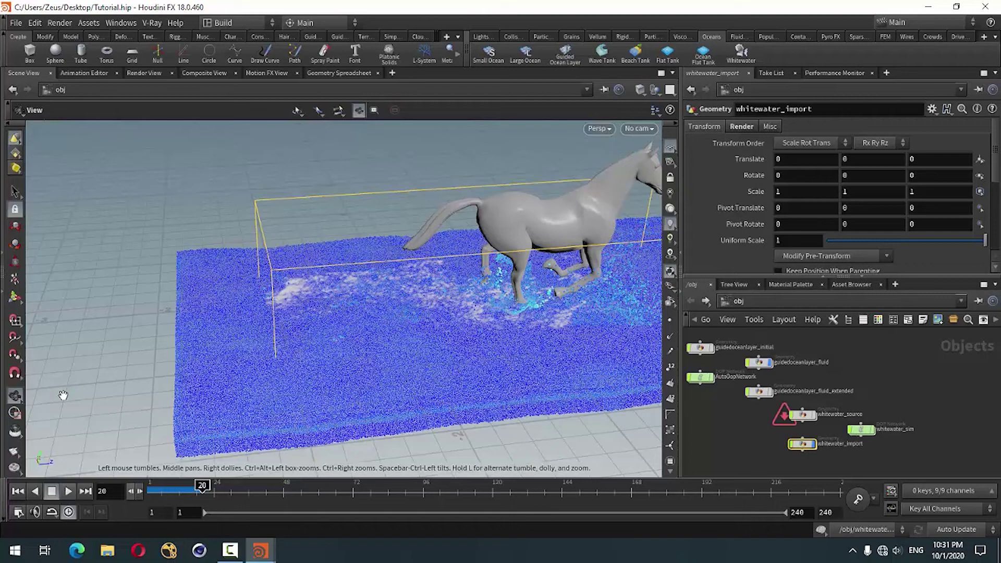
mouse_move(412, 387)
mouse_down()
mouse_move(391, 325)
mouse_move(346, 335)
mouse_move(456, 414)
mouse_move(382, 404)
mouse_move(367, 468)
mouse_move(216, 494)
mouse_up()
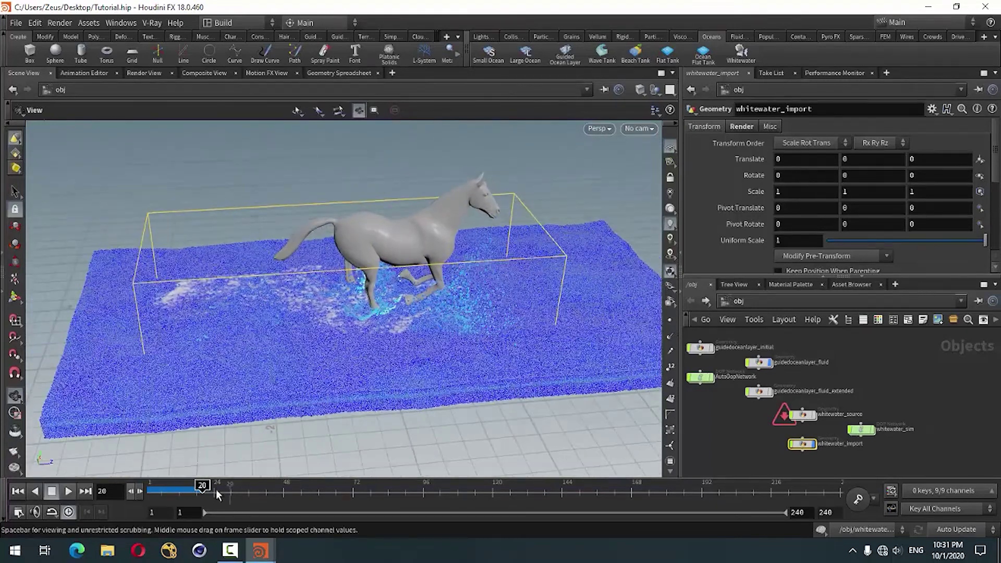
click(180, 490)
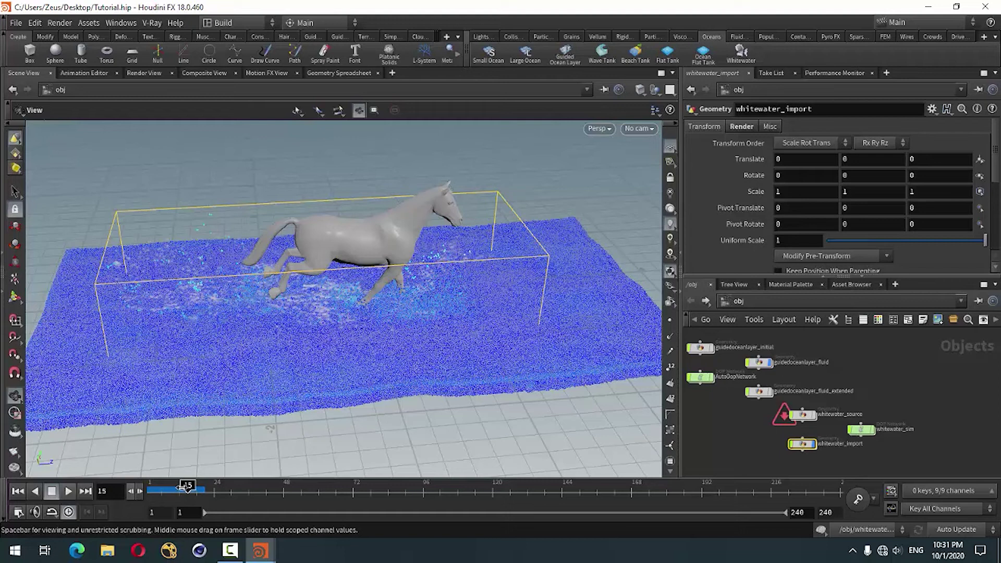
click(182, 490)
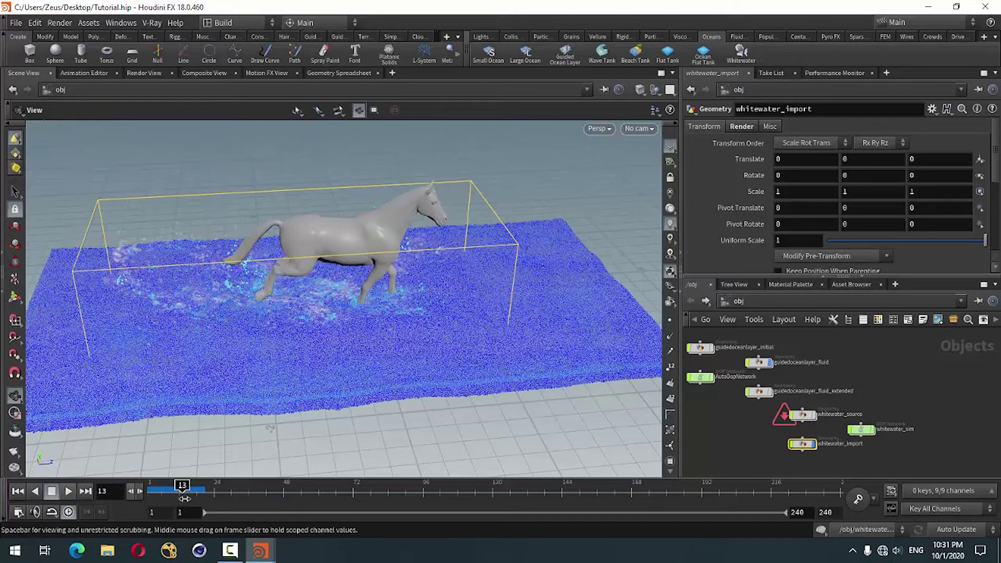
click(178, 488)
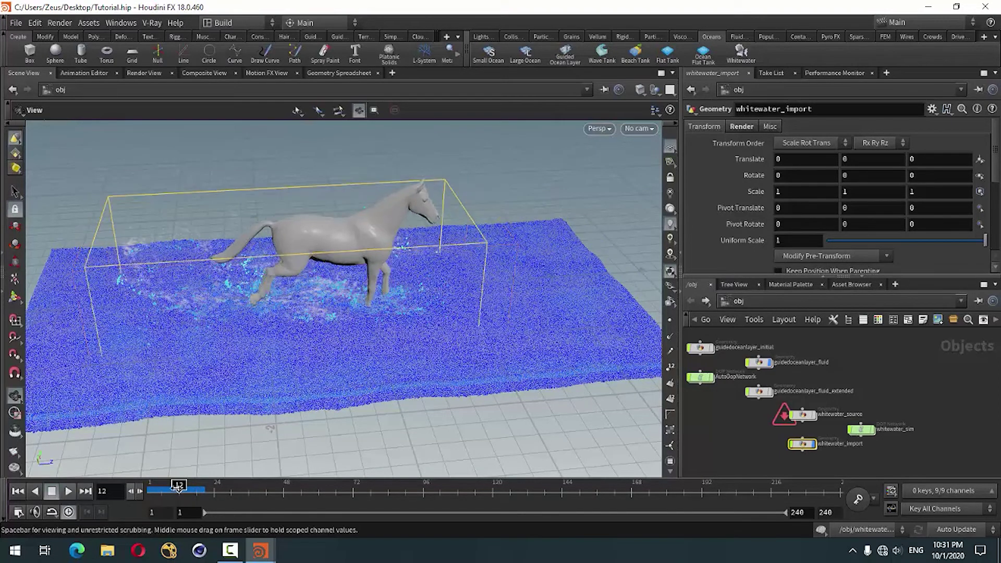
Scrub to frames 11, 19 and 18 while orbiting closer around the splashing hooves
click(175, 488)
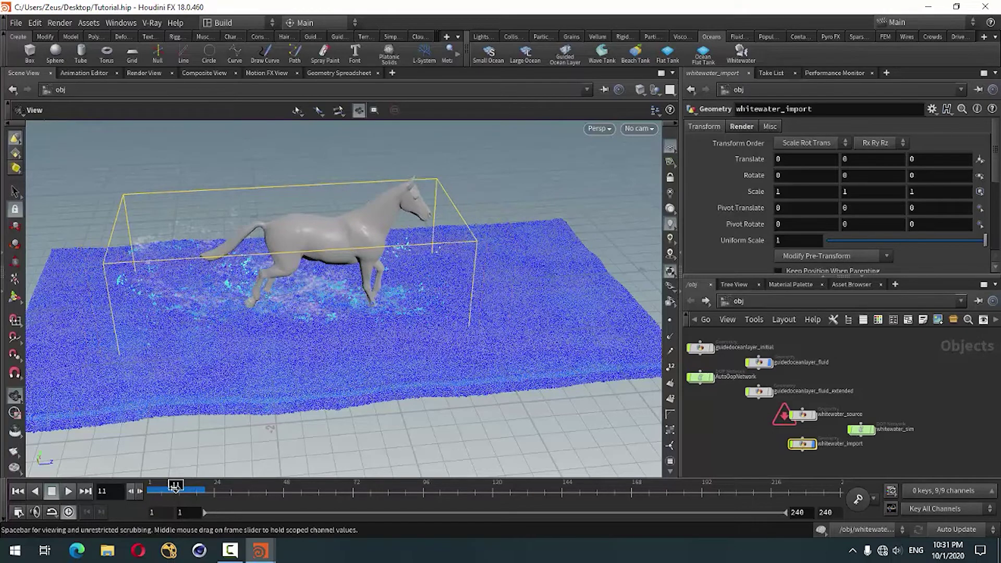
mouse_move(230, 354)
mouse_down()
mouse_move(452, 318)
mouse_move(546, 339)
mouse_move(236, 353)
mouse_up()
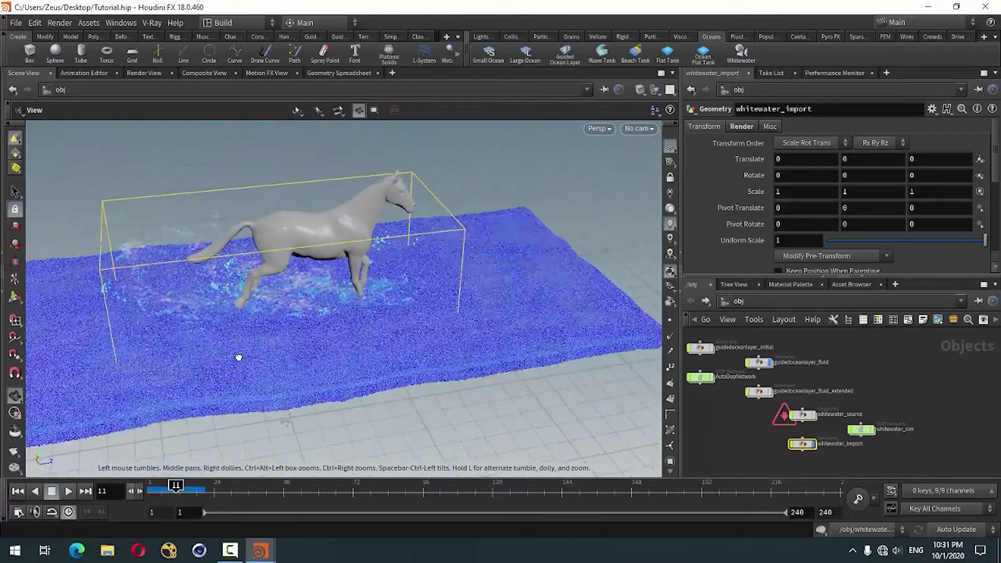
click(200, 493)
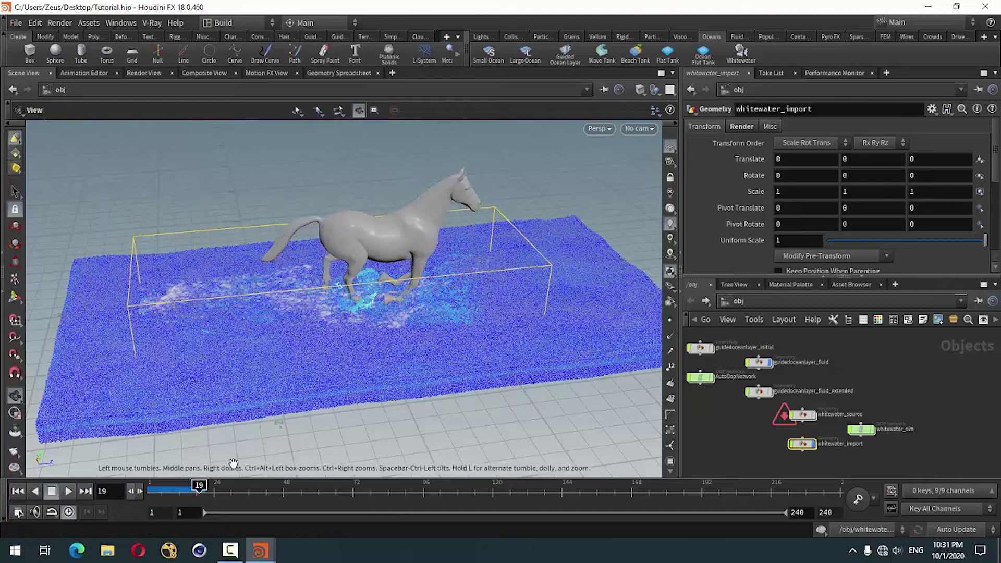
click(197, 493)
mouse_move(386, 411)
mouse_down()
mouse_move(391, 404)
mouse_move(350, 398)
mouse_move(364, 403)
mouse_up()
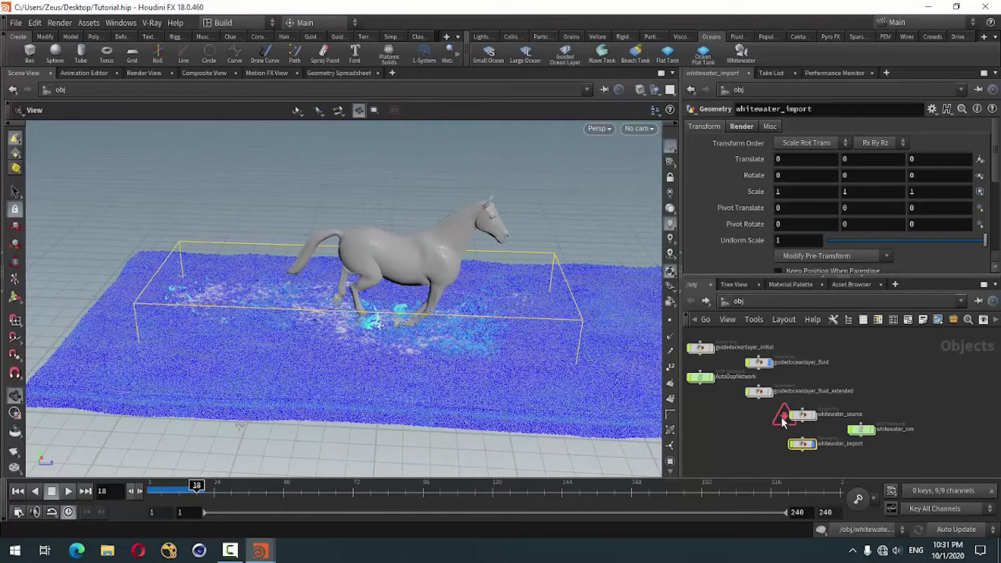
middle_drag(766, 436, 799, 412)
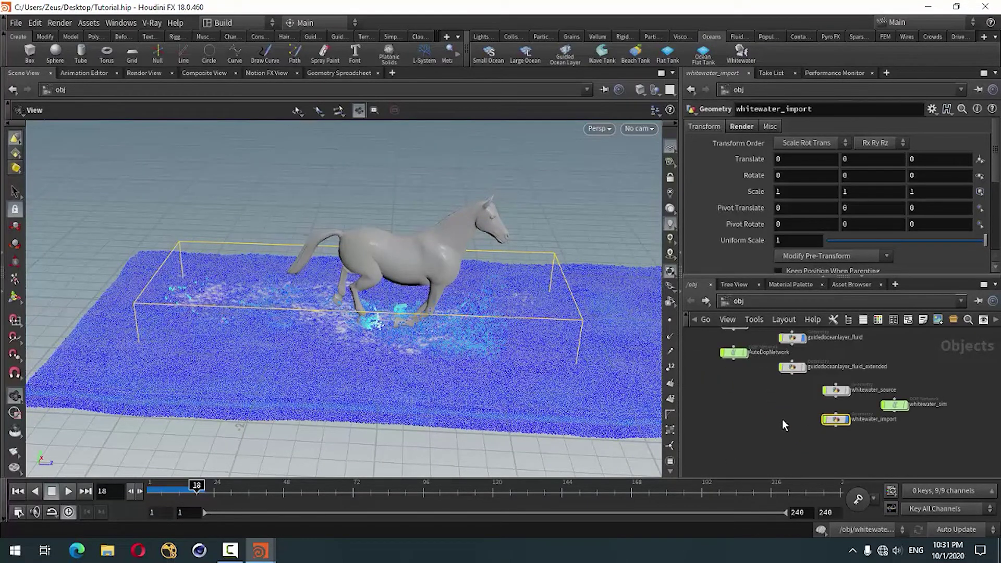
Save the scene and widen the network and parameter panes
key(ctrl+s)
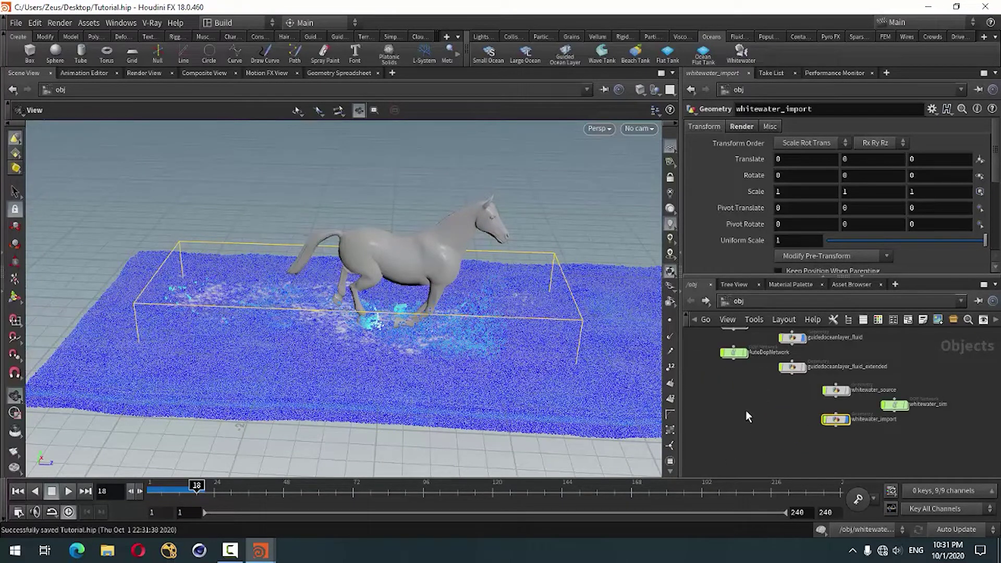
scroll(746, 424, up, 1)
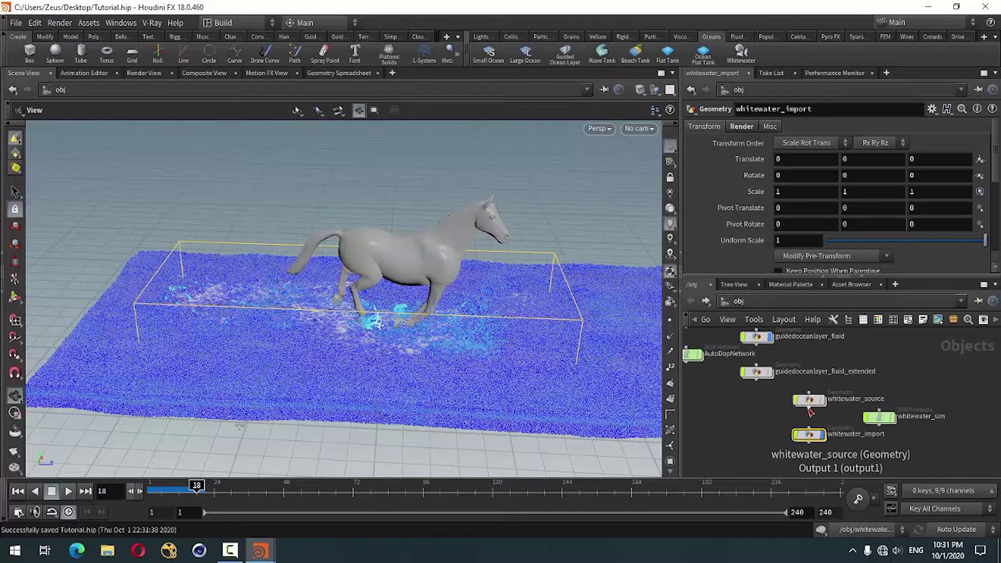
scroll(746, 423, down, 3)
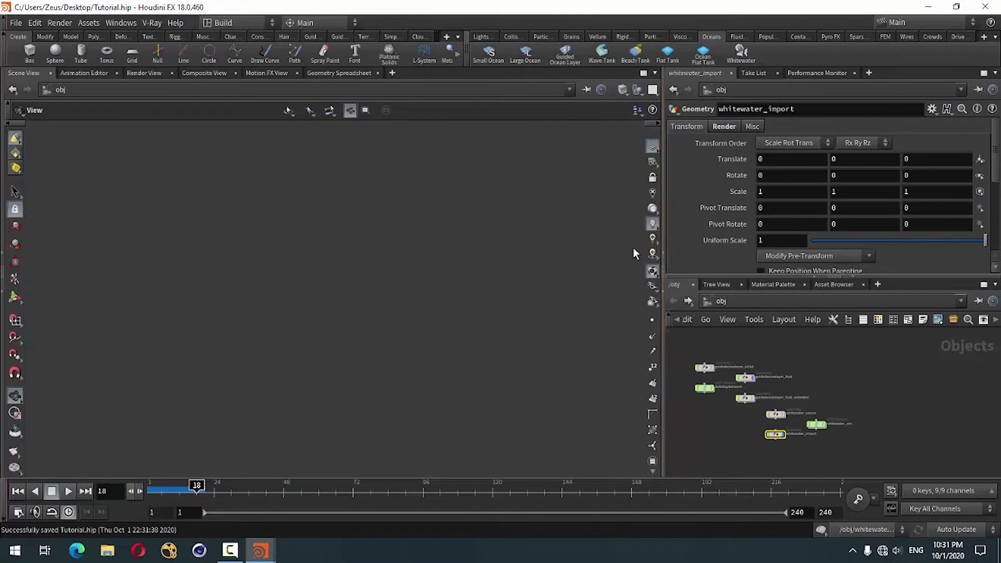
drag(682, 240, 605, 273)
Hide the guidedoceanlayer_fluid particles, leaving only the whitewater spray
scroll(721, 399, up, 2)
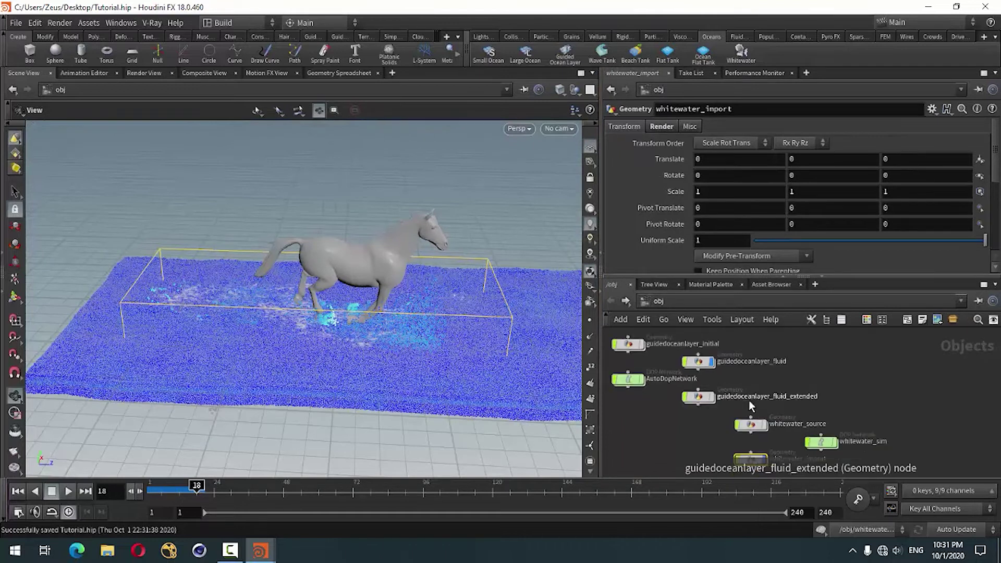
scroll(758, 400, down, 1)
scroll(802, 406, down, 3)
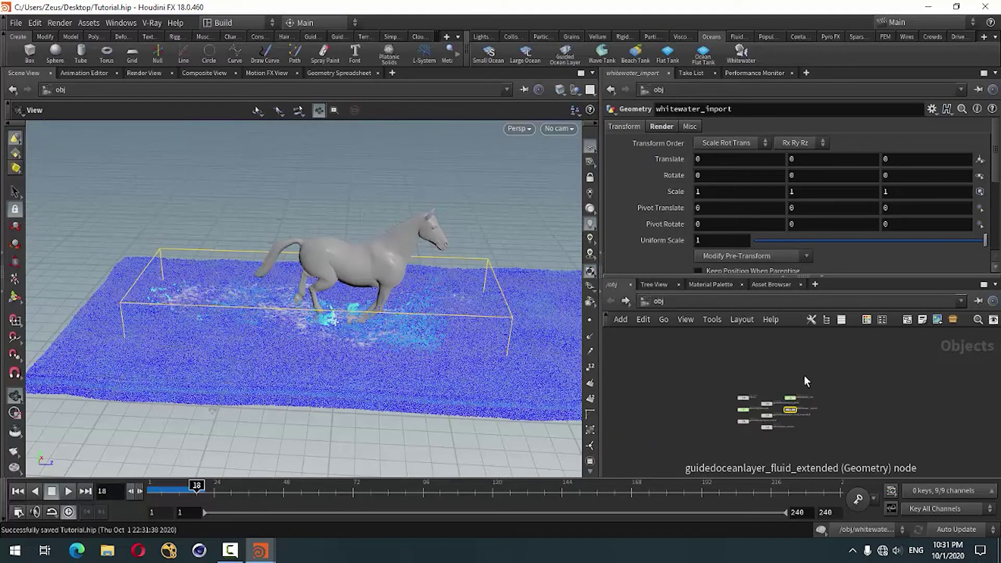
scroll(796, 425, up, 3)
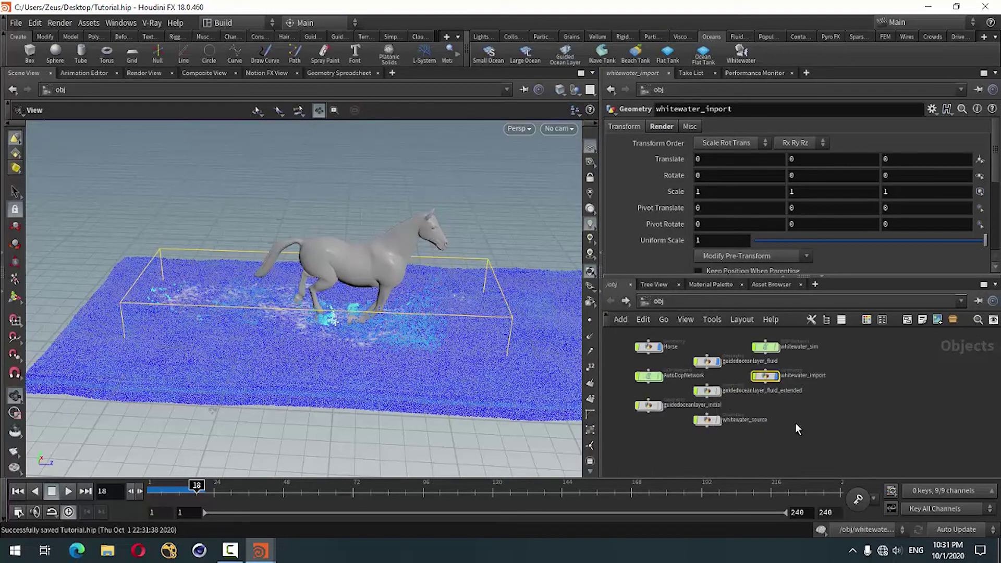
scroll(709, 362, up, 2)
click(711, 355)
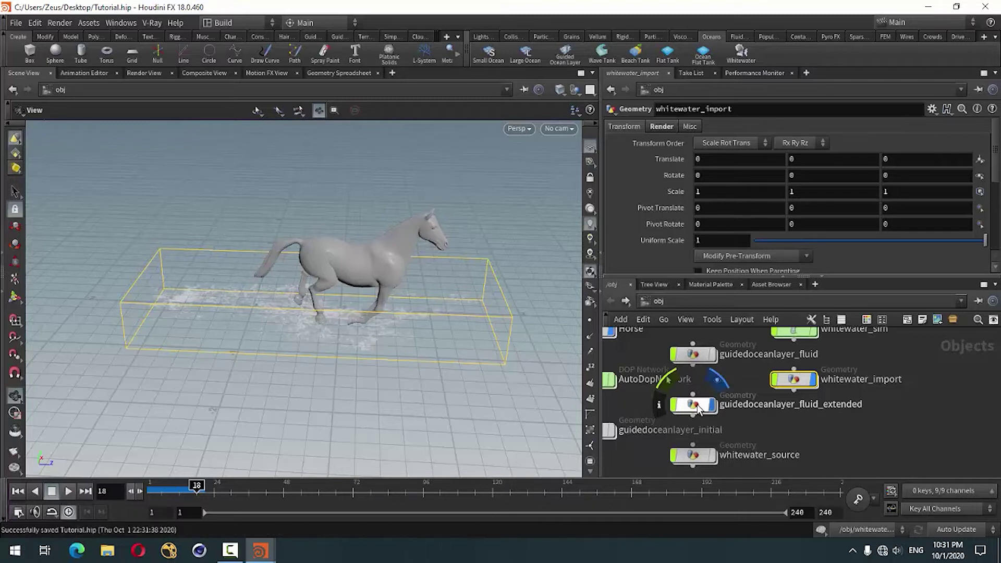
Go inside the guidedoceanlayer_fluid_extended node
double_click(698, 408)
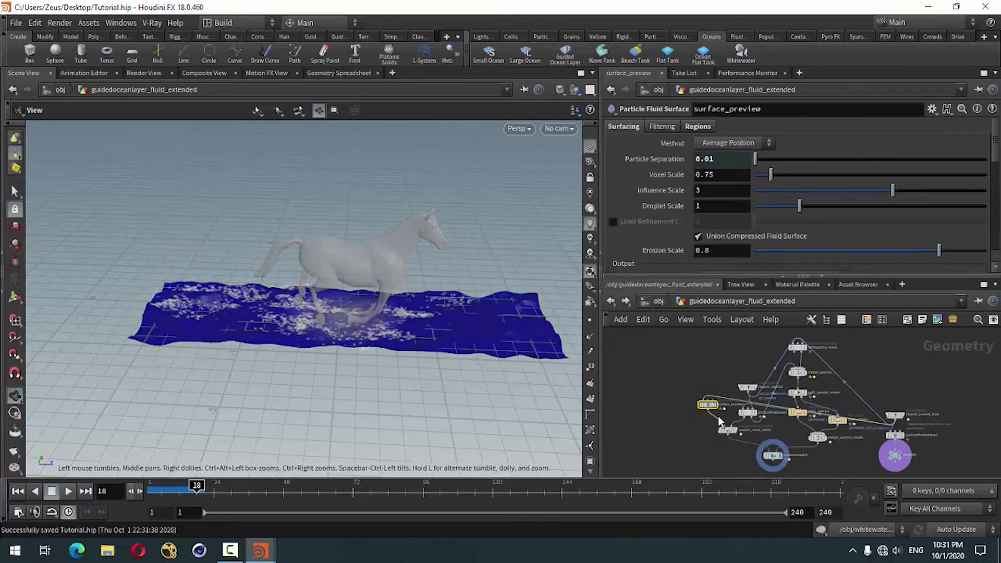
scroll(660, 377, down, 2)
scroll(680, 405, up, 3)
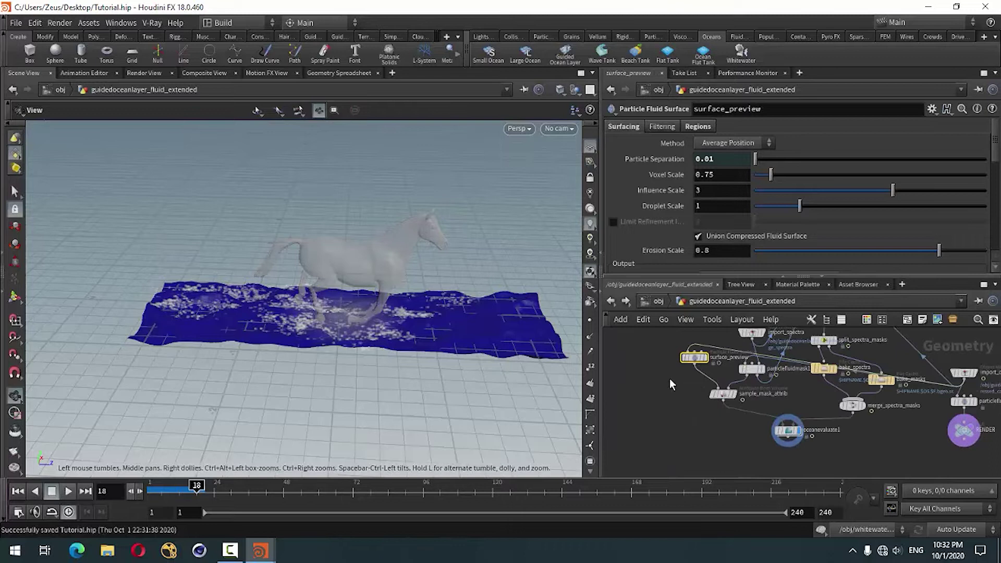
scroll(678, 412, down, 1)
scroll(872, 411, up, 3)
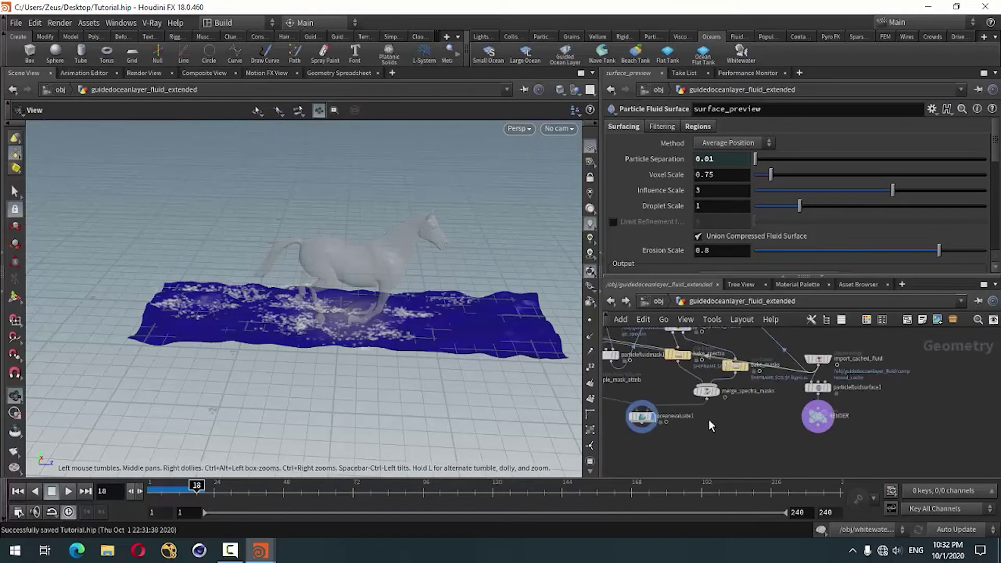
scroll(709, 420, down, 1)
scroll(834, 391, up, 2)
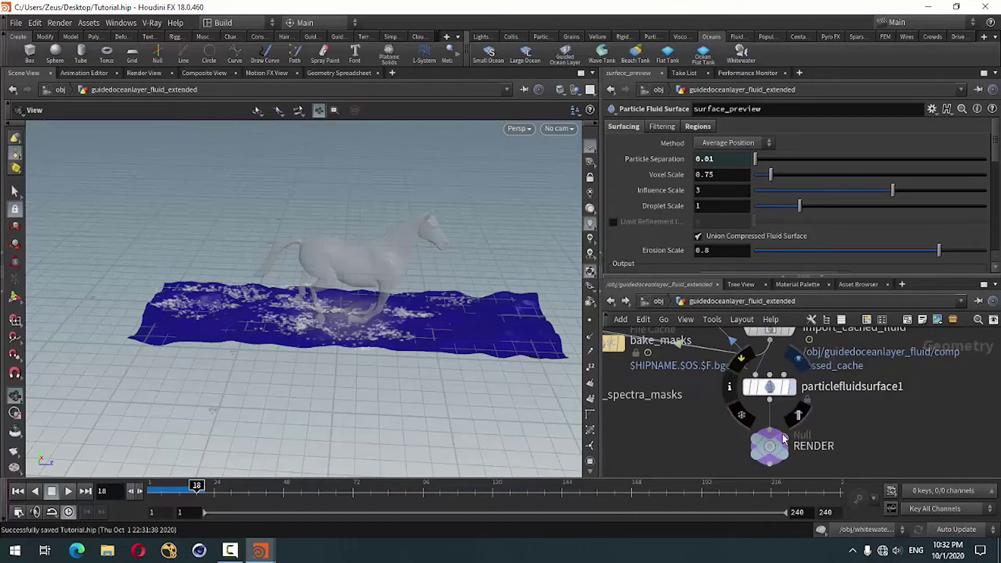
Display the RENDER Null's fluid surface and tilt the view to look down on it
click(785, 451)
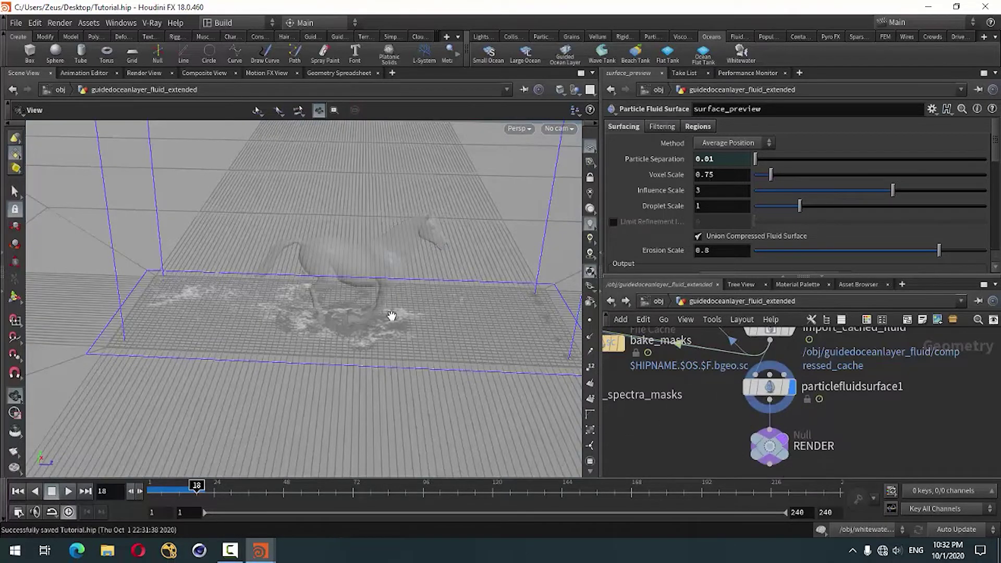
mouse_move(426, 276)
mouse_down()
mouse_move(234, 345)
mouse_move(250, 317)
mouse_move(250, 398)
mouse_up()
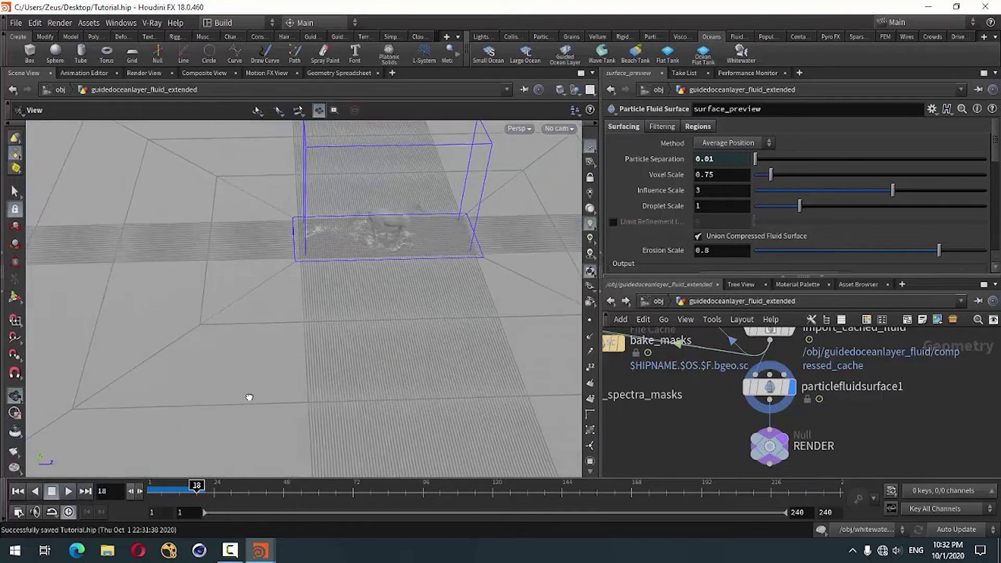
drag(304, 276, 495, 290)
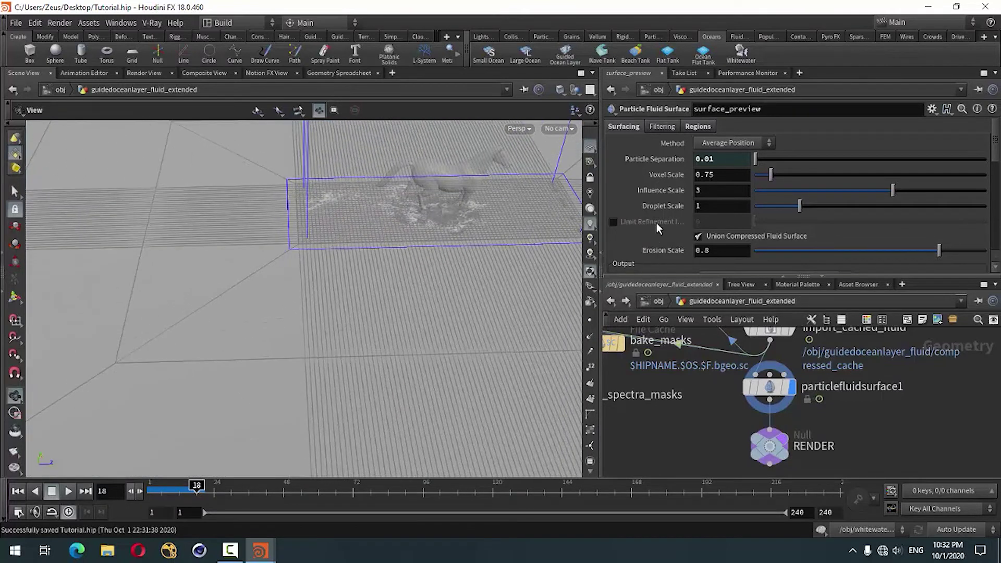
Review the Regions tab's 1.5 × 5 × 4.5 bounding box and move closer to the horse
scroll(655, 223, down, 3)
scroll(656, 223, up, 3)
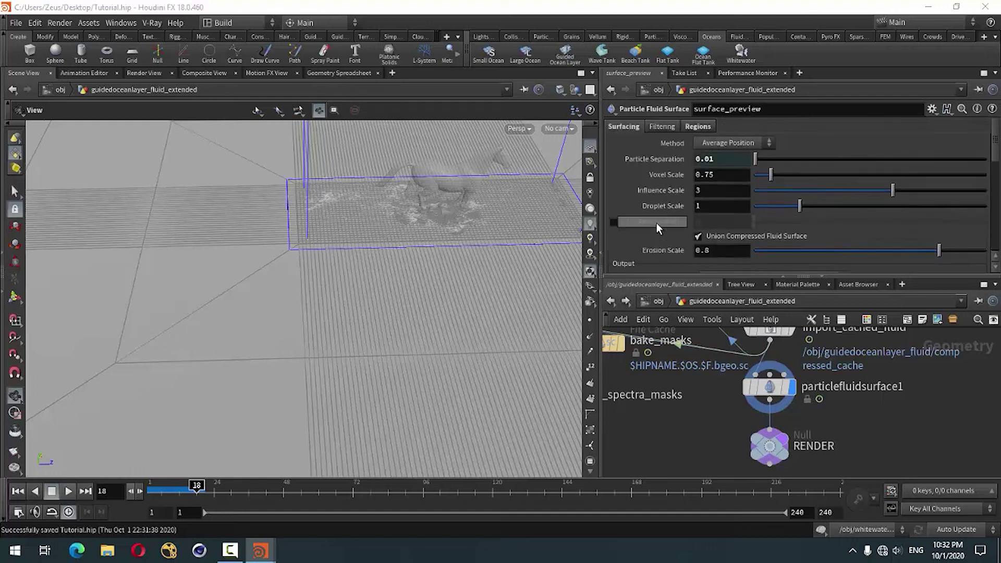
scroll(655, 223, down, 5)
scroll(657, 224, down, 3)
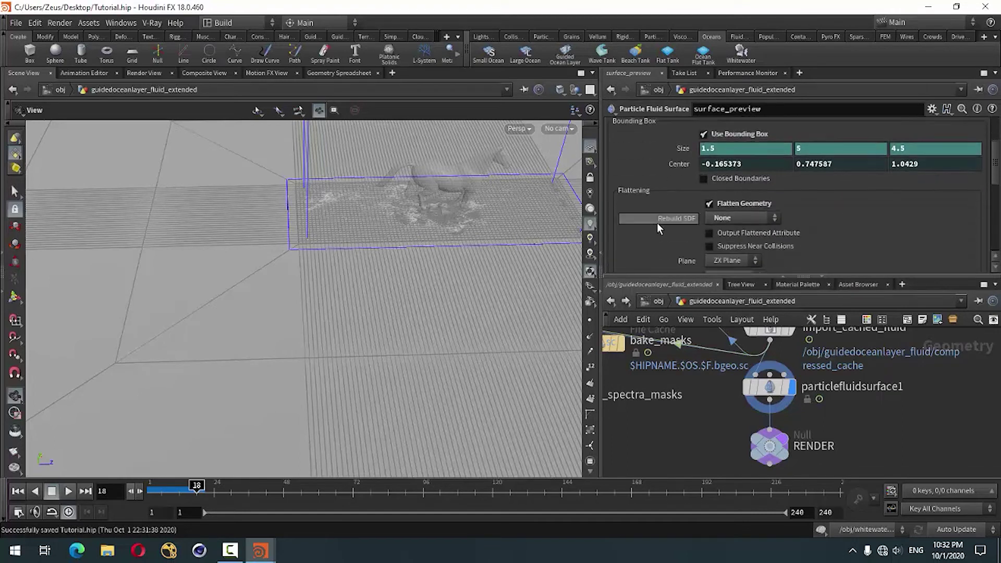
scroll(644, 229, down, 5)
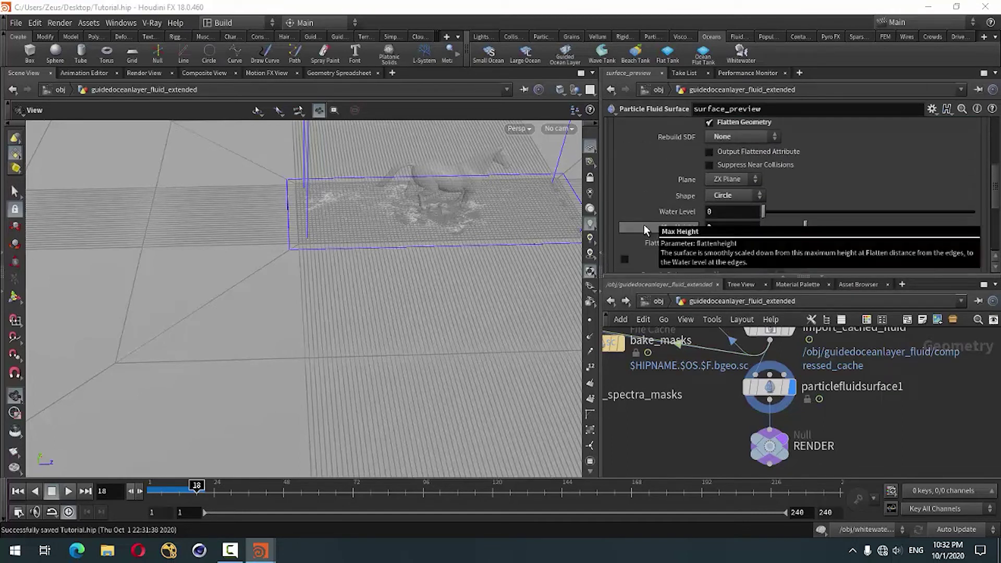
scroll(647, 227, down, 3)
scroll(649, 228, down, 2)
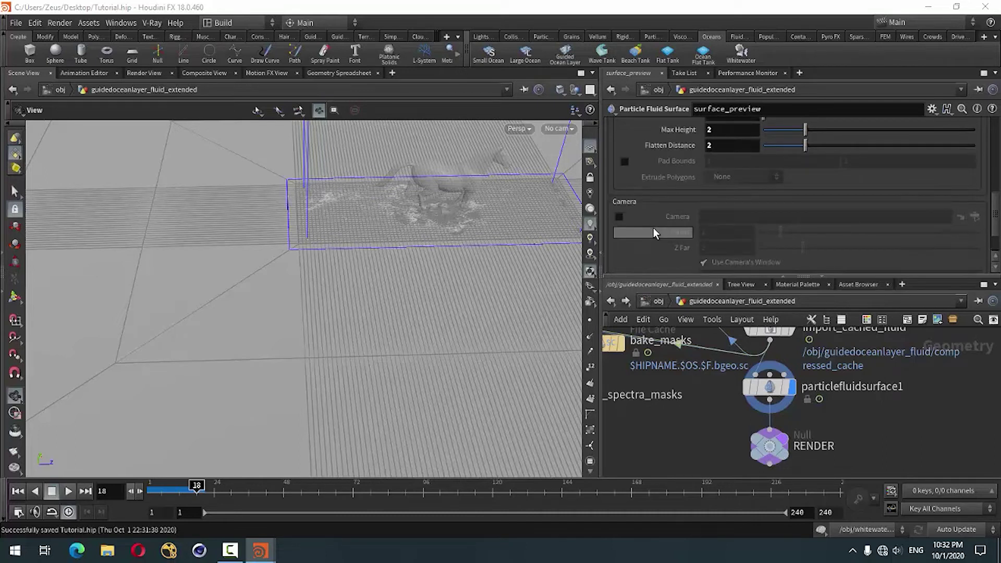
scroll(652, 232, up, 3)
scroll(652, 232, up, 1)
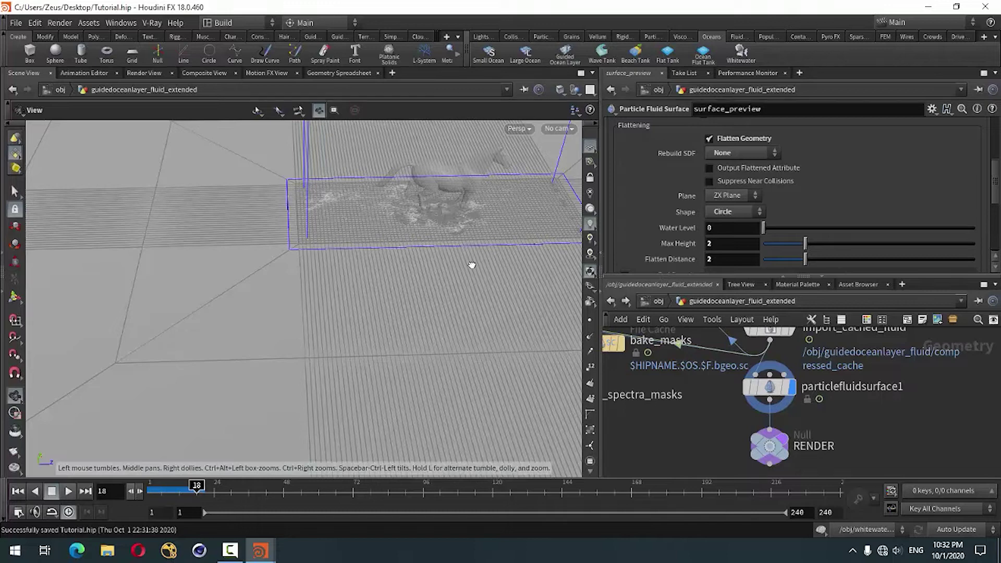
scroll(472, 265, up, 3)
mouse_move(469, 201)
mouse_down()
mouse_move(384, 264)
mouse_move(534, 145)
mouse_move(447, 241)
mouse_move(518, 214)
mouse_move(406, 239)
mouse_move(421, 210)
mouse_move(417, 252)
mouse_move(447, 268)
mouse_move(379, 343)
mouse_move(420, 291)
mouse_up()
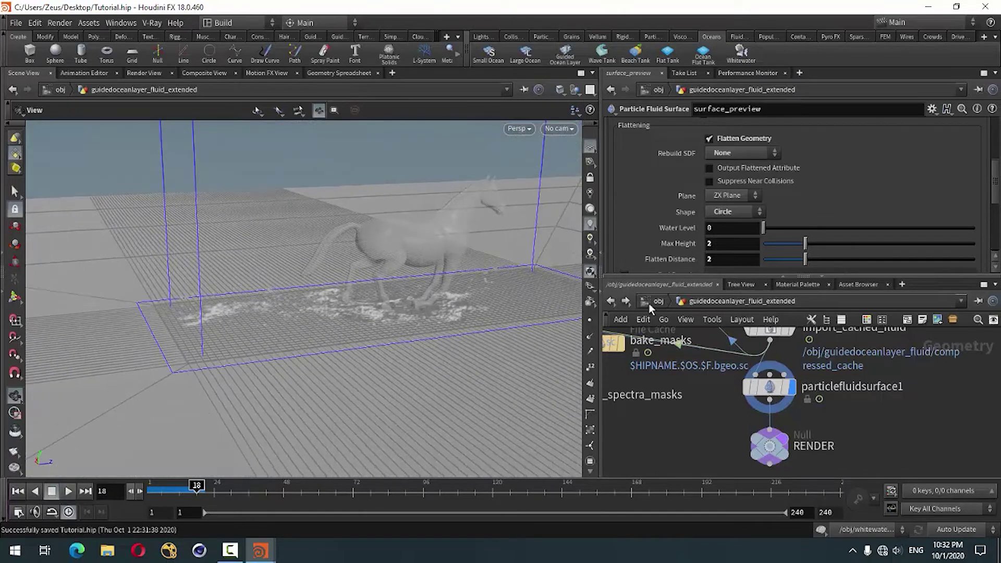
Check Rebuild SDF, keeping None, and review the ZX-plane flattening at water level 0
scroll(659, 194, down, 3)
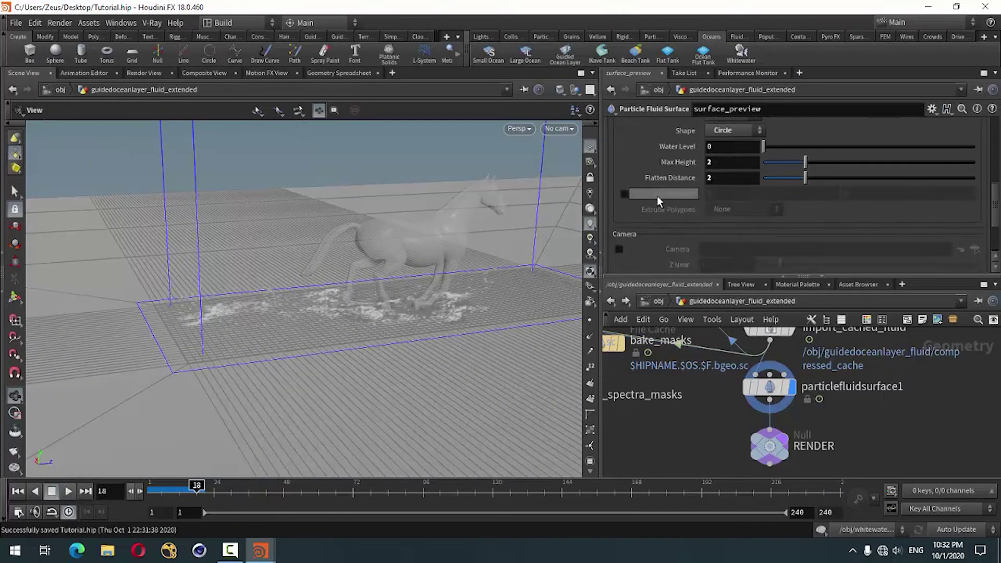
scroll(656, 195, up, 3)
click(725, 157)
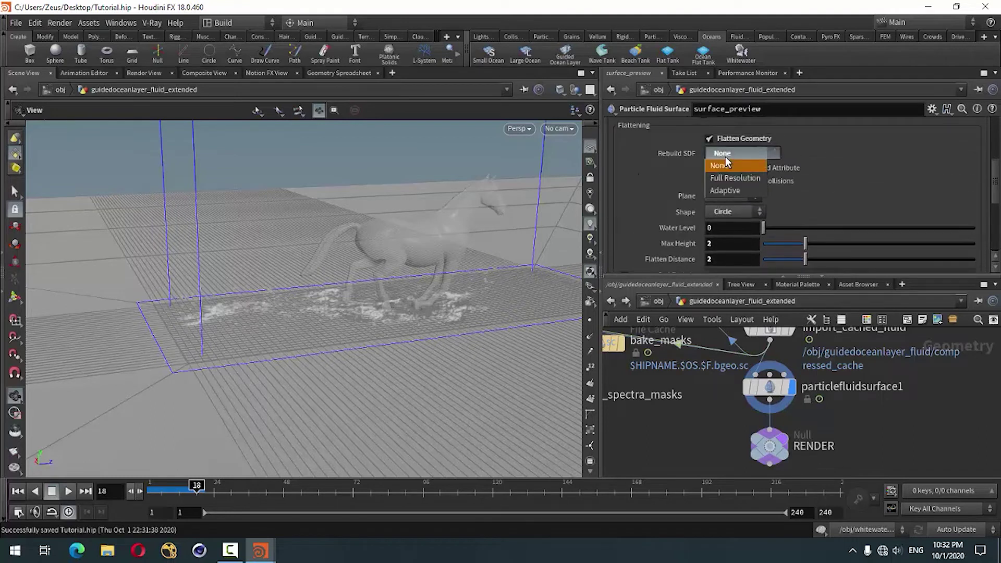
scroll(656, 195, down, 2)
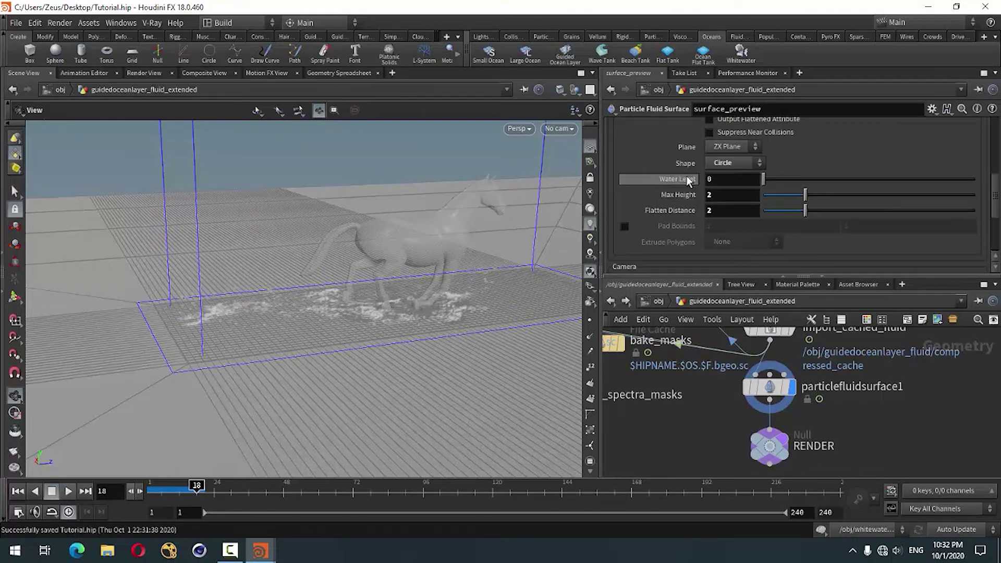
scroll(667, 193, down, 2)
scroll(665, 194, down, 1)
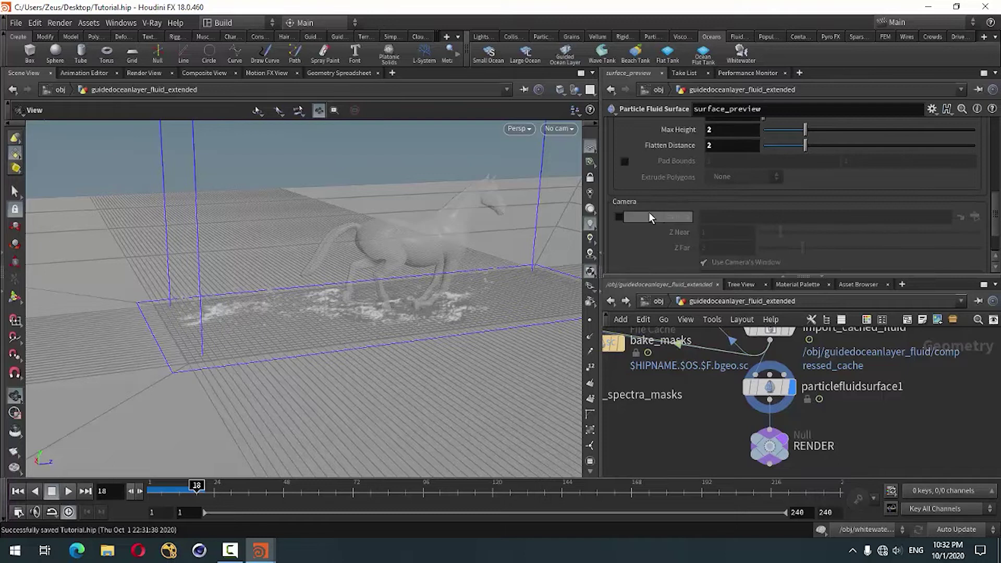
scroll(645, 210, down, 1)
scroll(645, 210, up, 3)
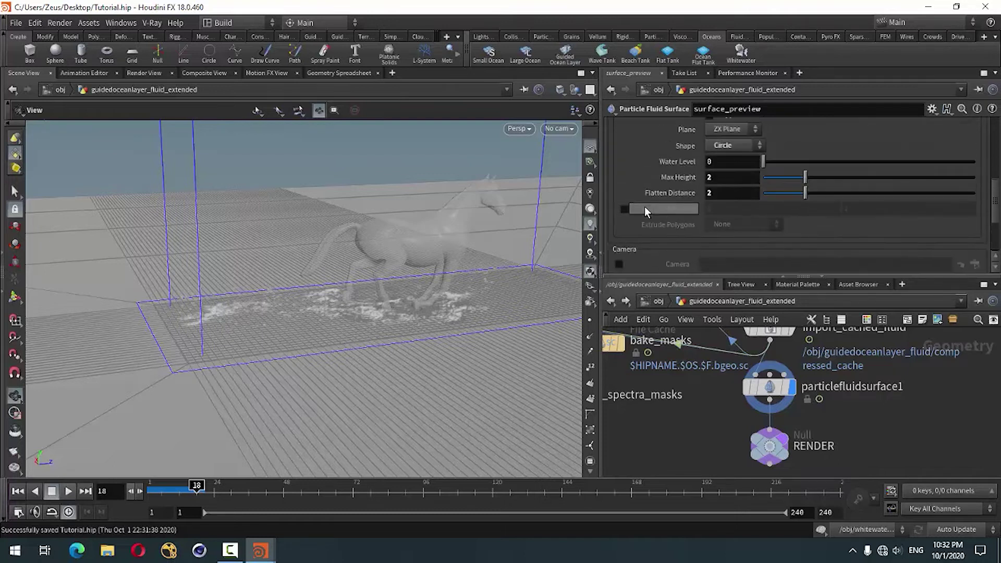
scroll(645, 210, up, 3)
scroll(645, 208, up, 3)
scroll(644, 209, up, 4)
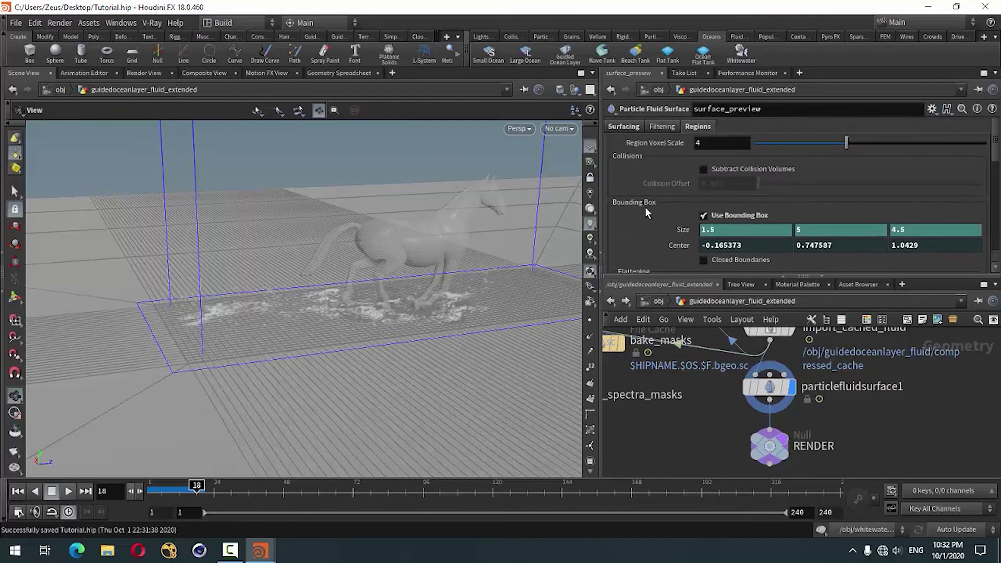
scroll(645, 208, down, 5)
scroll(644, 208, down, 2)
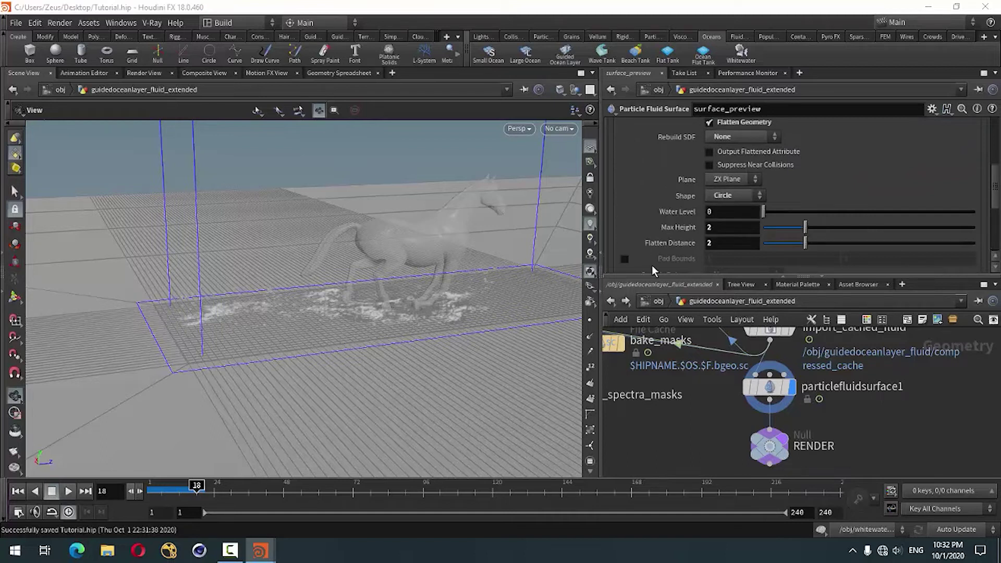
scroll(644, 245, down, 1)
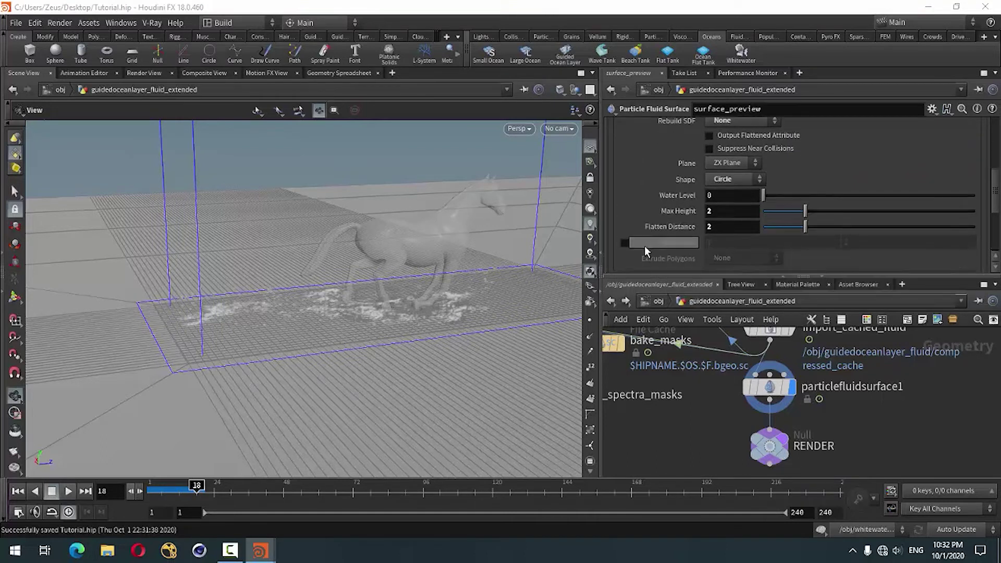
scroll(644, 246, down, 2)
scroll(645, 246, up, 3)
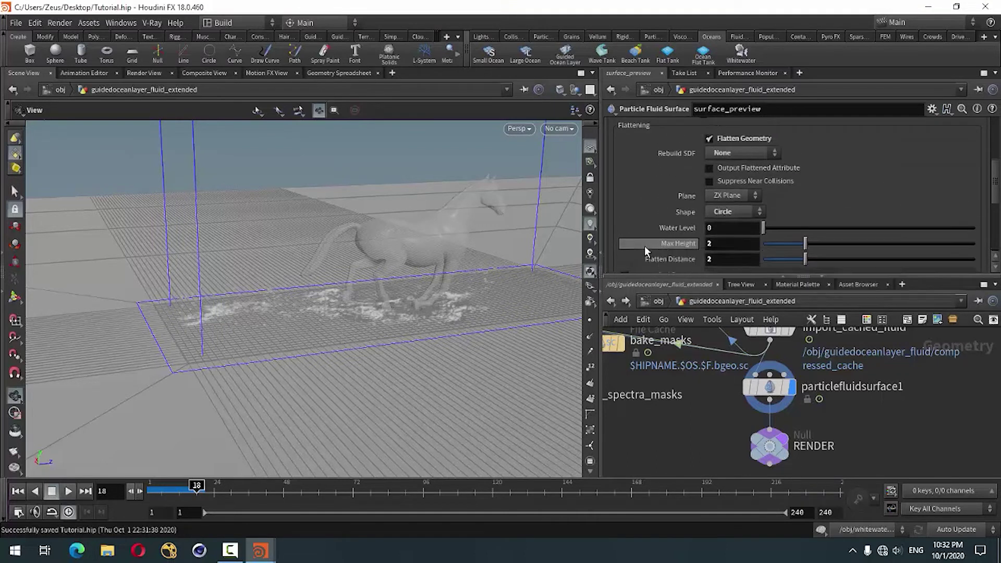
scroll(644, 246, up, 2)
scroll(644, 246, down, 1)
scroll(644, 246, down, 1)
scroll(645, 245, down, 2)
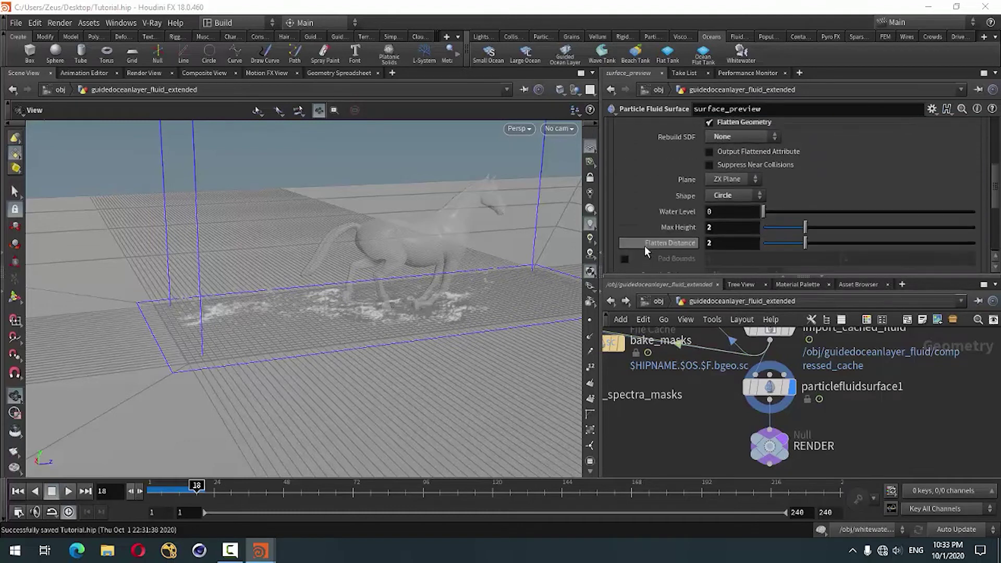
scroll(644, 246, down, 2)
scroll(661, 236, up, 2)
scroll(661, 227, up, 2)
scroll(661, 227, up, 2)
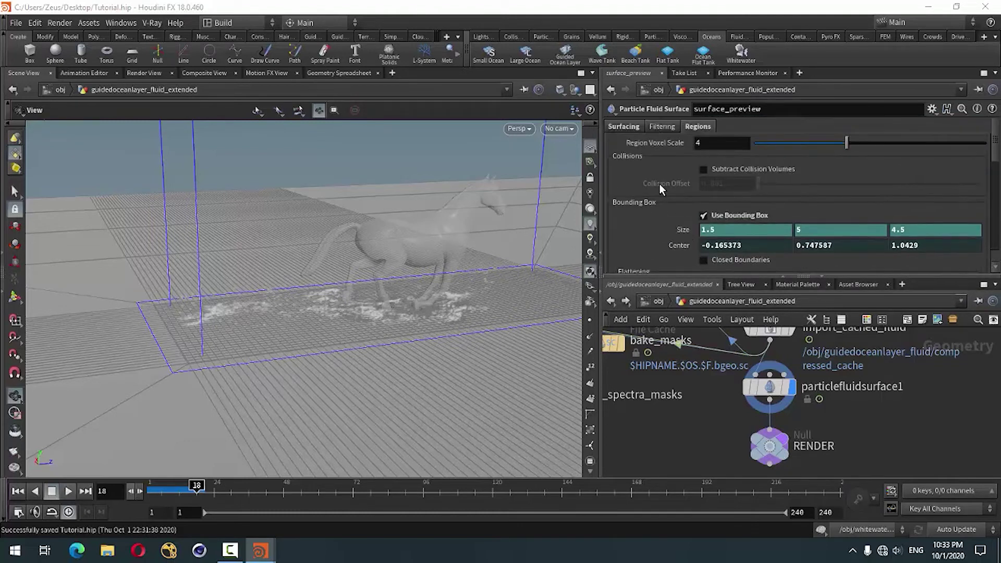
In the surfacing settings, set the output surface type to Surface Polygons
click(644, 124)
scroll(646, 224, down, 3)
scroll(649, 236, down, 3)
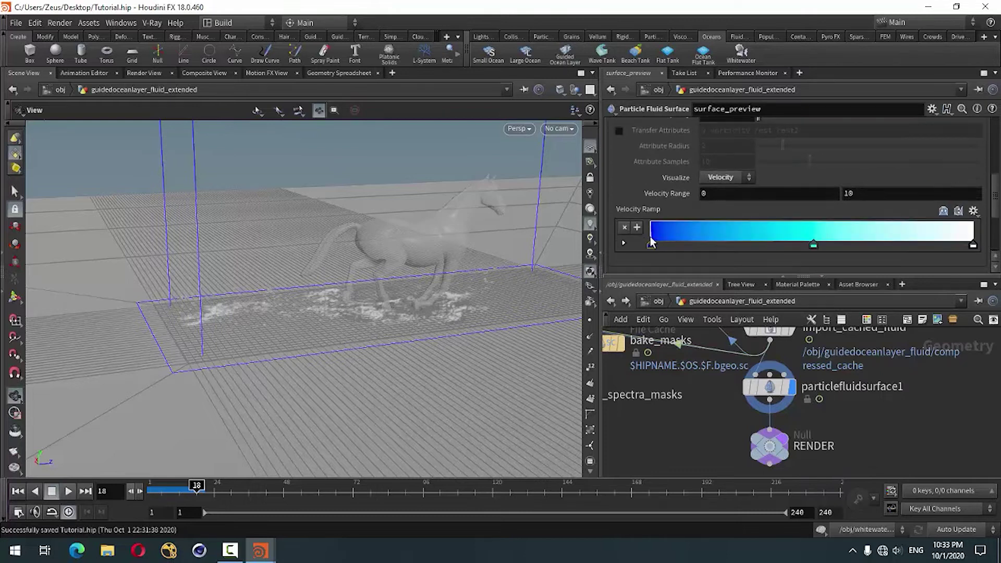
scroll(650, 236, down, 3)
scroll(651, 237, up, 3)
scroll(658, 238, up, 2)
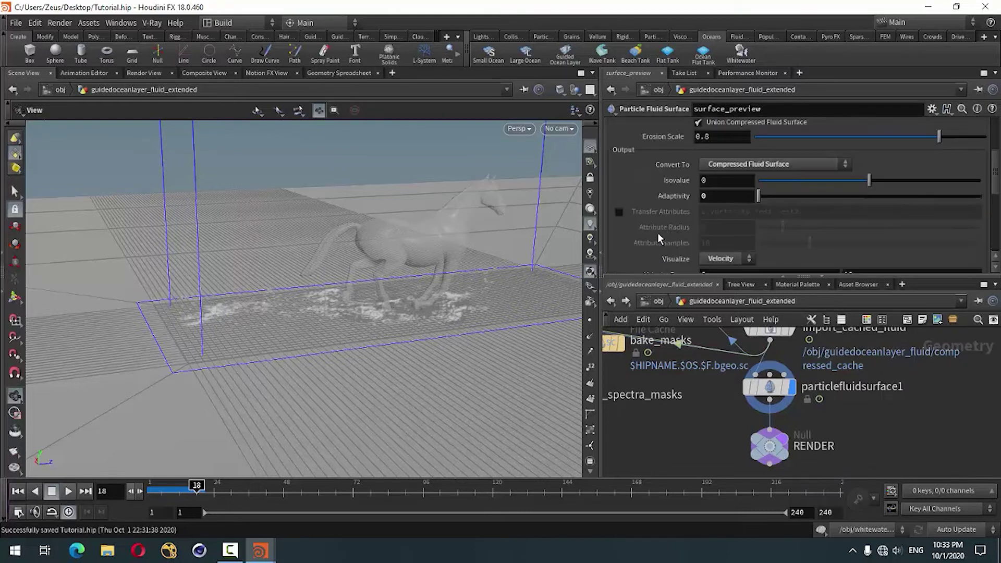
click(761, 165)
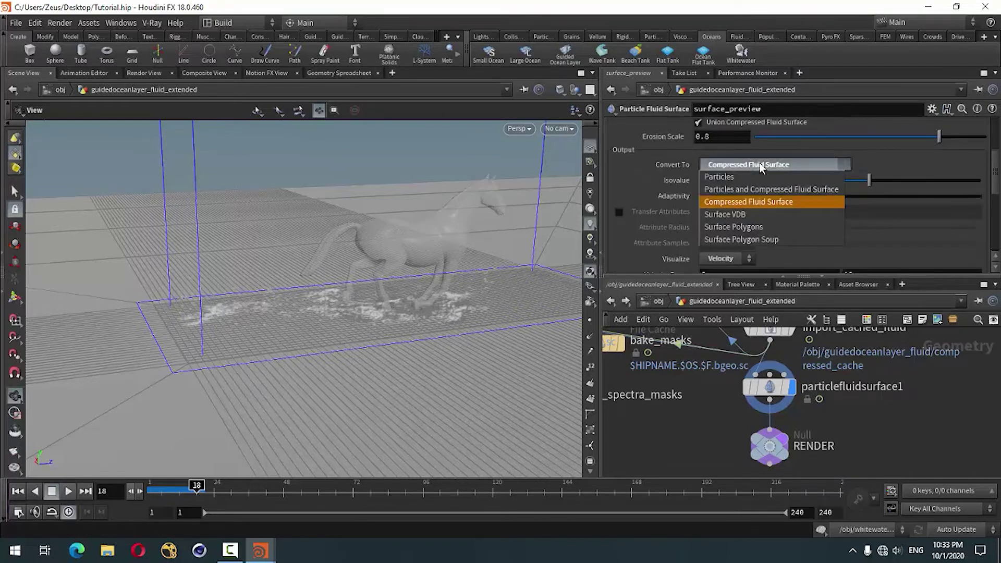
click(727, 227)
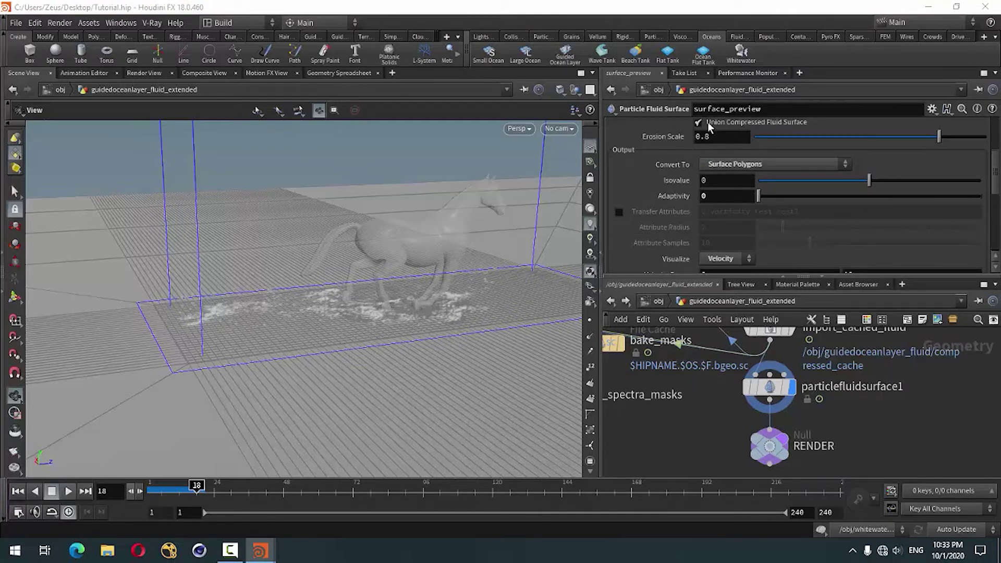
scroll(647, 211, up, 3)
scroll(653, 198, up, 2)
scroll(654, 220, down, 5)
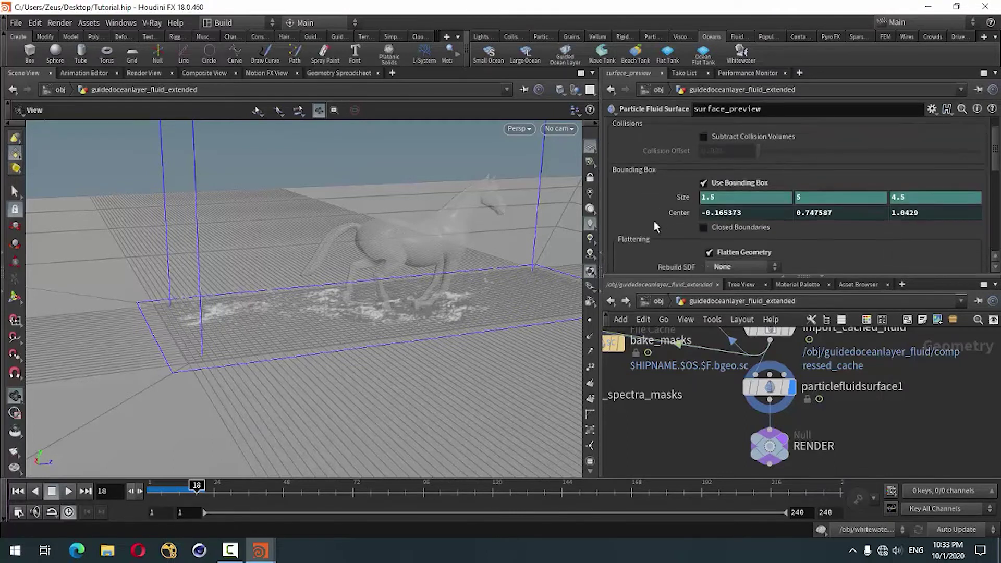
scroll(653, 220, down, 3)
scroll(654, 220, down, 3)
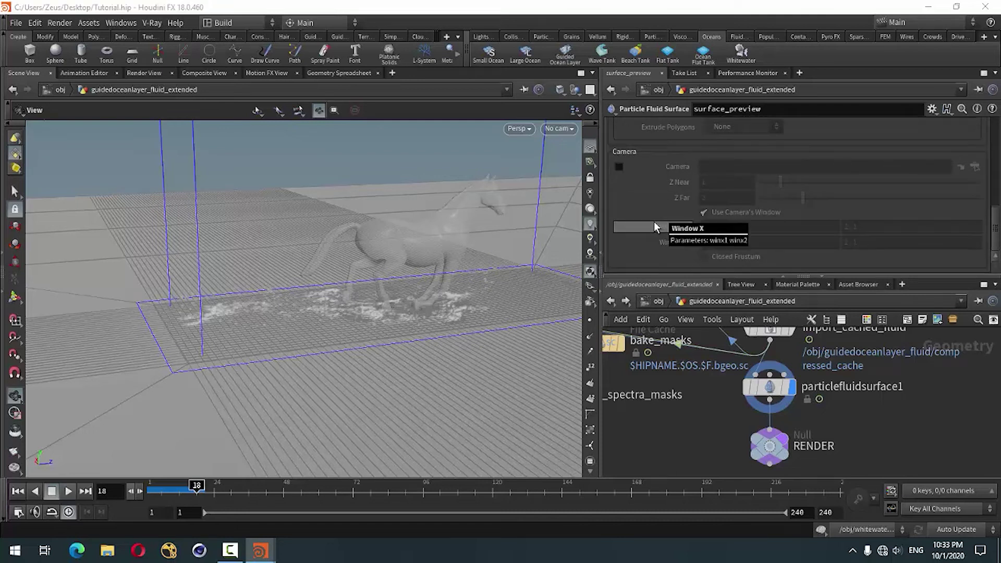
scroll(654, 221, up, 2)
scroll(653, 221, up, 2)
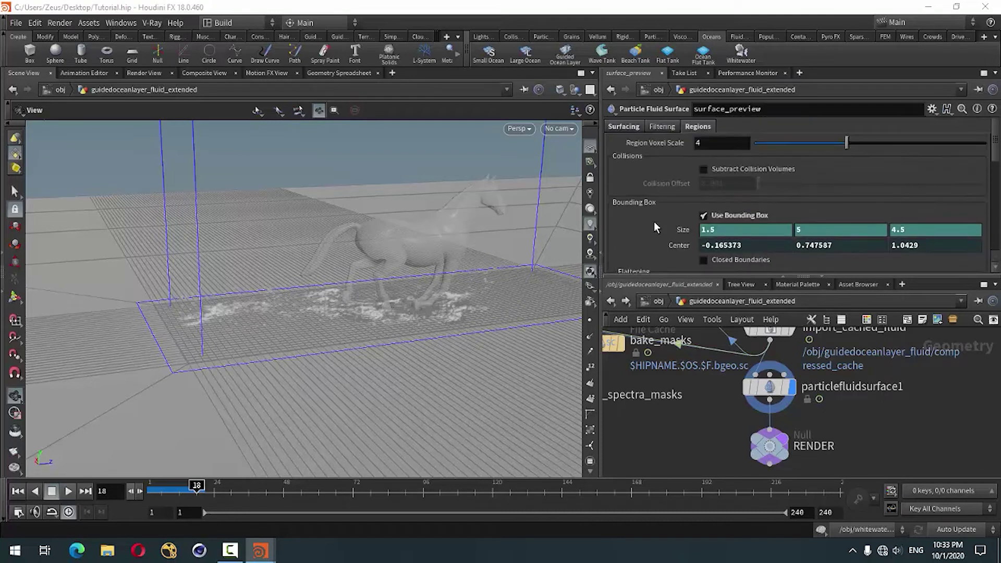
Change the output surface type to Surface Polygon Soup
click(623, 126)
scroll(649, 211, down, 3)
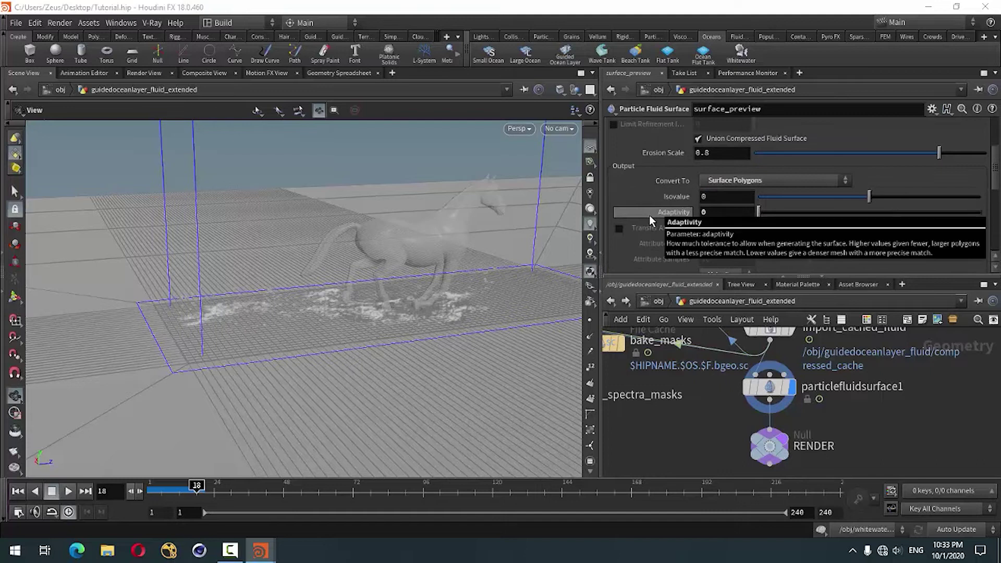
click(728, 182)
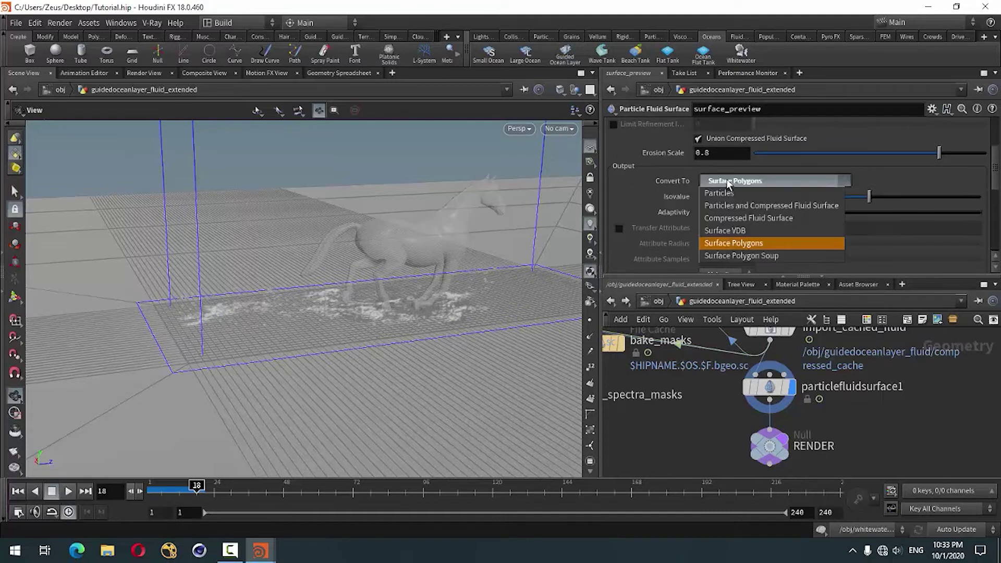
click(722, 256)
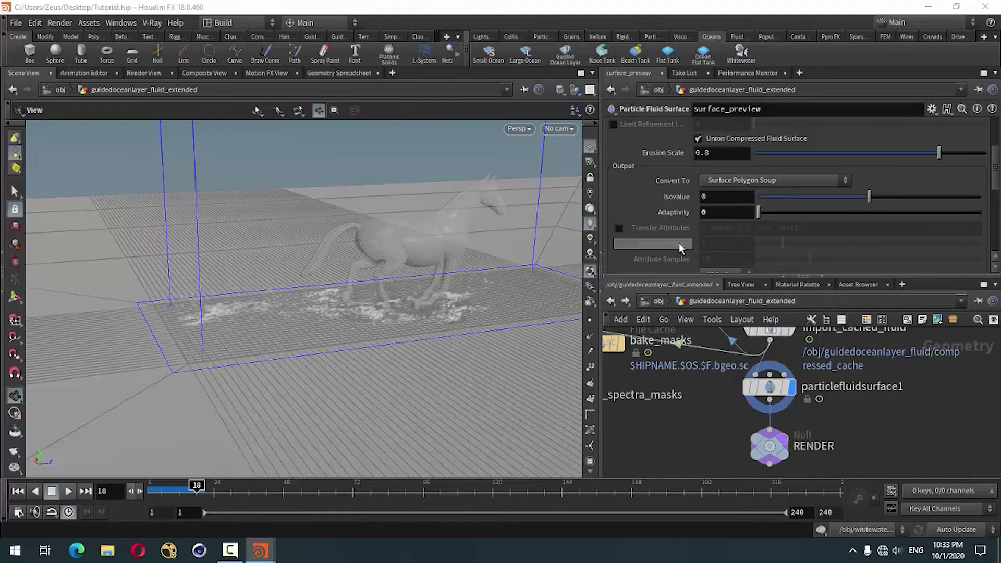
scroll(668, 230, up, 1)
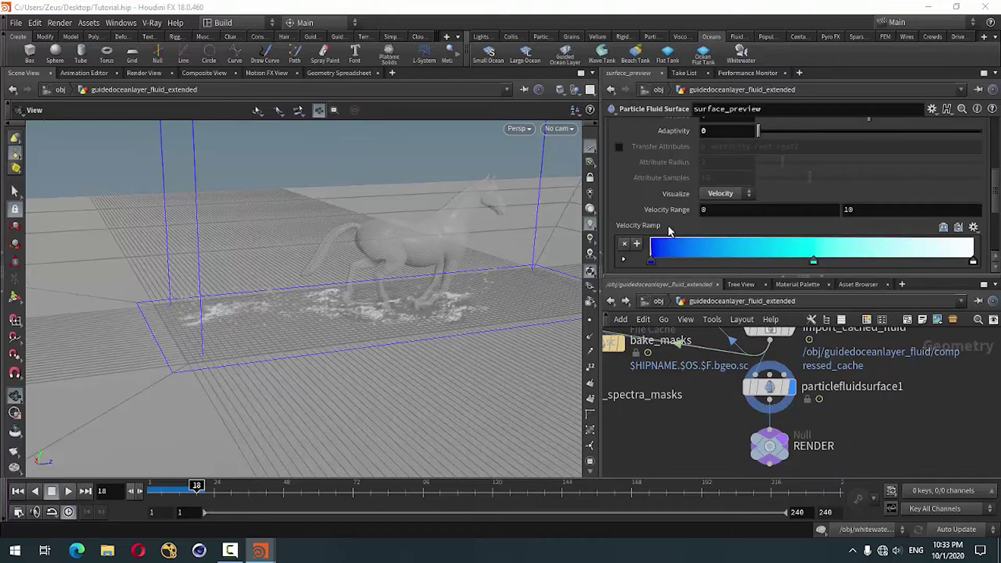
scroll(668, 223, up, 1)
scroll(668, 221, up, 4)
In the region settings, set Rebuild SDF to Full Resolution
click(693, 127)
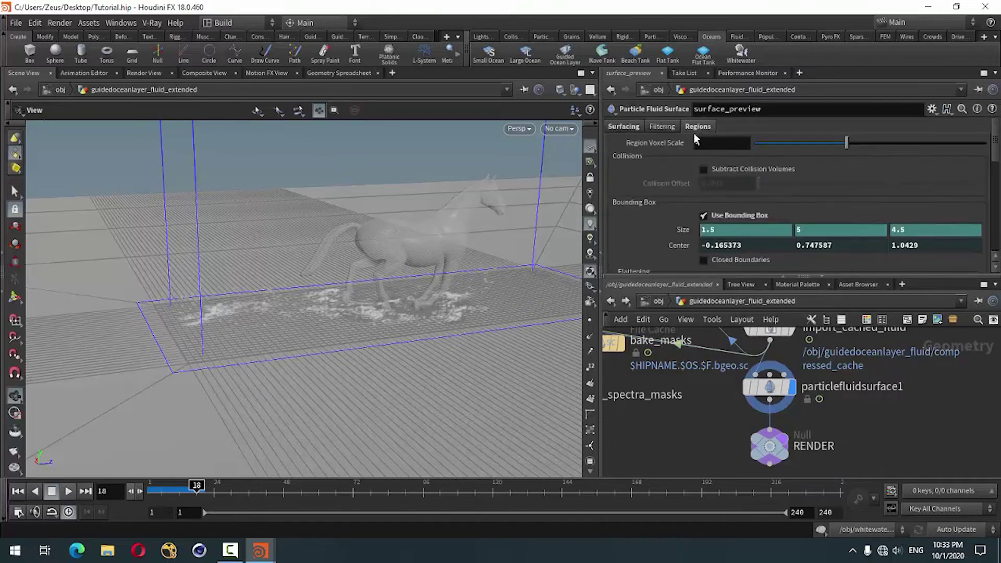
scroll(657, 198, down, 8)
scroll(656, 198, down, 7)
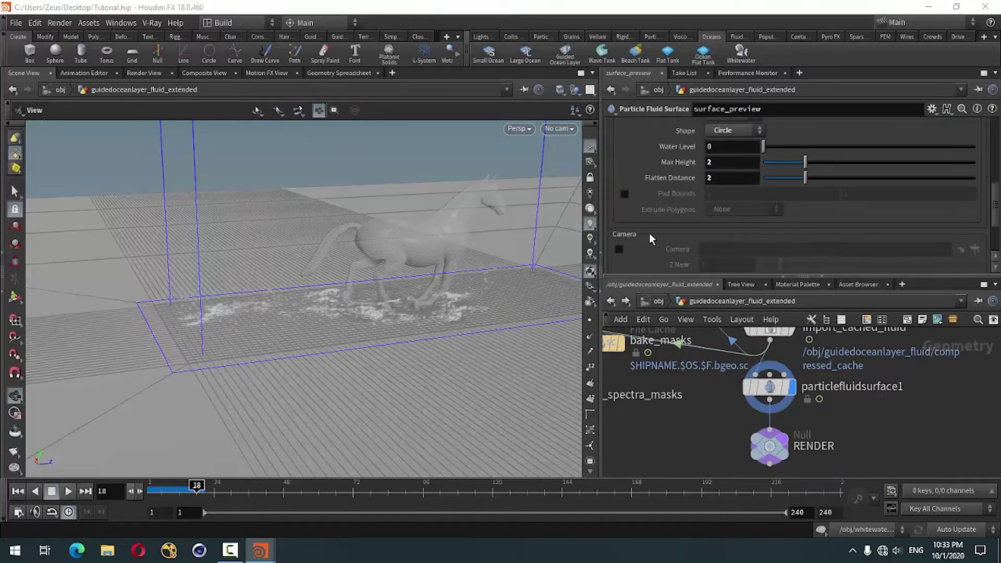
scroll(658, 219, down, 2)
scroll(658, 219, down, 4)
scroll(651, 222, up, 6)
scroll(648, 223, up, 5)
scroll(647, 224, up, 3)
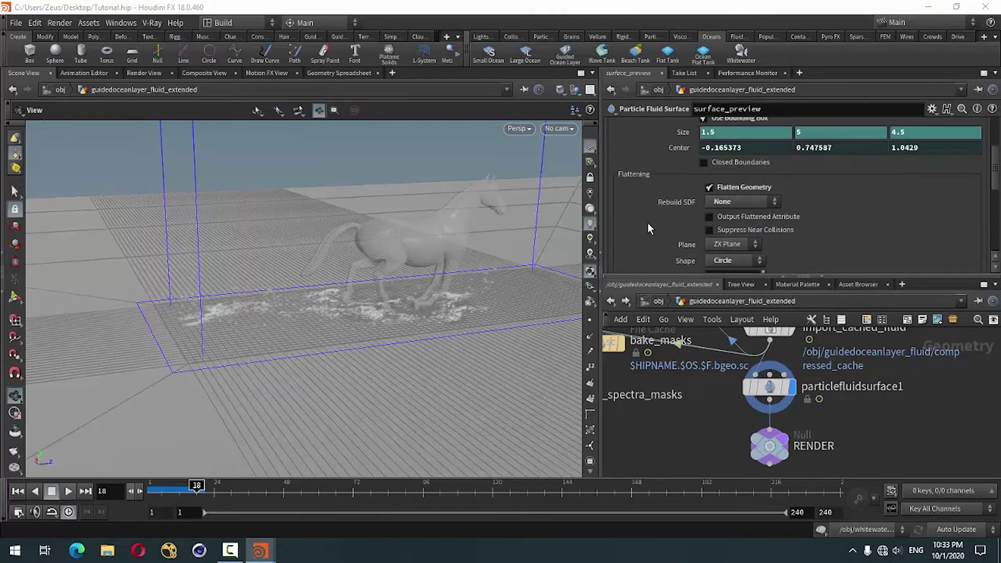
click(740, 201)
click(728, 224)
scroll(655, 220, down, 2)
scroll(655, 220, down, 1)
scroll(655, 220, up, 2)
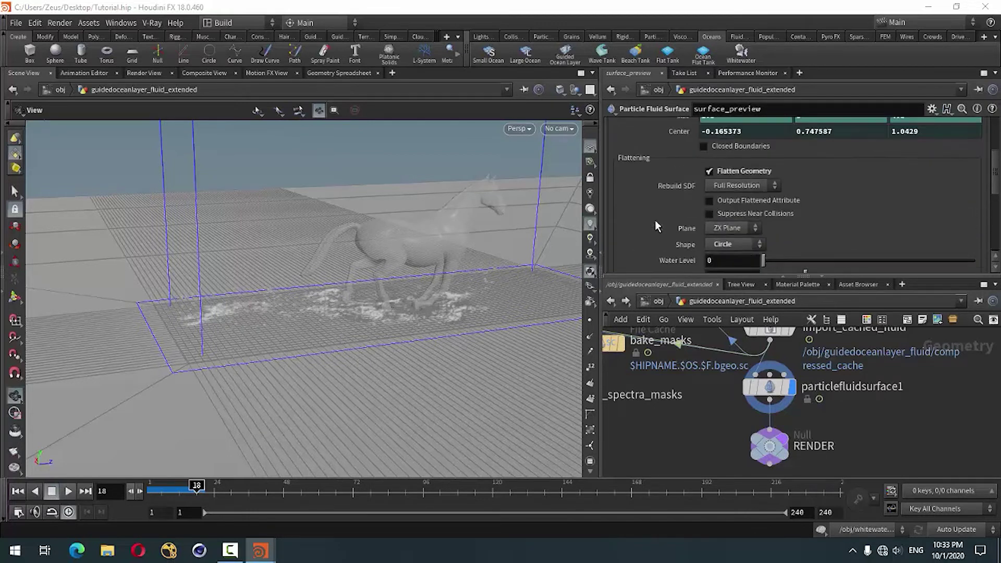
scroll(655, 221, up, 5)
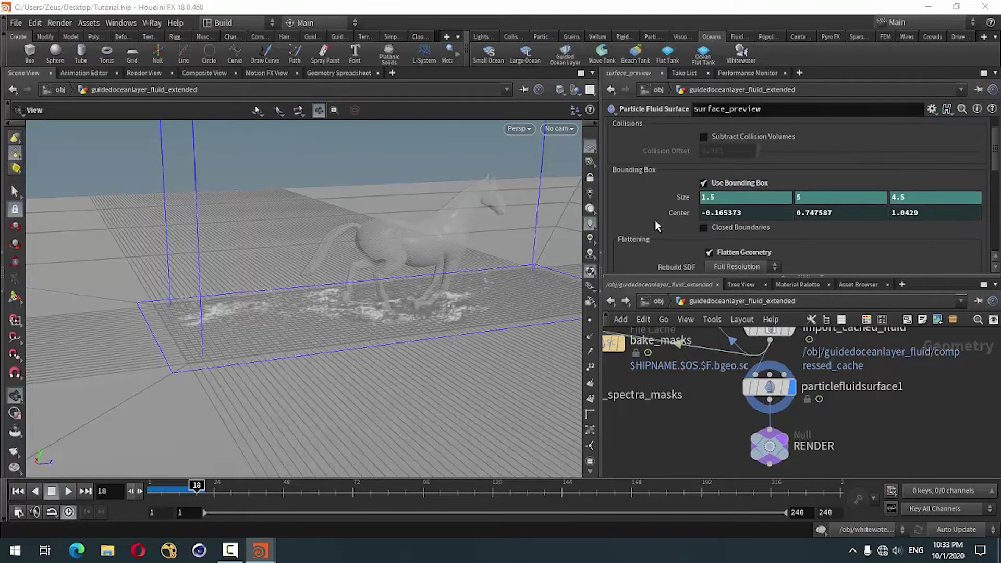
Toggle Use Bounding Box off and back on, leaving it enabled
click(703, 183)
scroll(664, 208, down, 5)
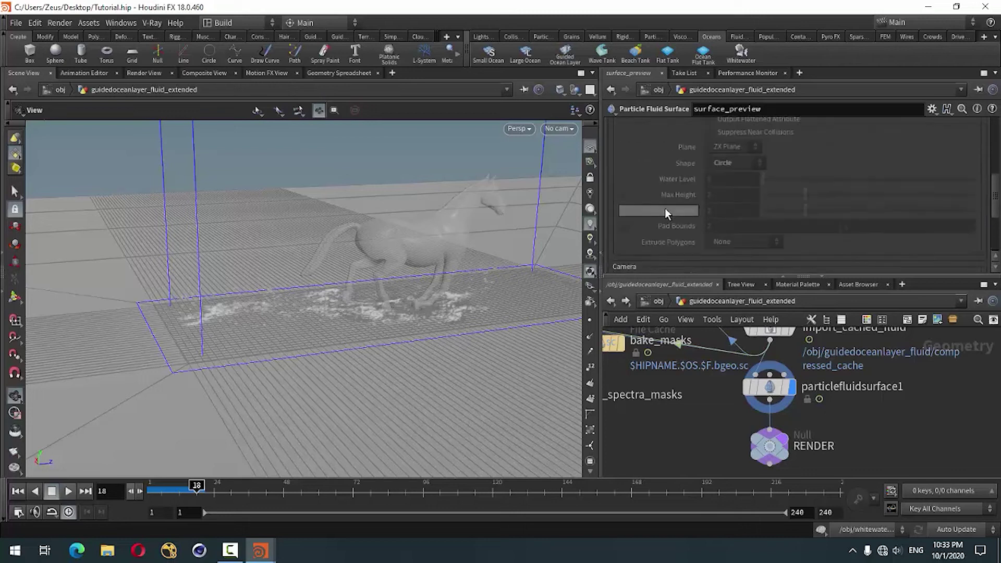
scroll(665, 208, up, 5)
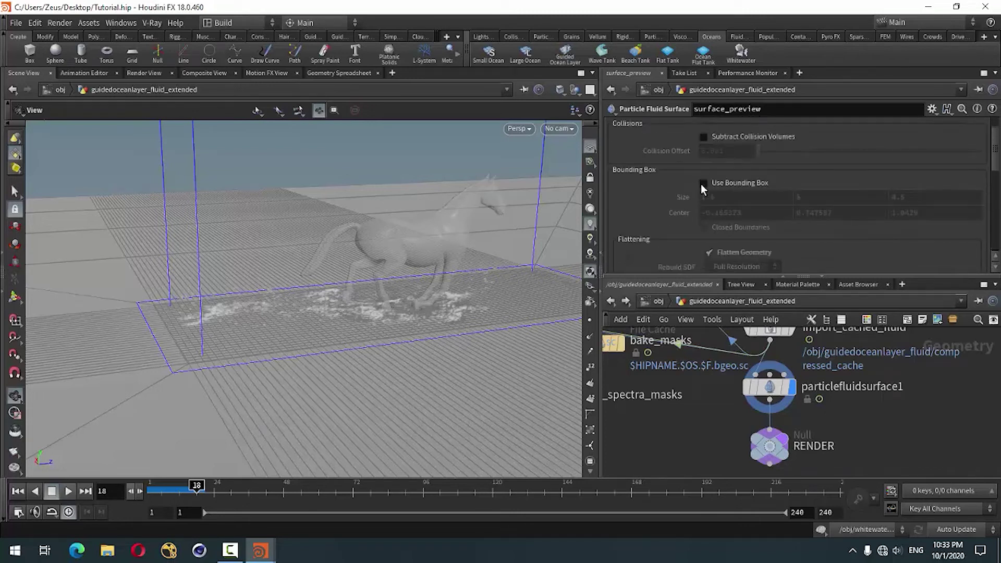
click(702, 183)
scroll(650, 211, up, 2)
scroll(651, 211, down, 9)
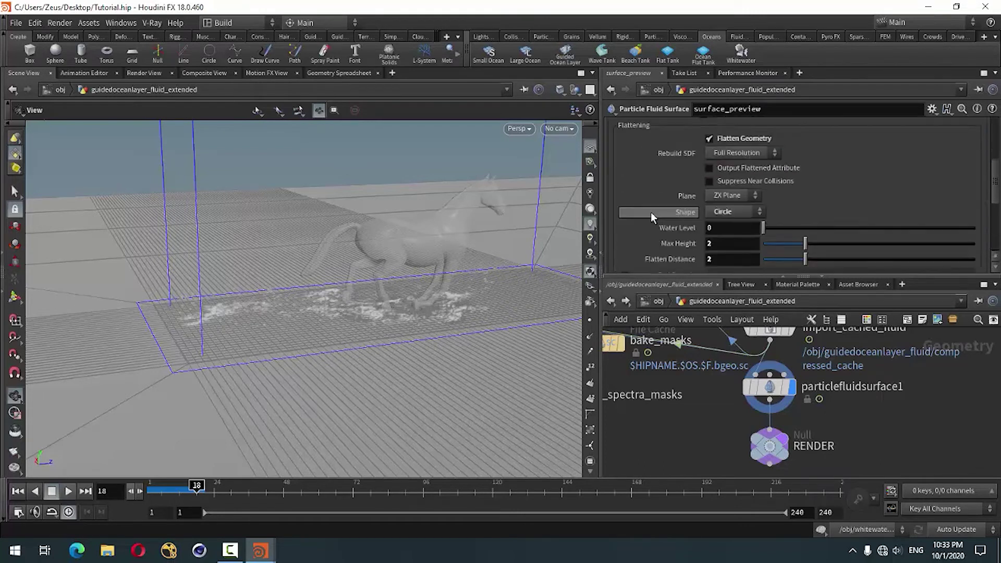
scroll(650, 211, down, 5)
scroll(675, 227, down, 5)
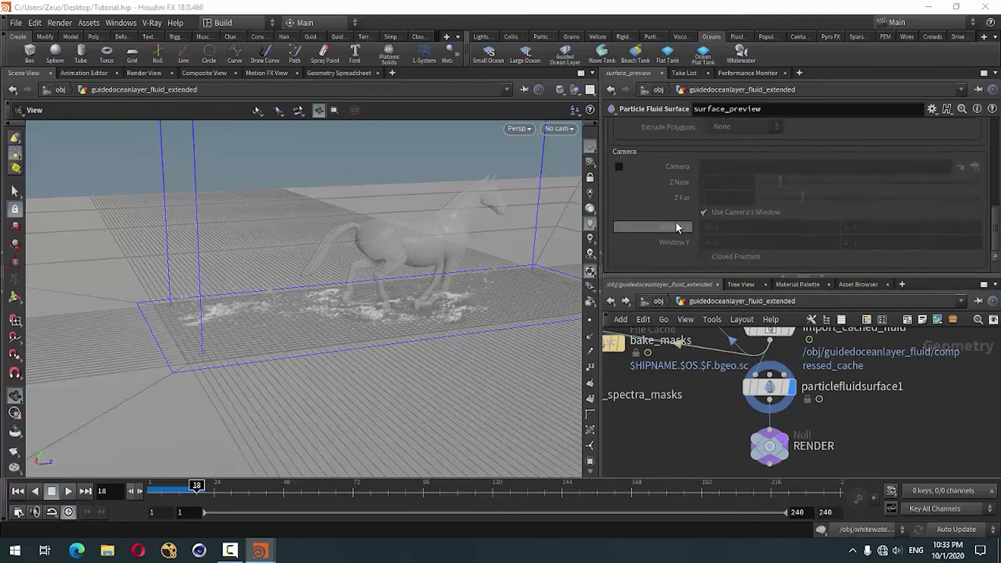
Show particlefluidsurface1's Regions settings and enlarge the parameter pane
click(766, 386)
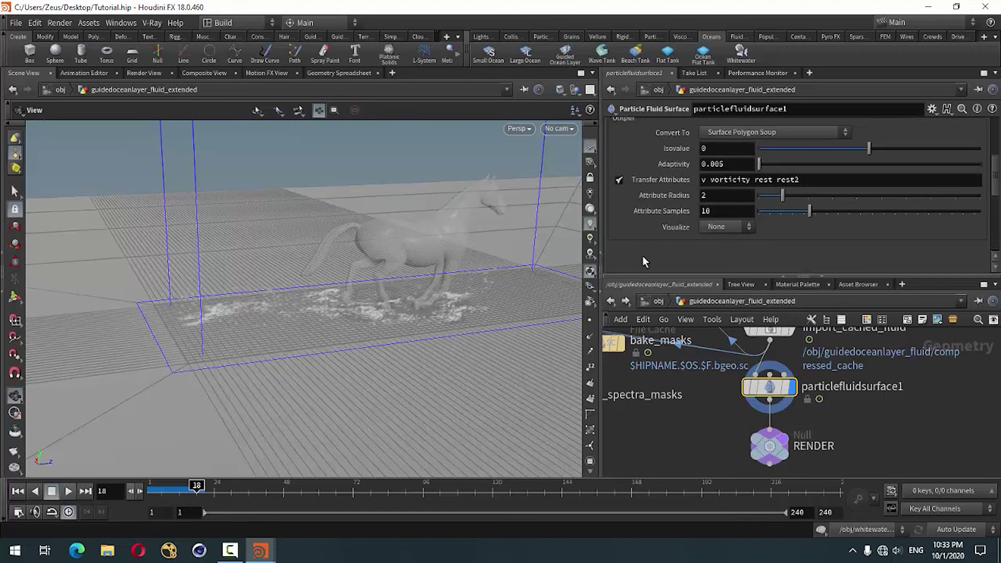
scroll(678, 260, up, 3)
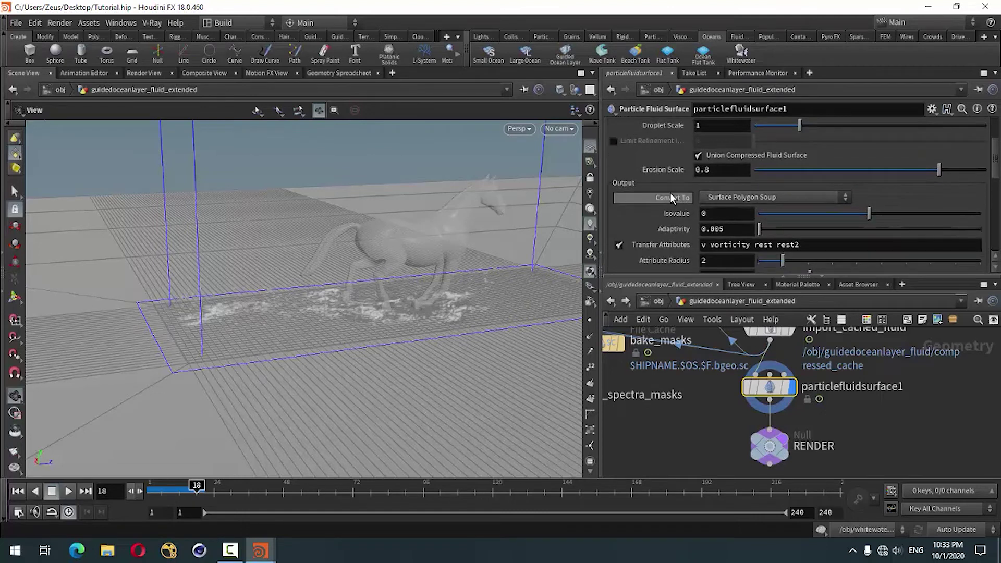
scroll(660, 226, down, 3)
scroll(660, 226, down, 3)
scroll(660, 226, up, 7)
scroll(660, 226, down, 3)
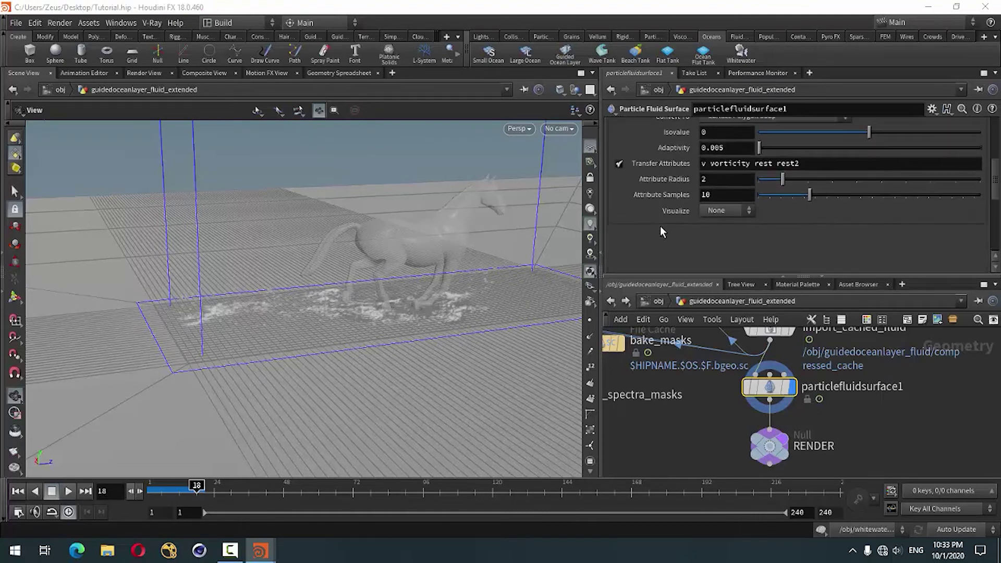
scroll(659, 226, up, 3)
scroll(660, 226, up, 2)
click(687, 127)
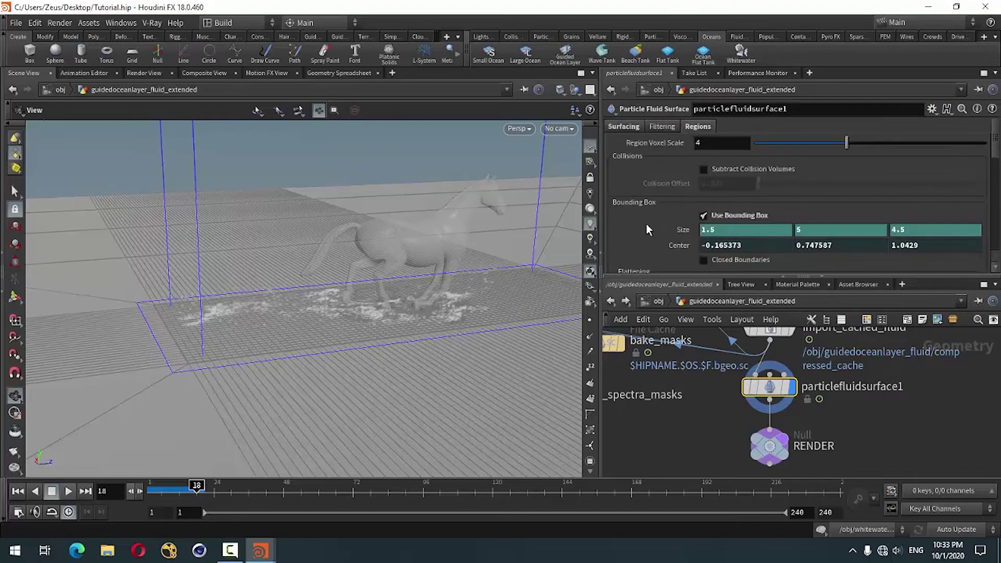
scroll(642, 233, down, 3)
scroll(643, 233, down, 3)
scroll(642, 232, down, 2)
scroll(643, 233, down, 2)
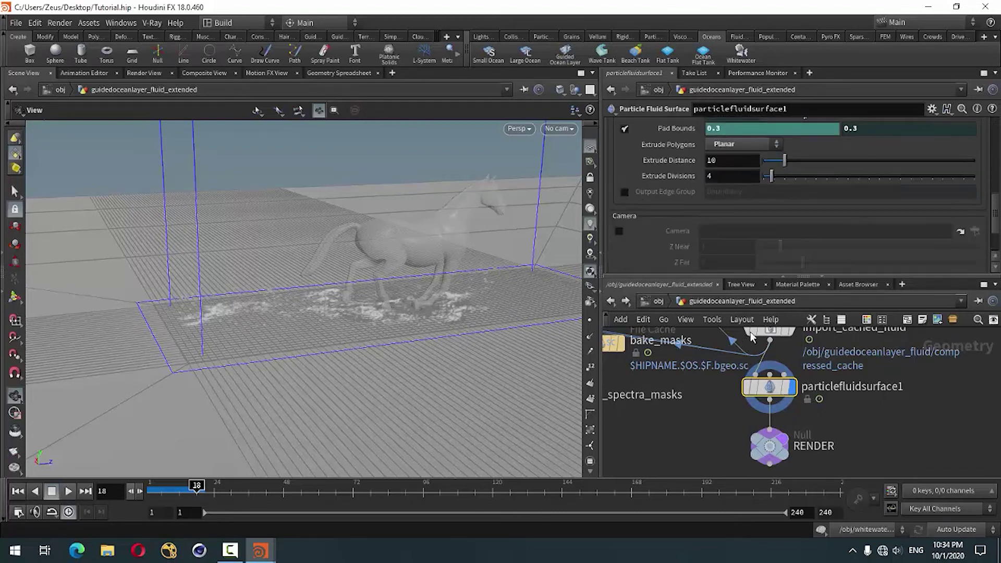
drag(782, 275, 782, 365)
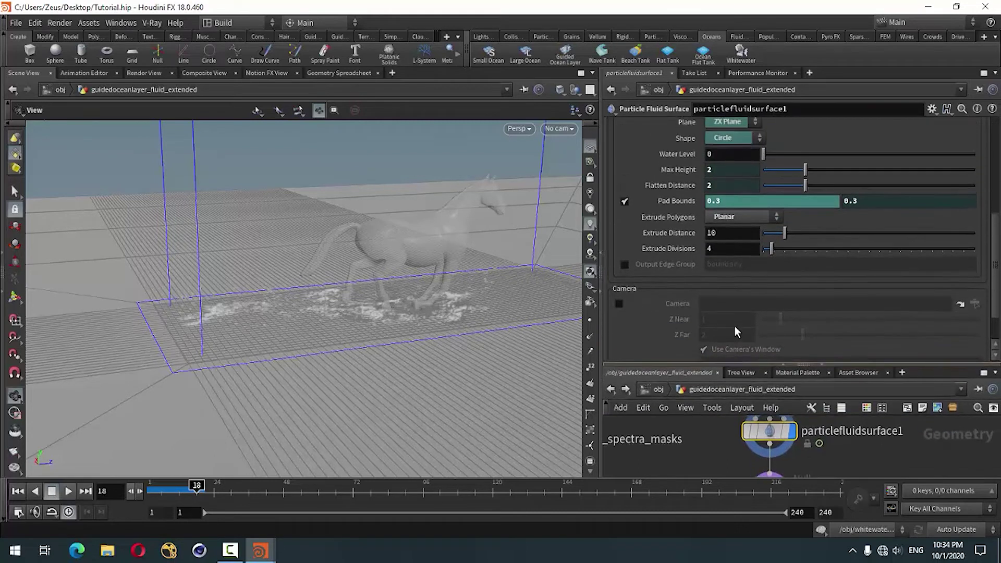
scroll(671, 277, up, 2)
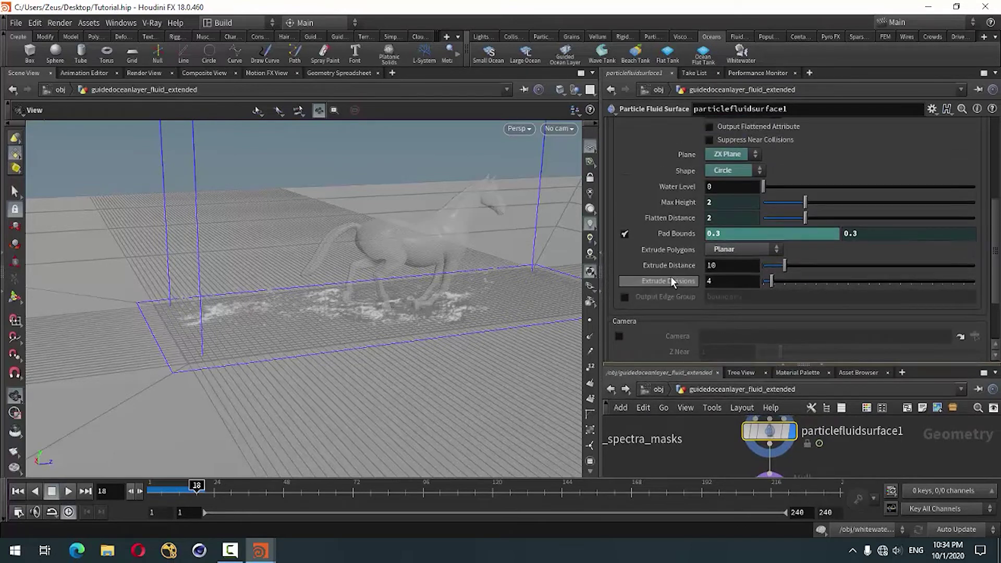
Set Extrude Polygons to Along Each Axis and Extrude Divisions to 100
click(726, 250)
click(725, 291)
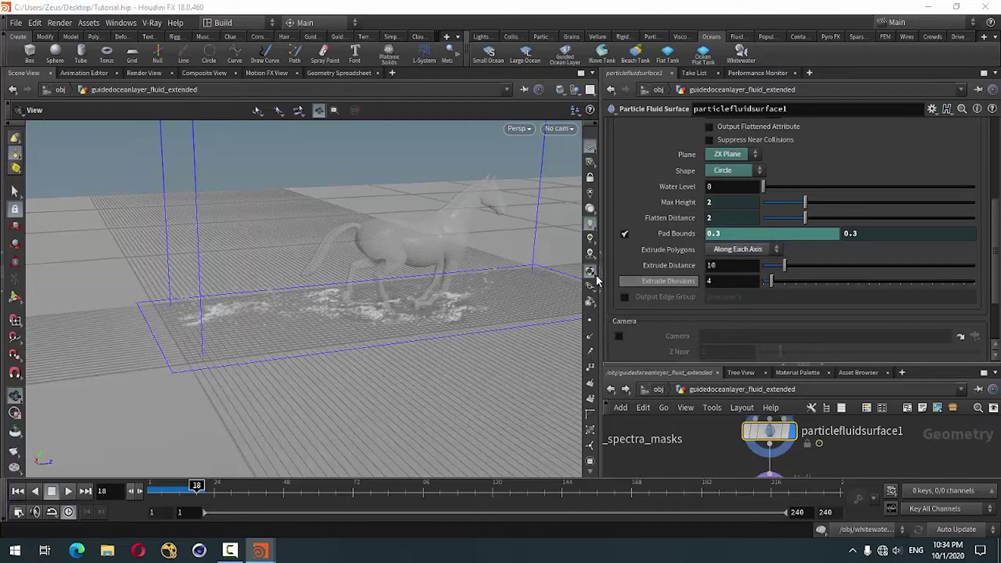
mouse_move(332, 376)
mouse_down()
mouse_move(400, 333)
mouse_move(324, 406)
mouse_move(329, 384)
mouse_move(303, 447)
mouse_move(205, 362)
mouse_move(322, 324)
mouse_move(319, 383)
mouse_up()
mouse_move(373, 277)
mouse_down()
mouse_move(402, 306)
mouse_move(306, 411)
mouse_move(373, 349)
mouse_up()
mouse_move(412, 279)
mouse_down()
mouse_move(344, 345)
mouse_move(443, 280)
mouse_move(532, 308)
mouse_up()
drag(774, 281, 905, 293)
drag(992, 295, 996, 295)
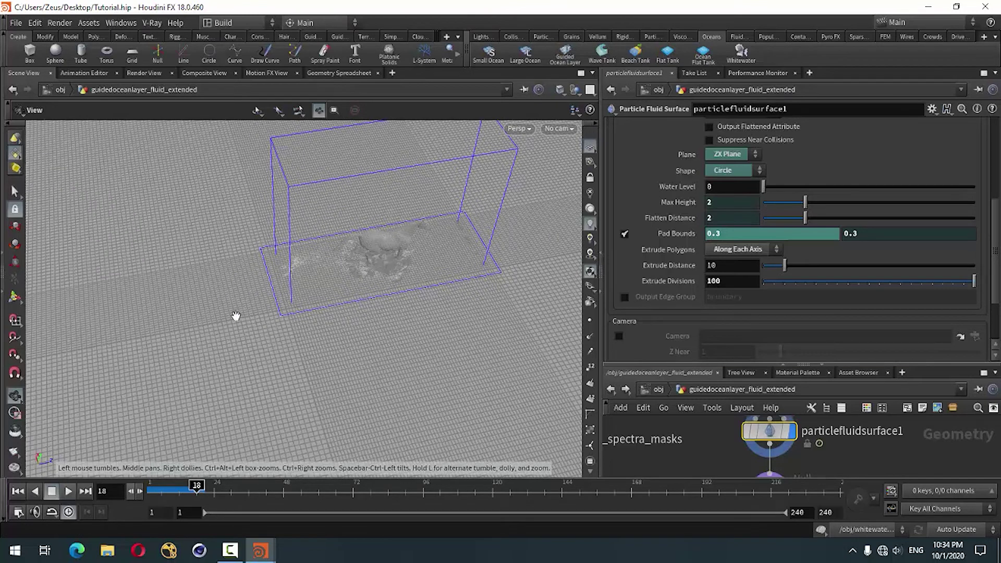
Scroll Extrude Divisions up to 210, then orbit out to see the horse and splash
scroll(312, 328, up, 1)
scroll(323, 327, up, 2)
scroll(417, 302, up, 1)
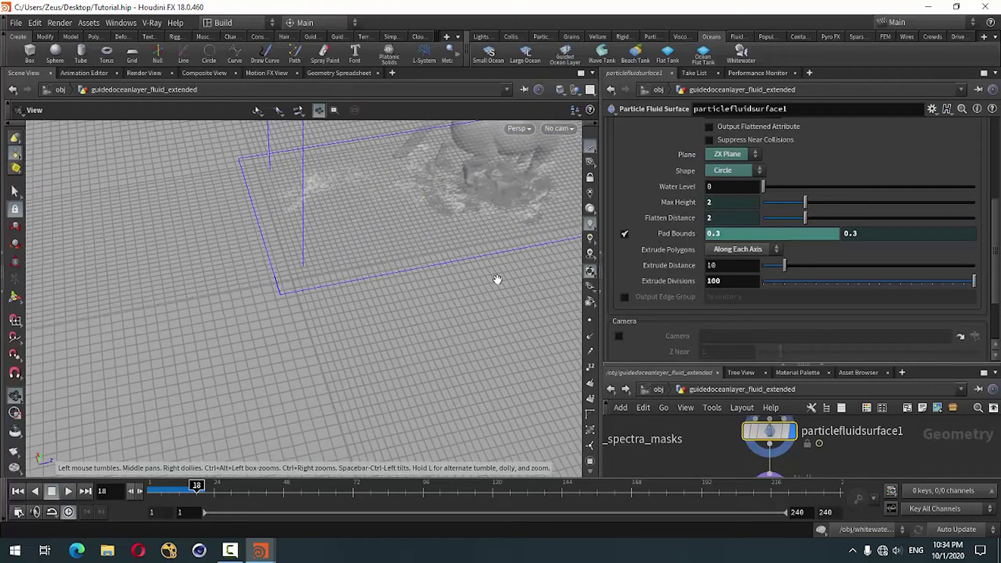
scroll(522, 266, up, 1)
scroll(521, 266, up, 1)
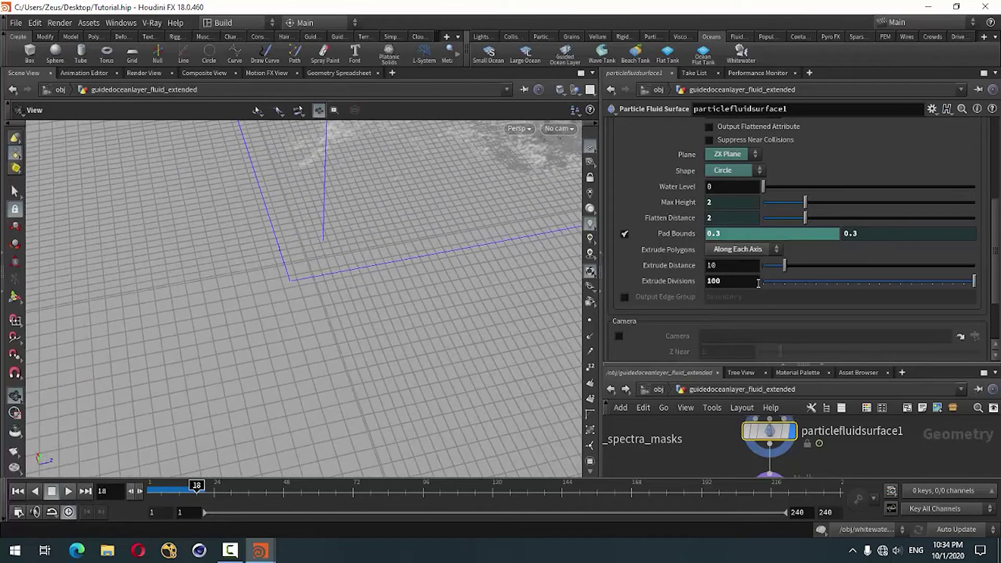
scroll(737, 287, up, 7)
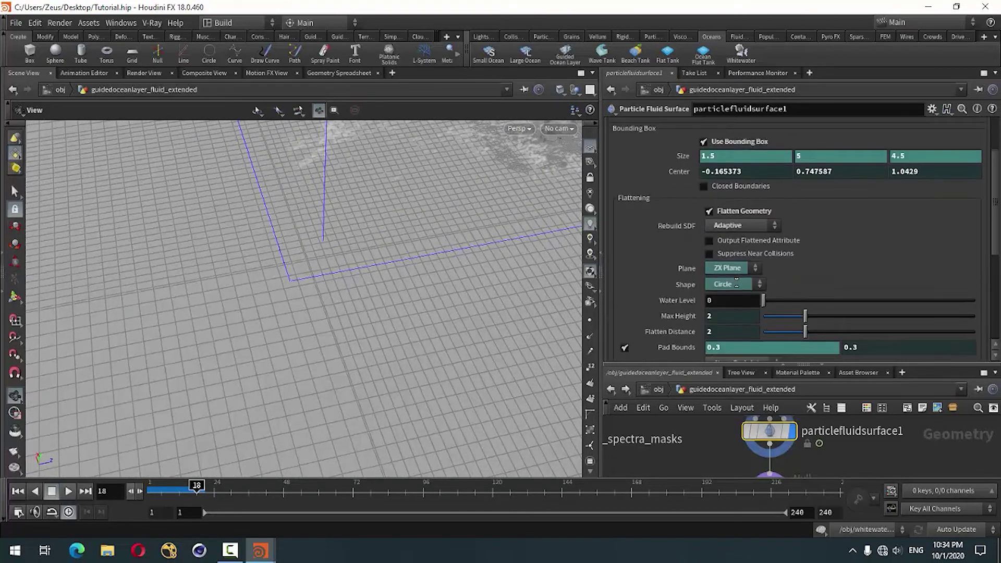
scroll(738, 282, down, 8)
scroll(736, 270, up, 7)
scroll(737, 269, up, 7)
text(115)
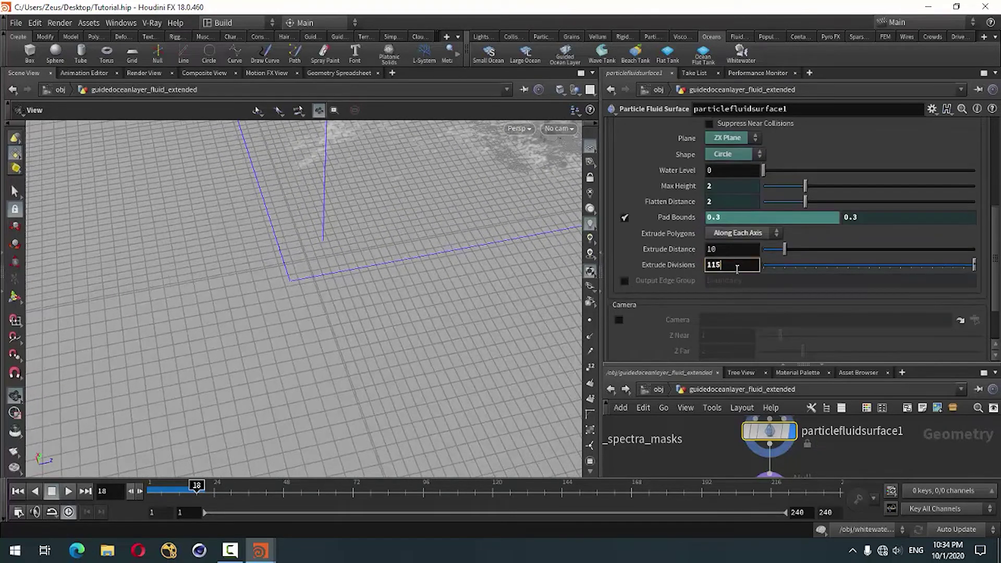
scroll(737, 270, up, 7)
scroll(737, 269, up, 6)
scroll(736, 270, up, 13)
scroll(737, 269, up, 13)
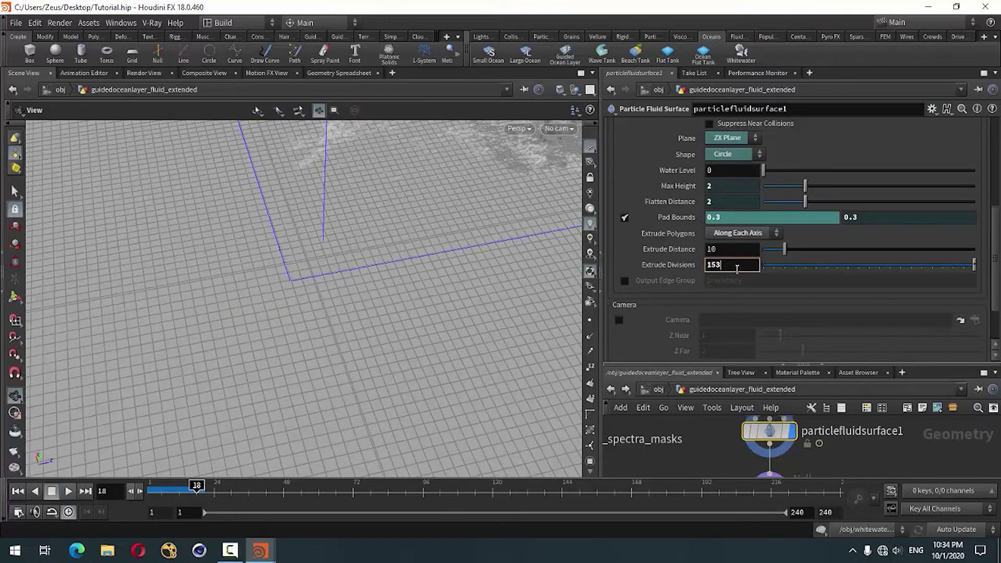
scroll(736, 269, up, 13)
scroll(736, 270, up, 12)
scroll(736, 269, up, 8)
scroll(737, 269, up, 8)
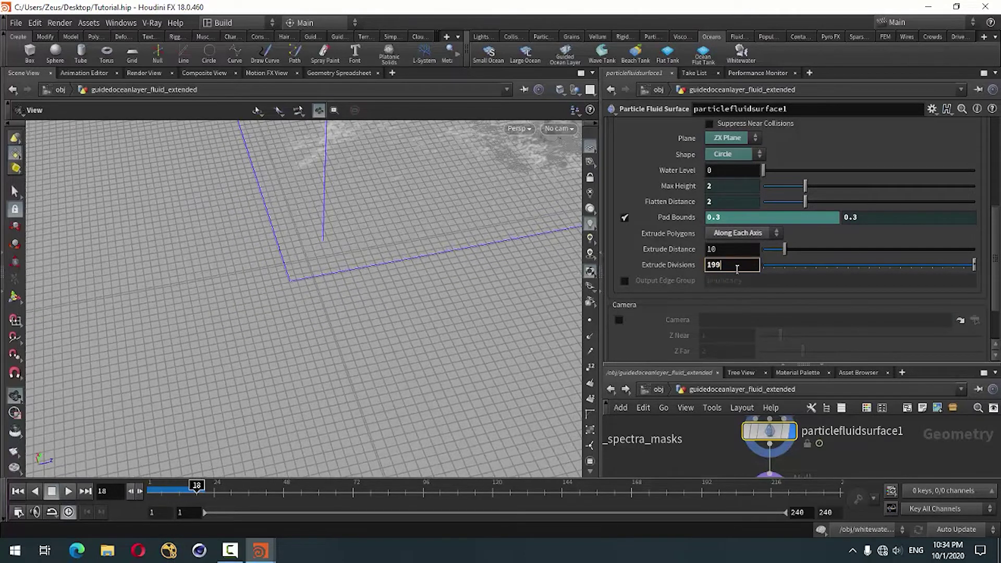
scroll(737, 270, up, 8)
scroll(737, 270, up, 8)
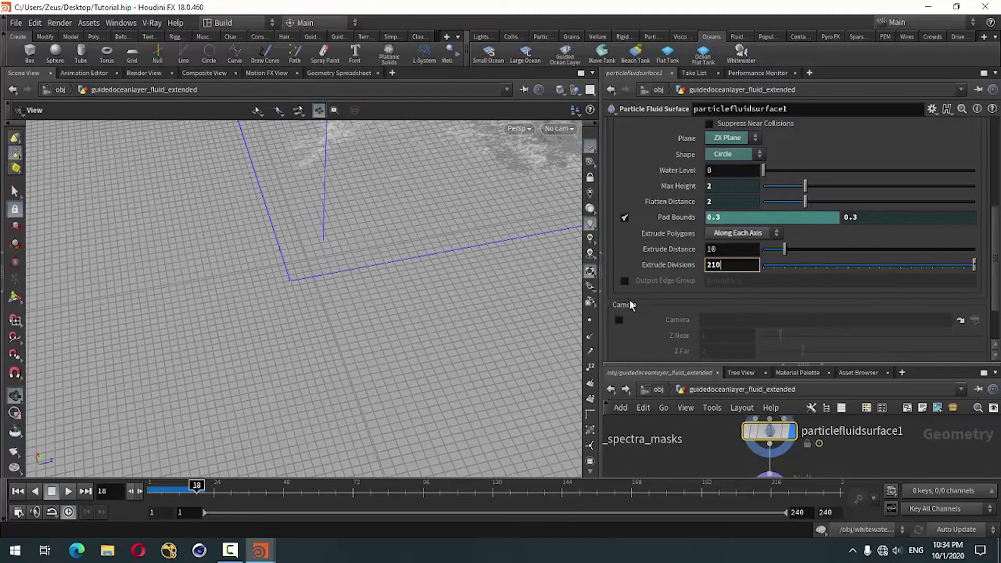
mouse_move(331, 330)
mouse_down()
mouse_move(373, 288)
mouse_move(364, 380)
mouse_move(298, 330)
mouse_move(337, 319)
mouse_move(367, 331)
mouse_up()
scroll(374, 286, down, 3)
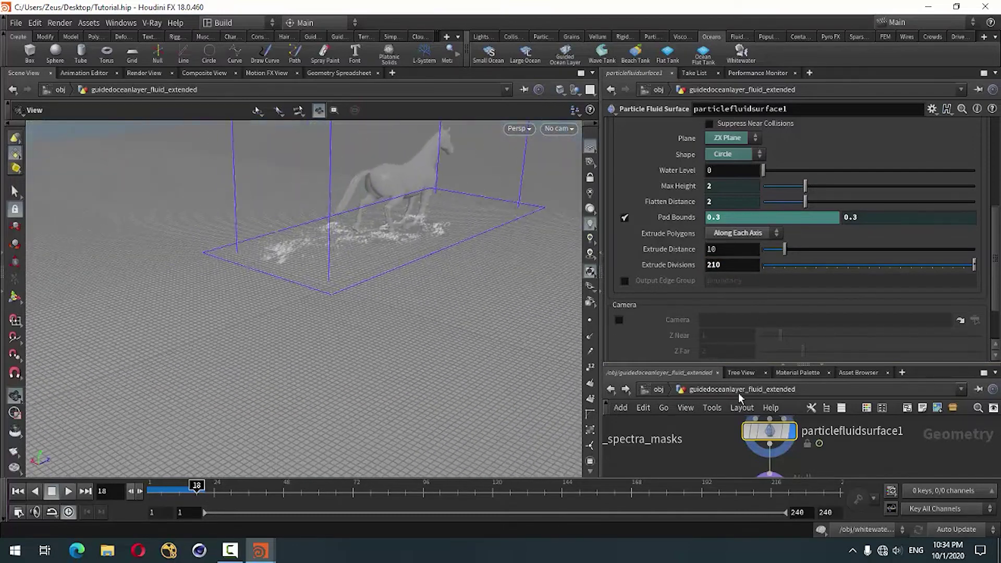
Delete the wire from sample_mask_attrib into oceanevaluate1
drag(783, 360, 783, 218)
scroll(717, 376, down, 3)
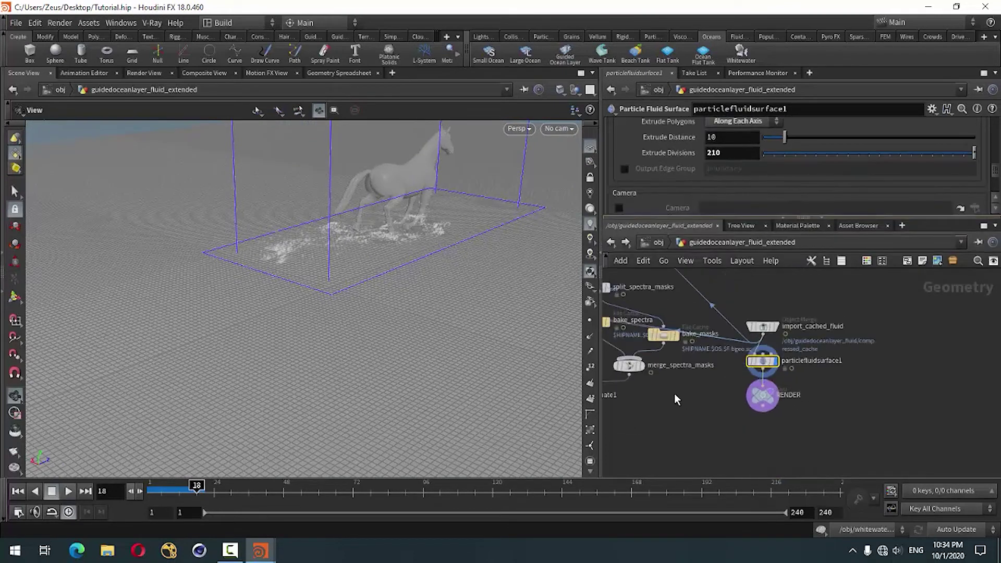
scroll(733, 374, down, 3)
scroll(643, 365, up, 5)
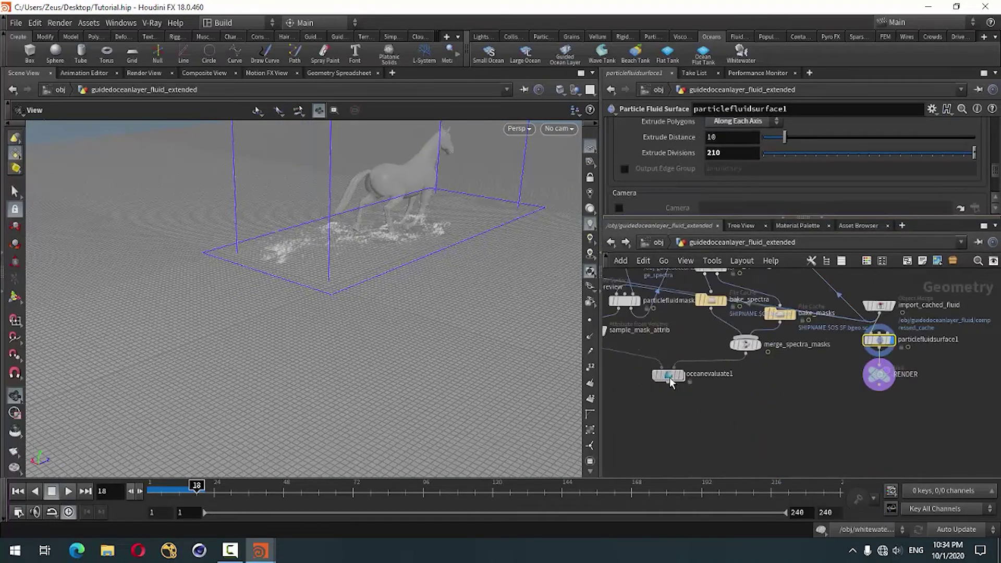
middle_drag(676, 396, 703, 396)
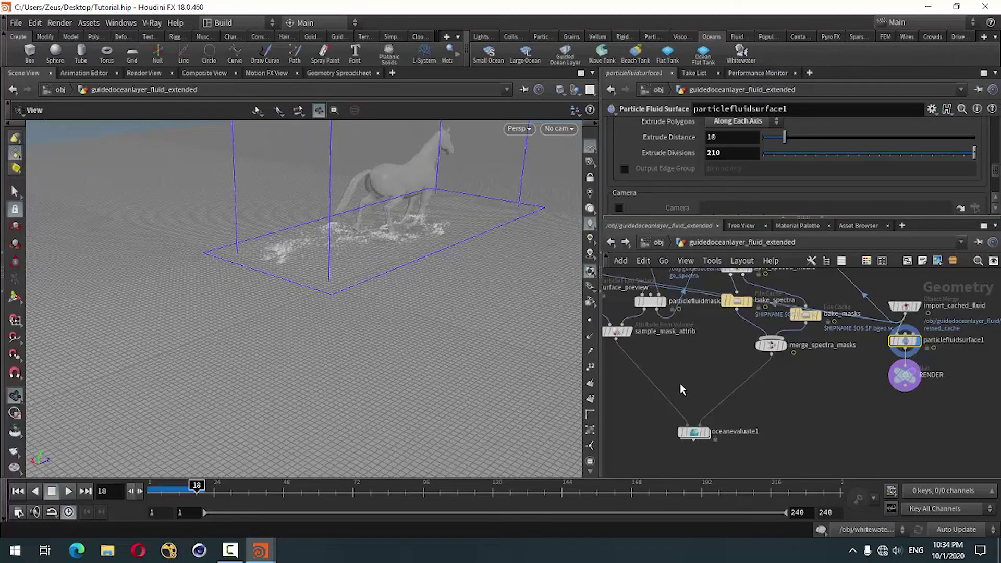
drag(680, 383, 647, 403)
key(Delete)
scroll(651, 391, up, 2)
Display the oceanevaluate1 ocean surface in the viewport
click(693, 426)
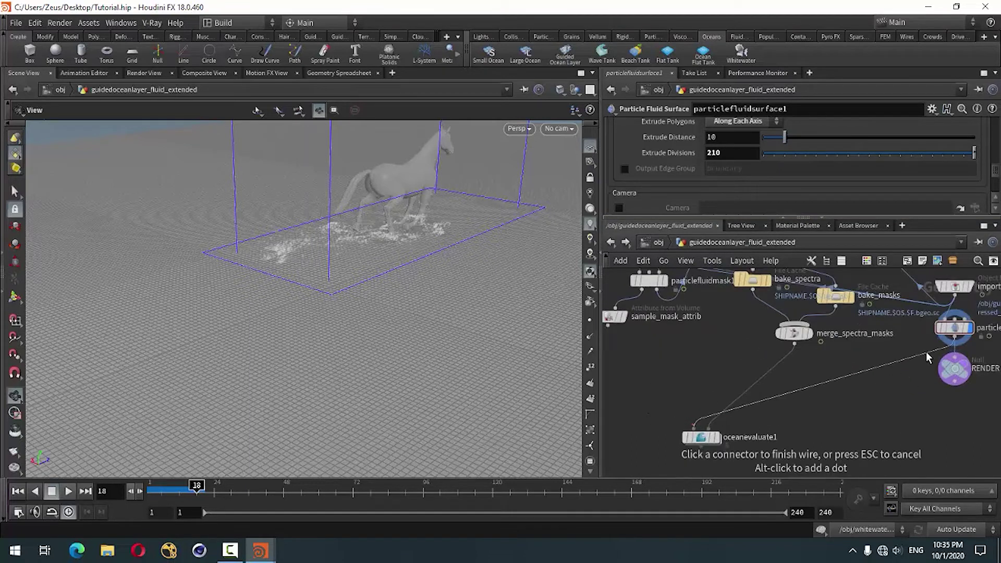
scroll(727, 470, up, 5)
click(708, 407)
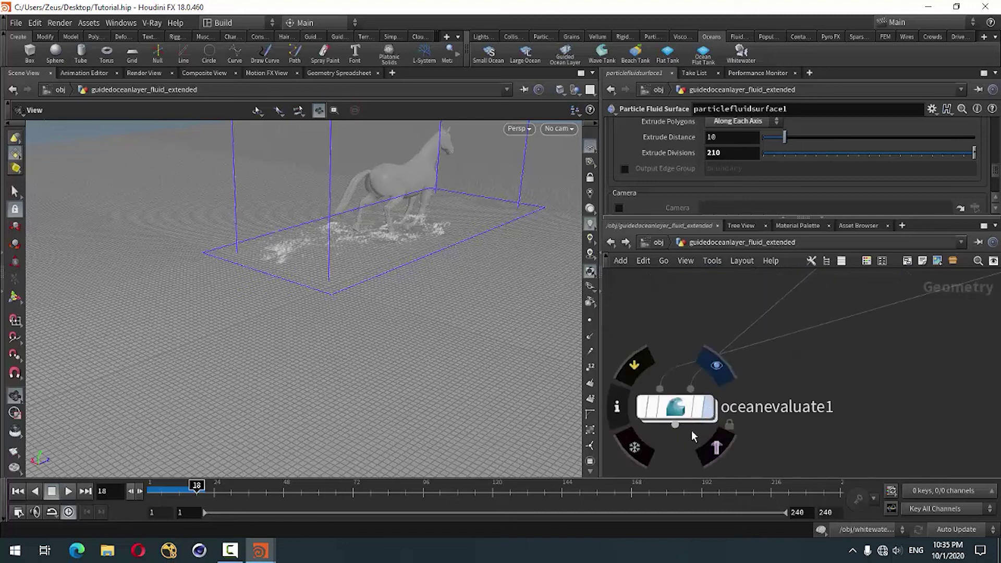
scroll(719, 386, down, 2)
scroll(834, 344, down, 2)
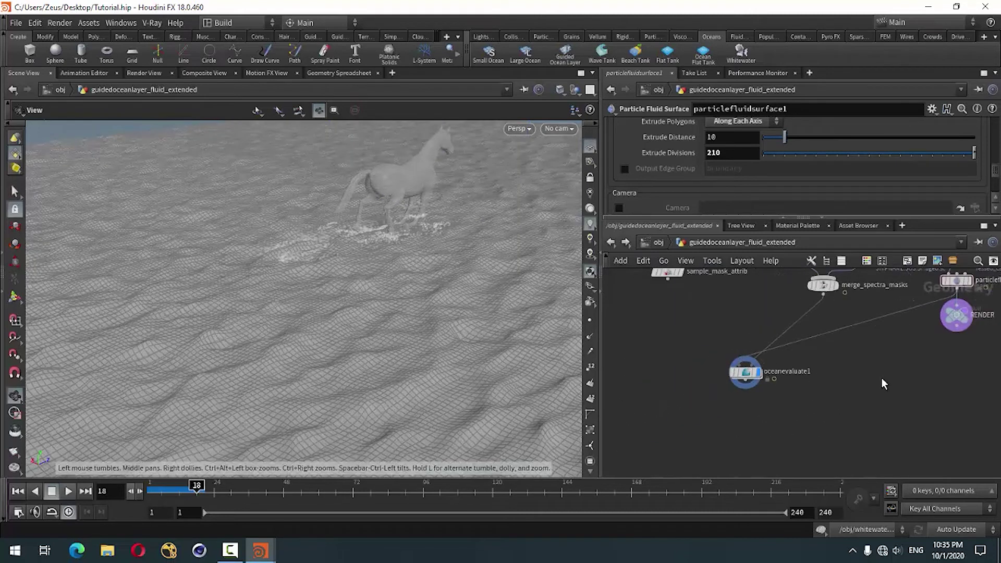
Wire oceanevaluate1's output into the RENDER null, placed directly beneath it
drag(962, 334, 963, 426)
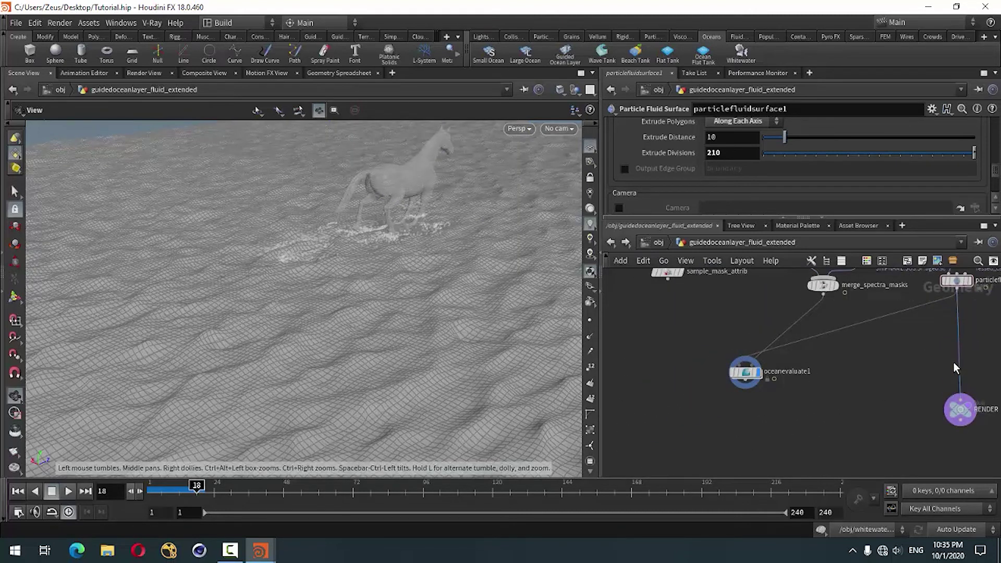
click(746, 387)
click(961, 414)
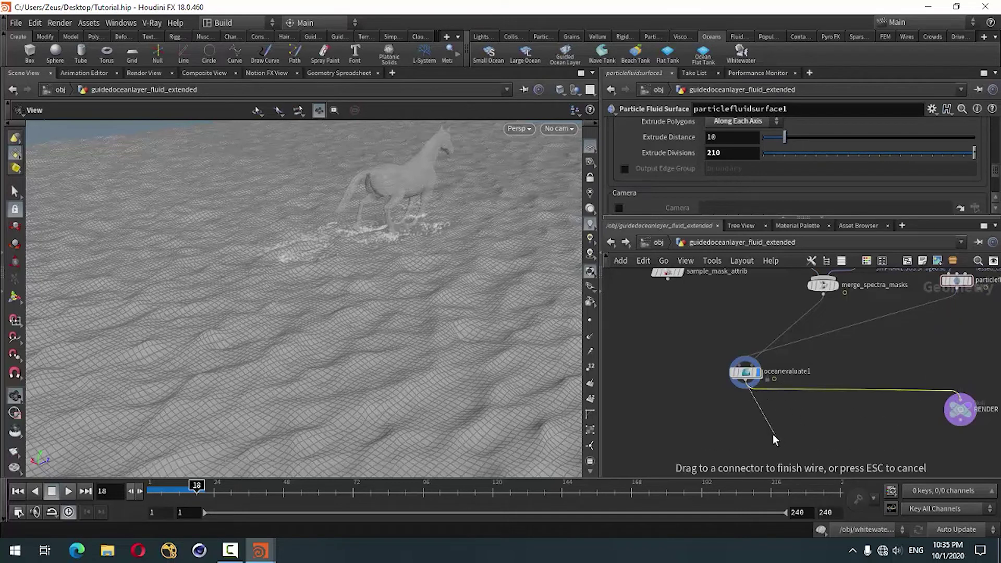
drag(962, 415, 757, 417)
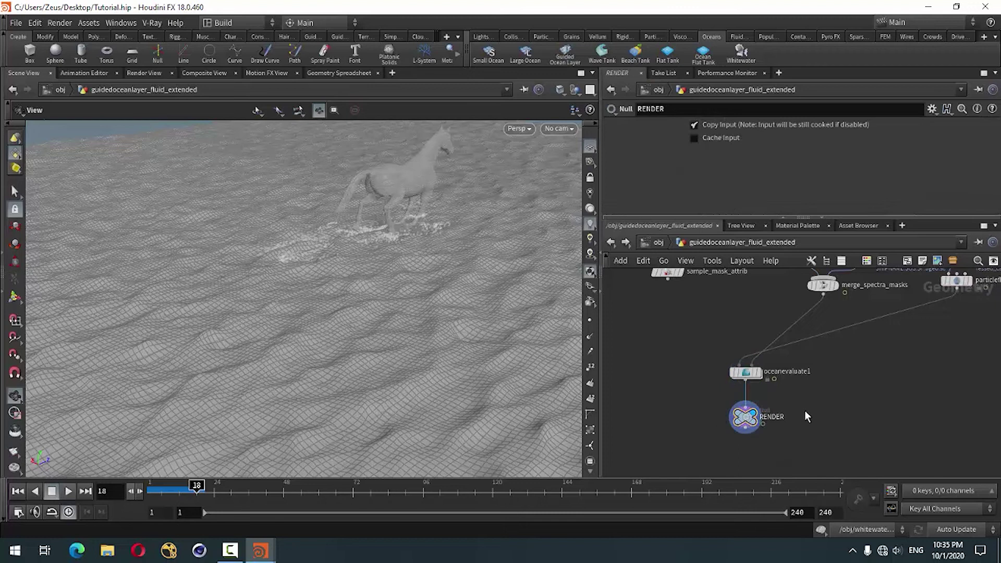
Go up to the obj level and frame the galloping horse close up from behind
click(617, 245)
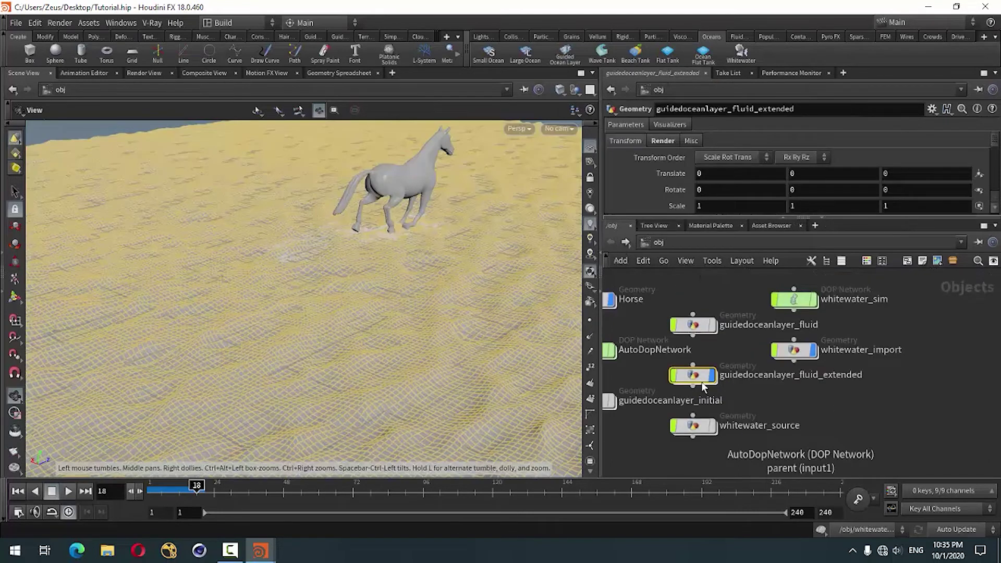
mouse_move(292, 268)
mouse_down()
mouse_move(332, 315)
mouse_move(237, 297)
mouse_up()
middle_drag(237, 297, 342, 327)
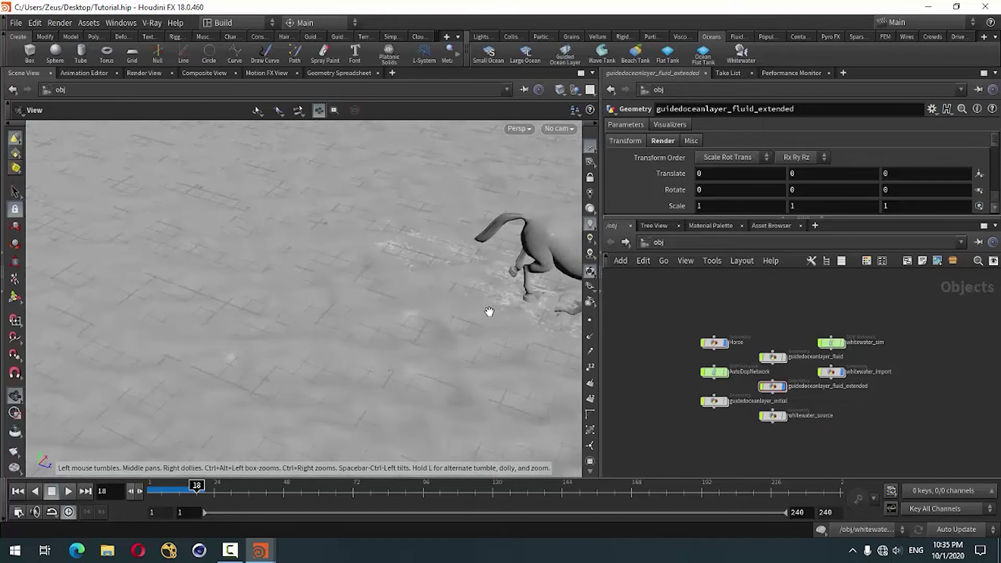
drag(489, 311, 347, 341)
mouse_move(182, 287)
mouse_down()
mouse_move(237, 331)
mouse_move(302, 342)
mouse_move(250, 334)
mouse_up()
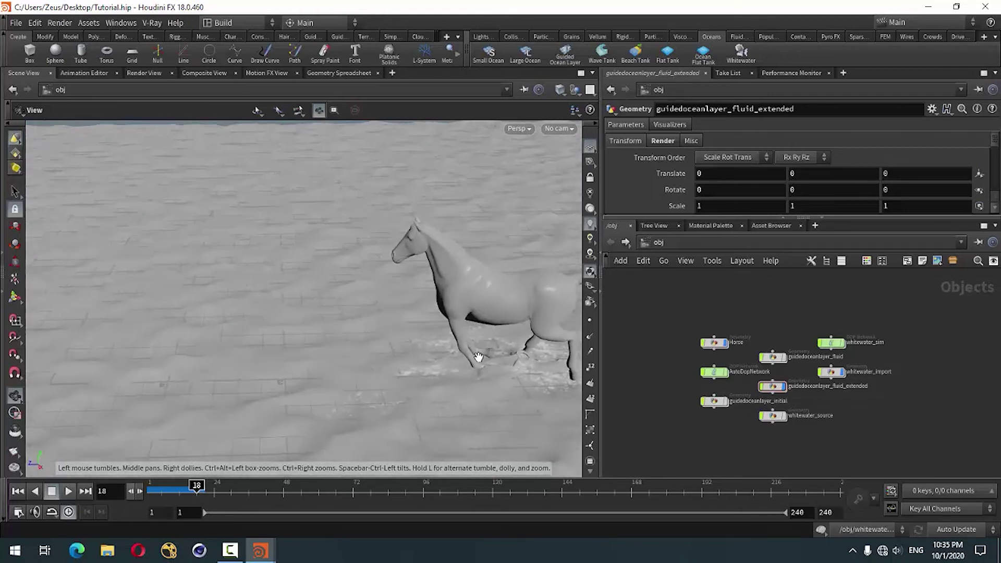
right_drag(230, 306, 328, 351)
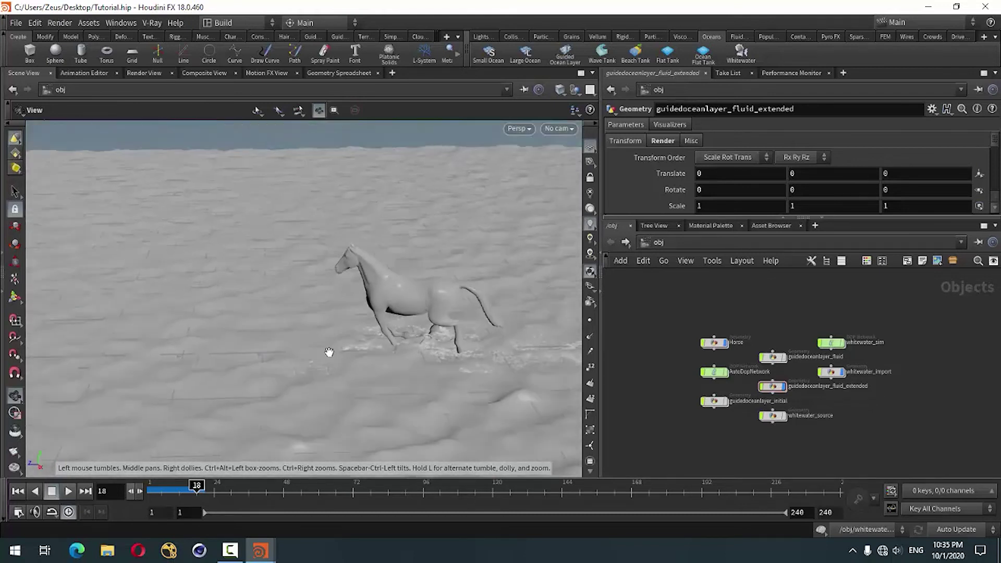
drag(424, 376, 484, 382)
middle_drag(463, 357, 300, 255)
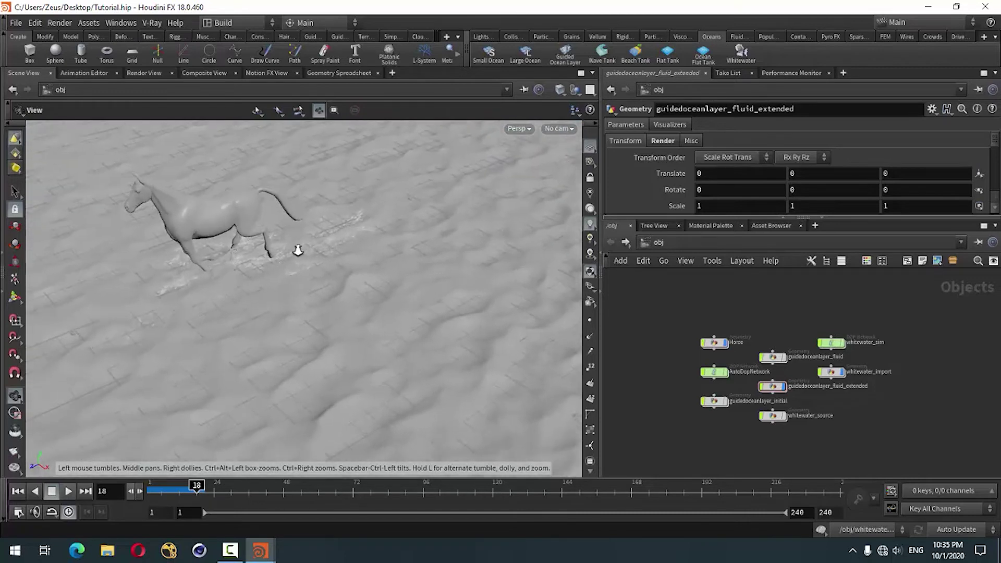
right_drag(297, 250, 384, 319)
mouse_move(384, 320)
mouse_down()
mouse_move(246, 299)
mouse_move(346, 312)
mouse_move(217, 351)
mouse_move(261, 339)
mouse_move(279, 357)
mouse_move(355, 327)
mouse_move(324, 358)
mouse_move(349, 360)
mouse_move(354, 329)
mouse_move(335, 369)
mouse_move(466, 324)
mouse_up()
Create camera cam1 from the current view at 960 × 540 and save Tutorial.hip
click(560, 128)
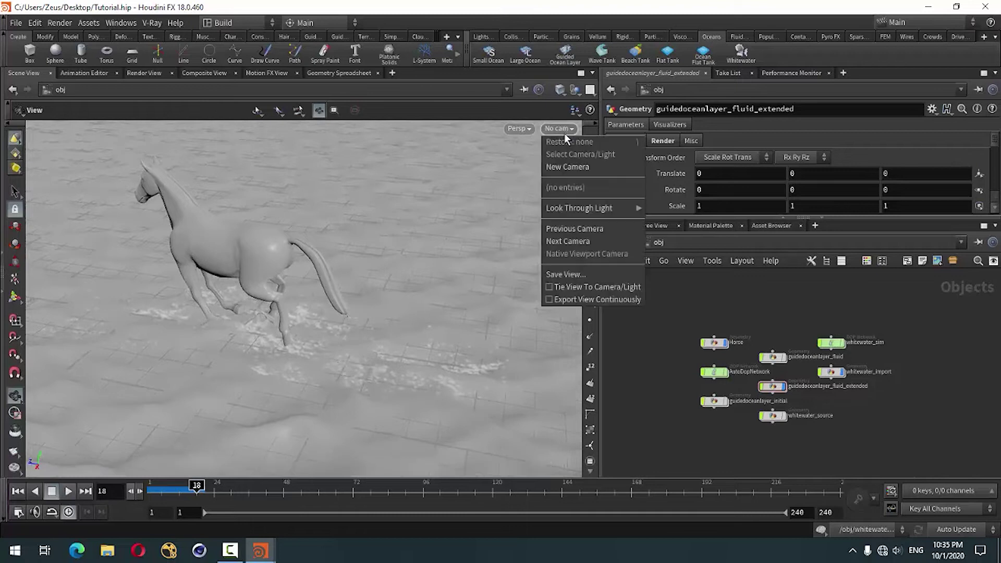
click(564, 172)
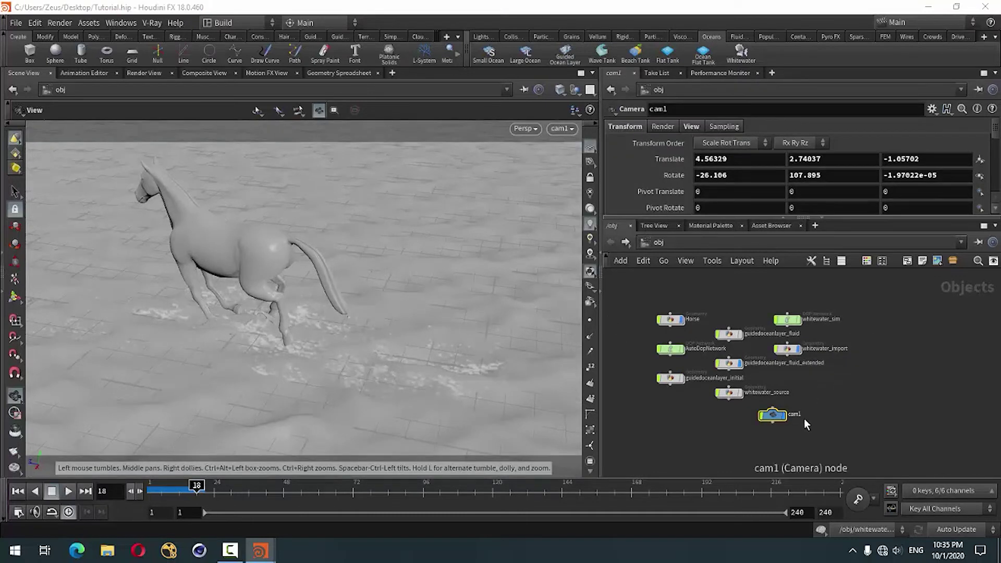
click(692, 127)
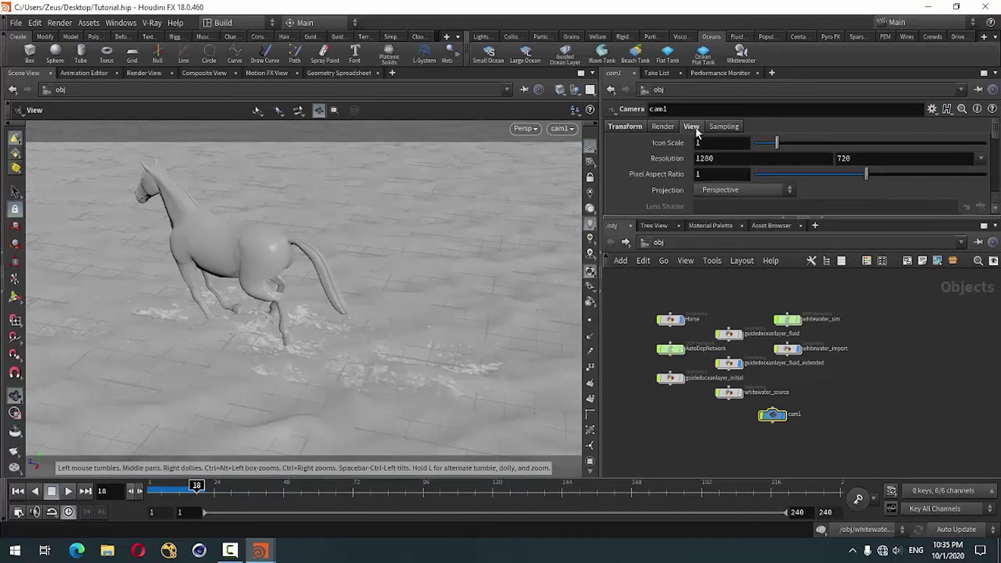
click(722, 164)
text(960)
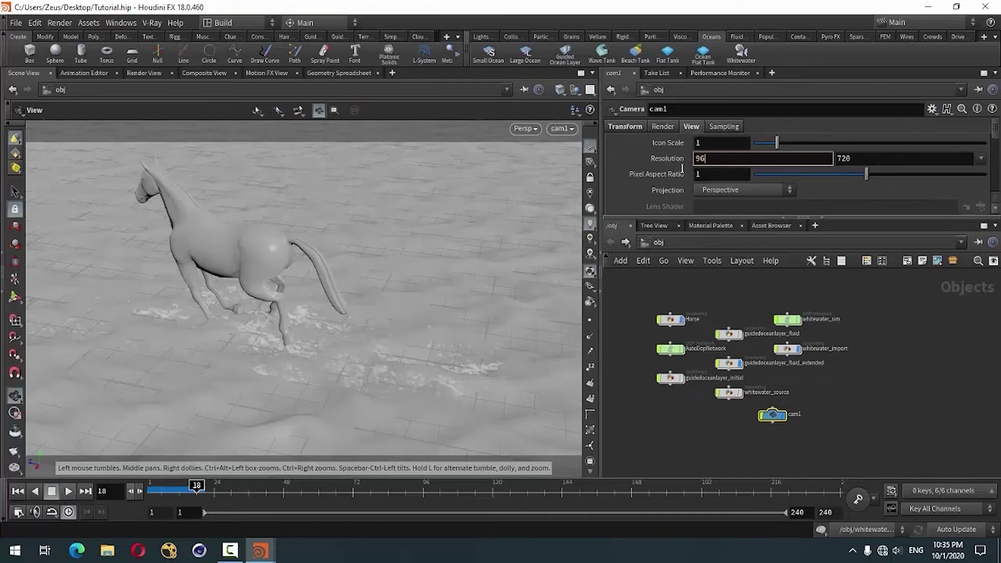
click(859, 162)
text(540)
key(Return)
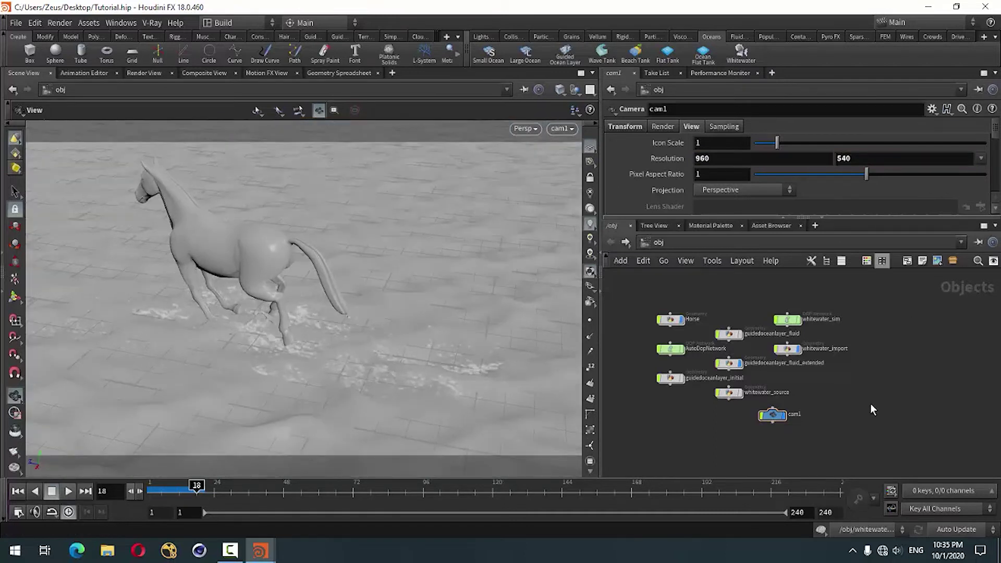
key(ctrl+s)
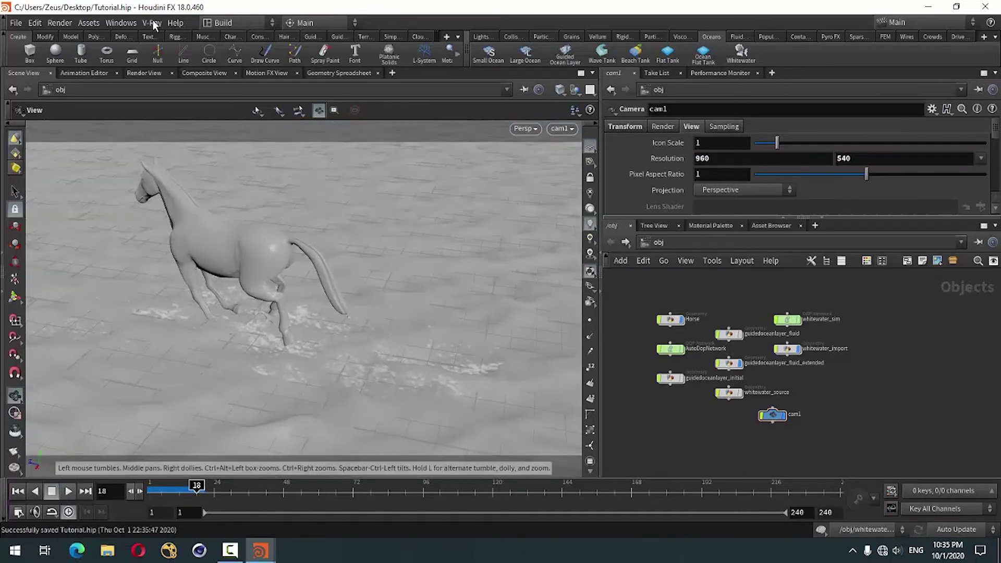
Set V-Ray render mode to RTX on the GeForce RTX 2060 SUPER and close the settings
click(152, 21)
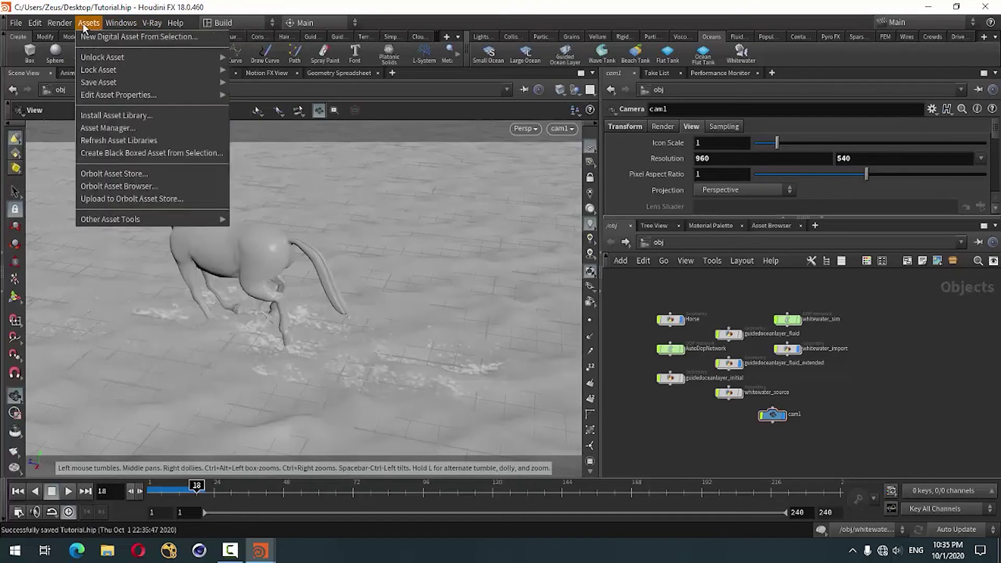
click(196, 76)
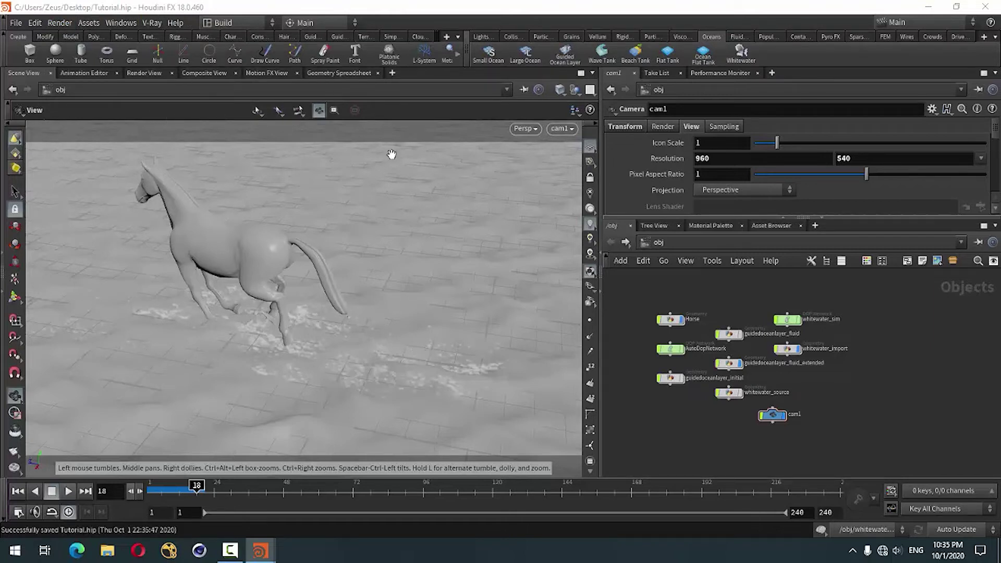
click(151, 23)
click(171, 64)
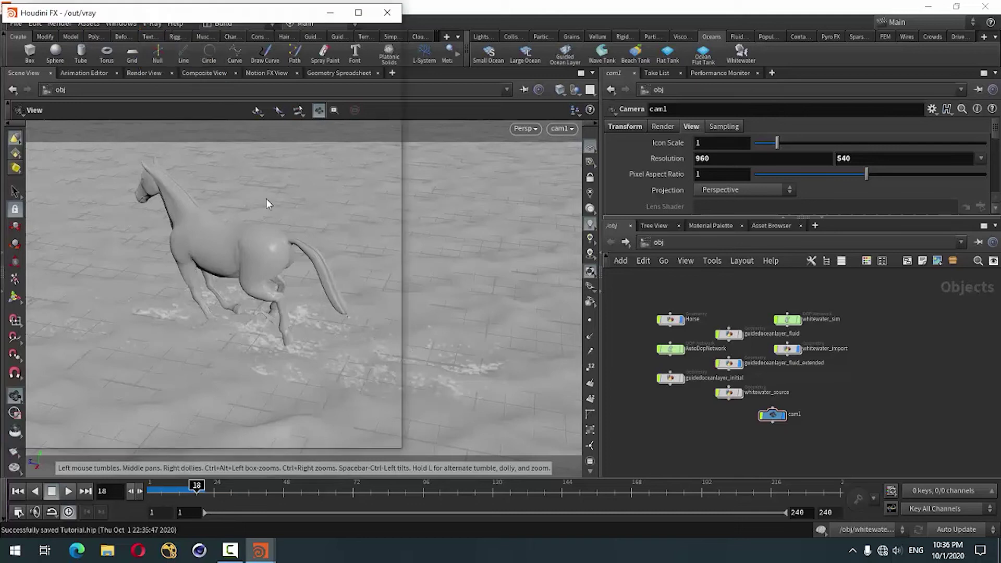
click(116, 202)
click(117, 239)
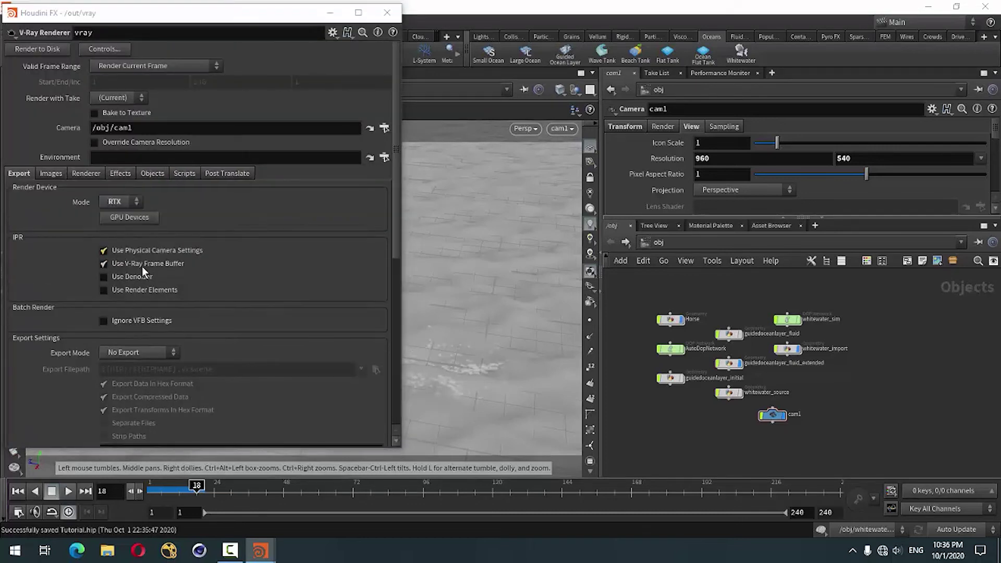
click(121, 222)
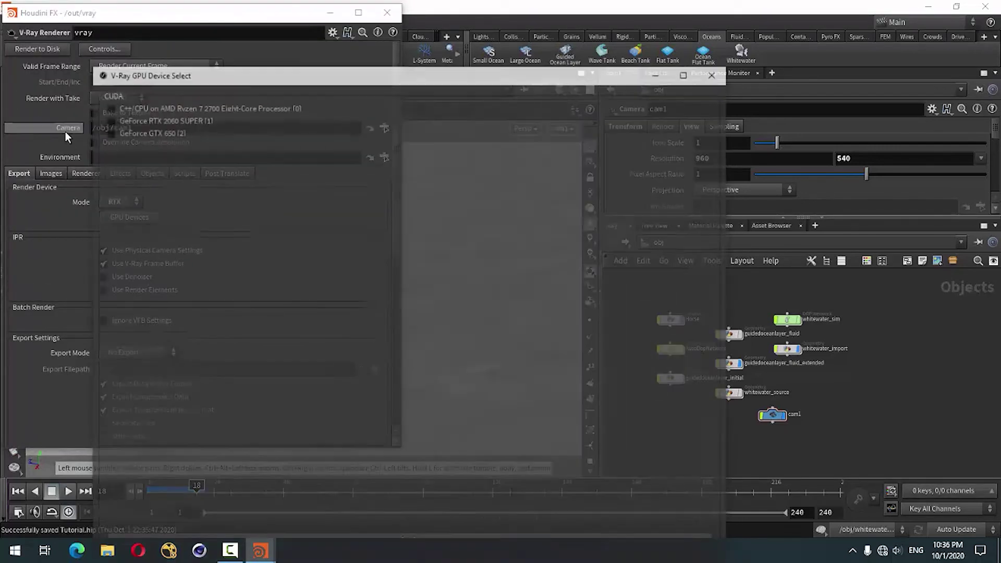
drag(201, 80, 280, 12)
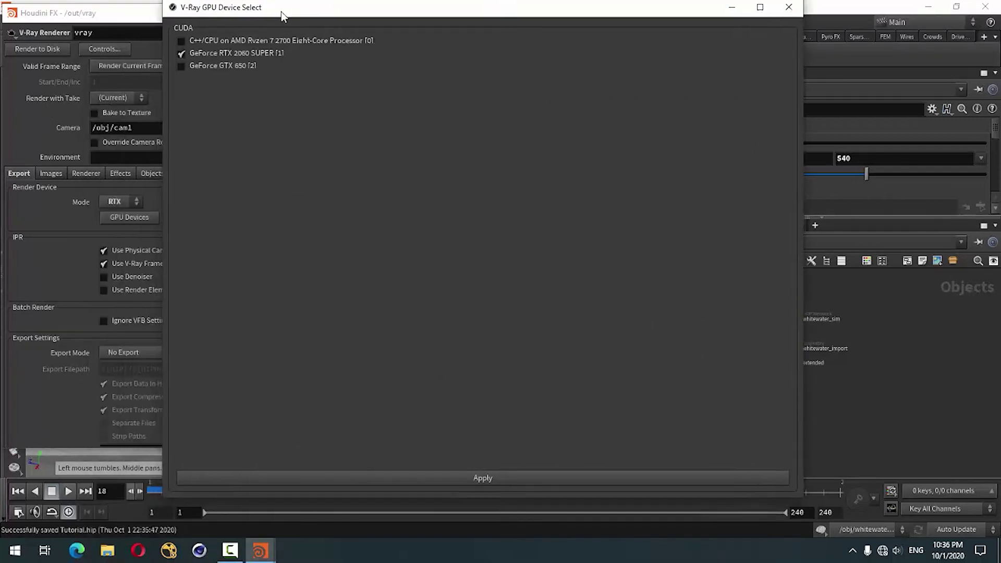
click(443, 482)
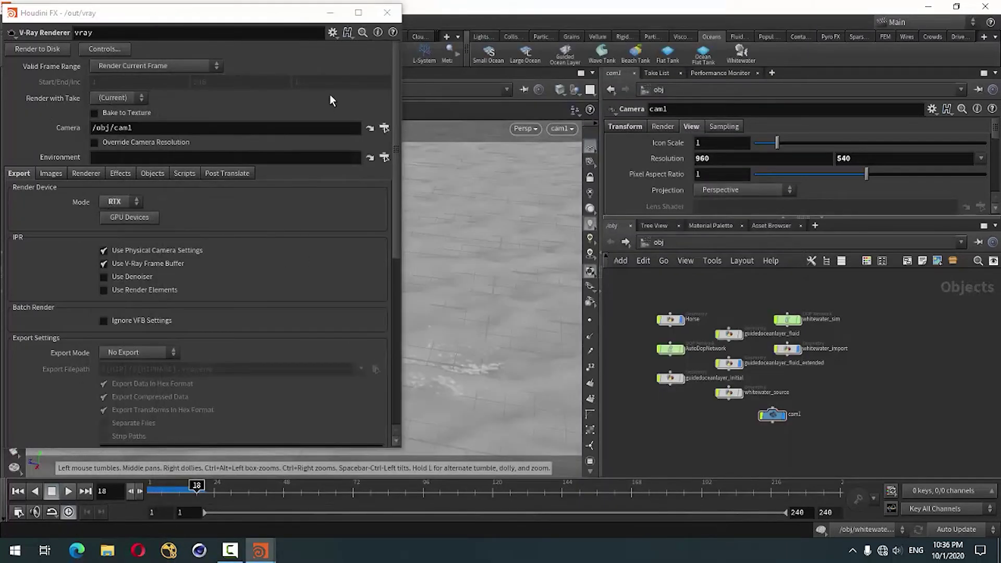
click(387, 13)
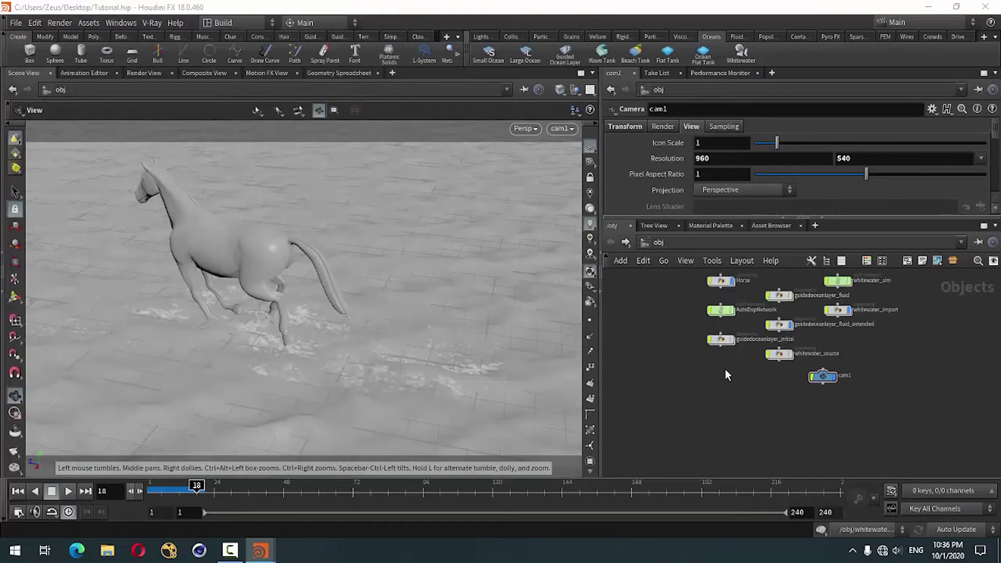
Create a Material Network, matnet1, and go inside it
key(Tab)
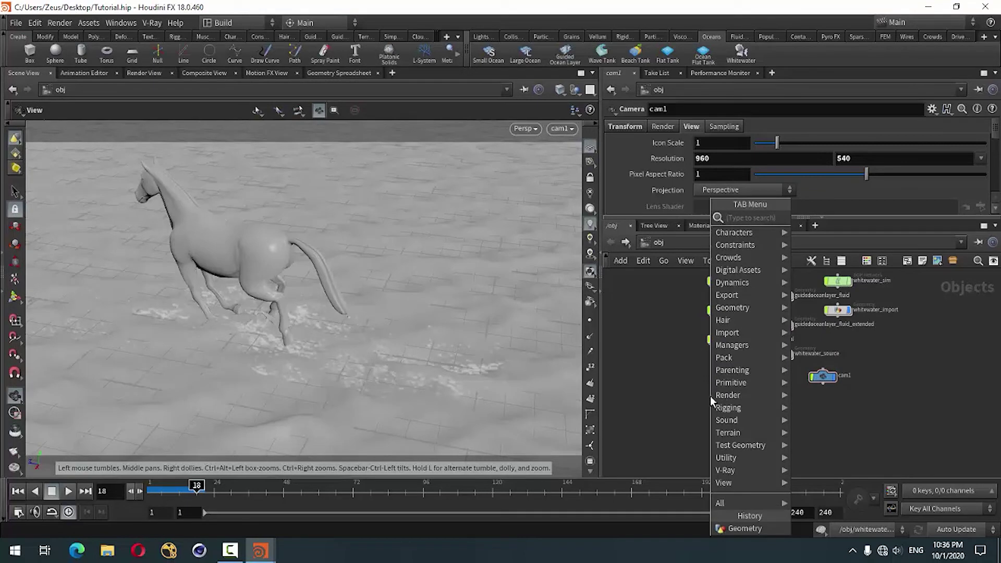
text(mat)
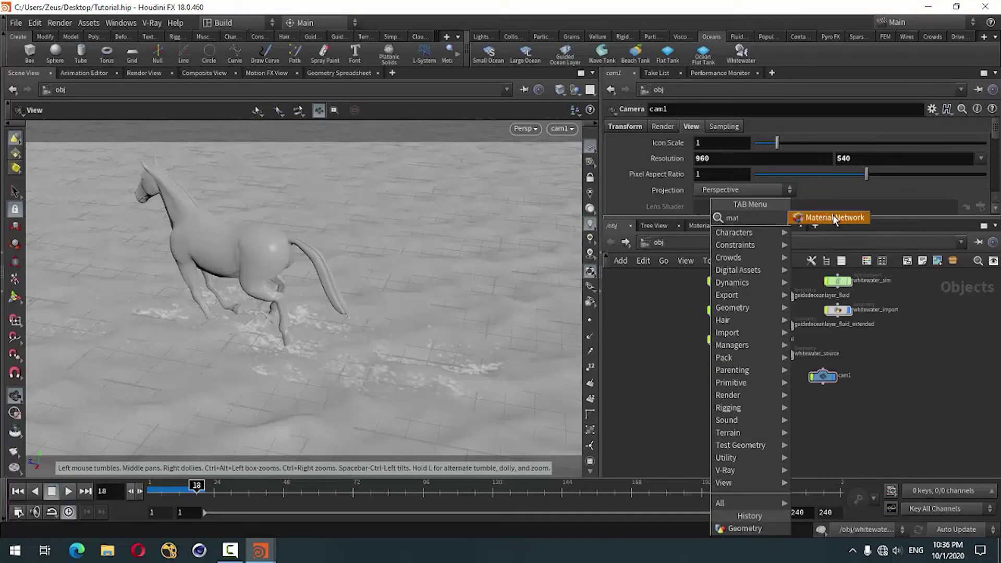
click(834, 217)
click(722, 398)
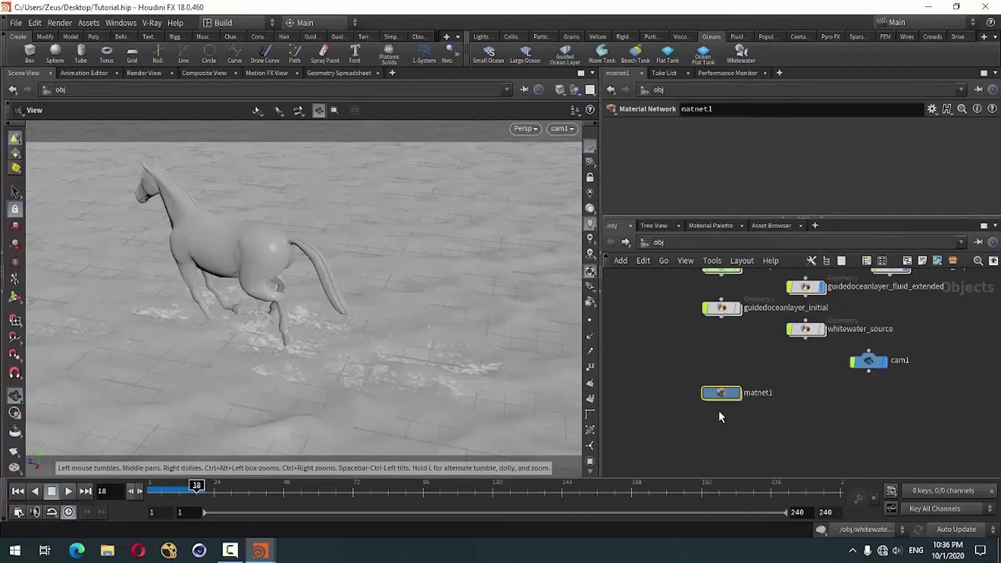
double_click(722, 389)
Add two V-Ray materials, vrayMtl and vrayMtl1, side by side in matnet1
key(Tab)
scroll(689, 320, down, 3)
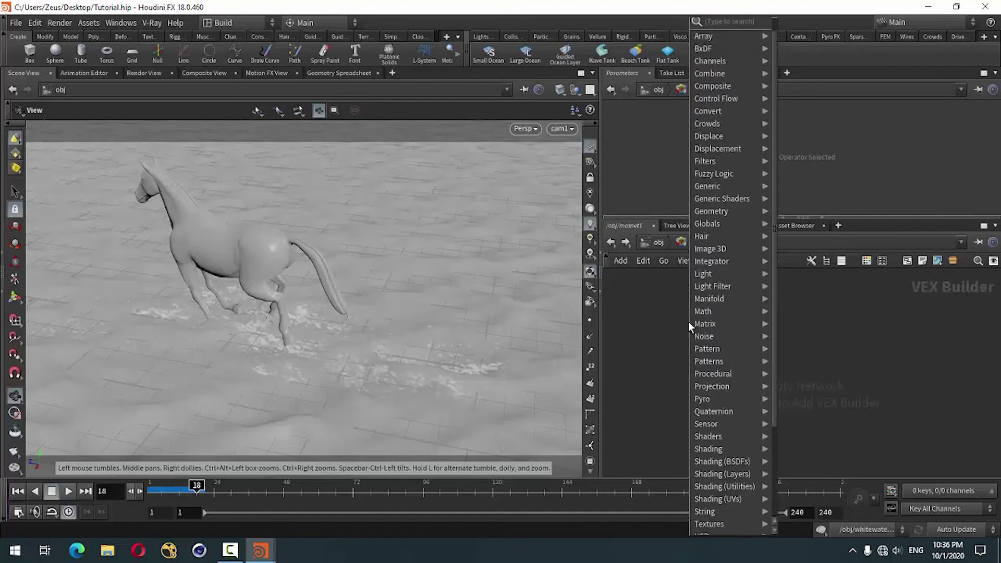
scroll(688, 321, down, 4)
scroll(688, 321, down, 3)
mouse_move(704, 445)
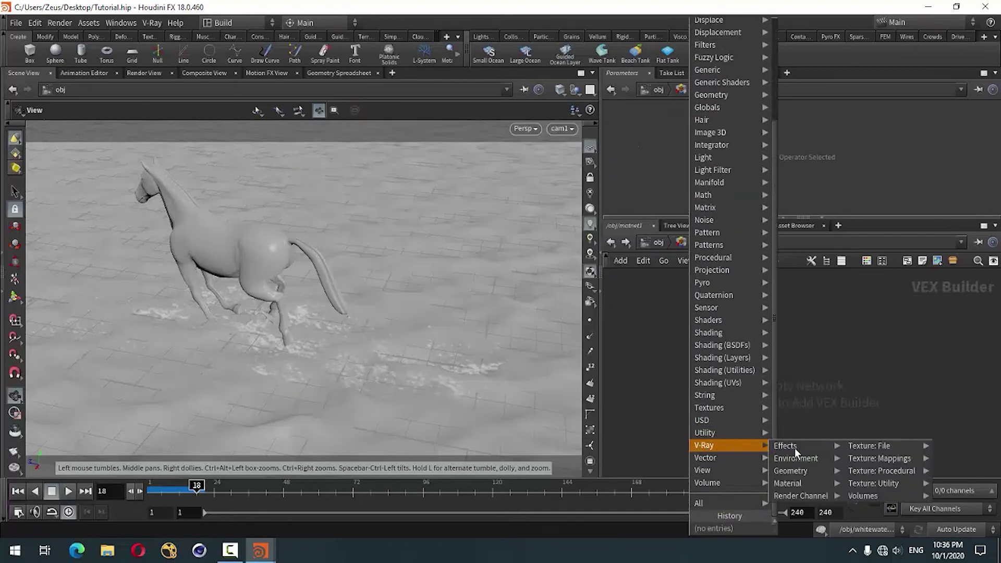
click(617, 395)
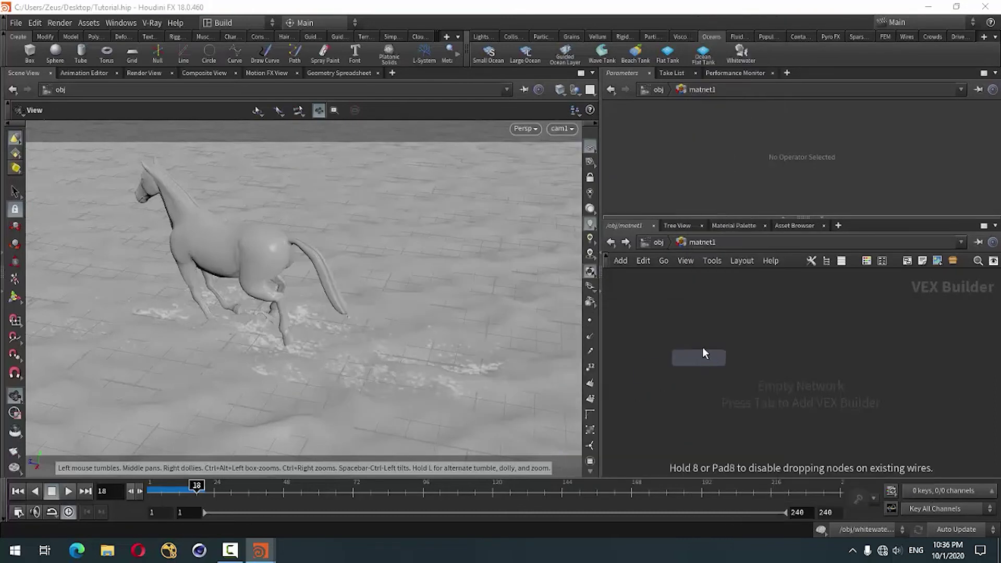
click(705, 350)
key(Tab)
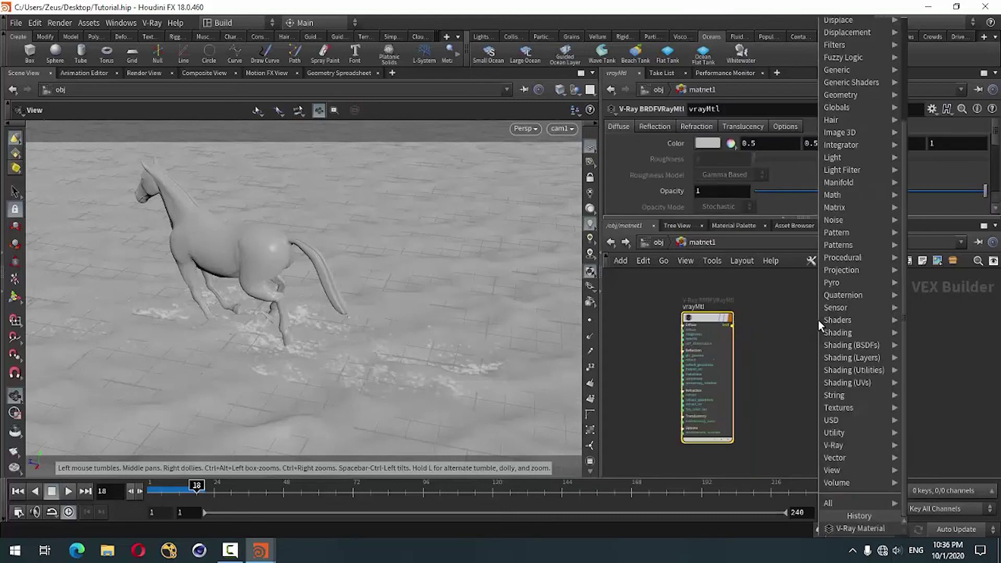
click(855, 527)
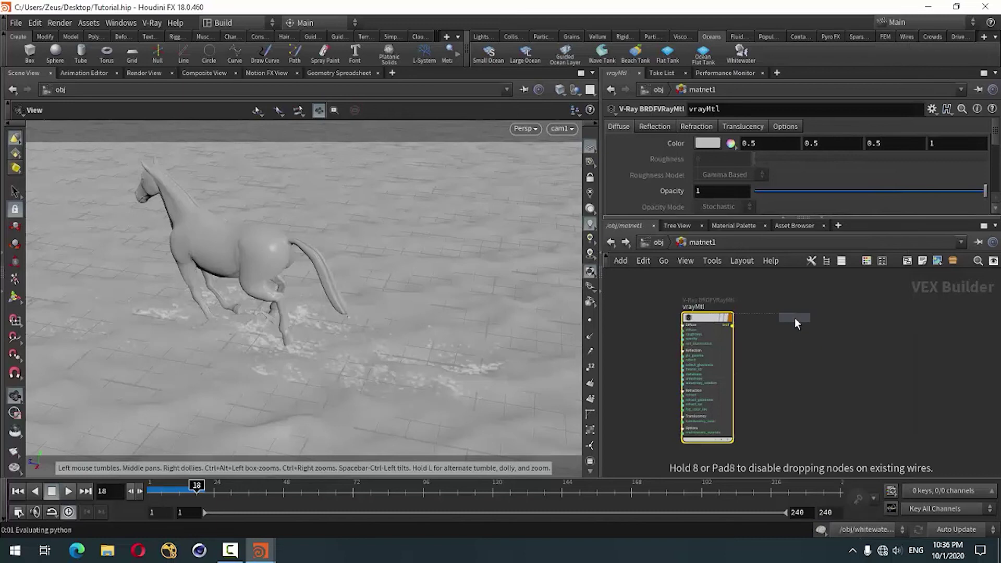
click(793, 388)
Add a V-Ray PhxShaderSim volume shader named volumeGrid beside the two materials
scroll(811, 424, down, 3)
scroll(893, 425, up, 3)
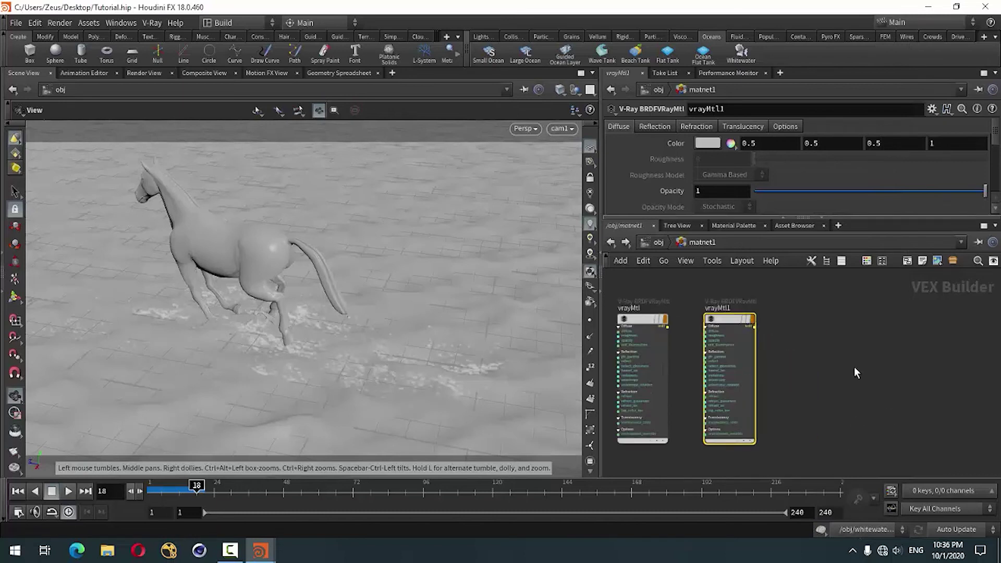
key(Tab)
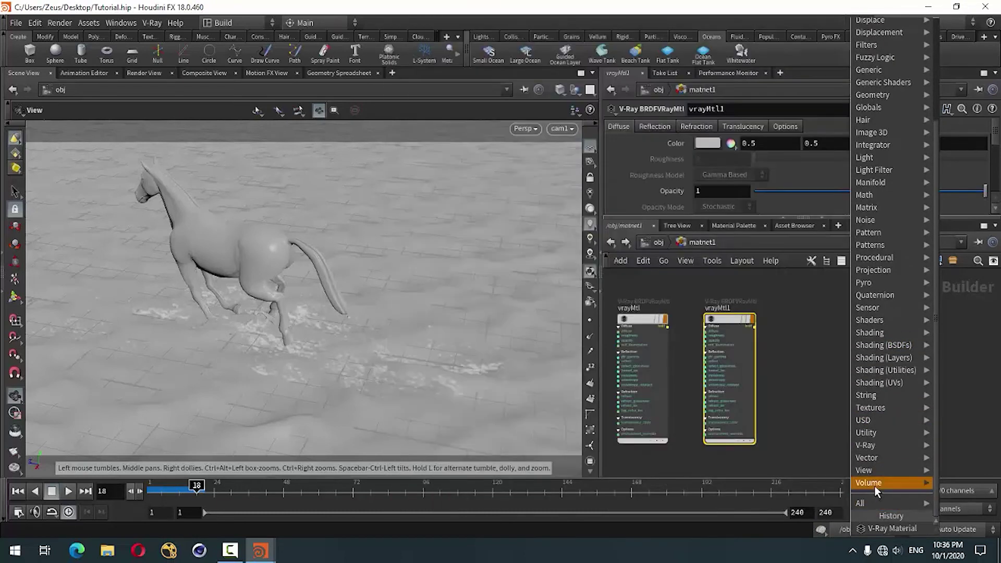
mouse_move(865, 445)
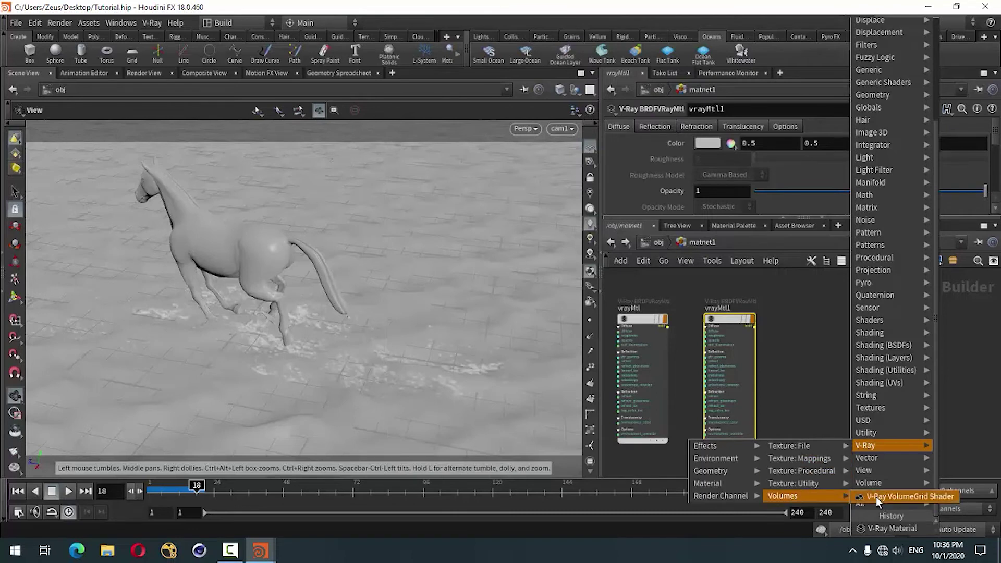
click(876, 496)
click(822, 316)
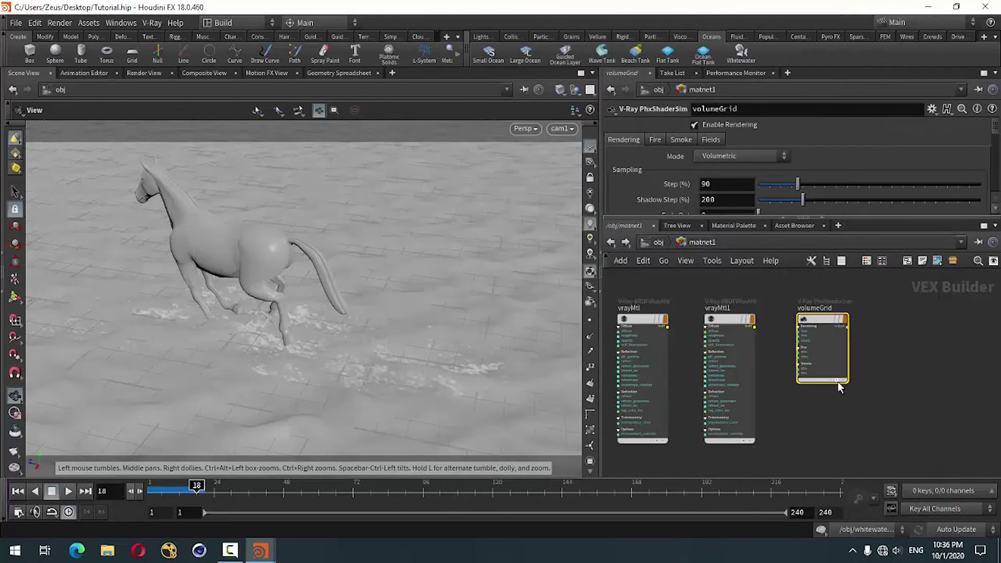
Rename the two V-Ray materials to water and horse
scroll(615, 312, up, 3)
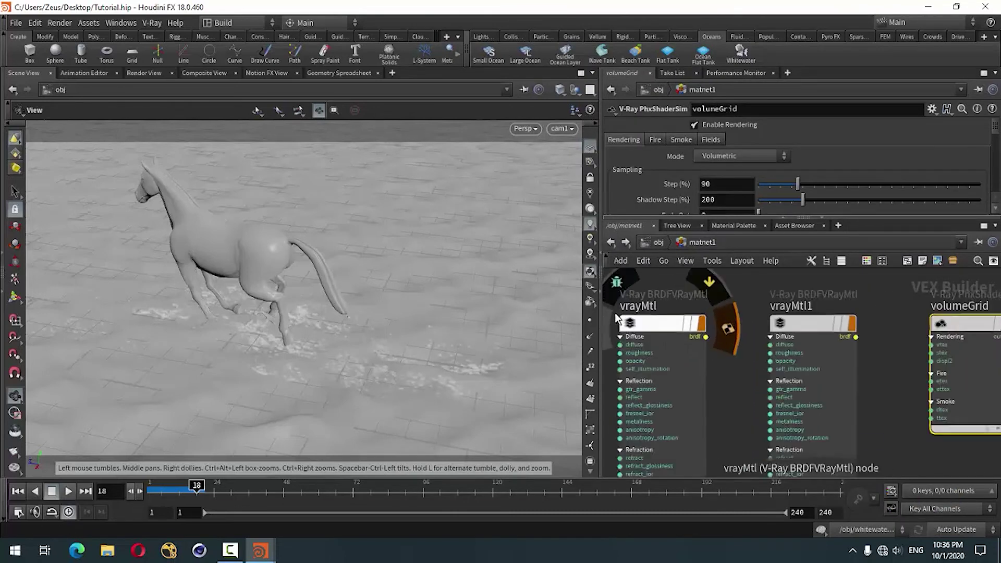
scroll(640, 303, up, 1)
double_click(640, 305)
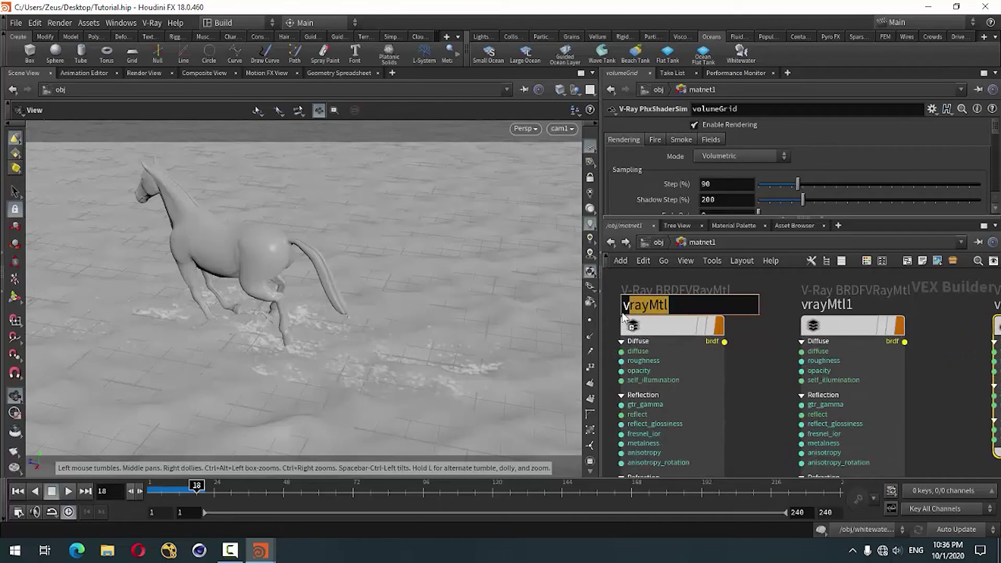
double_click(681, 307)
text(water)
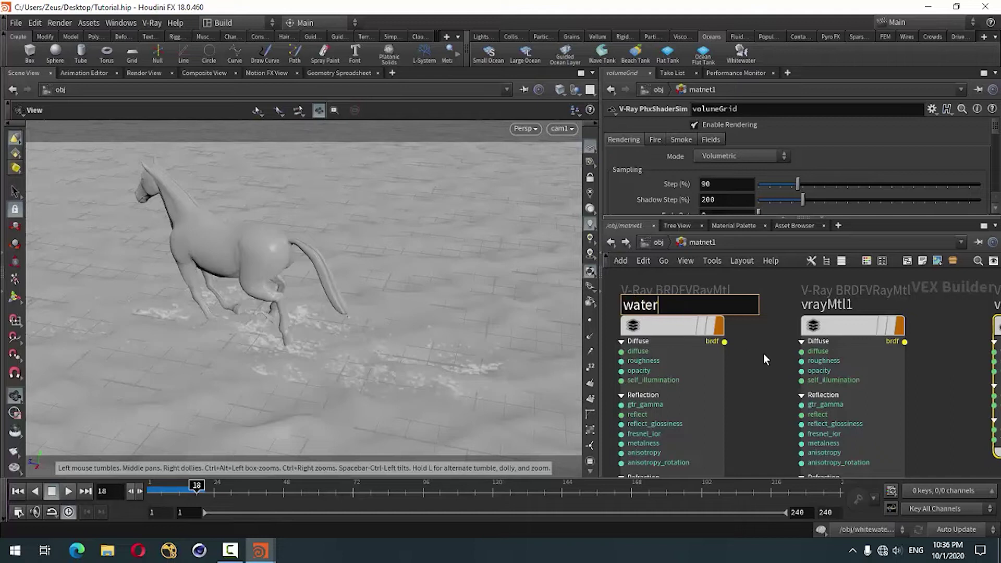
key(Return)
double_click(840, 305)
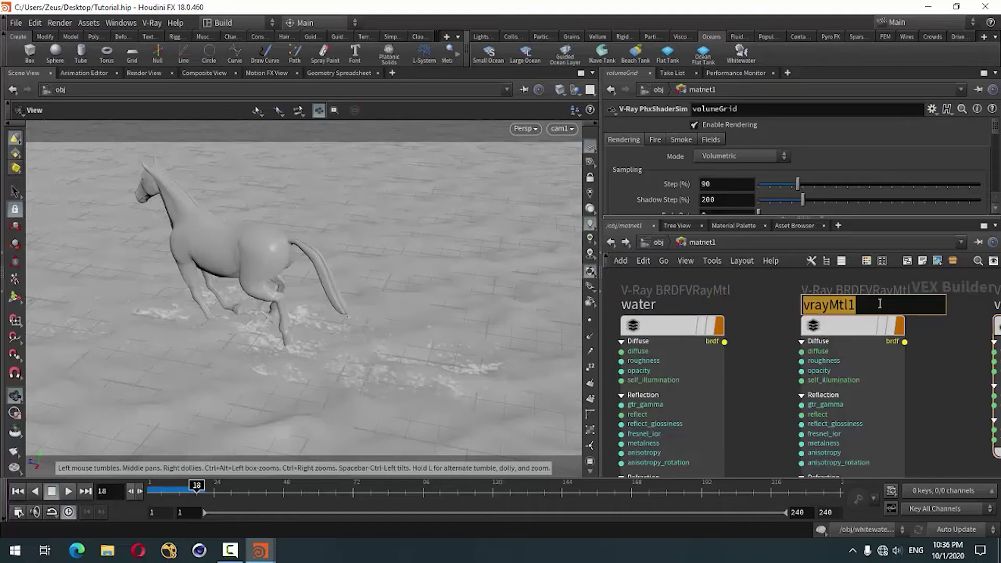
text(ho)
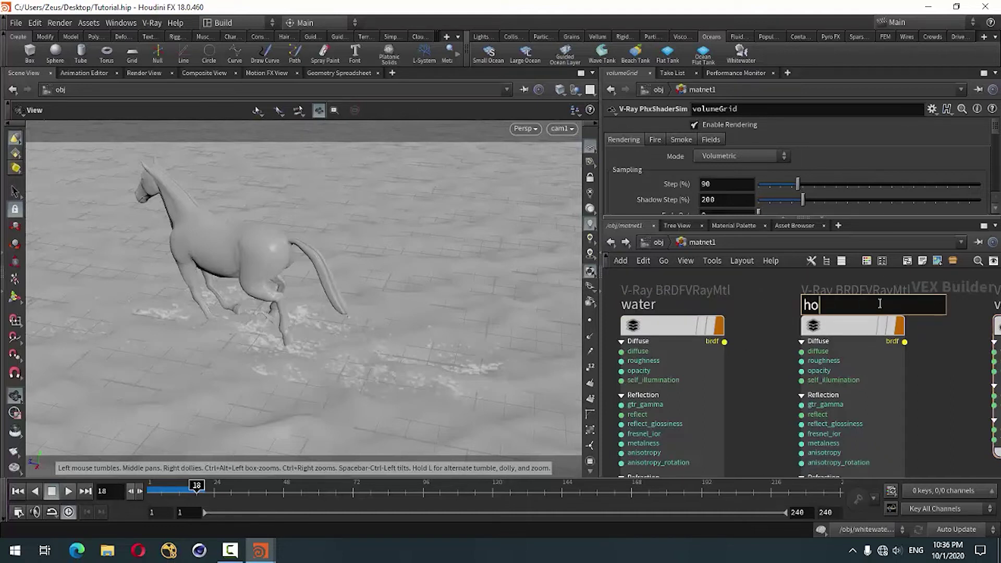
text(rse)
key(Return)
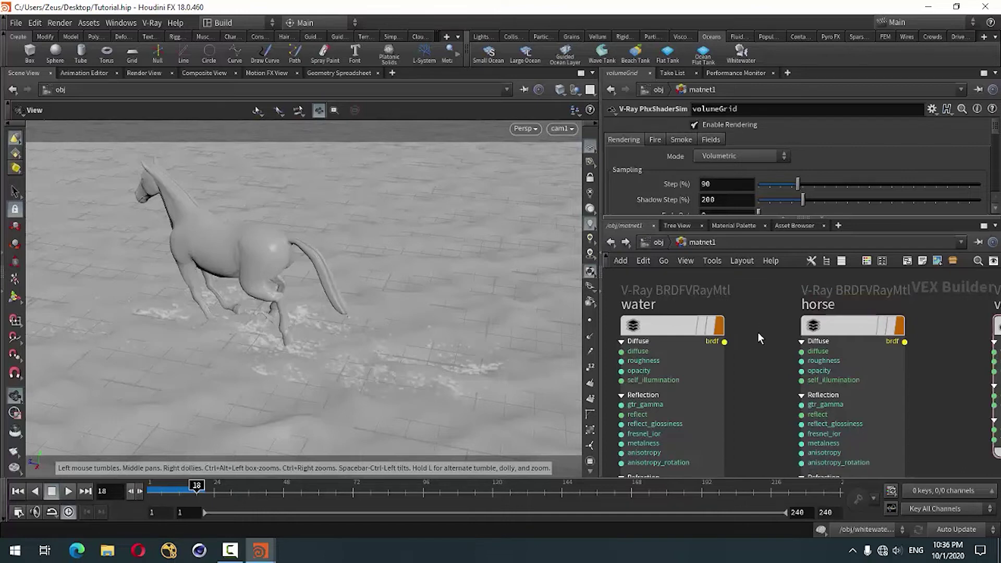
Rename the volumeGrid volume shader to foam
scroll(757, 333, down, 3)
scroll(874, 346, up, 4)
double_click(849, 308)
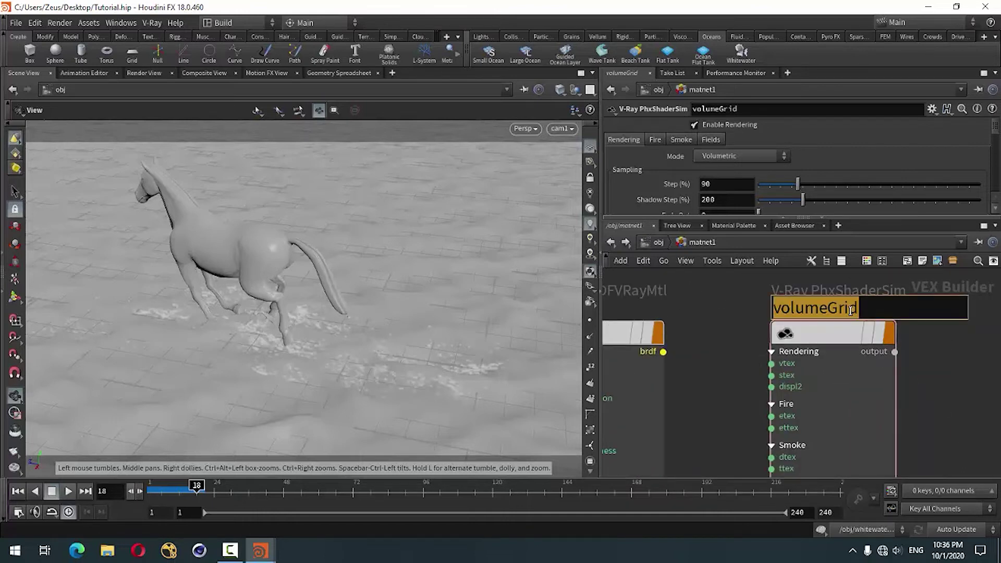
key(BackSpace)
text(foa)
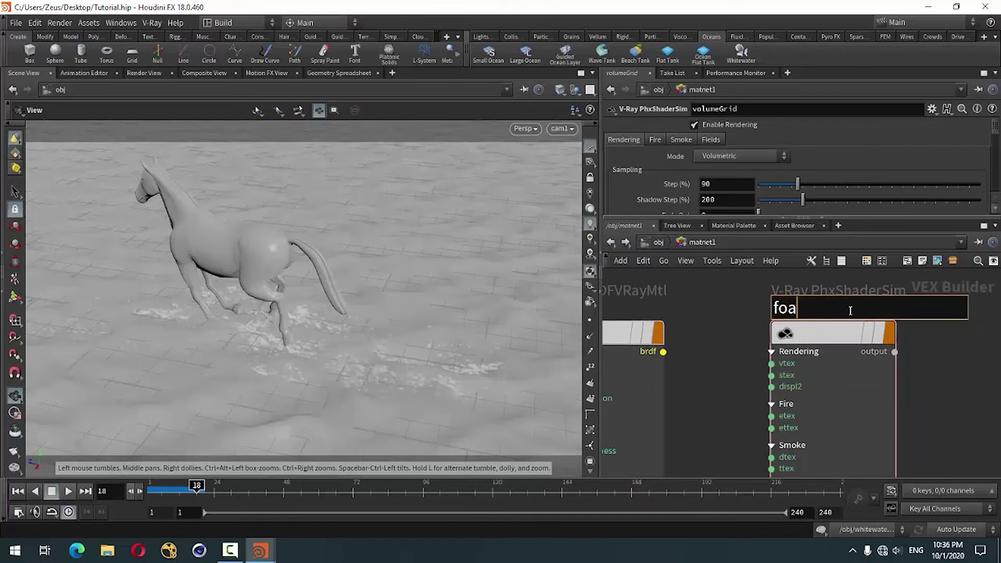
text(m)
key(Return)
Drag the horse material onto the horse model in the viewport
scroll(752, 336, down, 3)
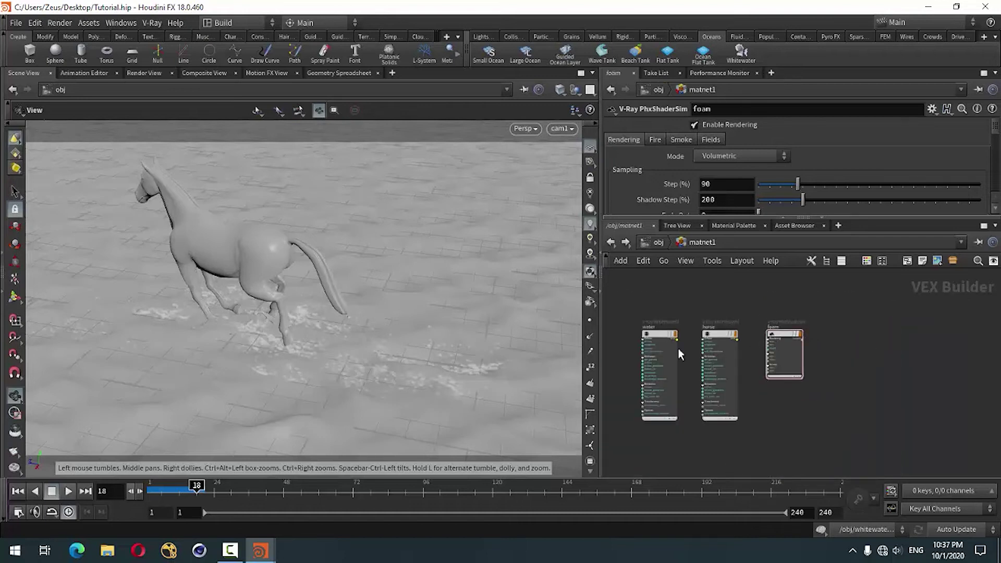
scroll(632, 355, up, 3)
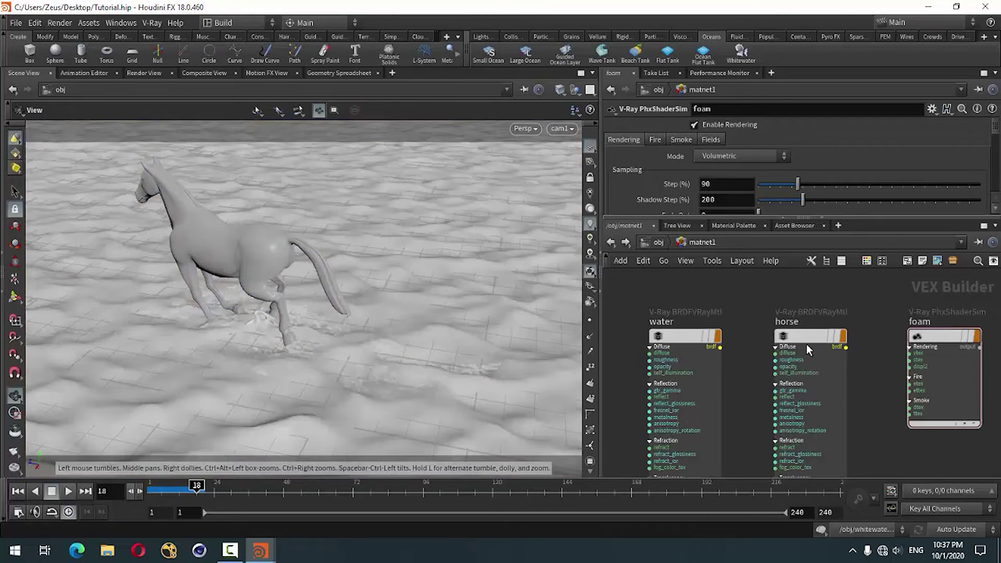
drag(794, 336, 264, 256)
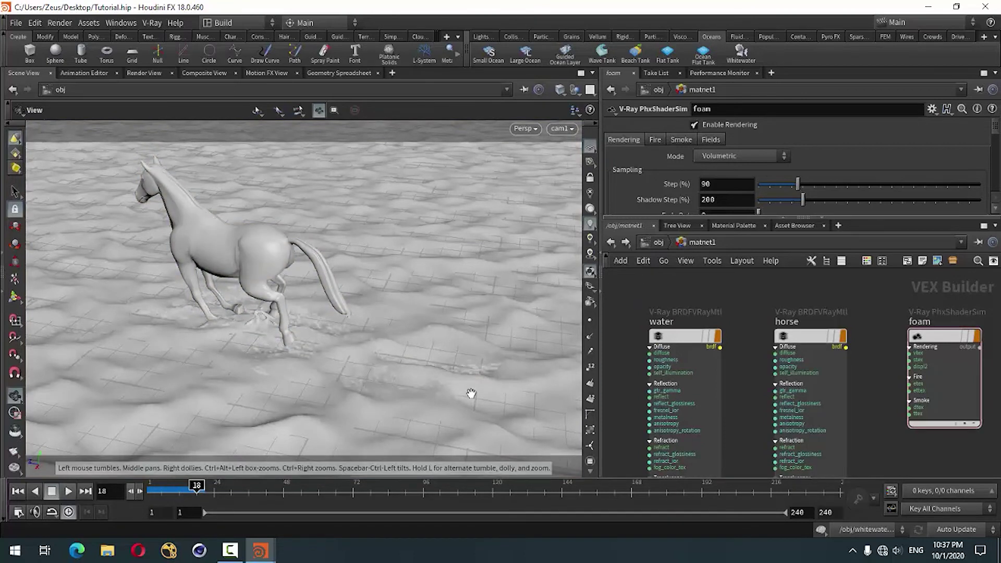
Set the whitewater_import object's render material to /obj/matnet1/foam
click(611, 242)
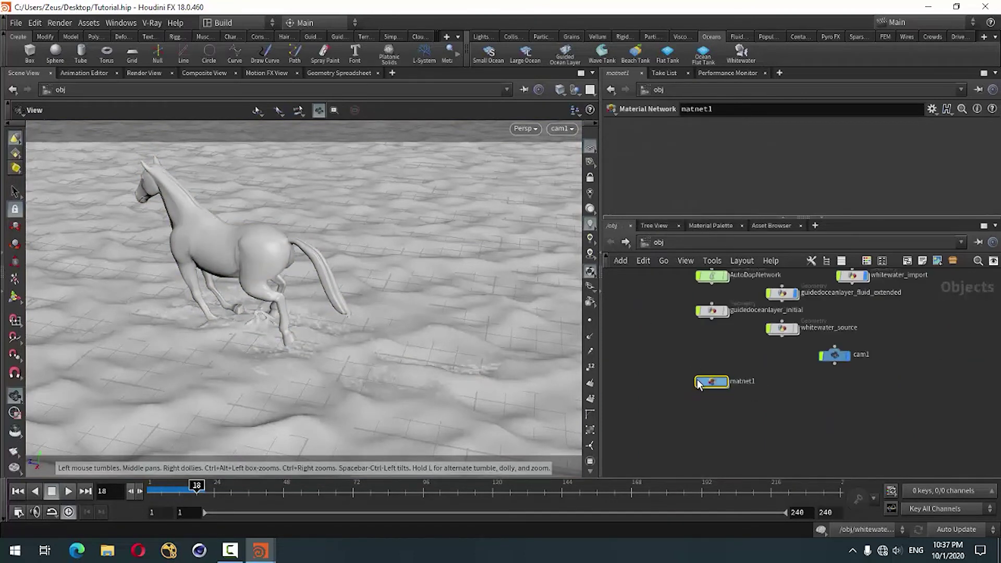
key(h)
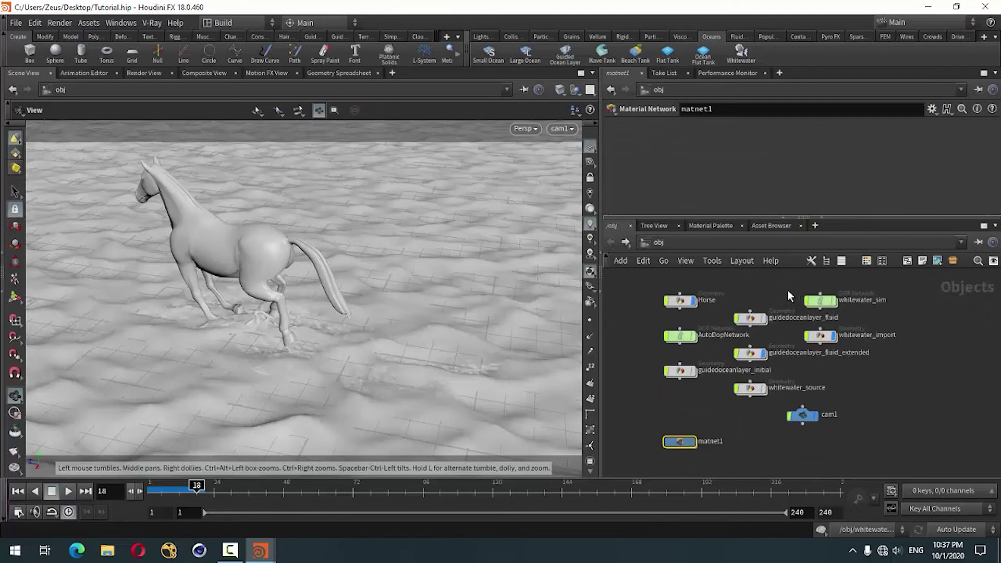
scroll(808, 323, up, 3)
click(825, 340)
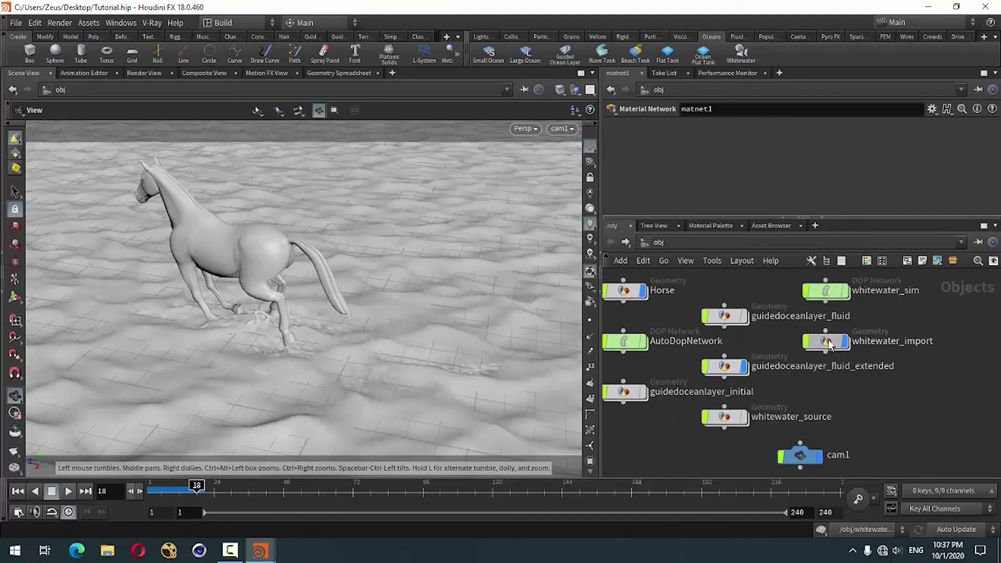
click(662, 126)
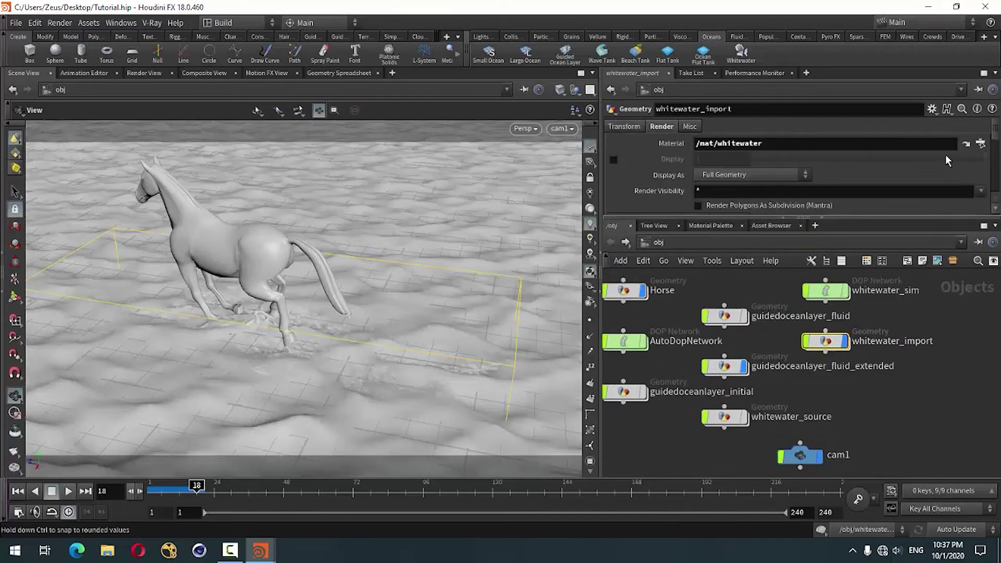
click(980, 143)
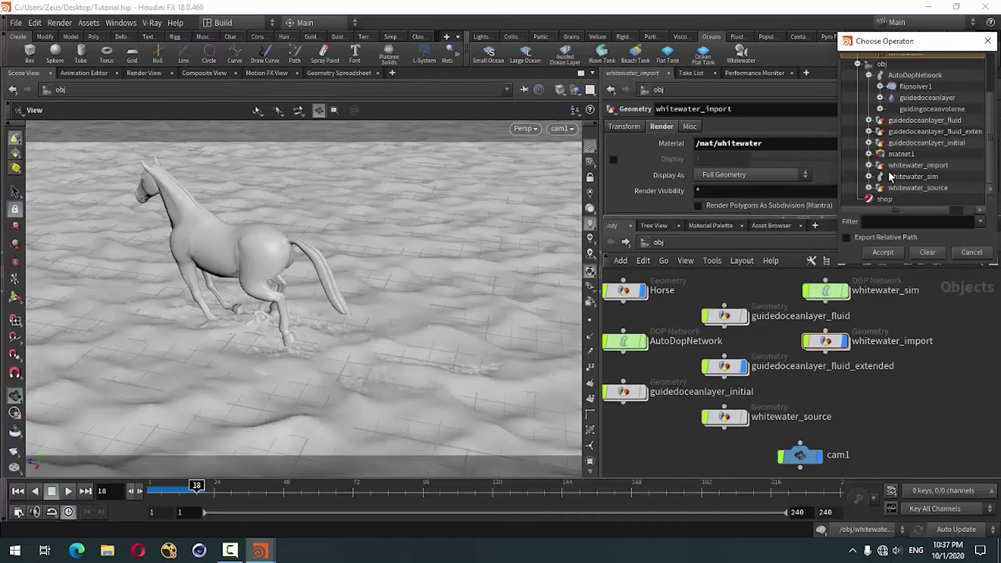
click(868, 153)
click(869, 154)
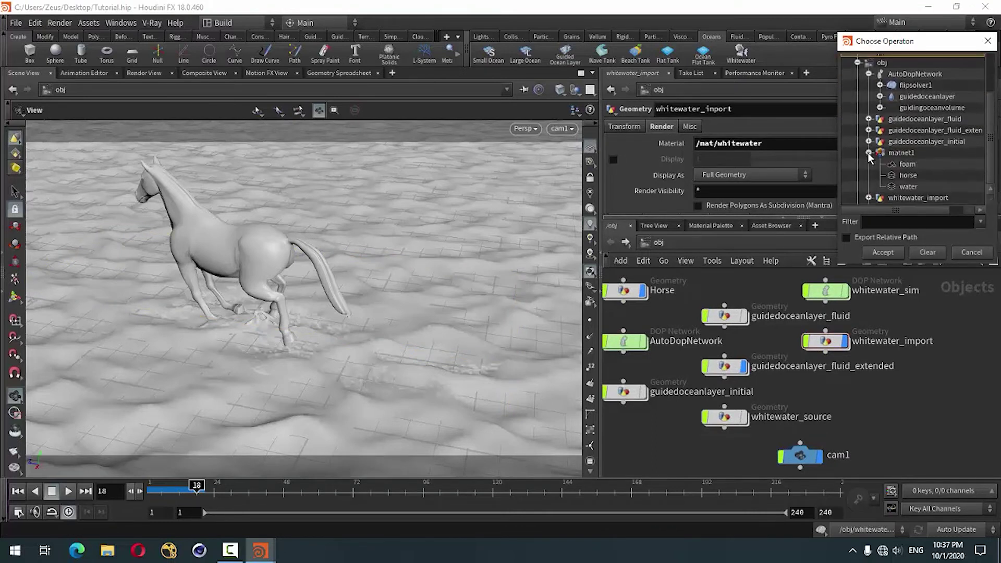
click(907, 164)
click(883, 254)
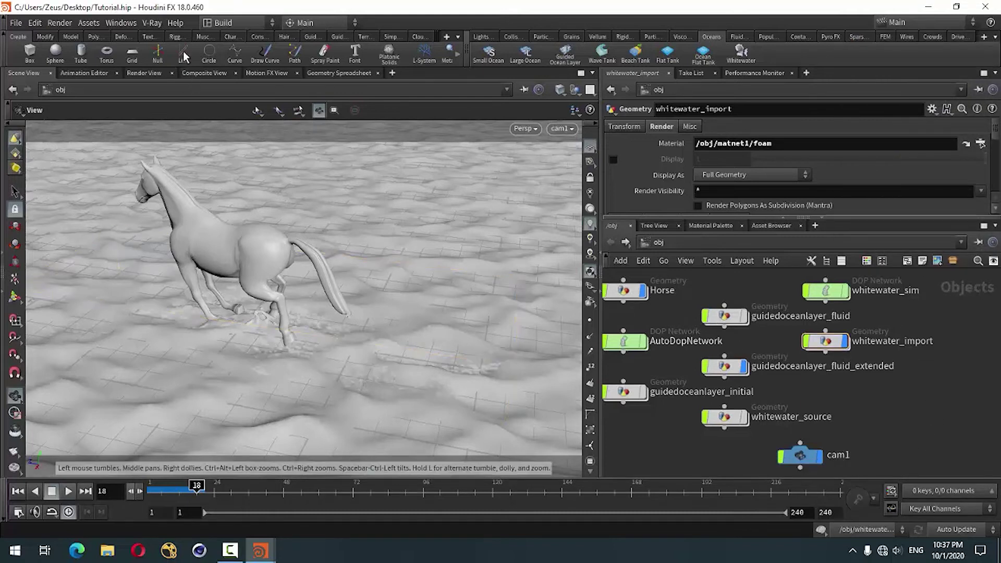
click(154, 23)
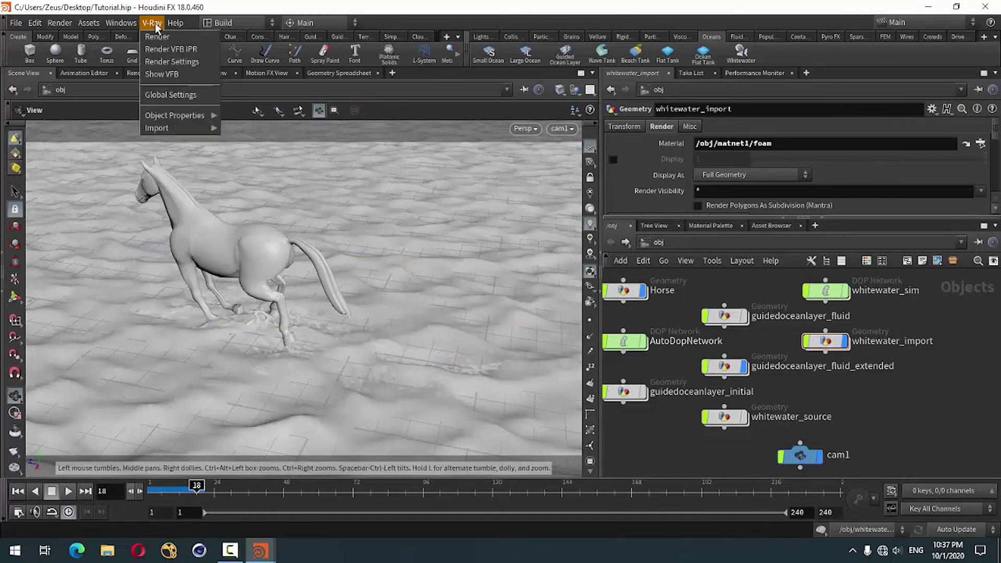
Open the V-Ray frame buffer and render a 960×540 preview of the horse in the ocean
click(172, 75)
drag(485, 120, 225, 79)
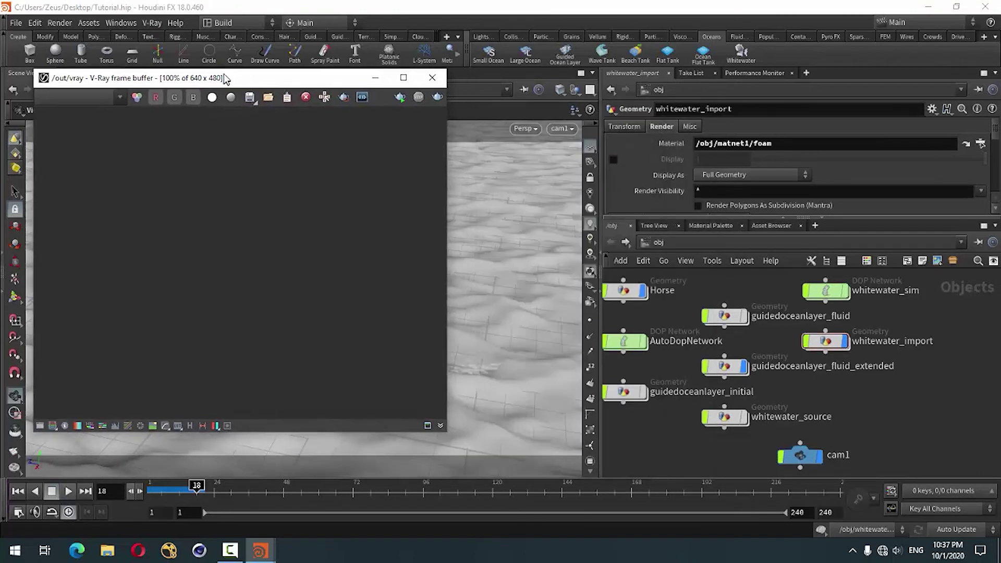
click(436, 98)
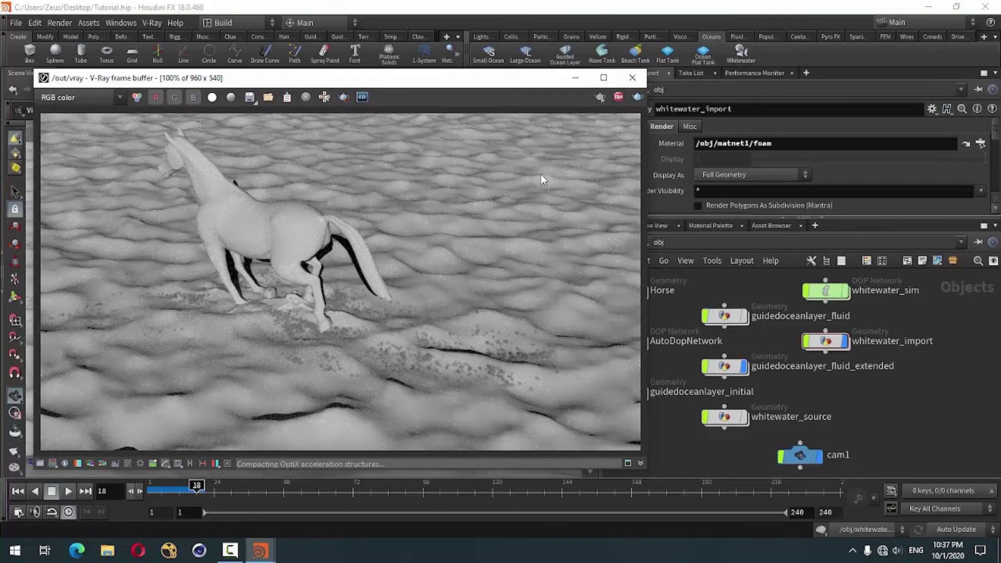
Stop the preview, uncheck Default Lights in V-Ray Render Settings, and re-render
click(619, 97)
click(152, 22)
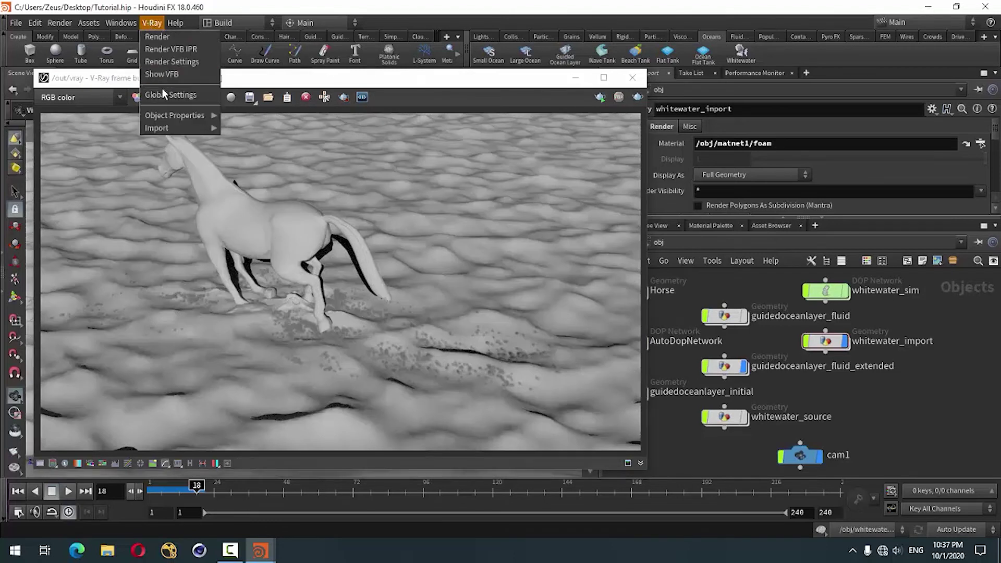
click(171, 62)
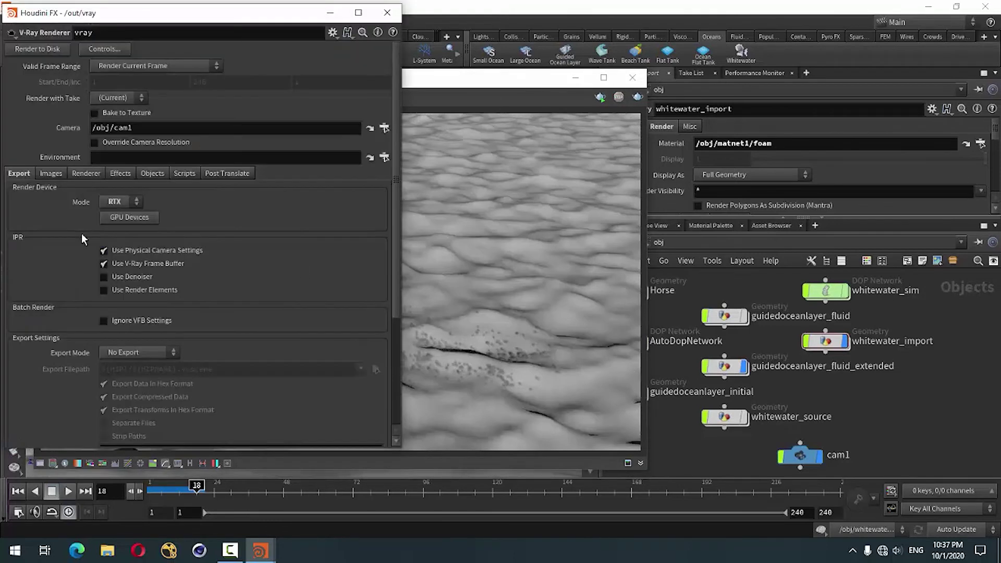
click(93, 172)
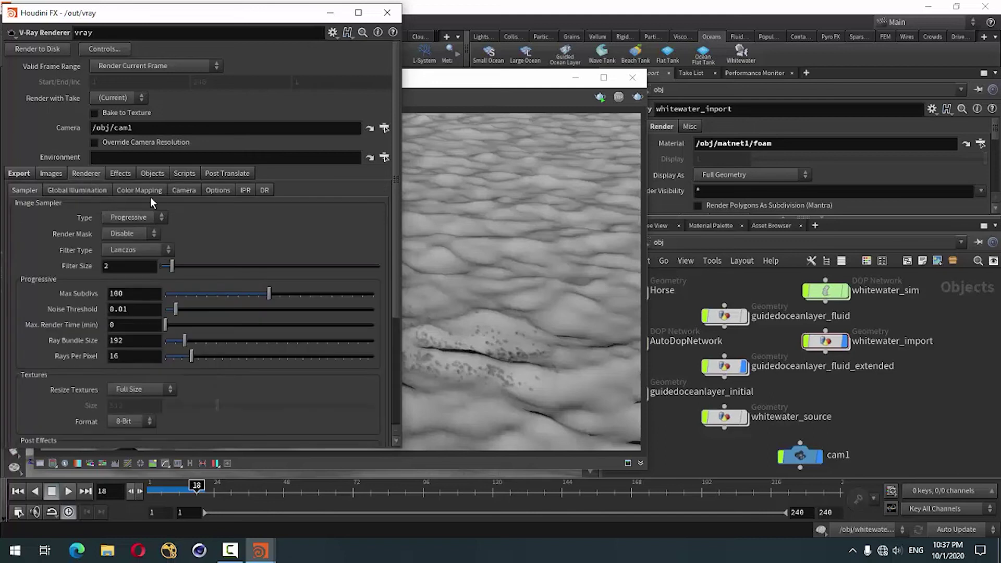
click(73, 189)
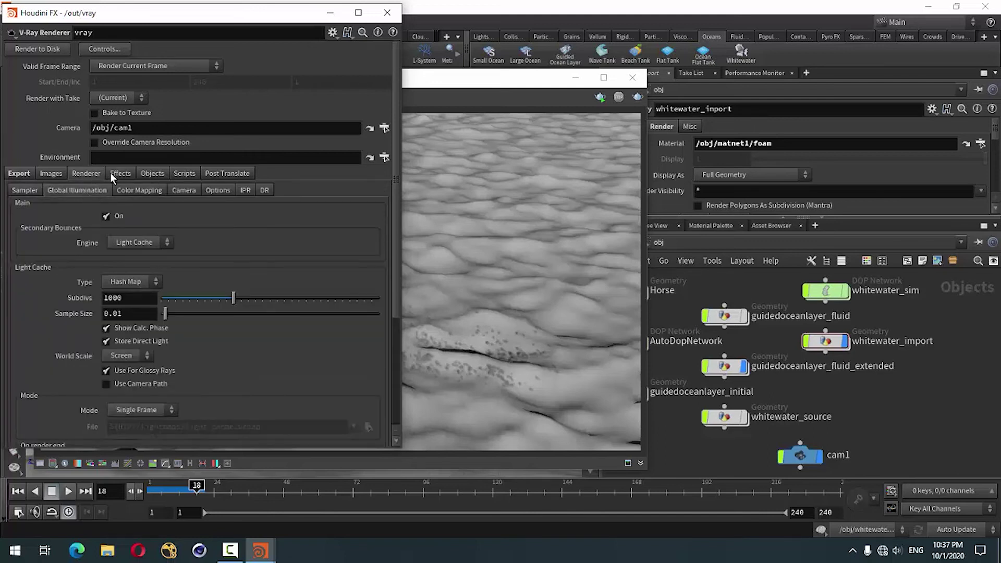
click(214, 190)
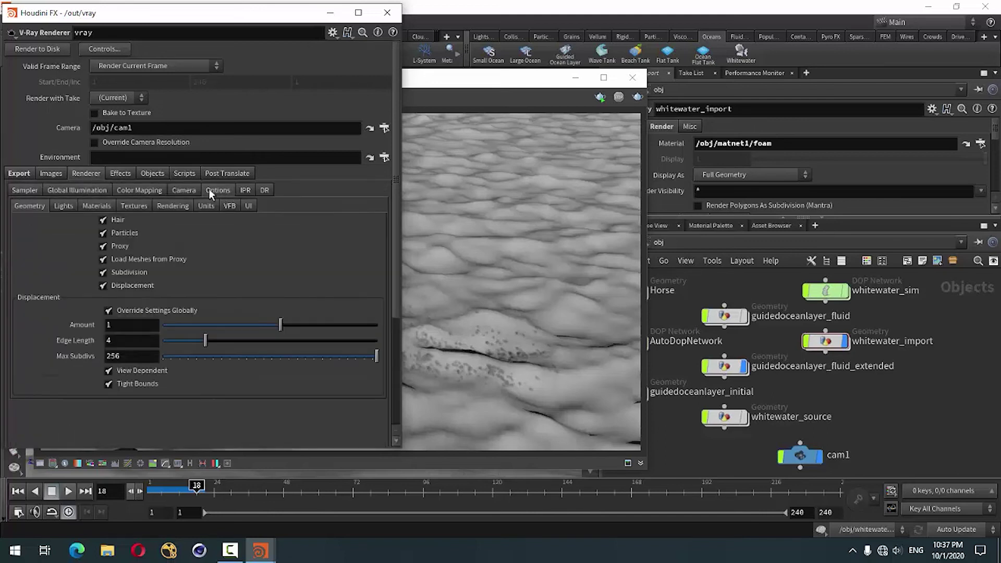
click(71, 206)
click(105, 222)
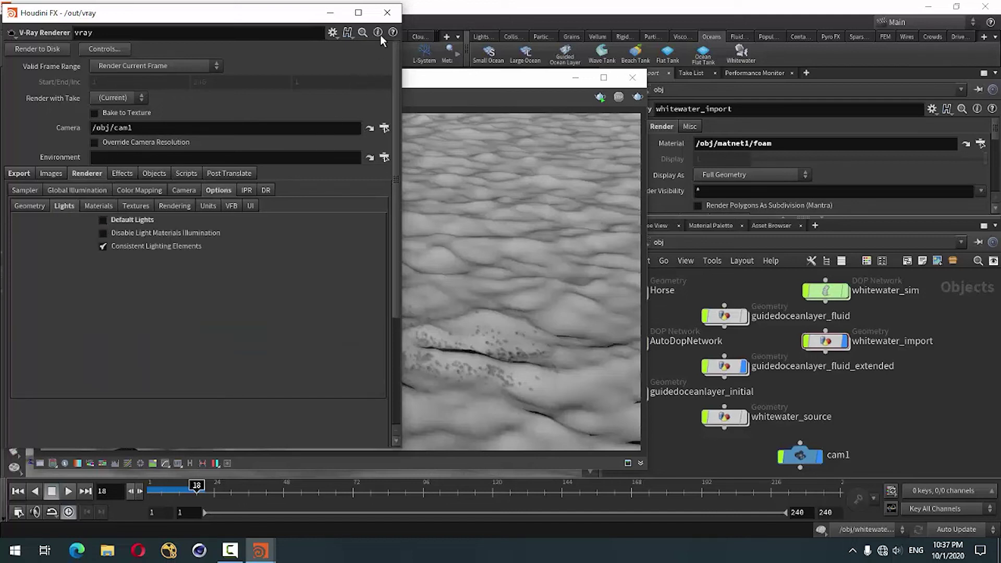
click(387, 12)
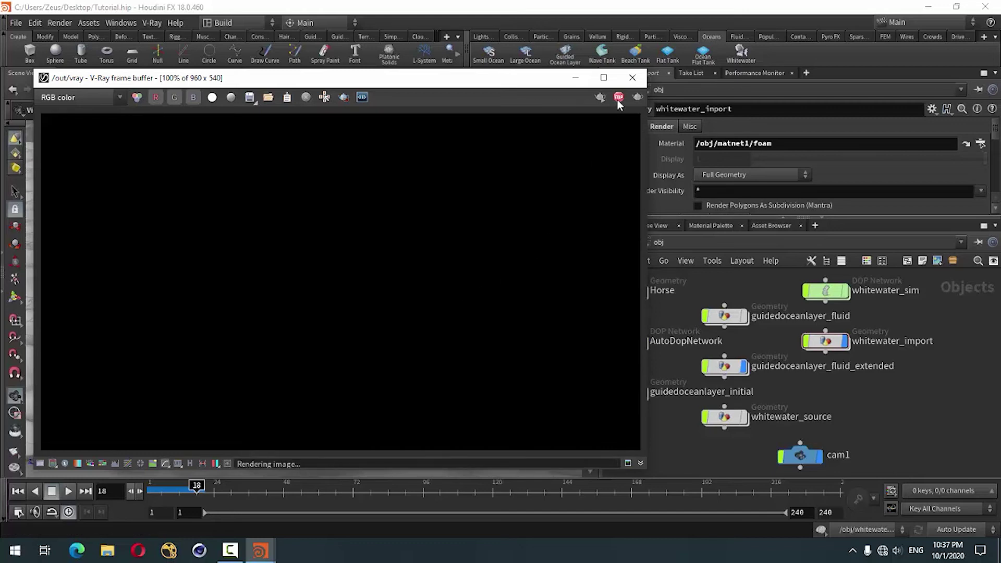
Apply the Water preset to the water material in matnet1
scroll(801, 444, down, 5)
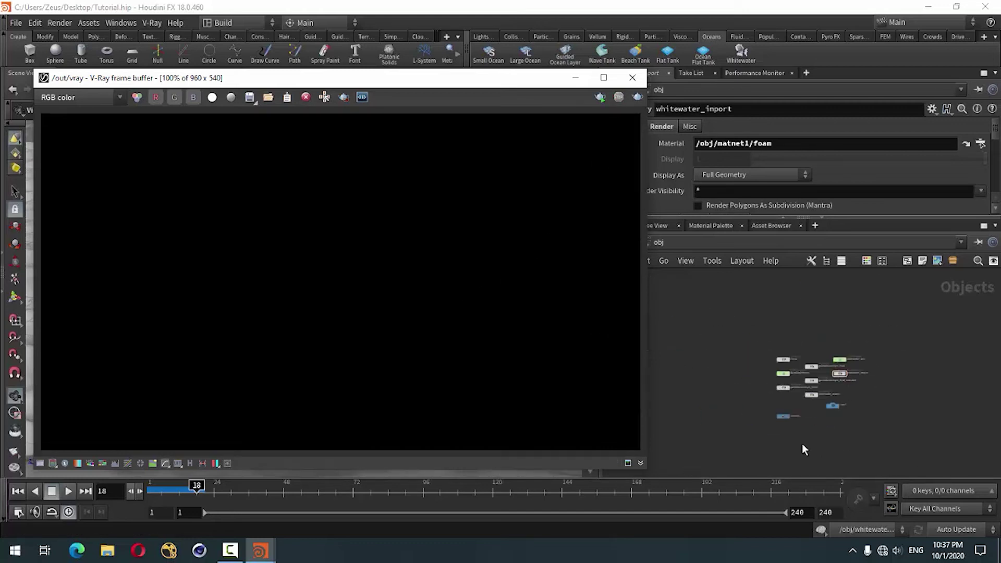
scroll(747, 369, up, 4)
double_click(748, 365)
click(702, 344)
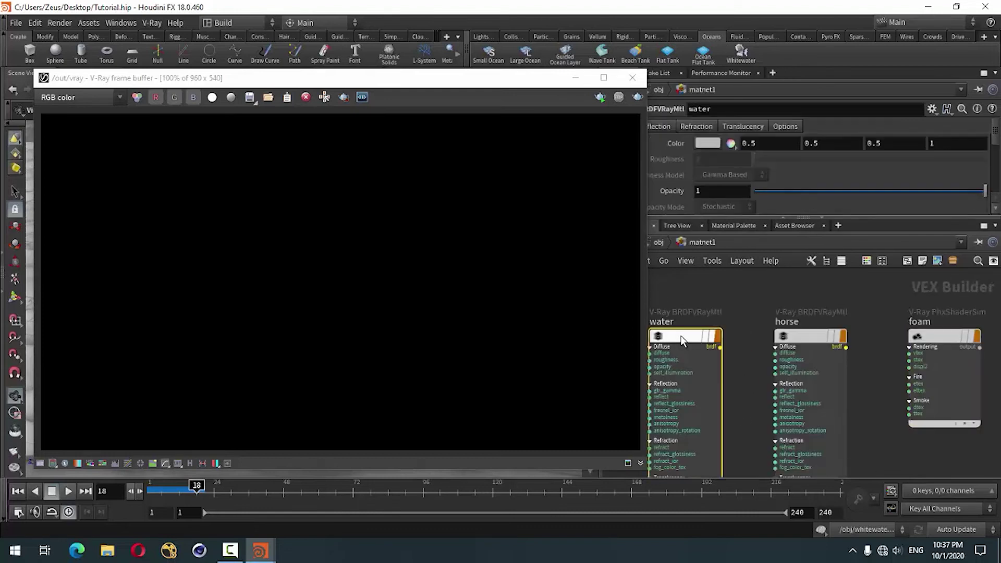
click(932, 108)
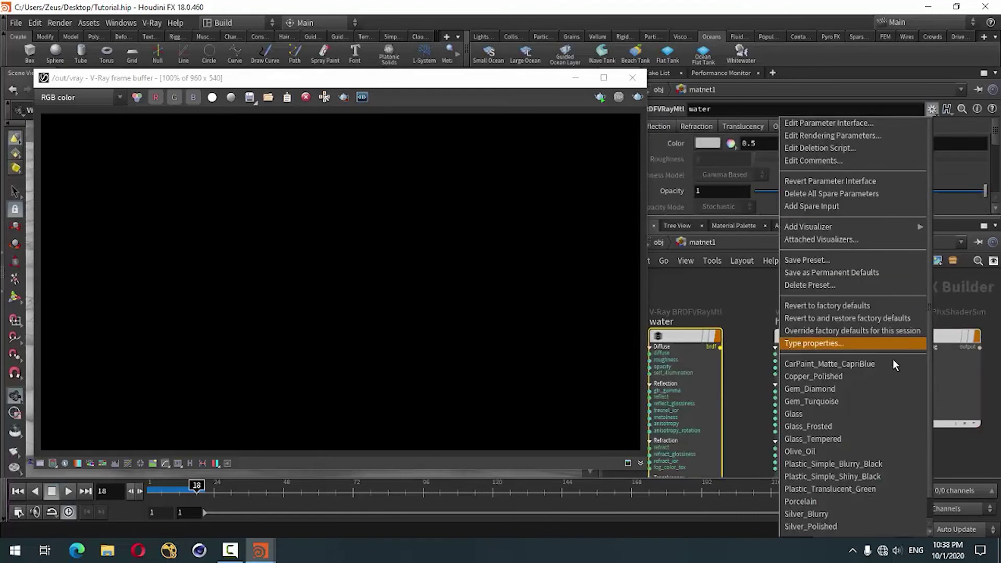
scroll(886, 375, down, 2)
click(821, 516)
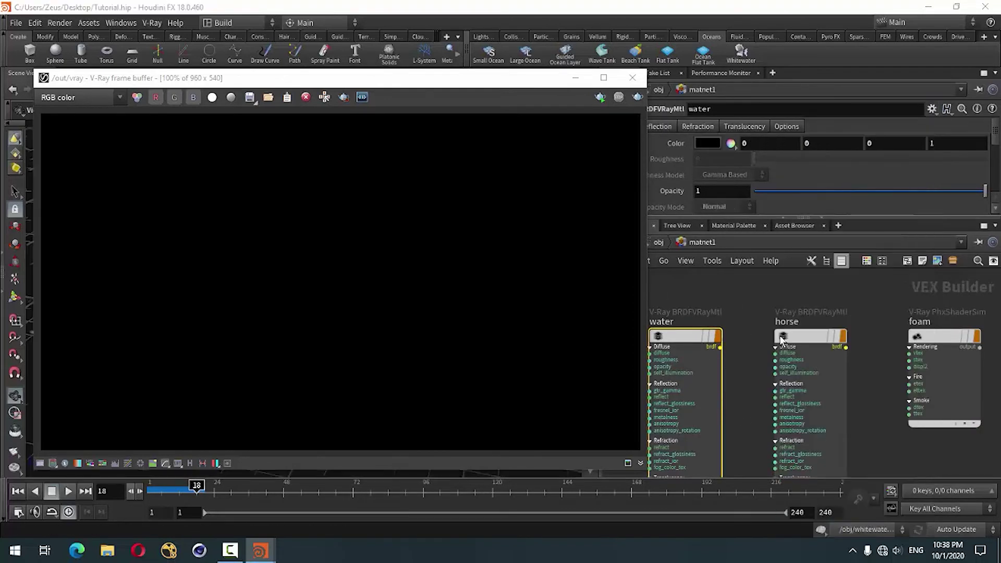
Select the foam PhxShaderSim node to show its volume shader settings
click(803, 339)
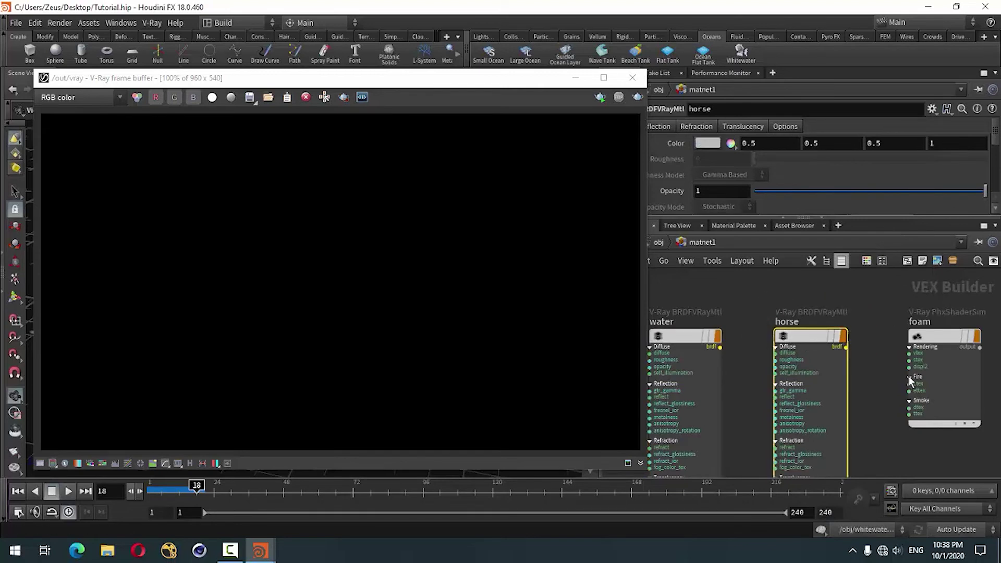
click(959, 362)
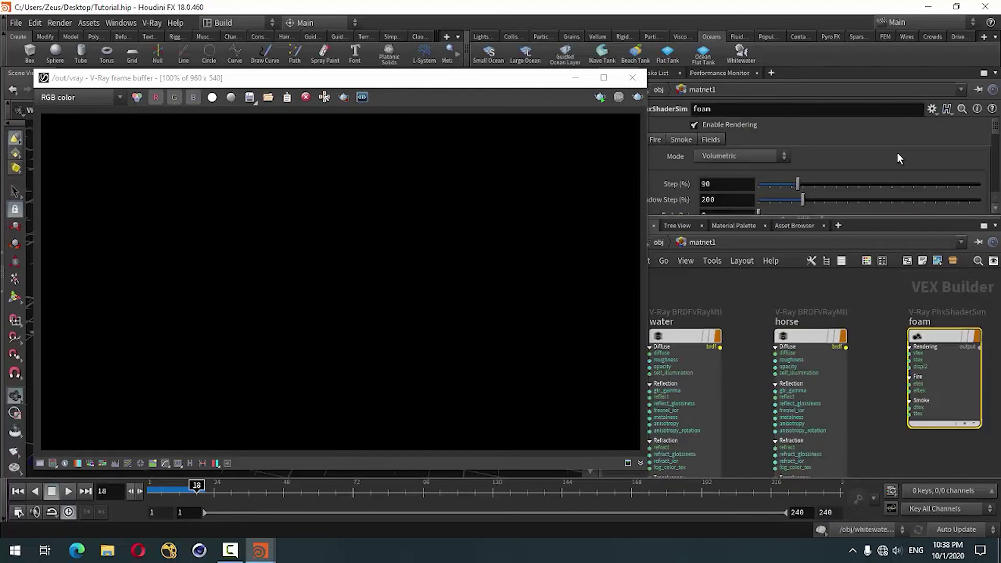
scroll(875, 148, down, 2)
scroll(874, 146, up, 2)
drag(512, 85, 447, 91)
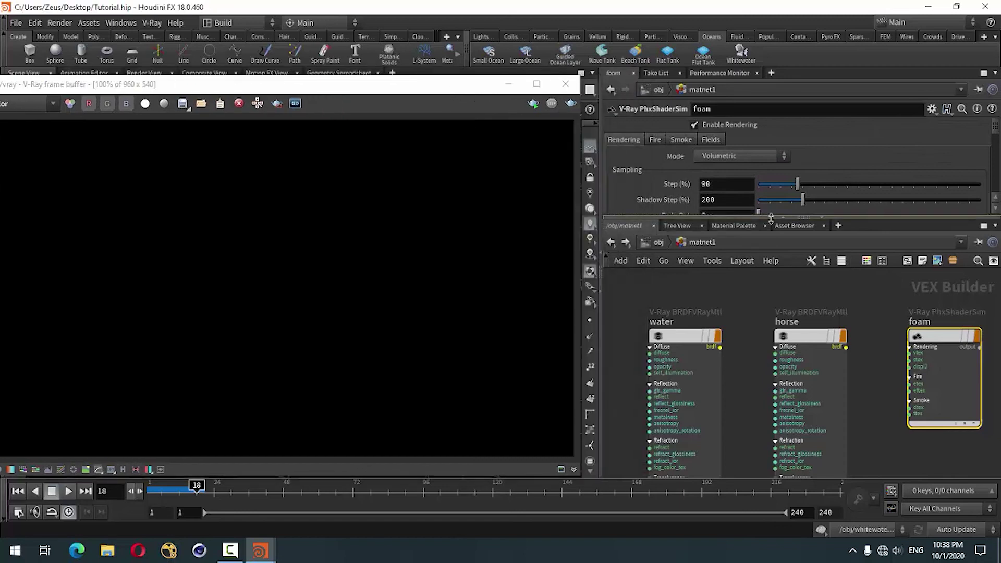
Set the foam shader's smoke Constant Color to pure white
drag(766, 218, 766, 341)
click(654, 141)
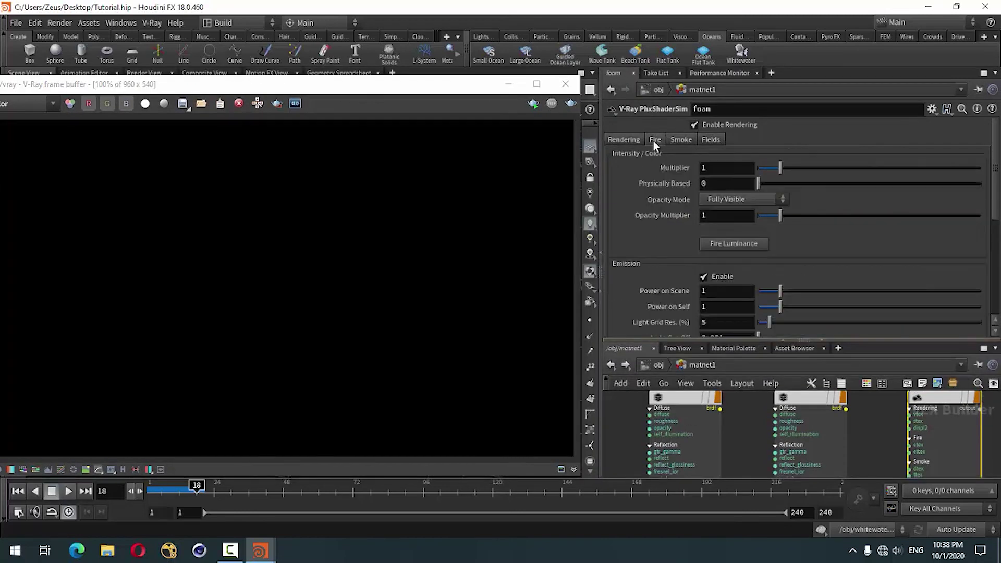
click(682, 140)
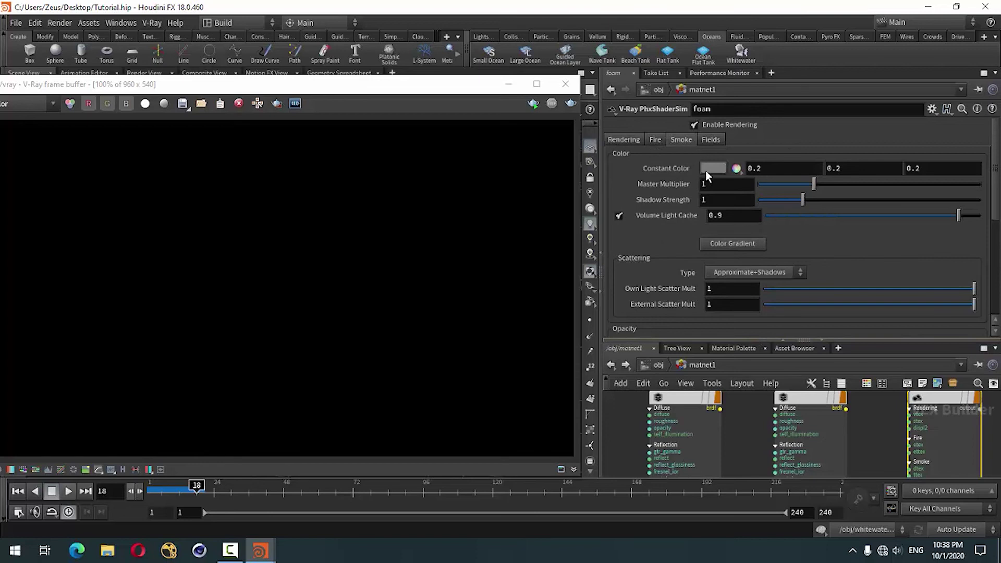
click(705, 170)
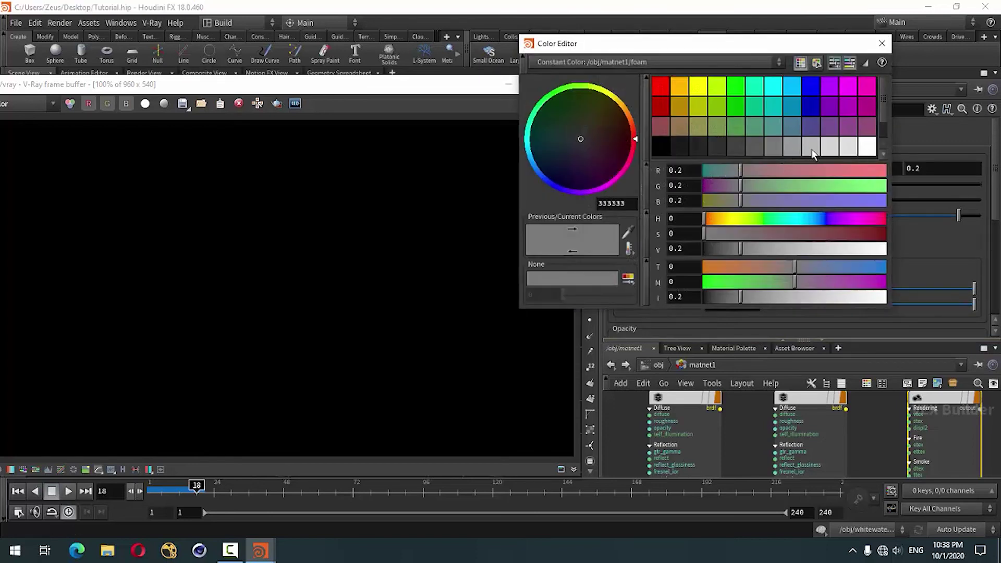
click(786, 149)
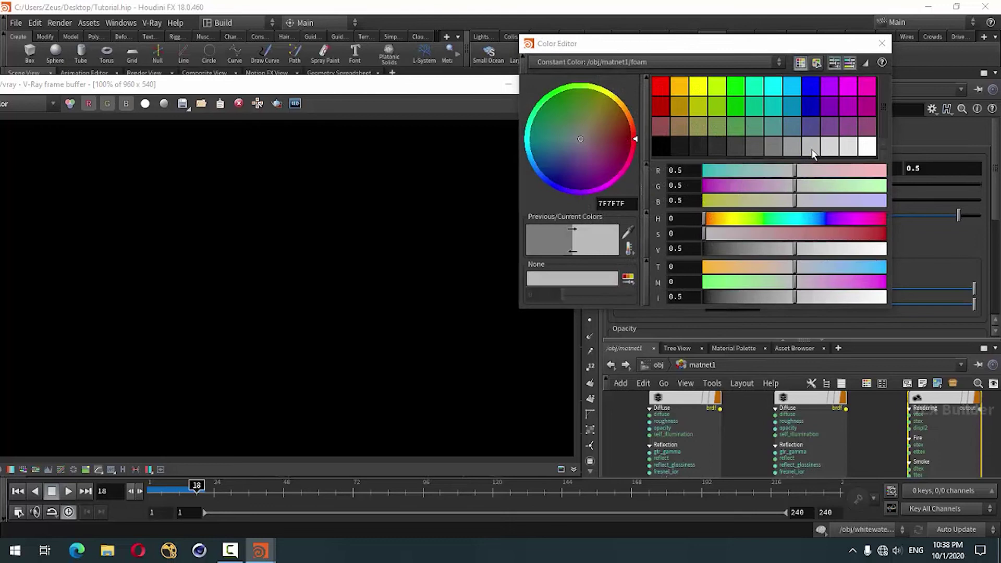
click(867, 148)
click(882, 44)
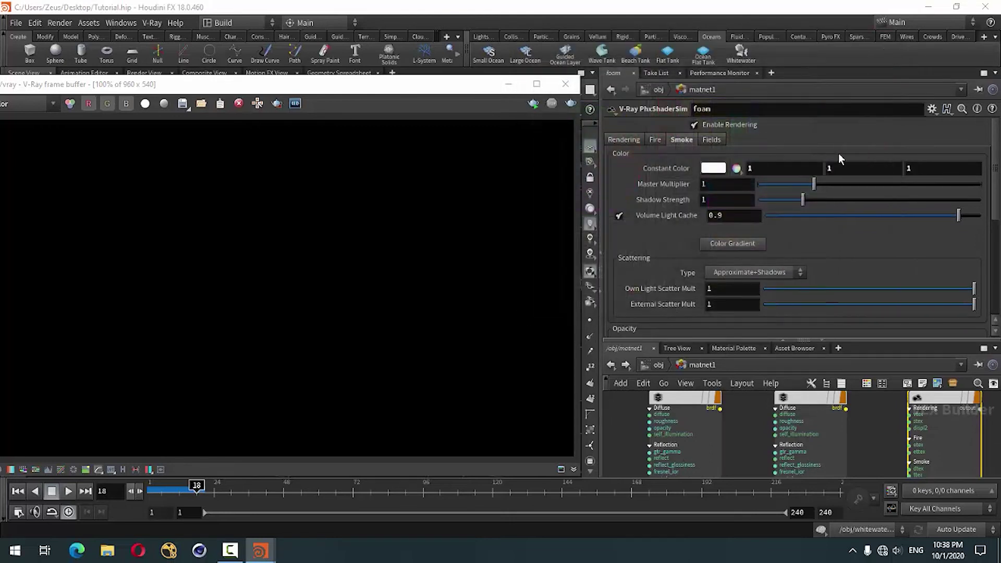
Drive the foam's fire Color/Intensity from density instead of heat, then render
click(712, 140)
double_click(729, 181)
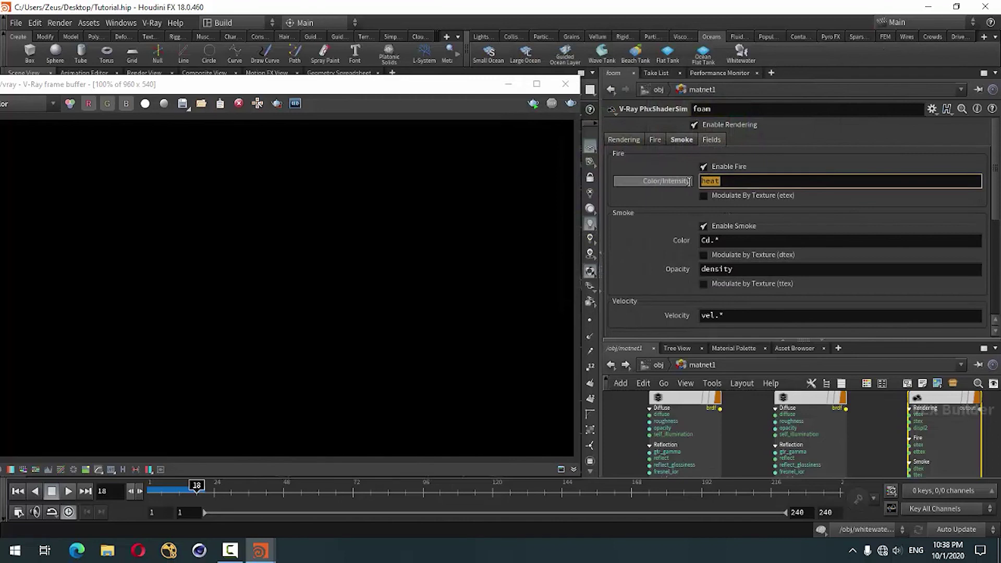
text(density)
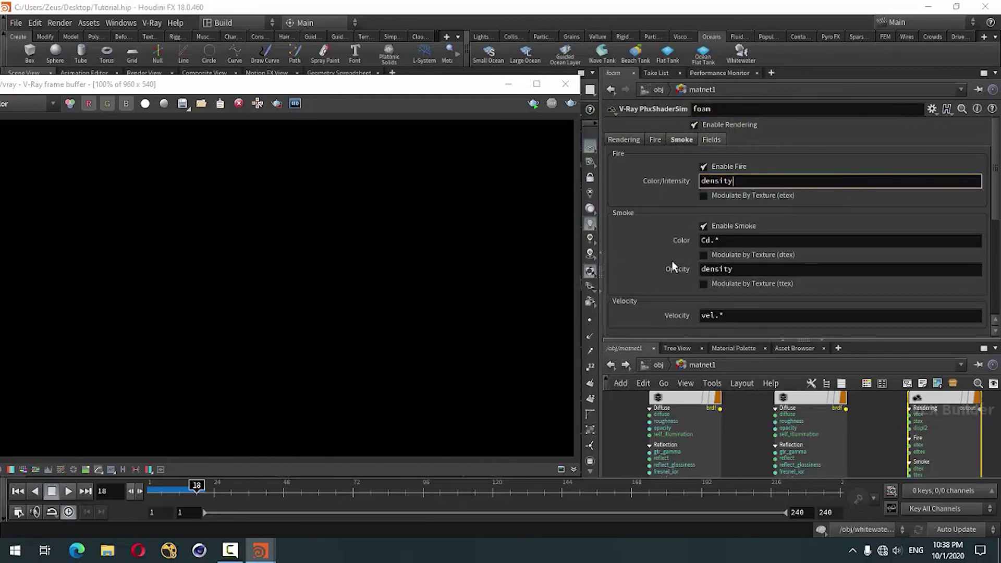
key(Return)
click(571, 103)
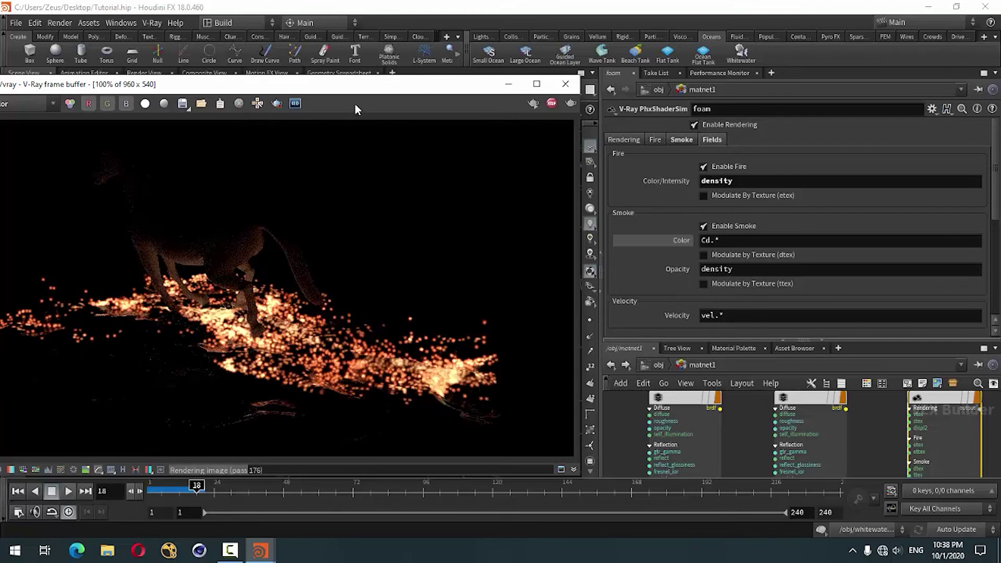
Set the right key of the foam's Fire Luminance ramp to cyan
drag(354, 92, 387, 39)
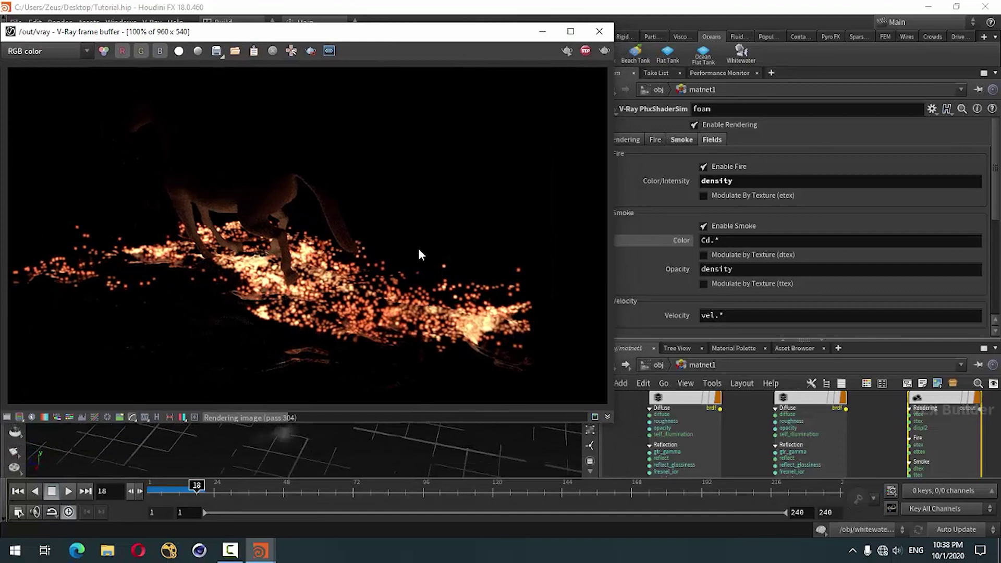
click(657, 141)
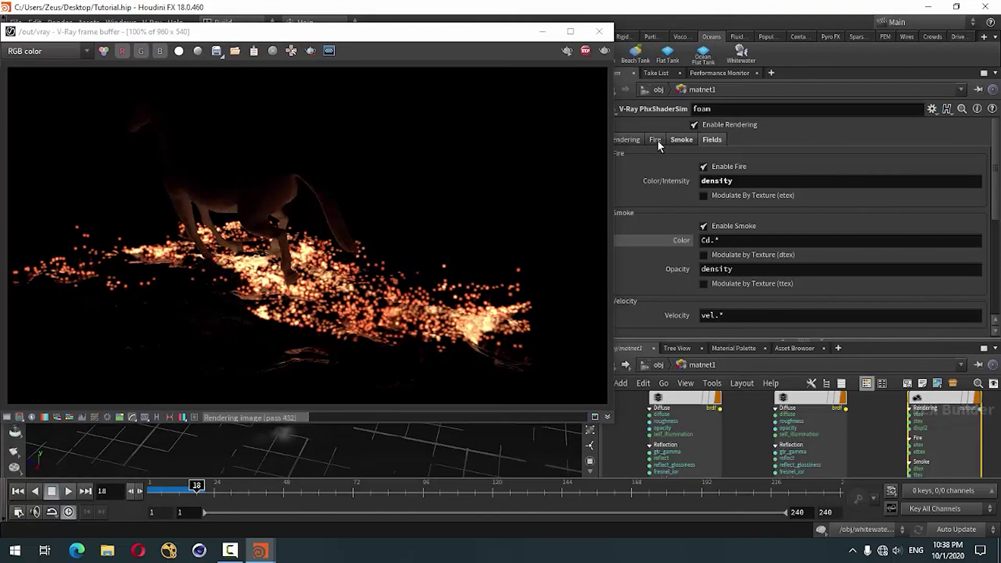
scroll(663, 204, down, 1)
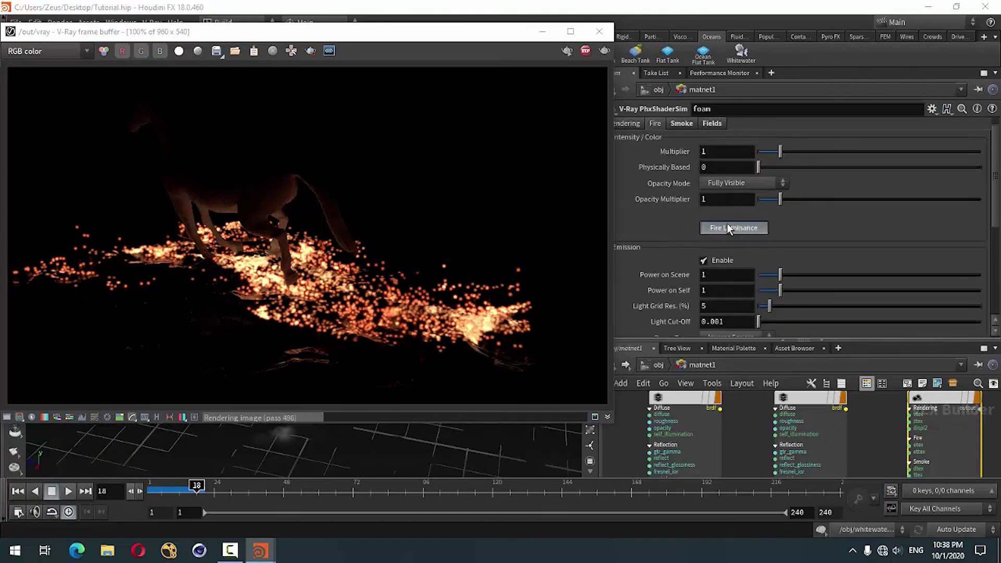
click(729, 228)
drag(207, 137, 746, 129)
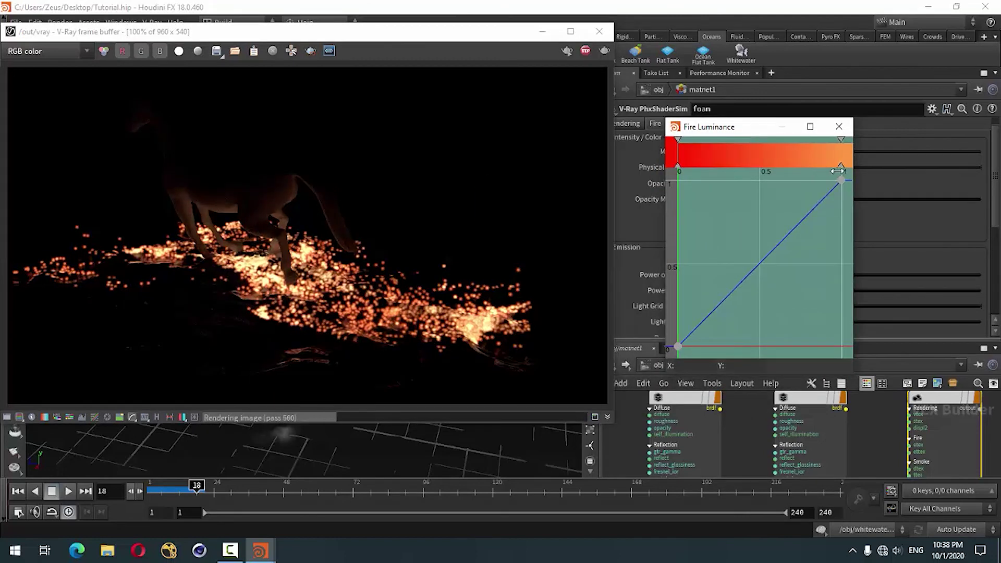
double_click(840, 166)
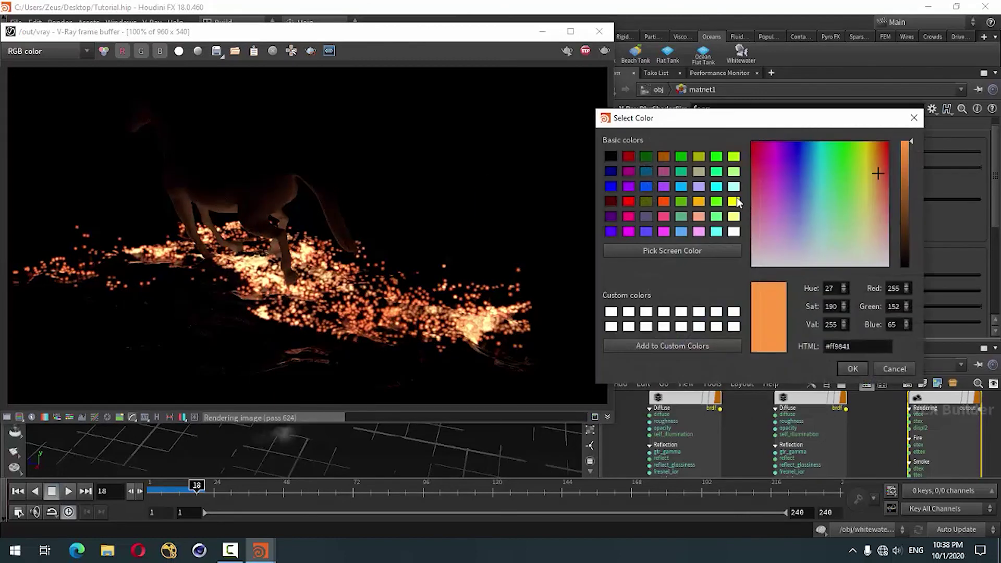
click(716, 186)
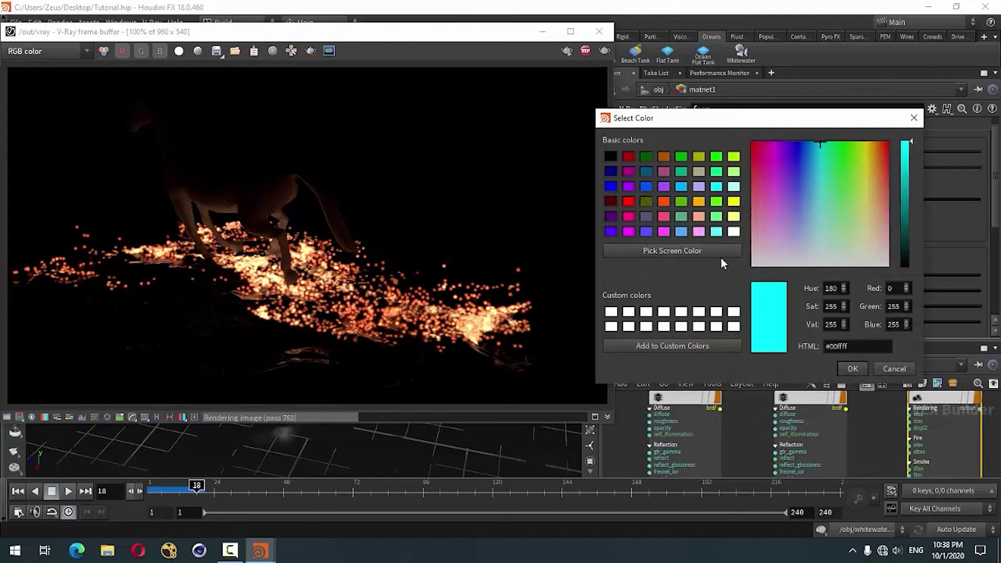
click(860, 371)
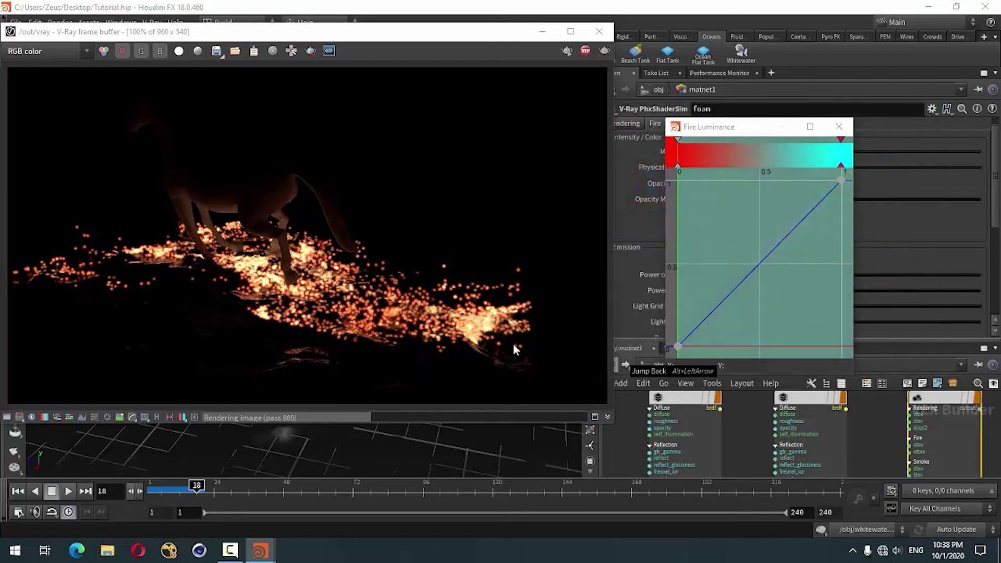
Set the ramp's left key to purple and re-render the glowing foam
click(585, 50)
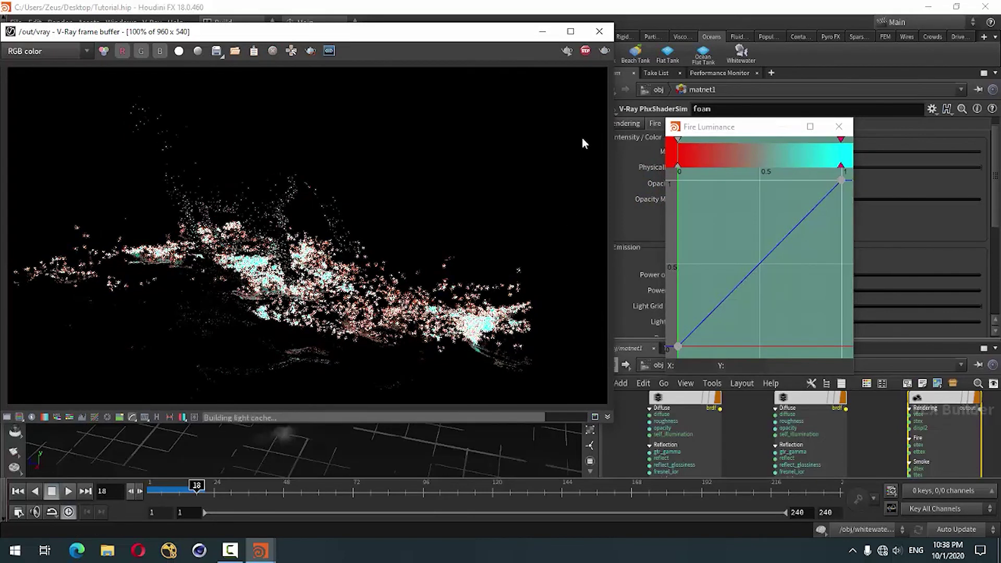
double_click(678, 168)
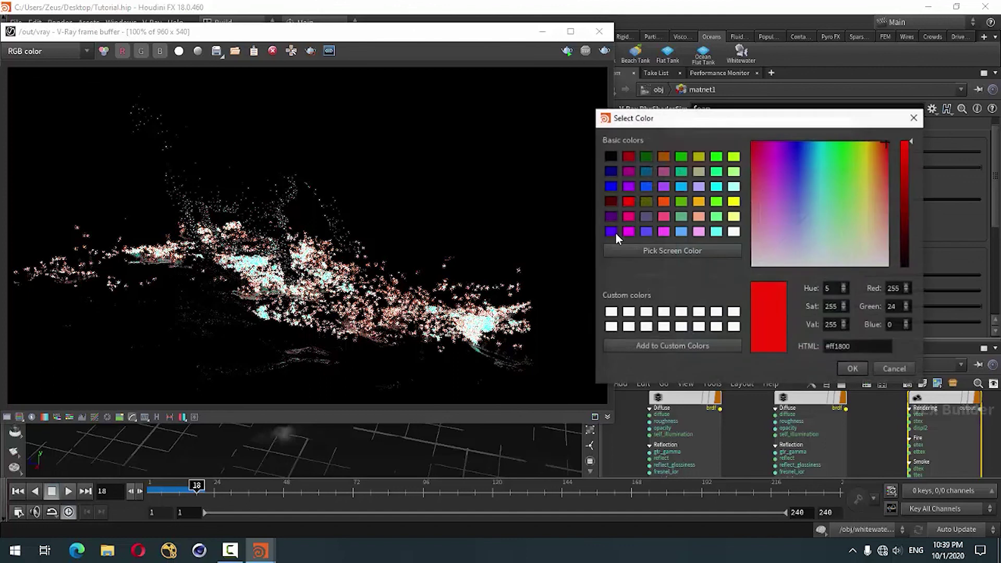
click(628, 187)
click(855, 370)
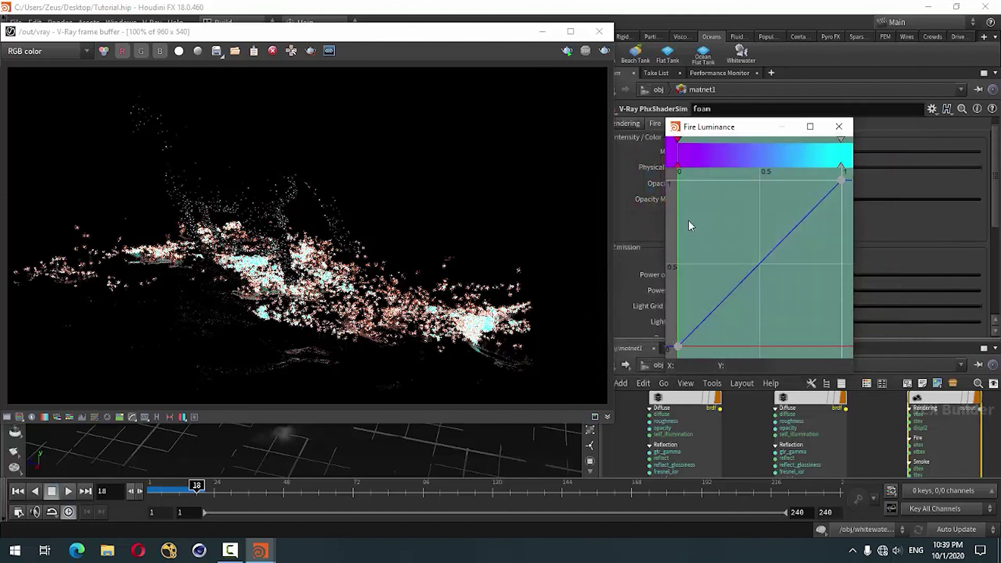
click(838, 128)
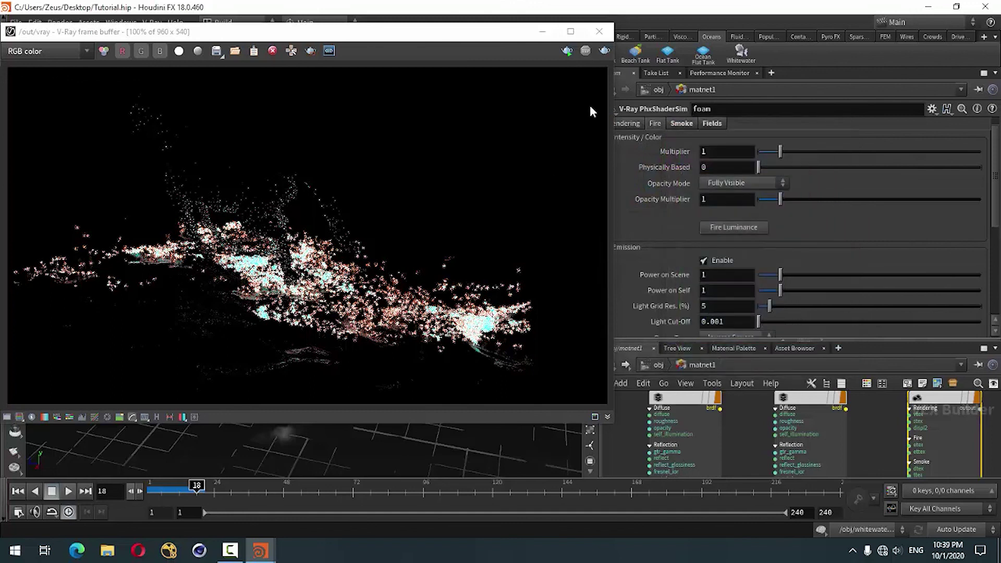
click(604, 52)
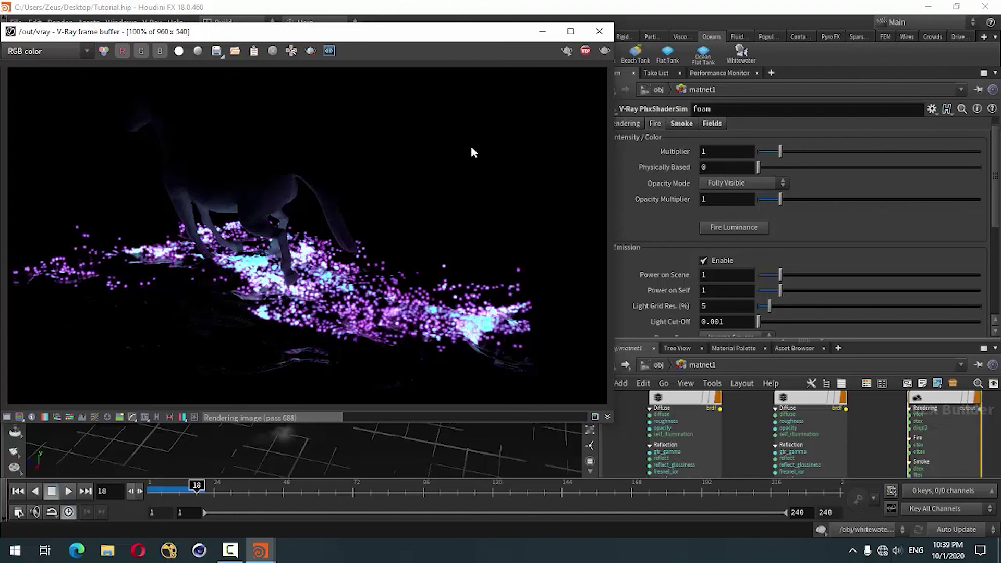
Stop the finished V-Ray render and end the screen recording
click(585, 51)
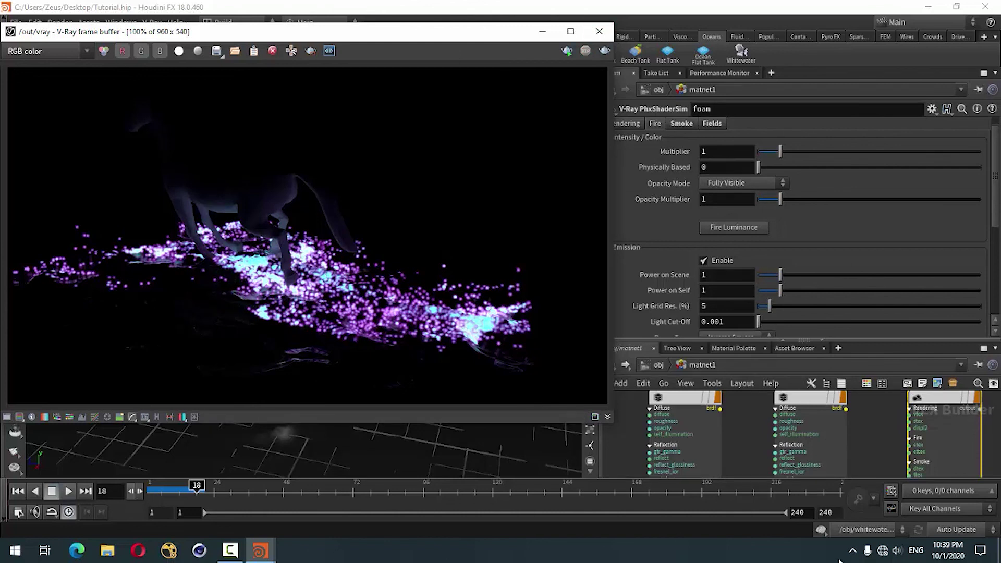
click(853, 553)
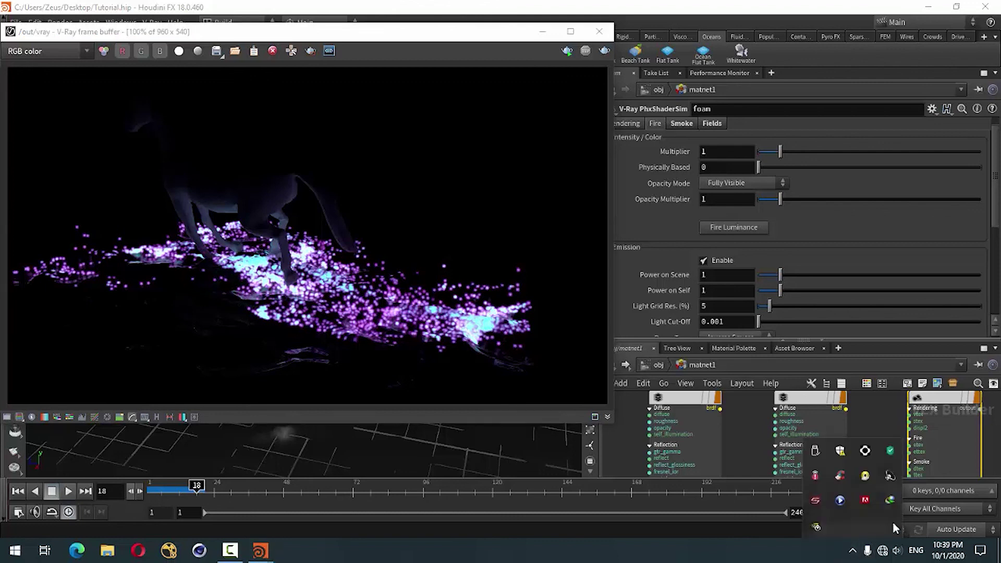
click(851, 553)
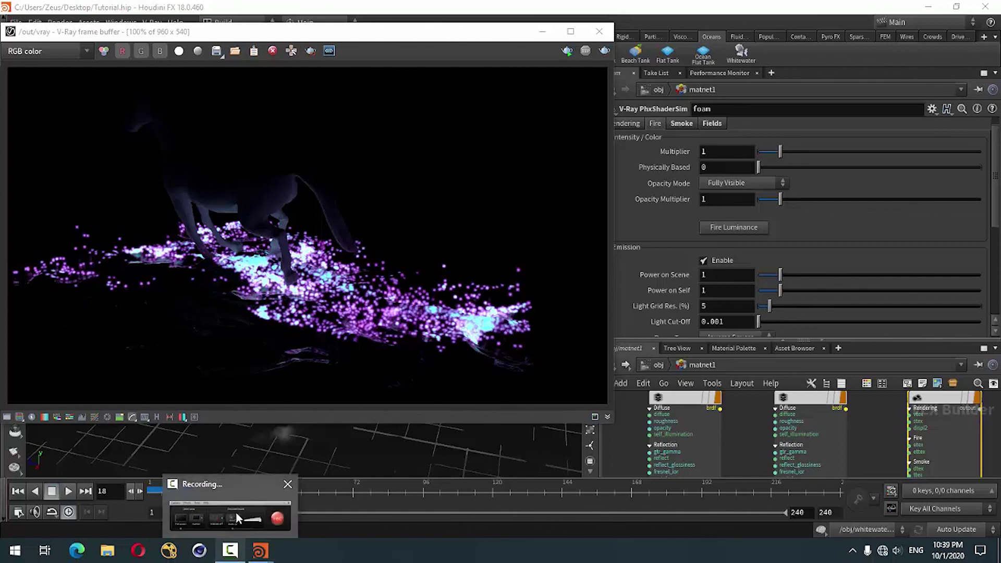
click(230, 551)
click(973, 493)
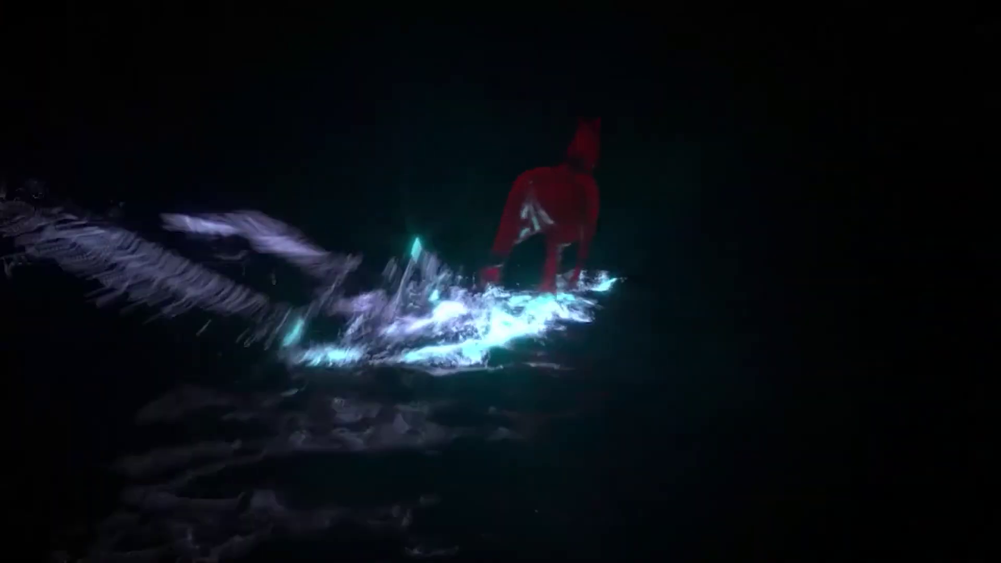